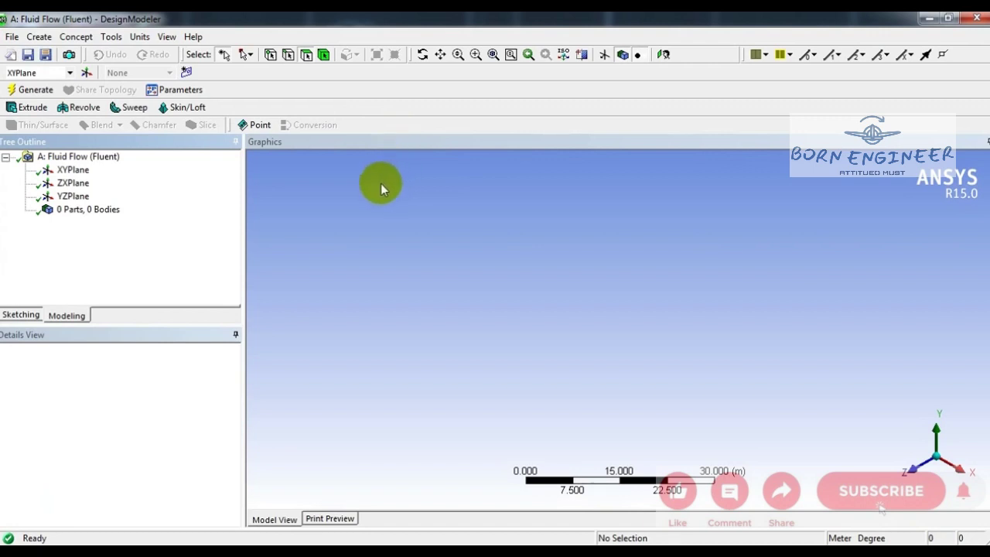
Create a 3D curve on the XYPlane from the naca0012coords coordinates file and generate it
click(72, 169)
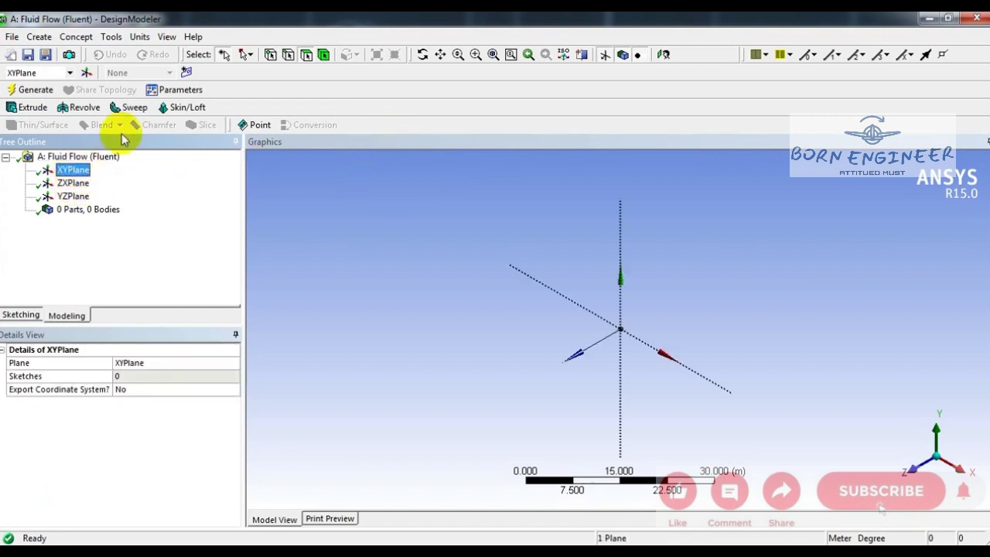
click(662, 54)
click(77, 36)
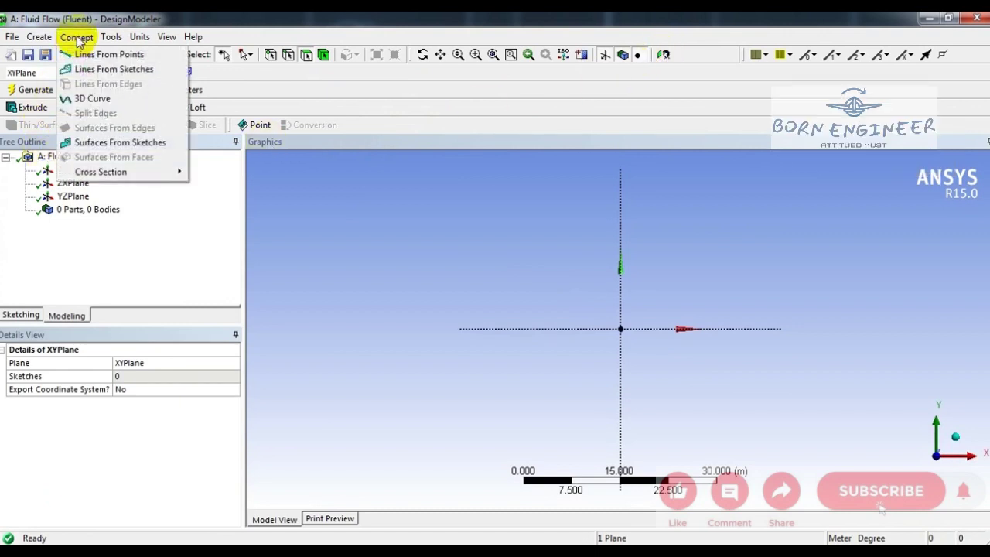
click(91, 100)
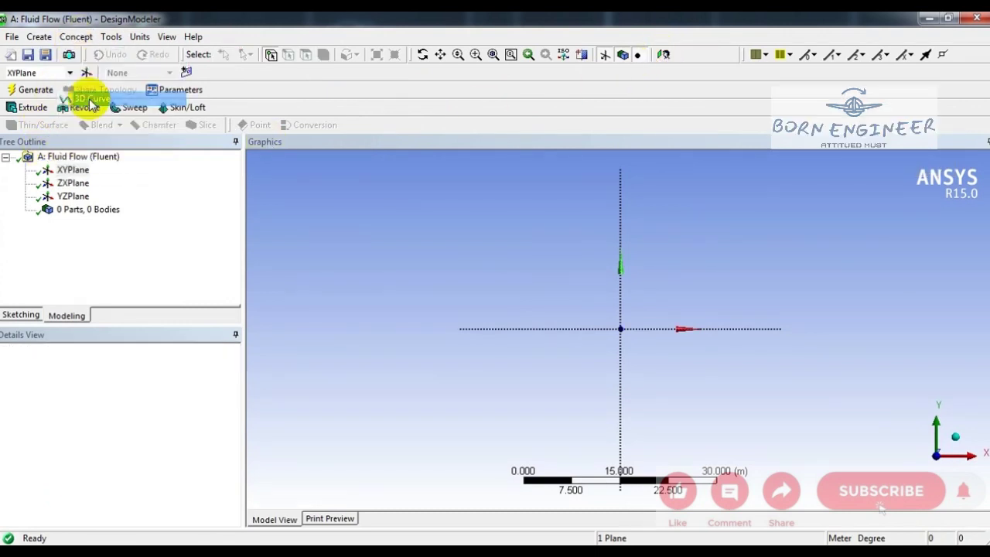
click(168, 389)
click(233, 392)
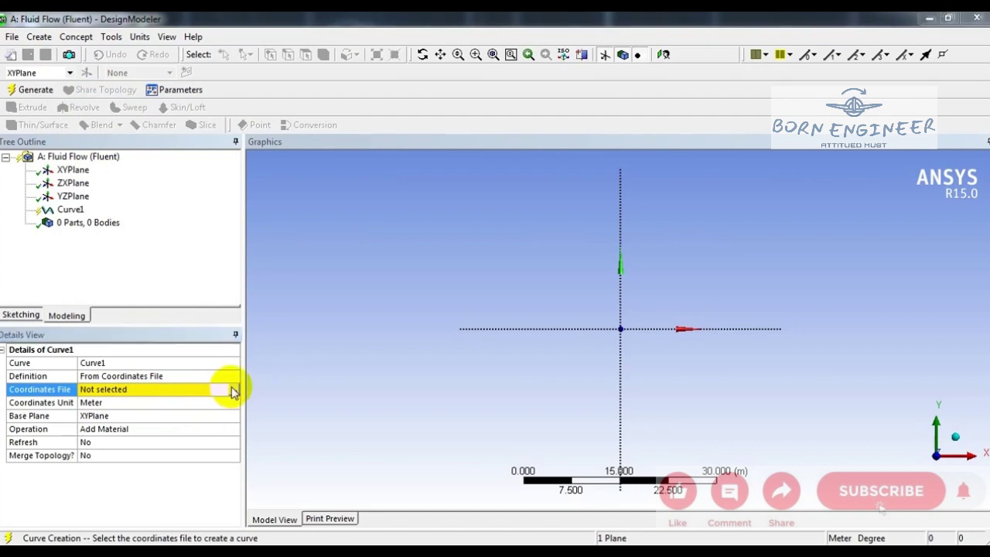
scroll(533, 271, down, 5)
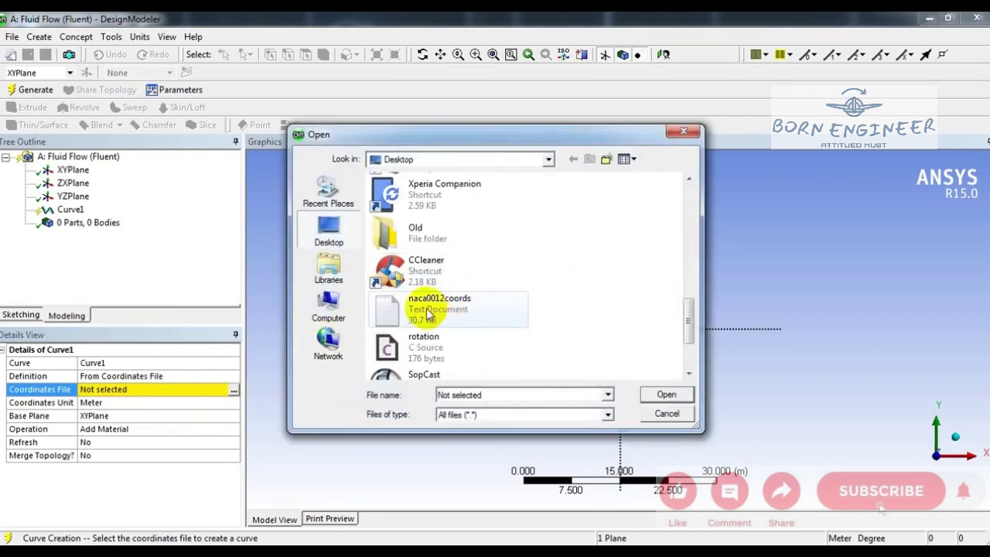
click(456, 310)
click(667, 394)
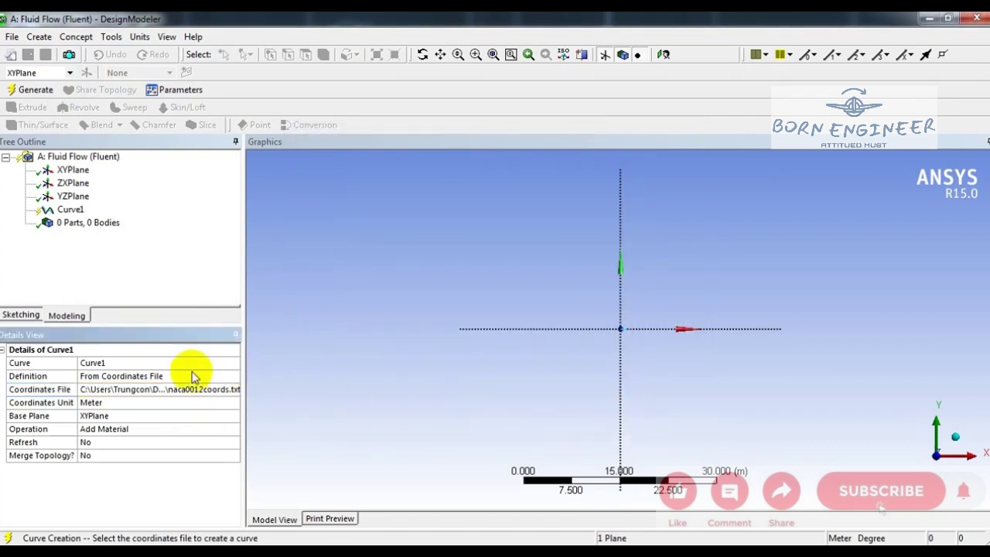
click(33, 91)
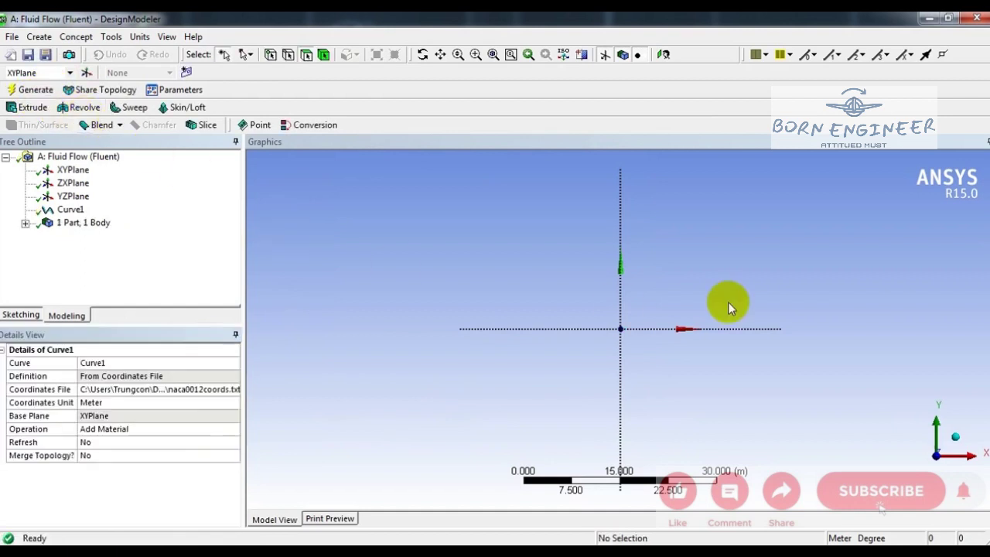
Add a new plane based on the XYPlane with an Offset Z transform of -1 m
click(663, 55)
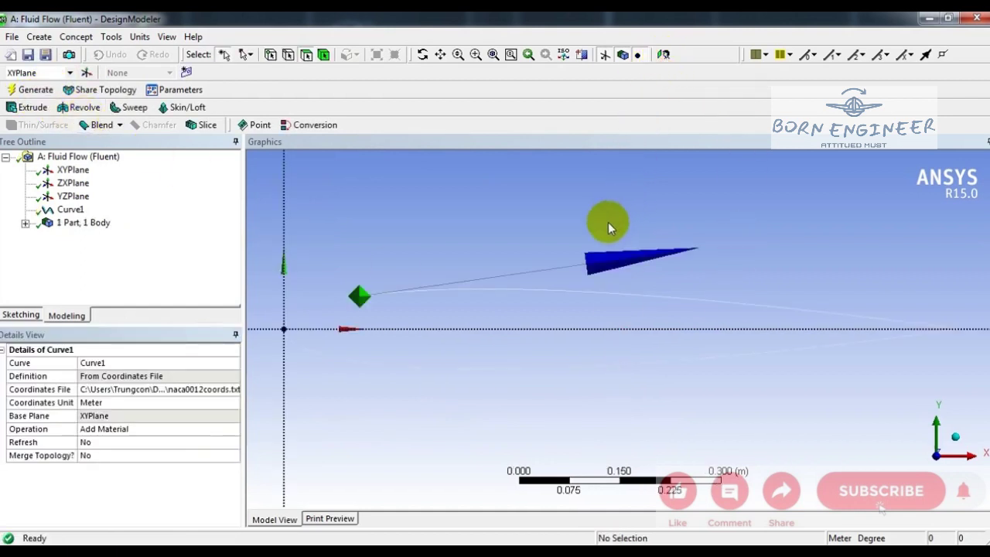
click(74, 157)
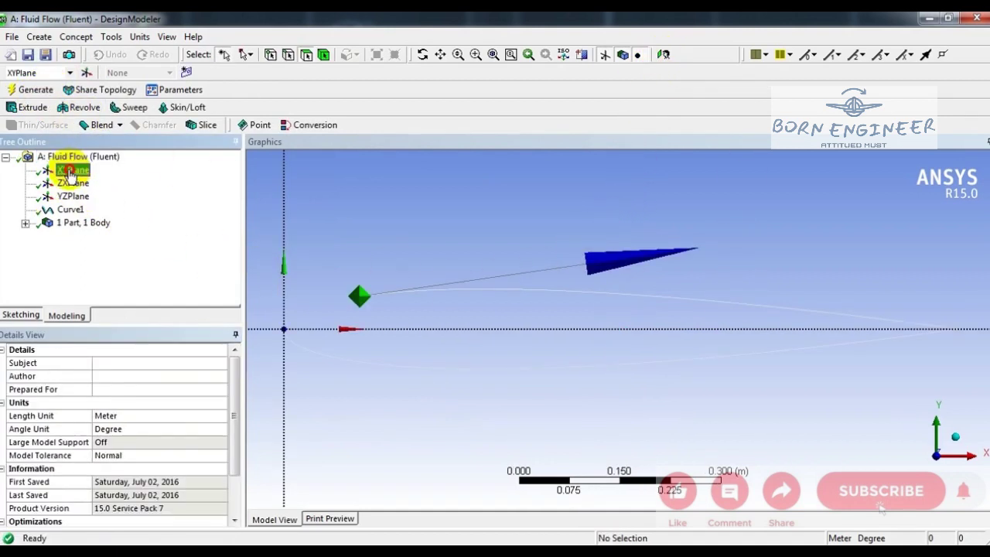
click(73, 169)
click(87, 73)
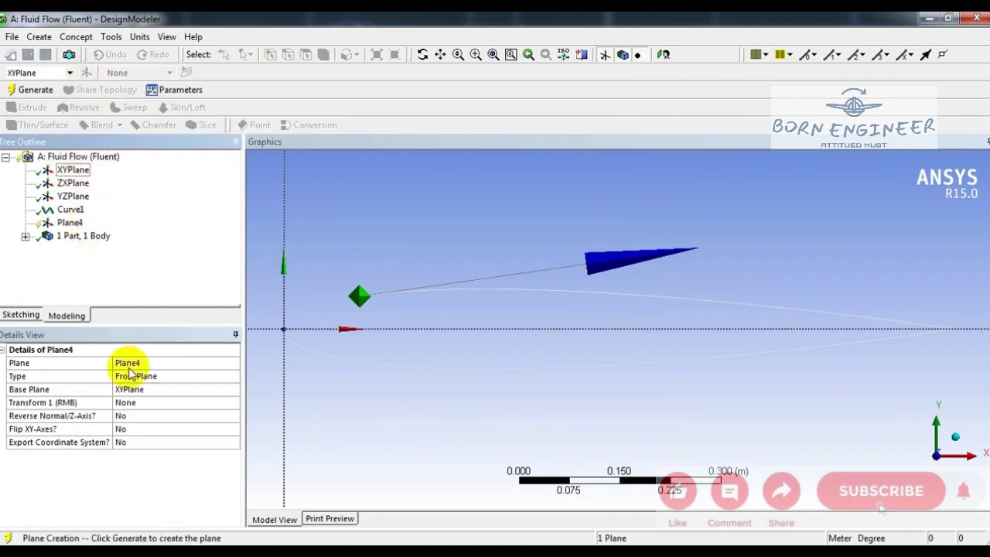
click(195, 403)
click(233, 403)
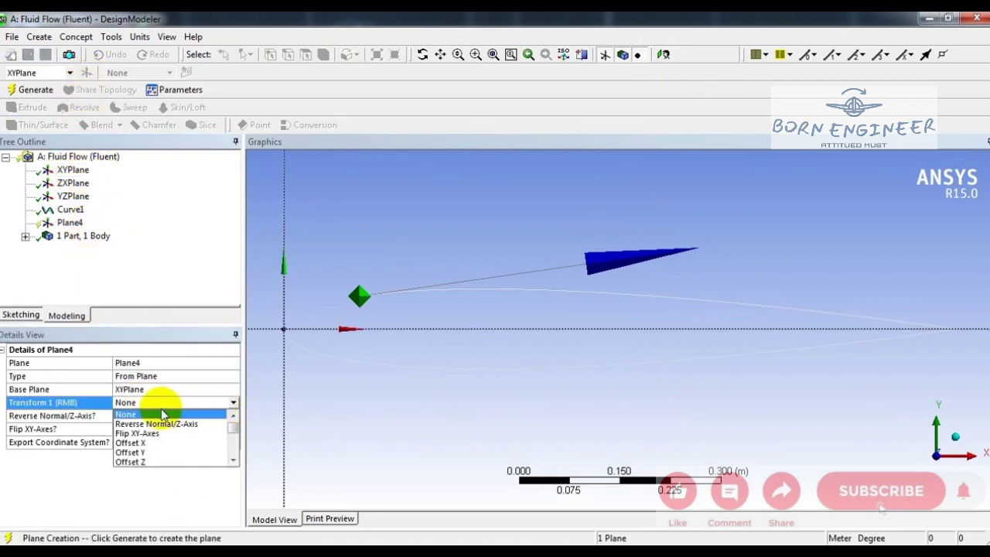
click(150, 462)
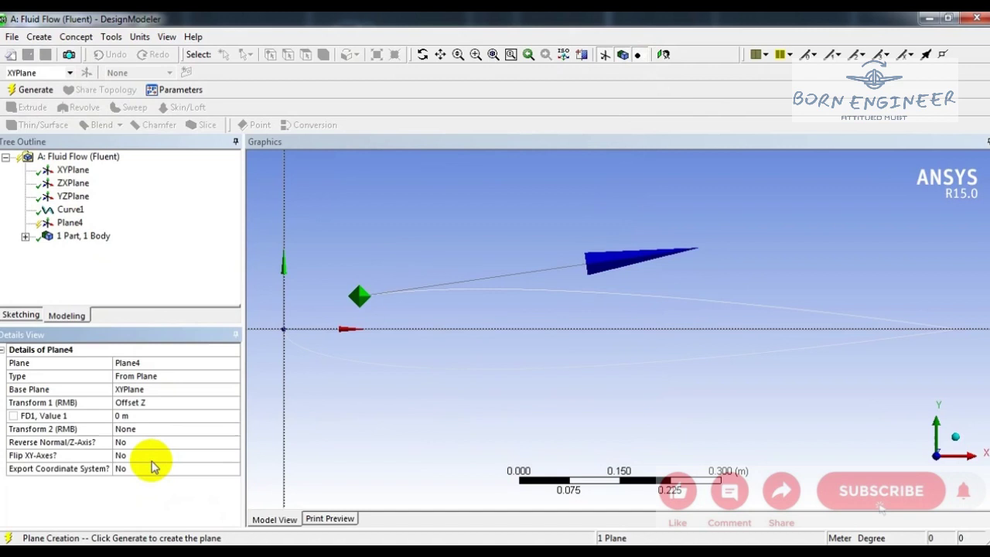
click(145, 417)
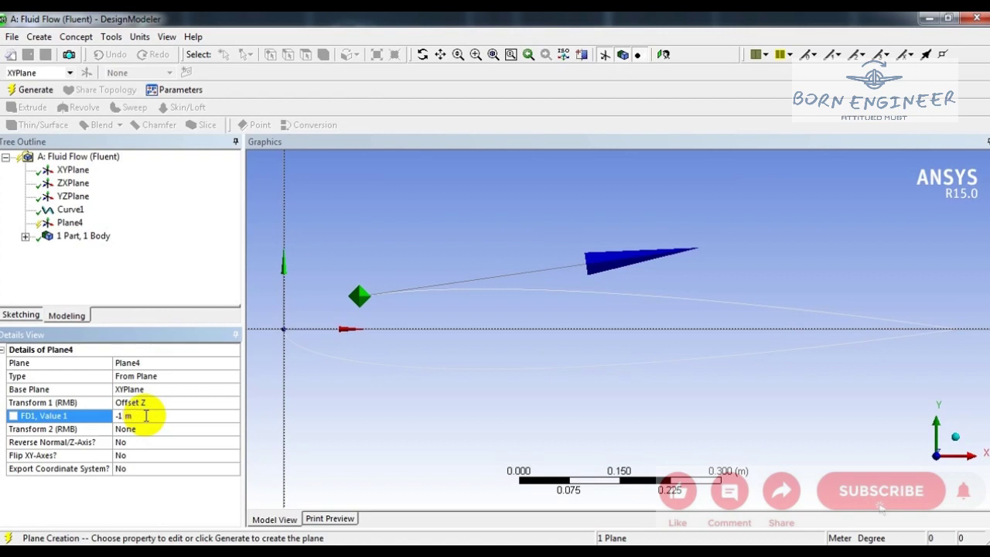
click(413, 300)
Add a second transform, Offset X of 0.4 m, to the new plane and generate it
middle_drag(415, 317, 406, 239)
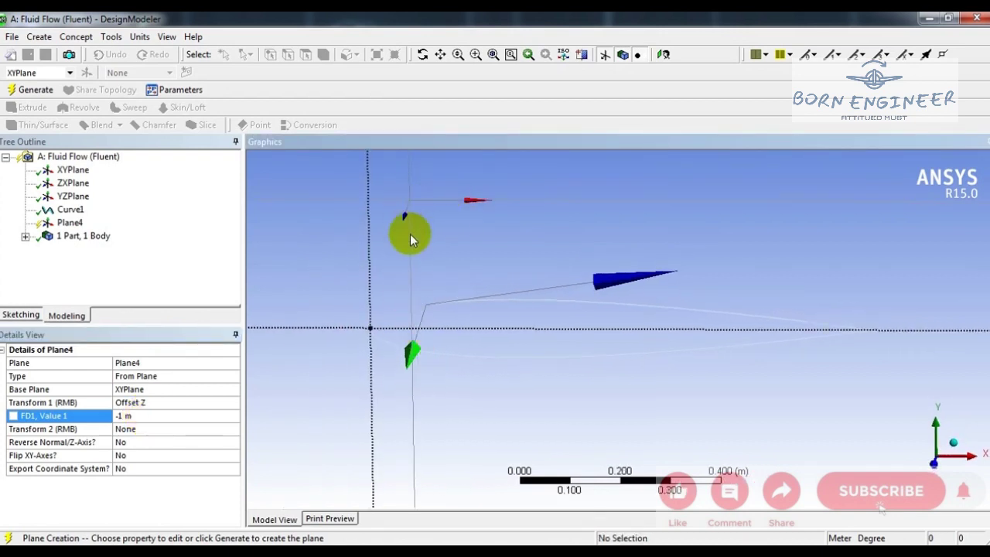
click(150, 430)
click(232, 428)
click(152, 469)
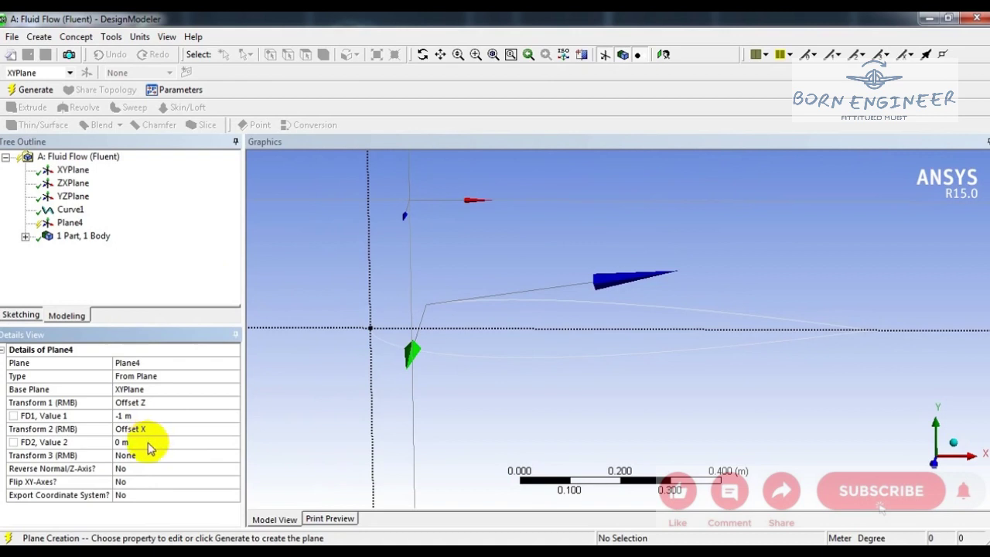
click(147, 442)
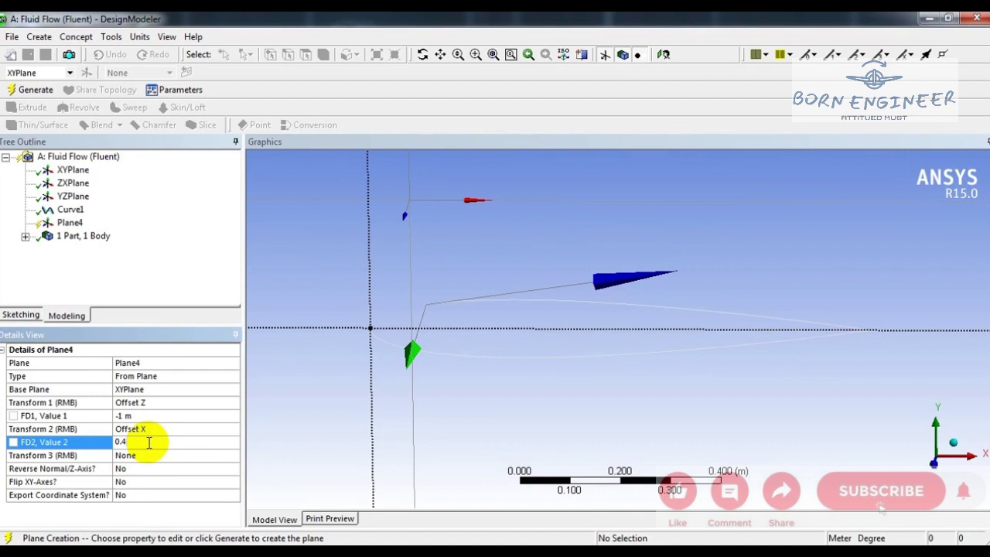
text(0.4)
key(Return)
mouse_move(619, 357)
middle_down()
mouse_move(648, 354)
mouse_move(632, 359)
middle_up()
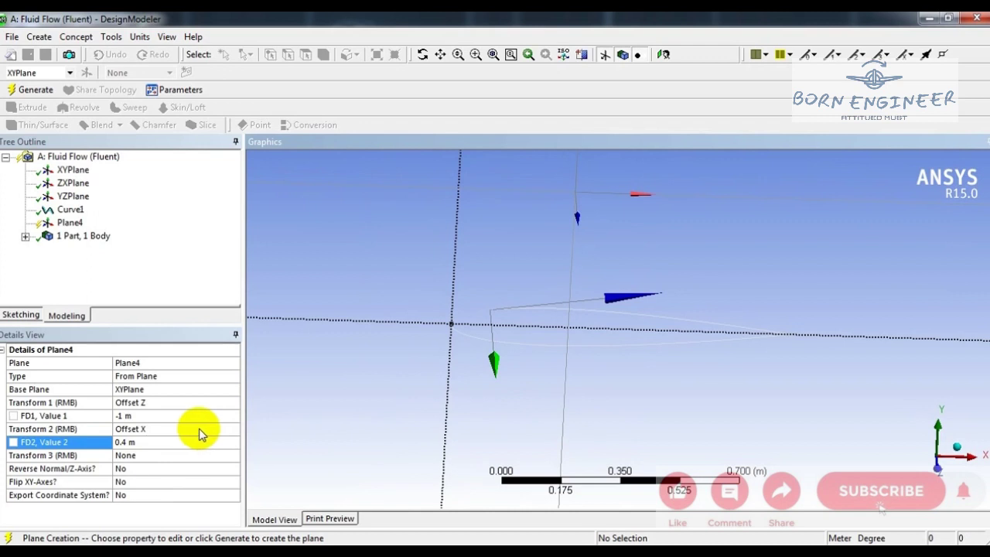
click(35, 90)
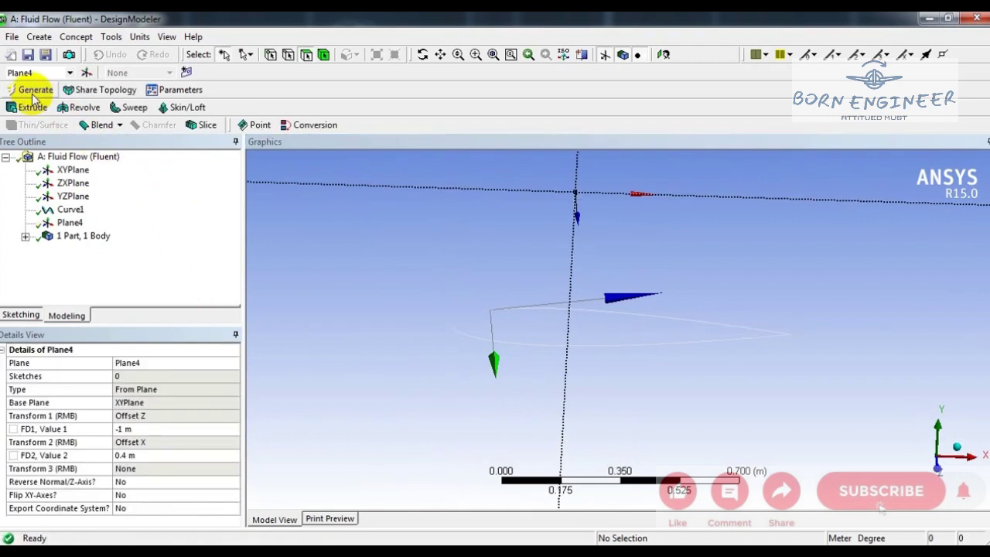
Create a second 3D curve on the offset plane from the naca0012coords coordinates file and generate it
click(70, 222)
click(76, 37)
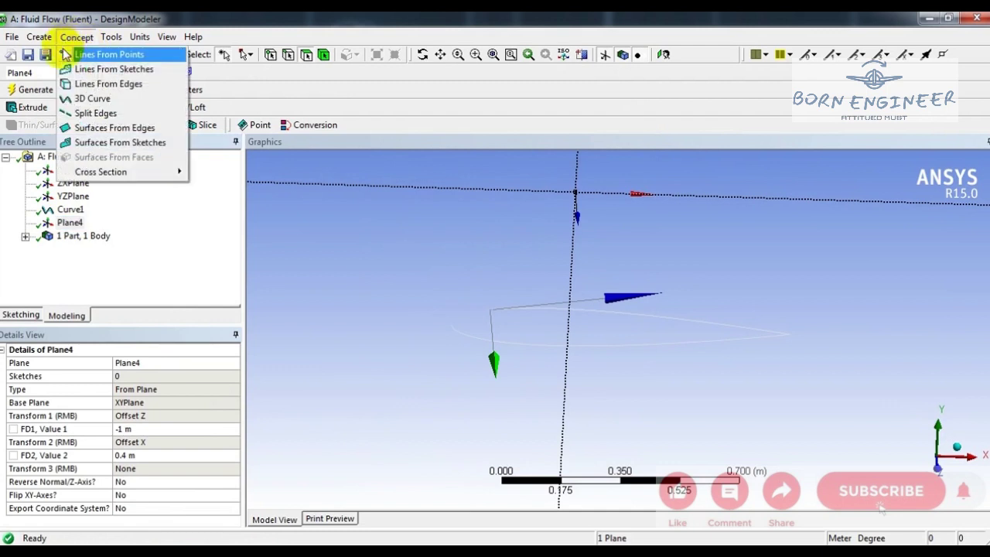
click(85, 96)
click(160, 376)
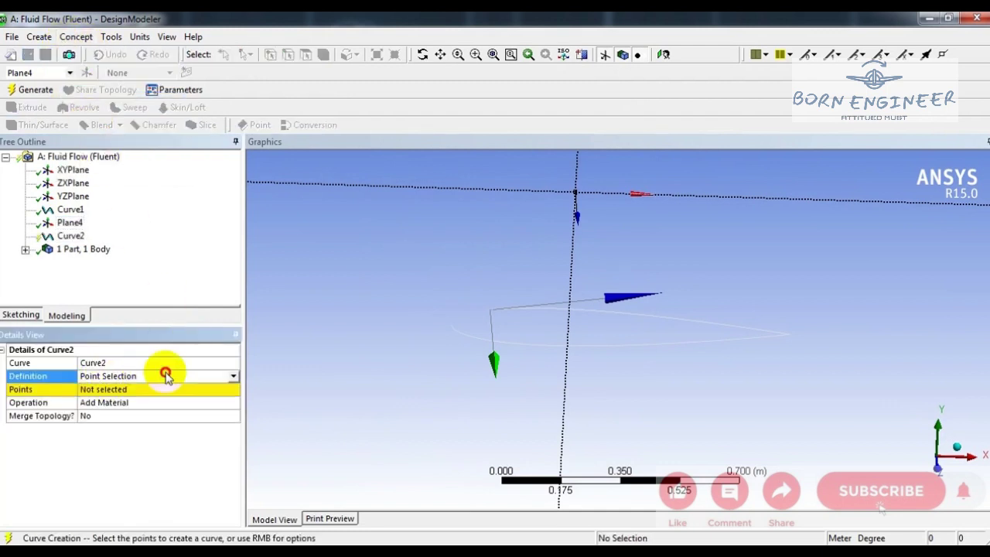
click(233, 376)
click(151, 397)
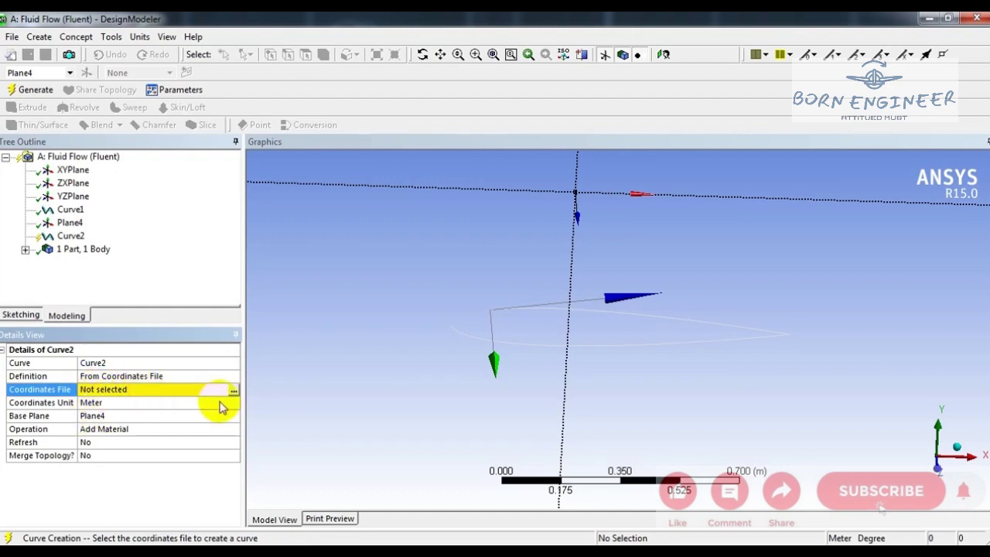
click(234, 393)
scroll(512, 253, down, 5)
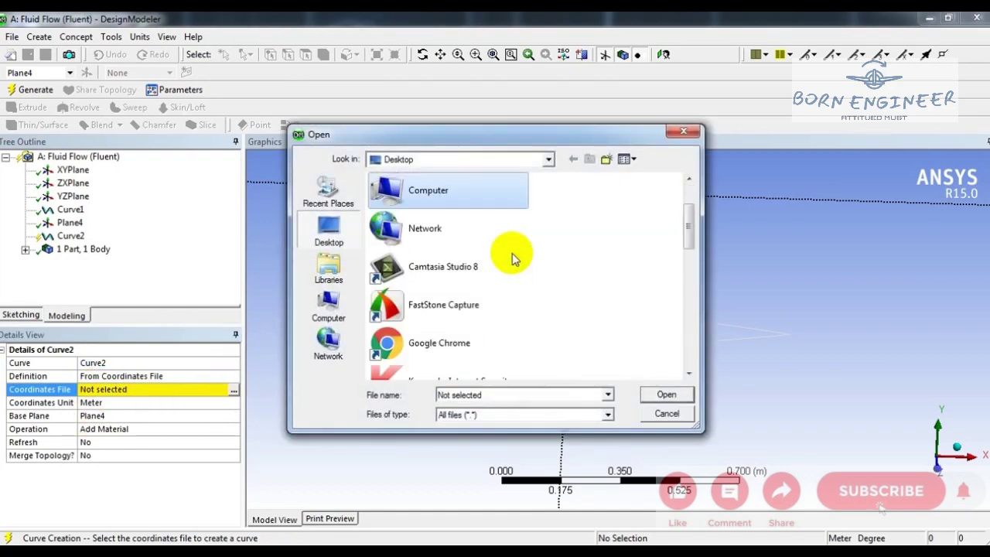
double_click(443, 325)
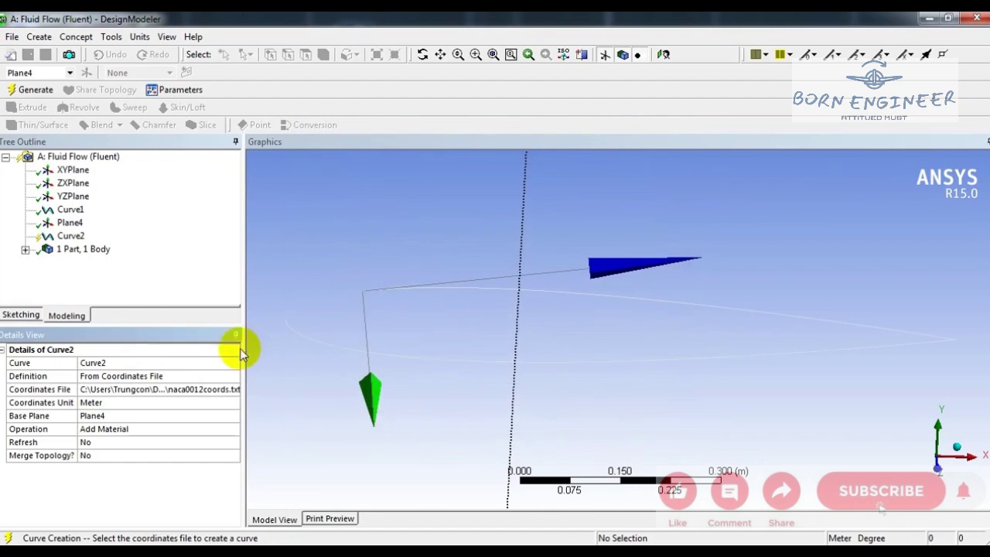
click(37, 89)
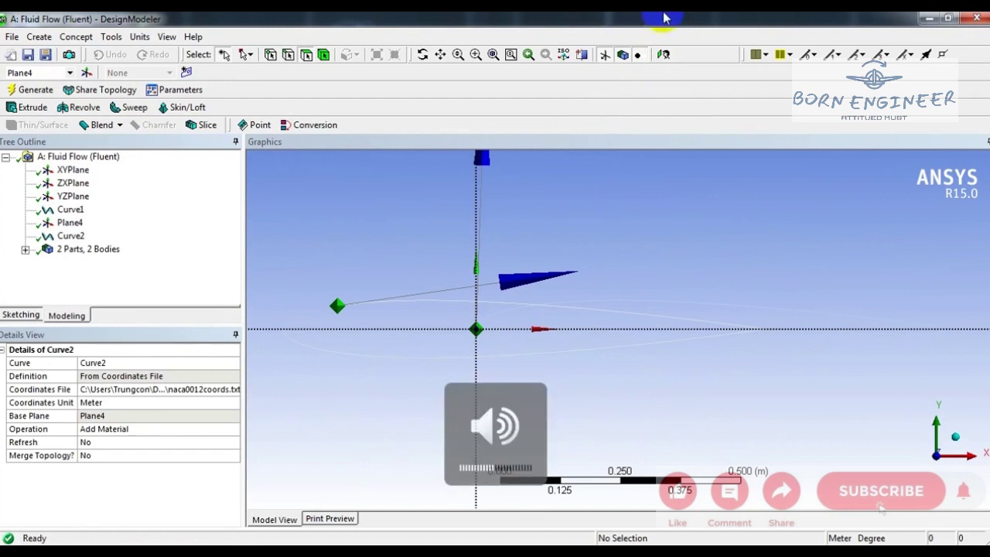
Generate surfaces from edges using both airfoil curves, keeping the thickness at 0 m
click(643, 360)
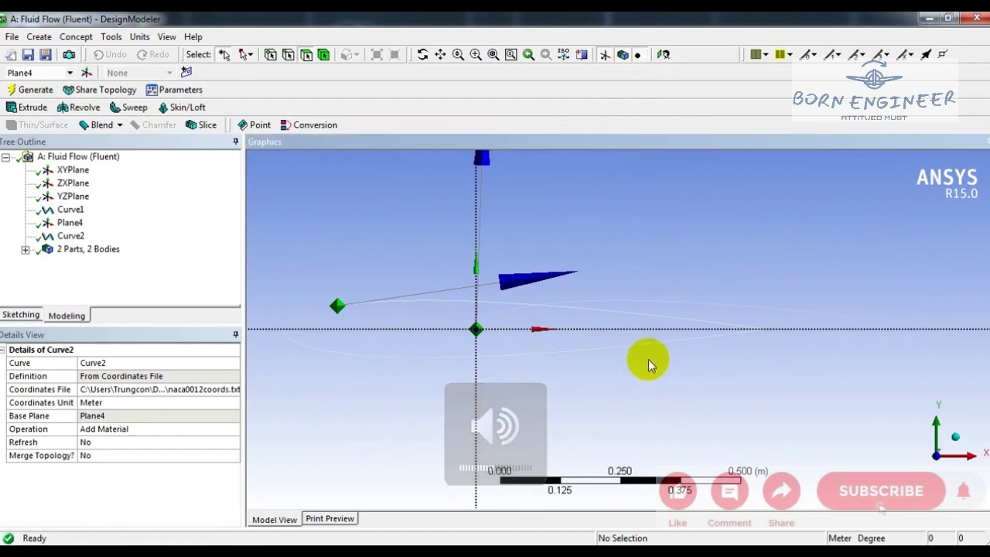
scroll(569, 325, down, 1)
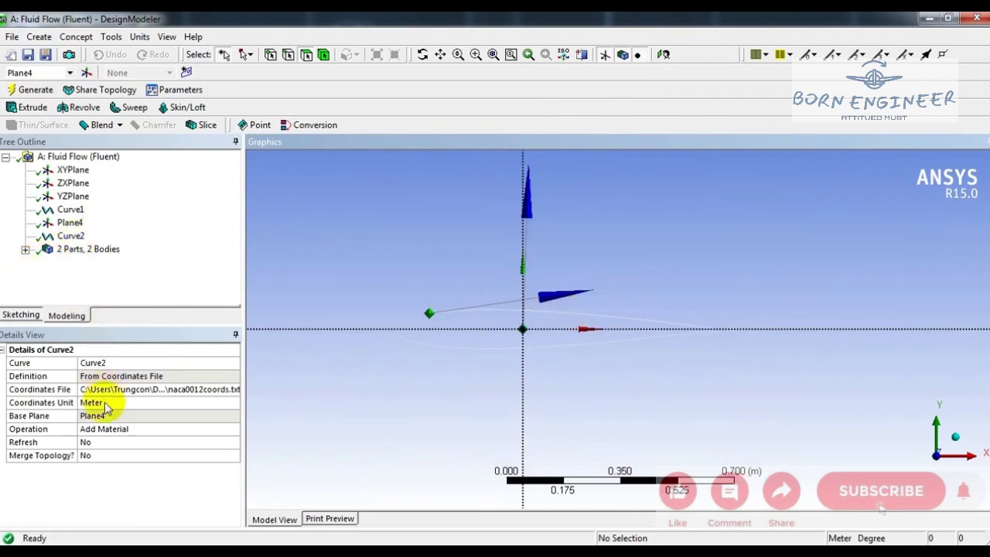
click(76, 36)
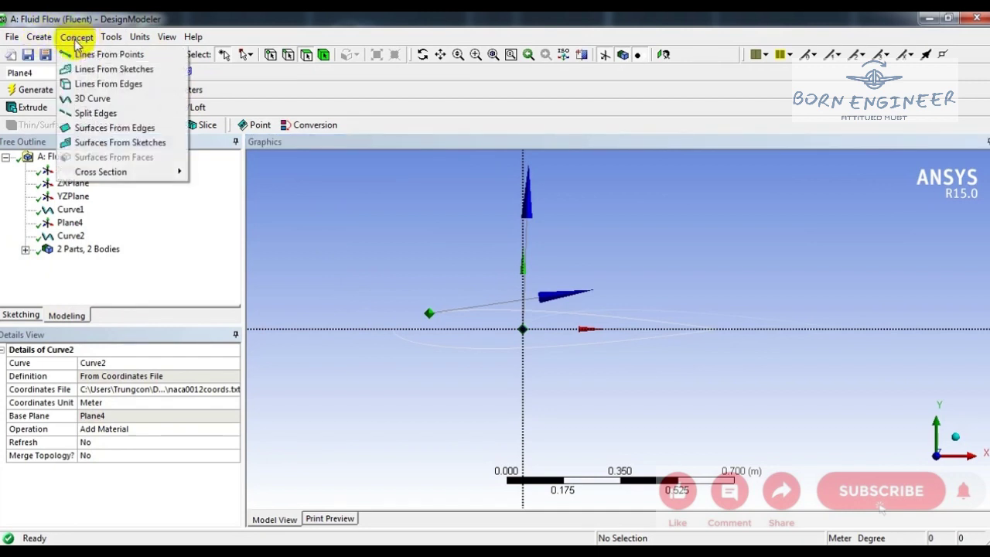
click(114, 128)
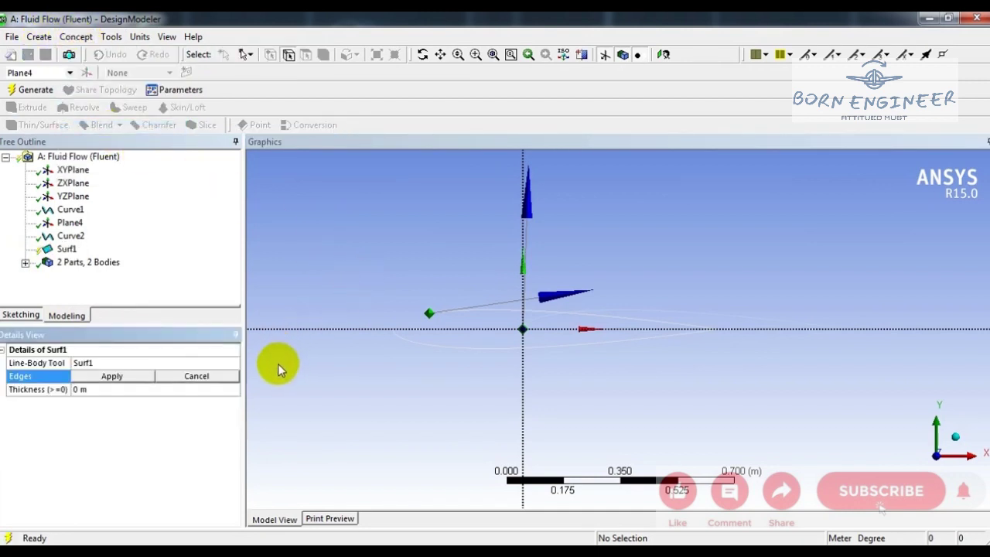
click(442, 346)
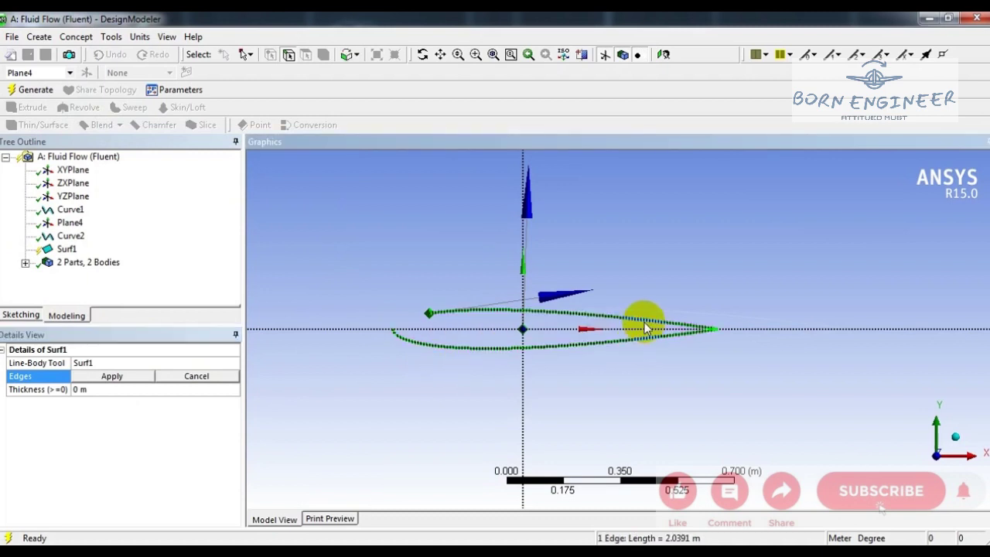
ctrl+click(656, 317)
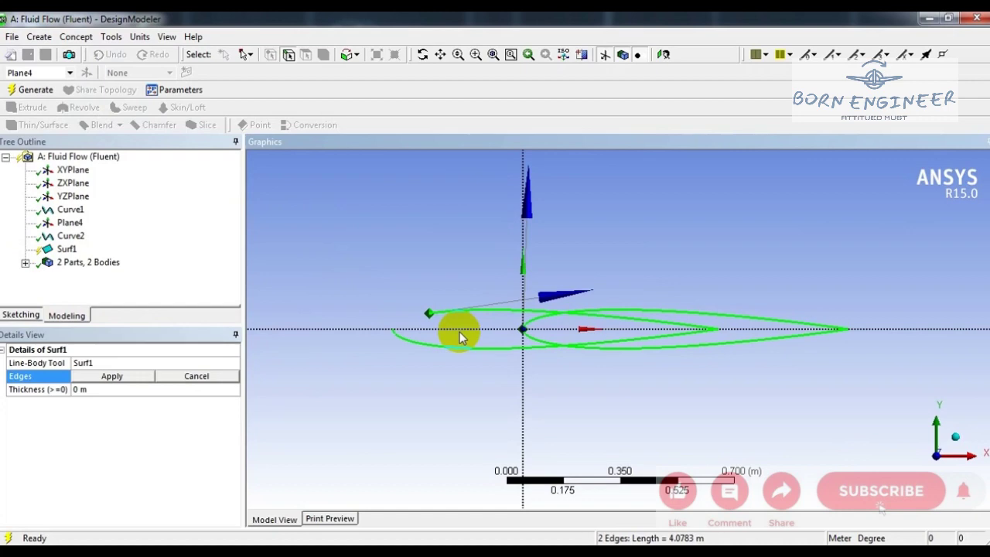
click(98, 375)
click(33, 90)
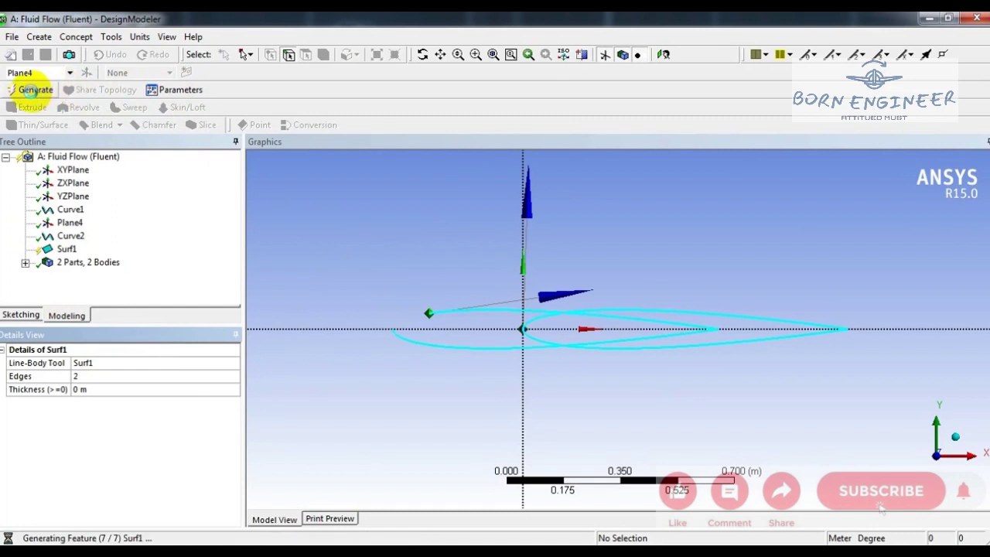
middle_drag(751, 443, 744, 401)
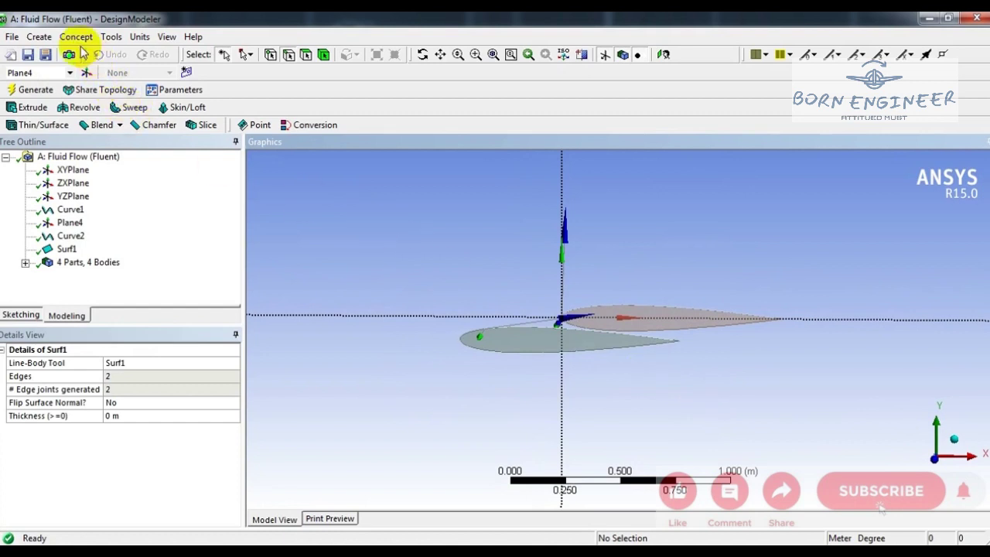
Start a Scale body transformation for the airfoil surface on the XYPlane, with Point as the scaling origin
click(68, 171)
click(40, 36)
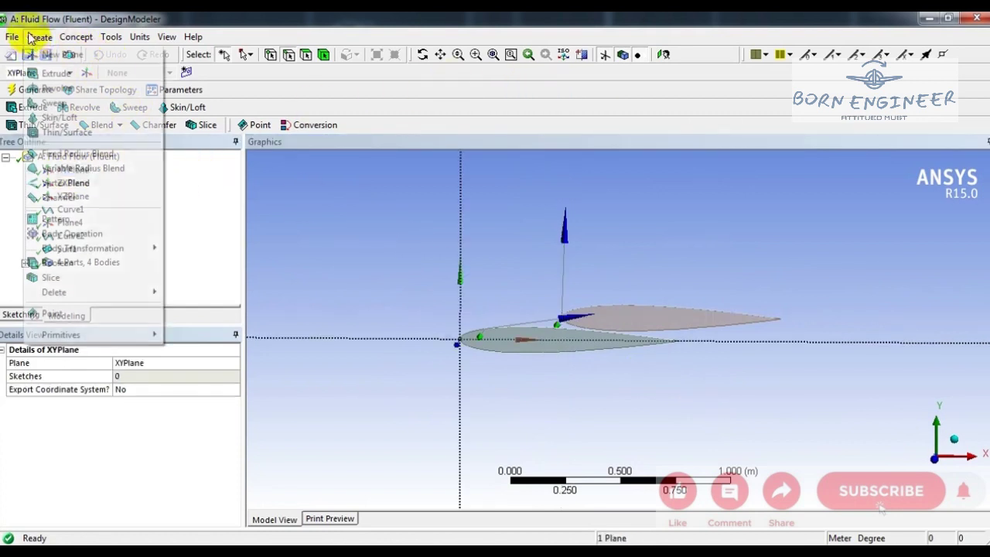
mouse_move(109, 249)
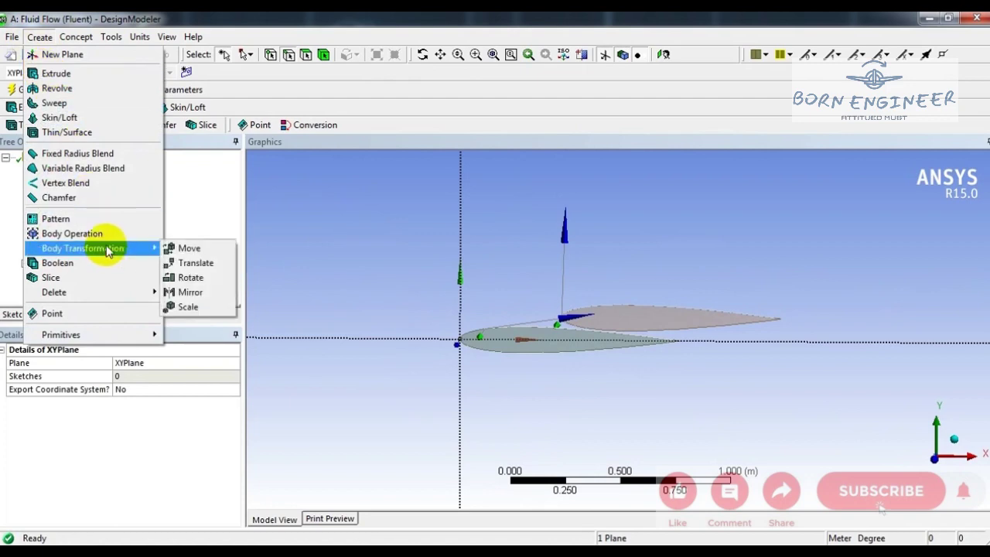
click(191, 308)
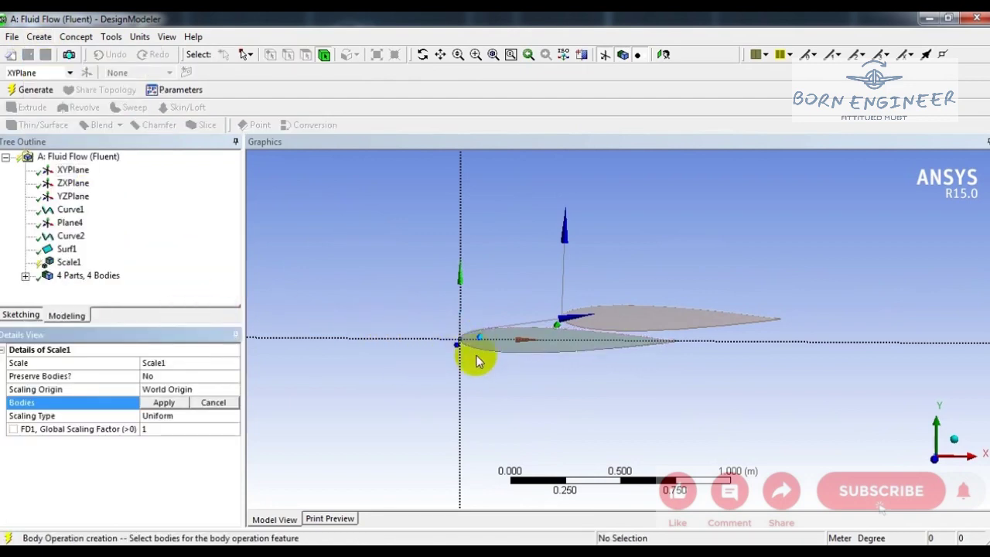
click(232, 390)
click(233, 390)
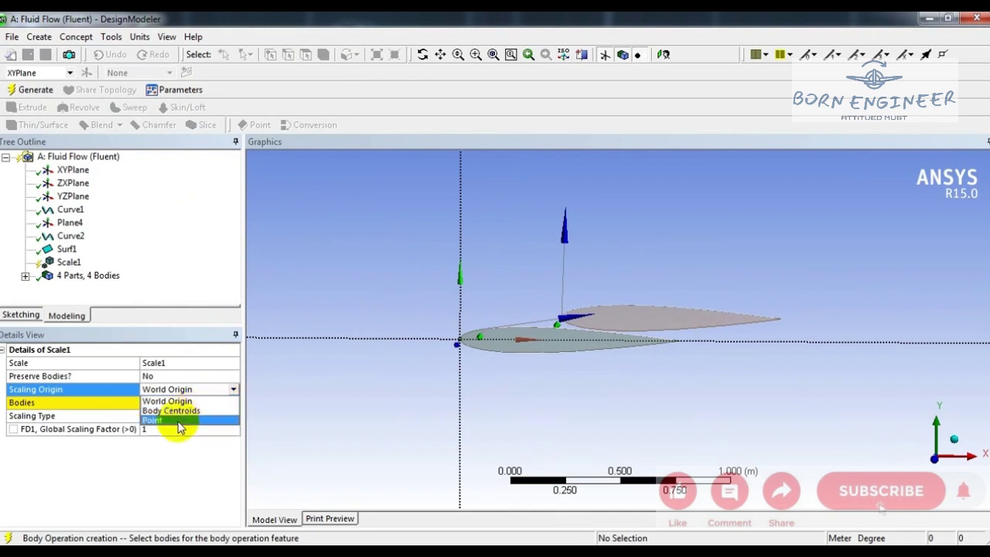
click(179, 425)
click(204, 402)
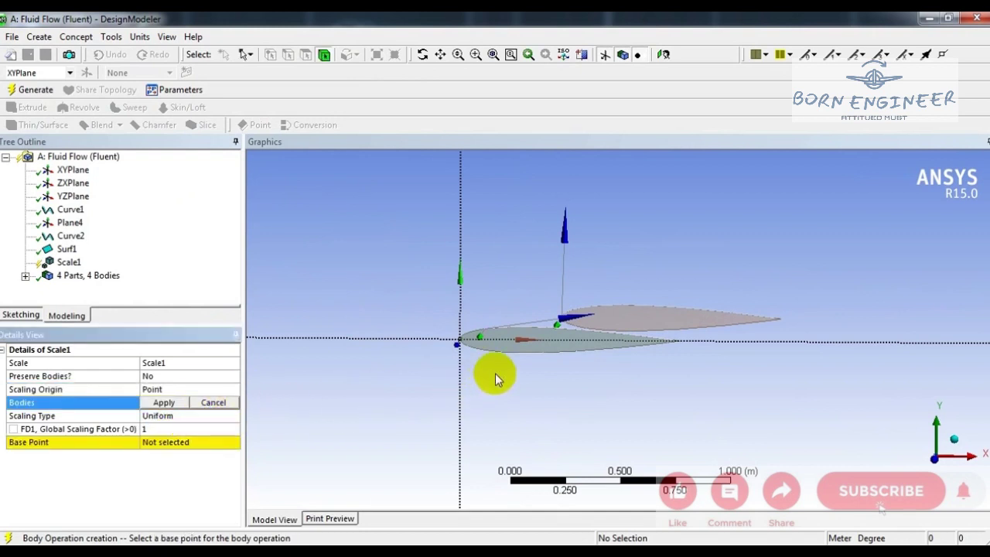
click(528, 354)
click(164, 403)
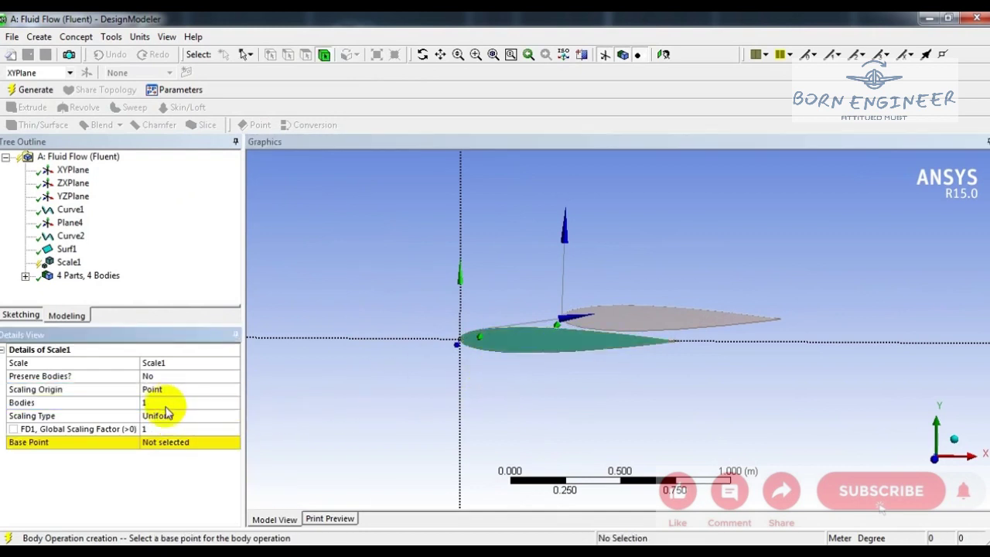
Set the global scaling factor to 0.5, use the XYPlane origin as base point, and generate the scale
click(172, 425)
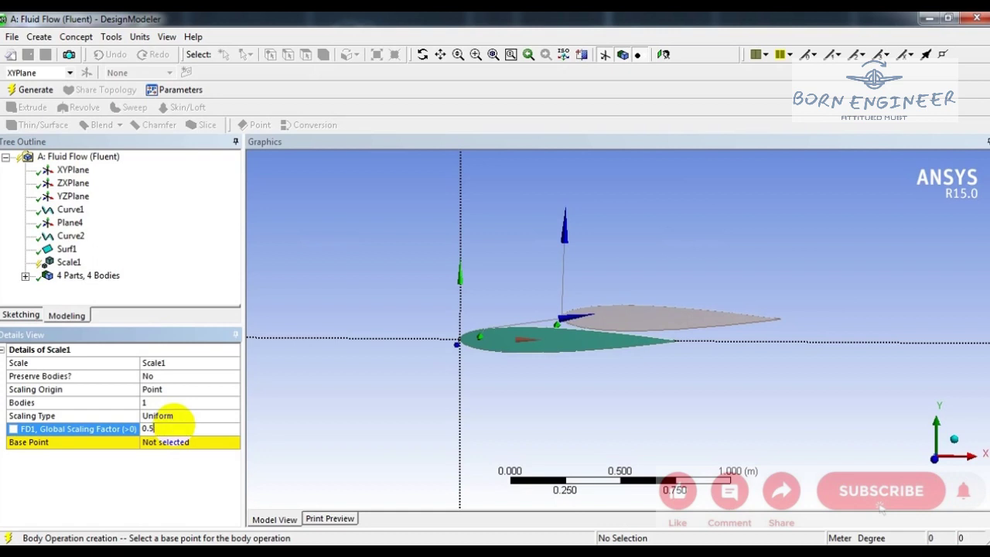
click(185, 442)
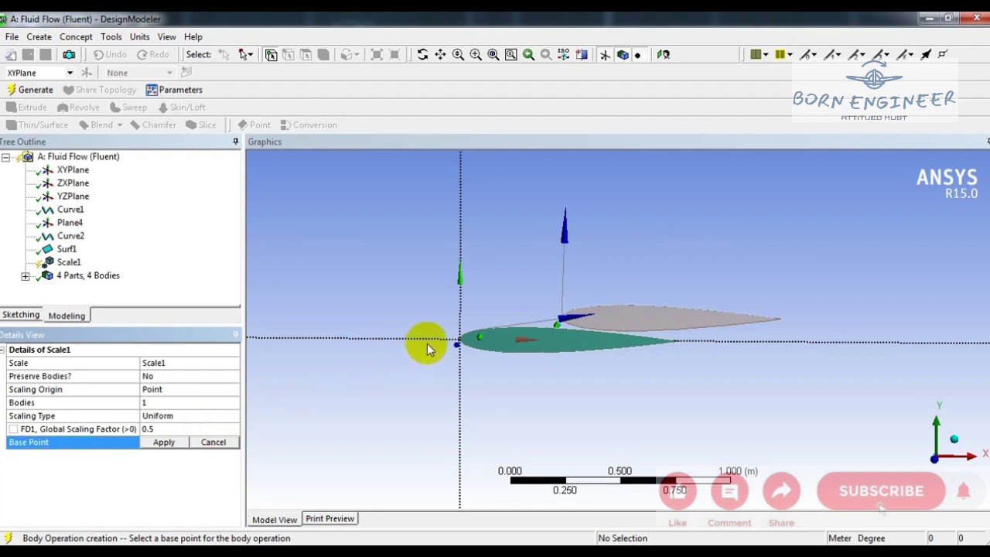
click(458, 343)
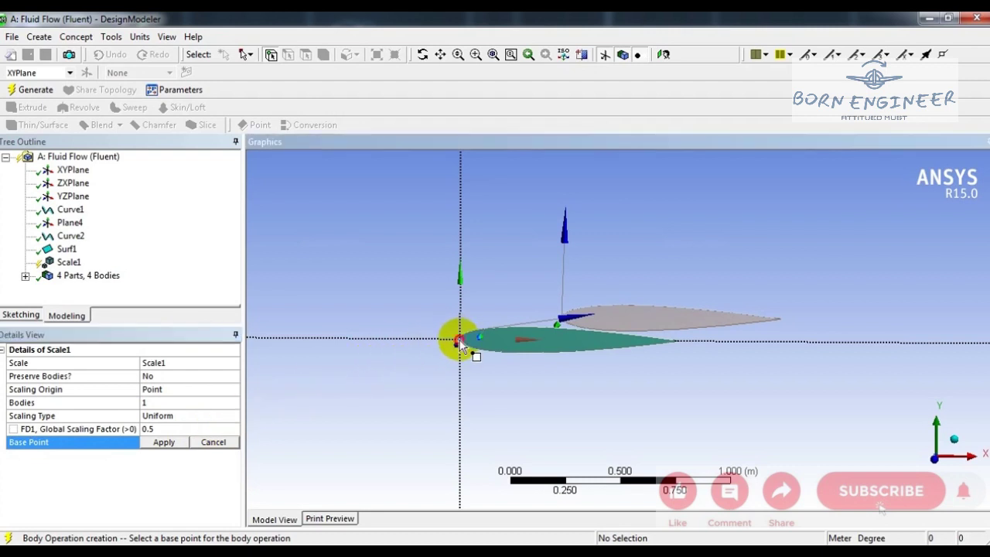
click(164, 445)
click(31, 89)
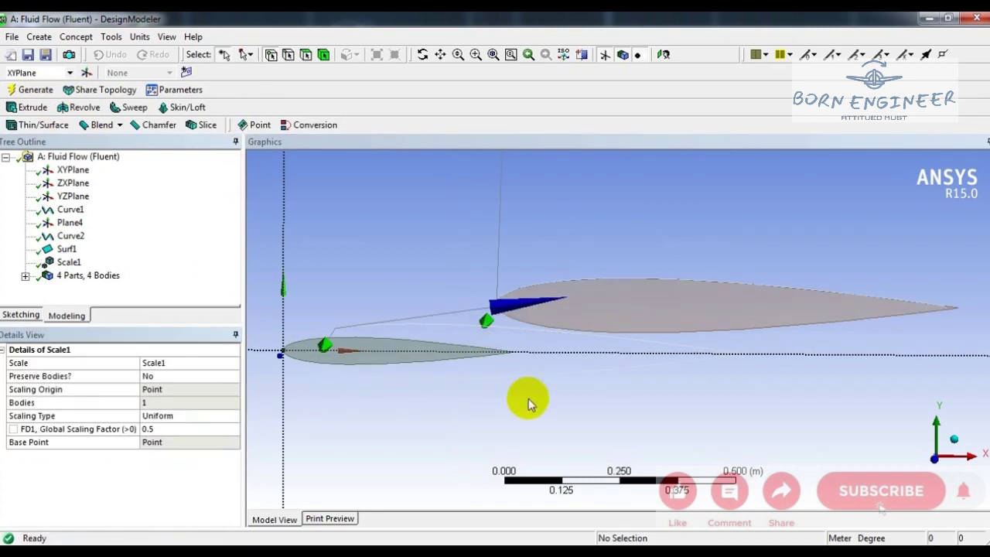
middle_drag(522, 416, 523, 410)
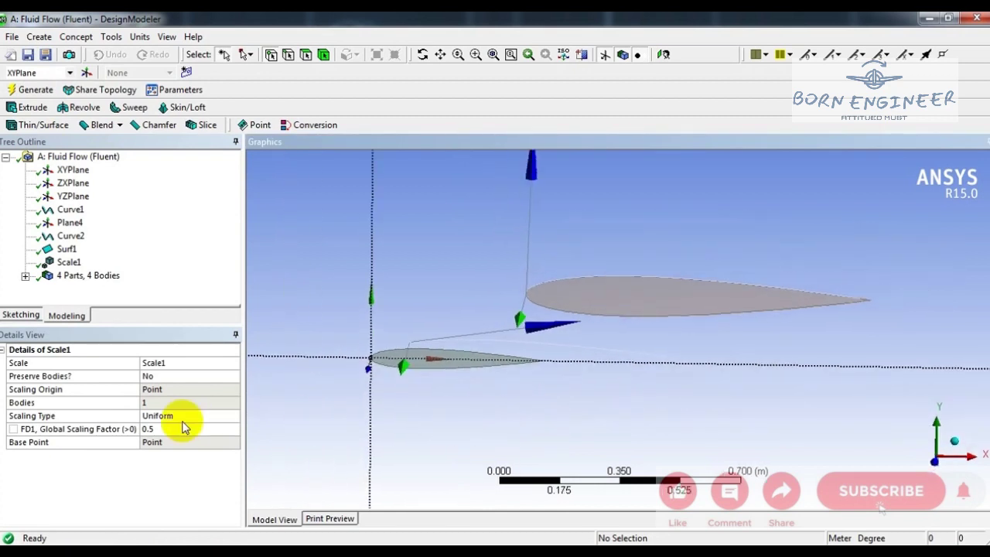
Start a second Scale transformation for the airfoil surface on Plane4, with Point as the scaling origin
click(38, 36)
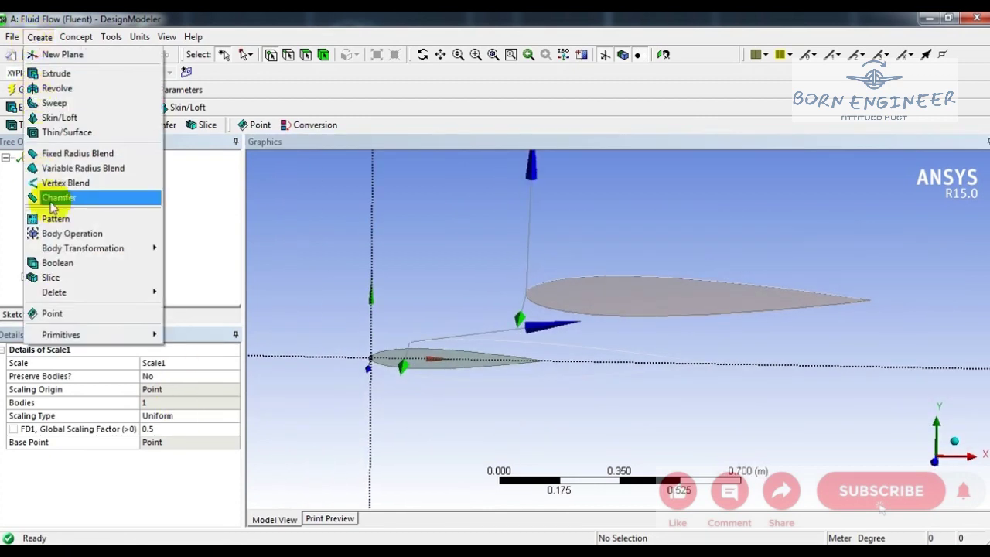
mouse_move(87, 249)
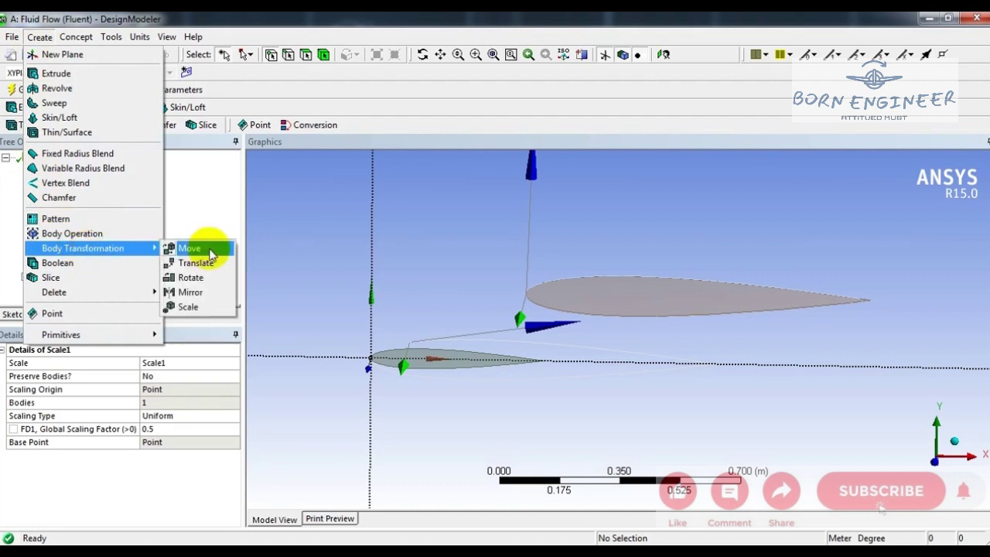
click(188, 308)
click(626, 291)
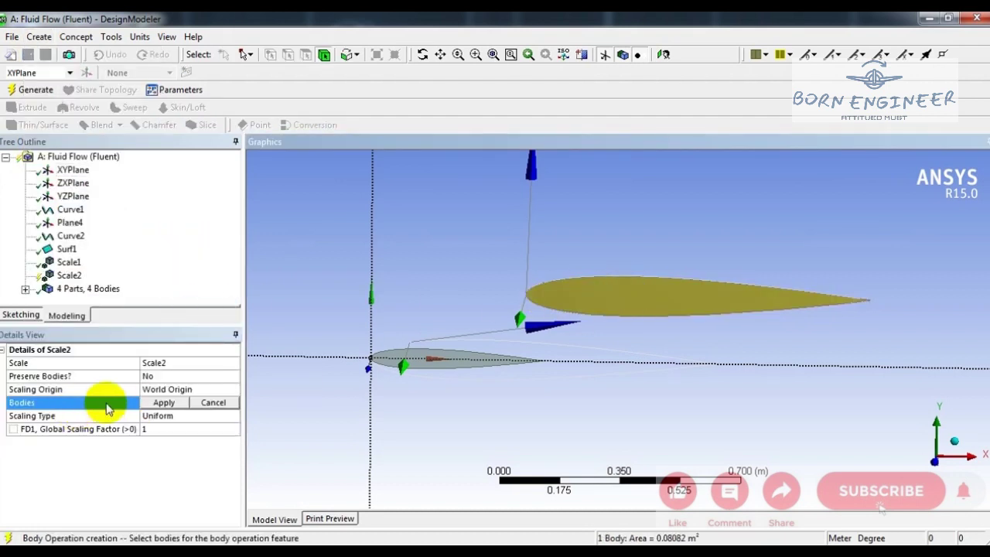
click(165, 403)
click(230, 389)
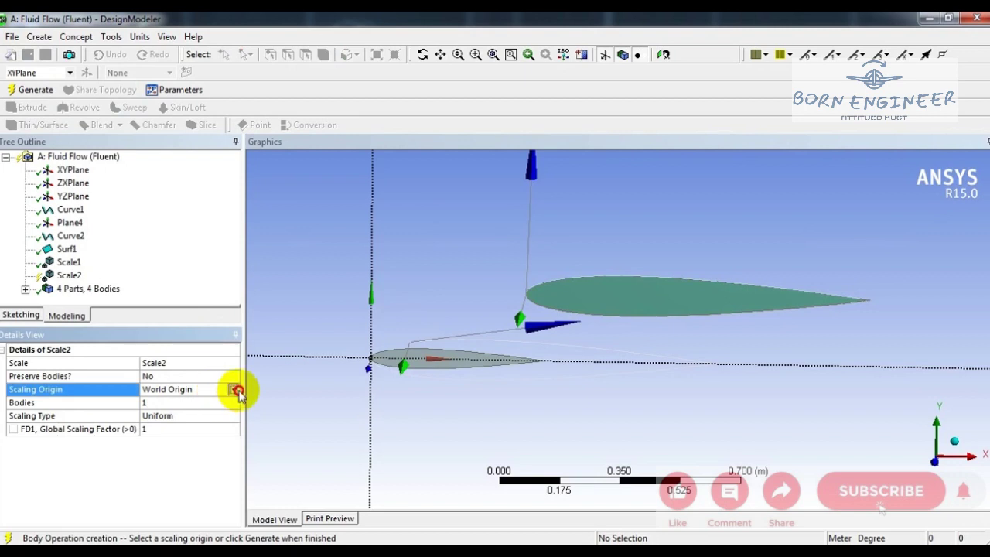
click(233, 389)
click(172, 420)
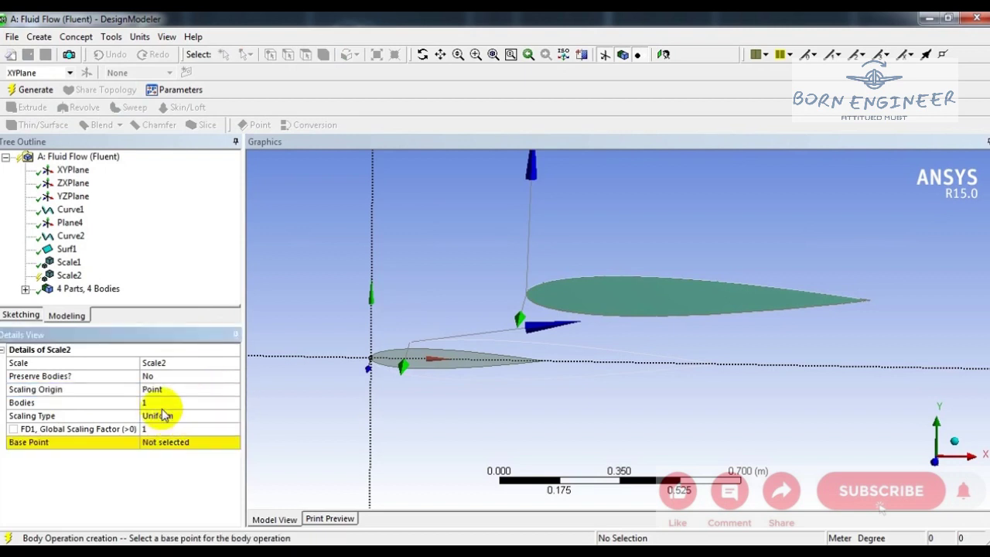
Set the second scale's global factor to 0.2, use the Plane4 origin as base point, and generate it
click(157, 428)
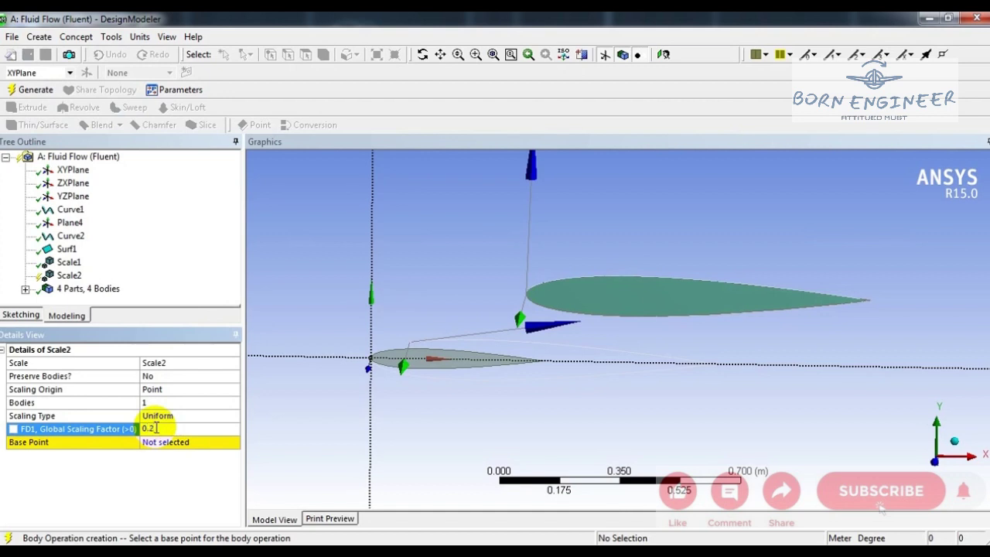
click(160, 441)
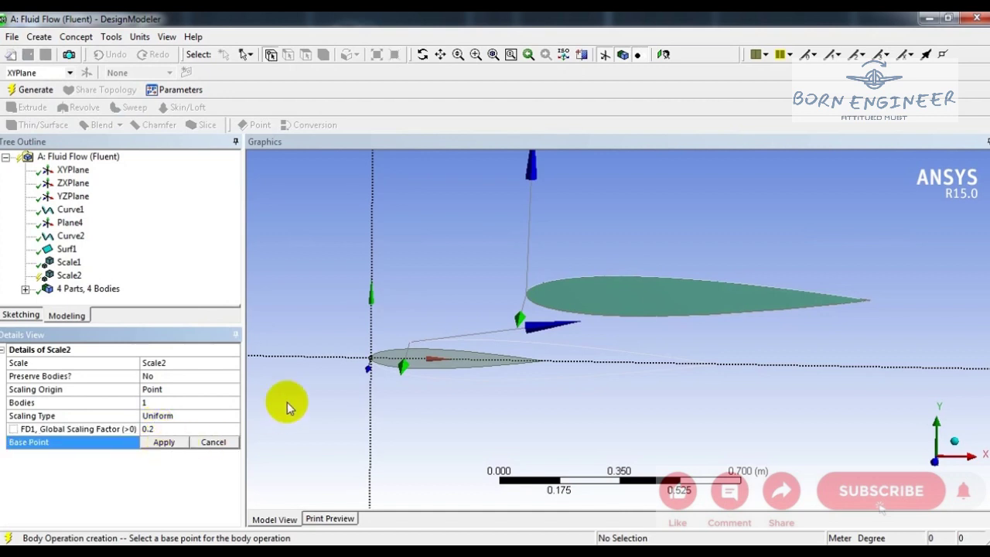
click(70, 223)
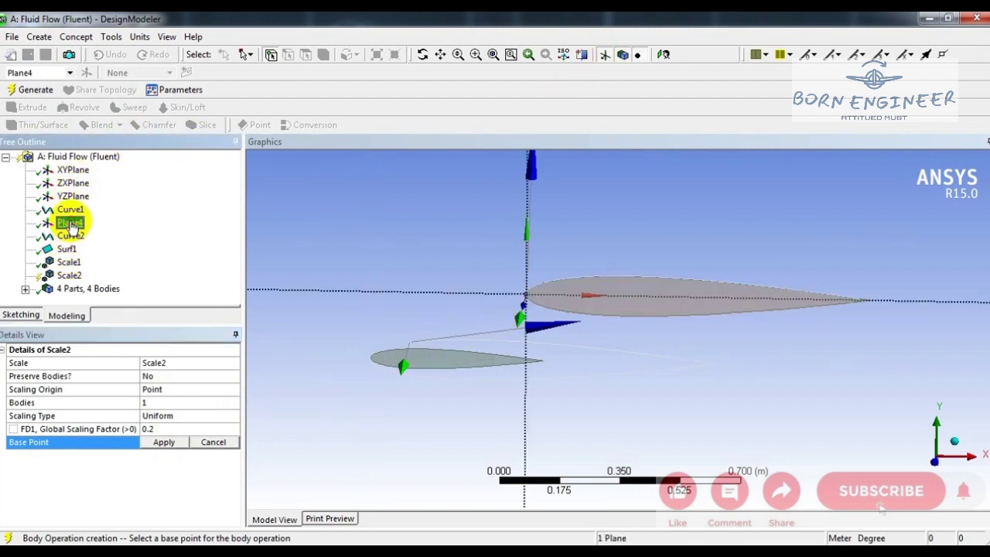
click(527, 297)
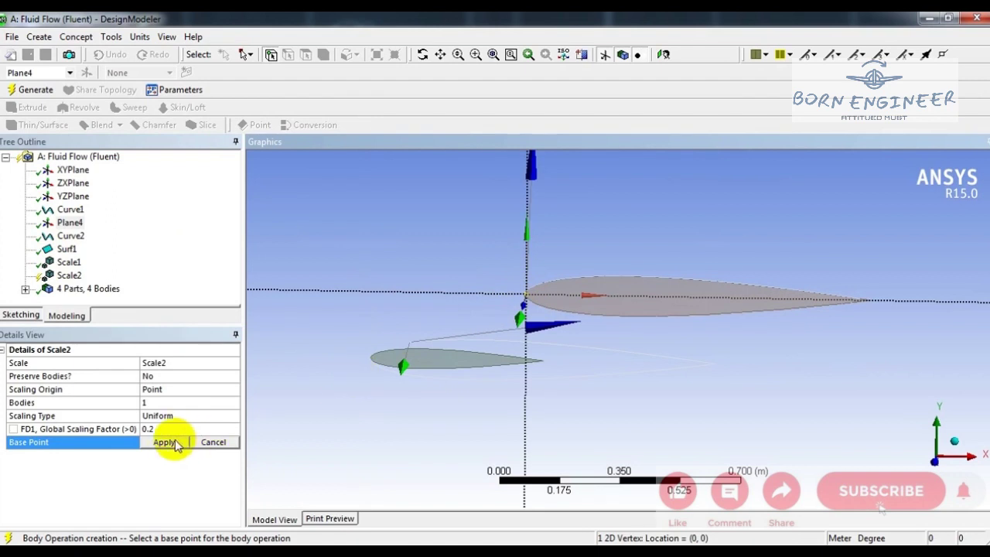
click(164, 444)
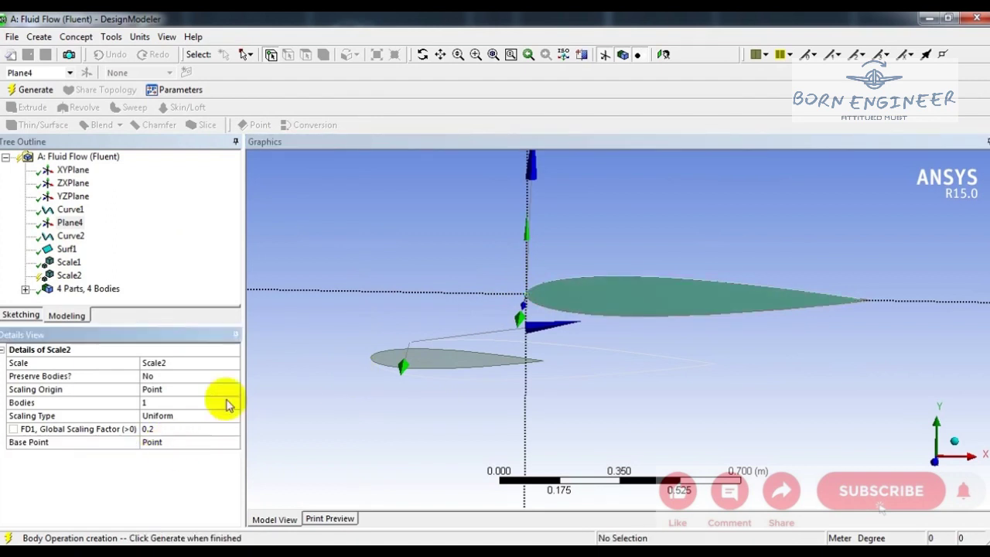
click(34, 93)
middle_drag(570, 329, 577, 415)
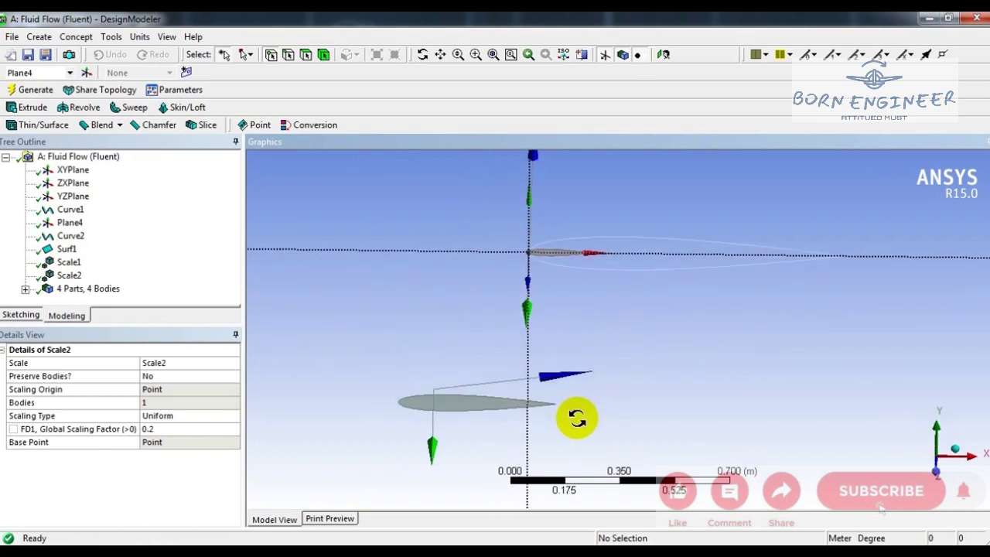
Create a Skin/Loft between the edges of the two scaled airfoil surfaces, keeping Add Material, and generate the solid wing
click(181, 110)
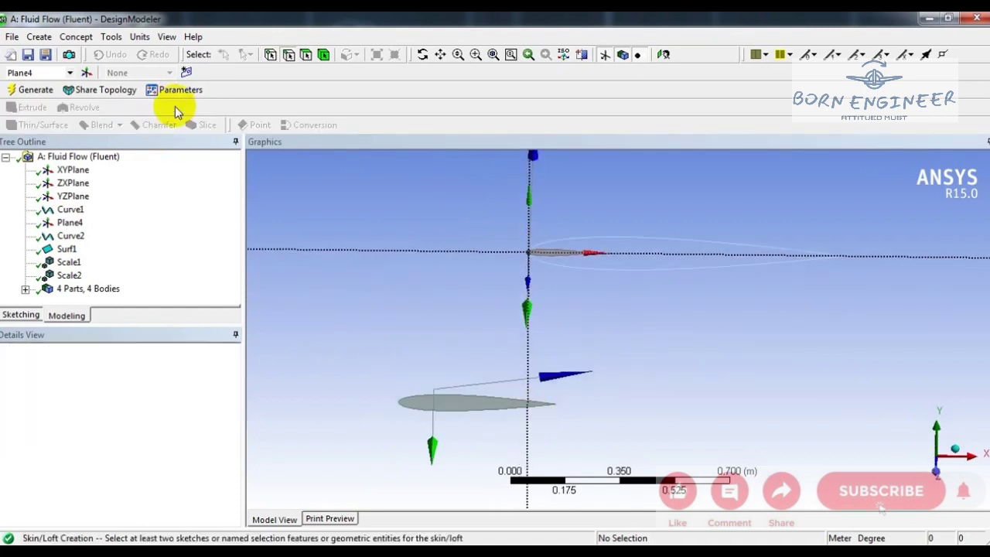
click(489, 396)
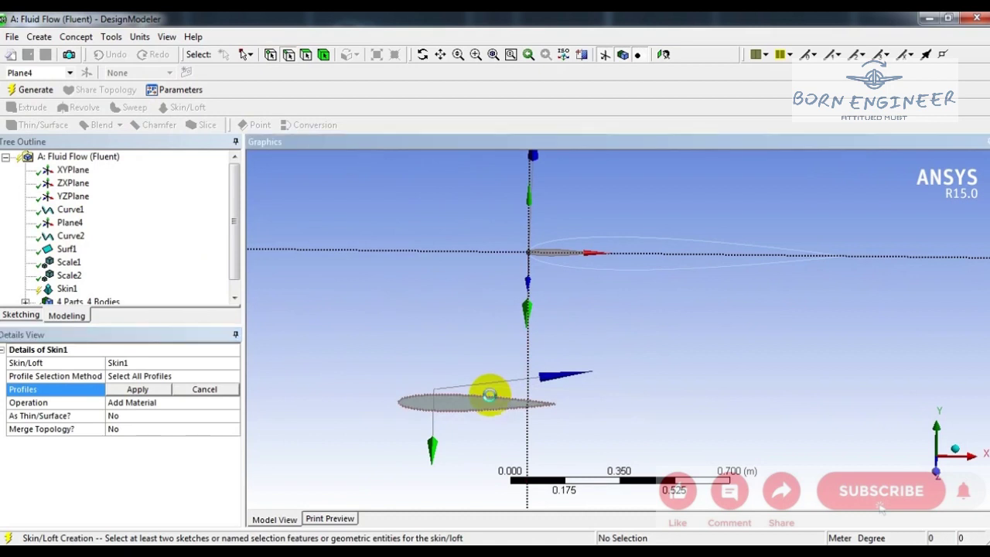
ctrl+click(551, 253)
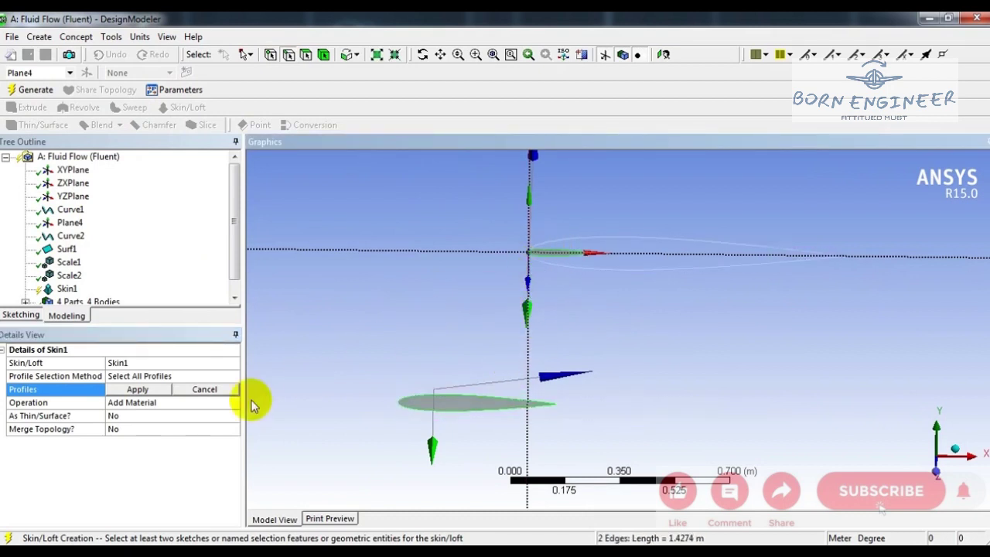
click(138, 389)
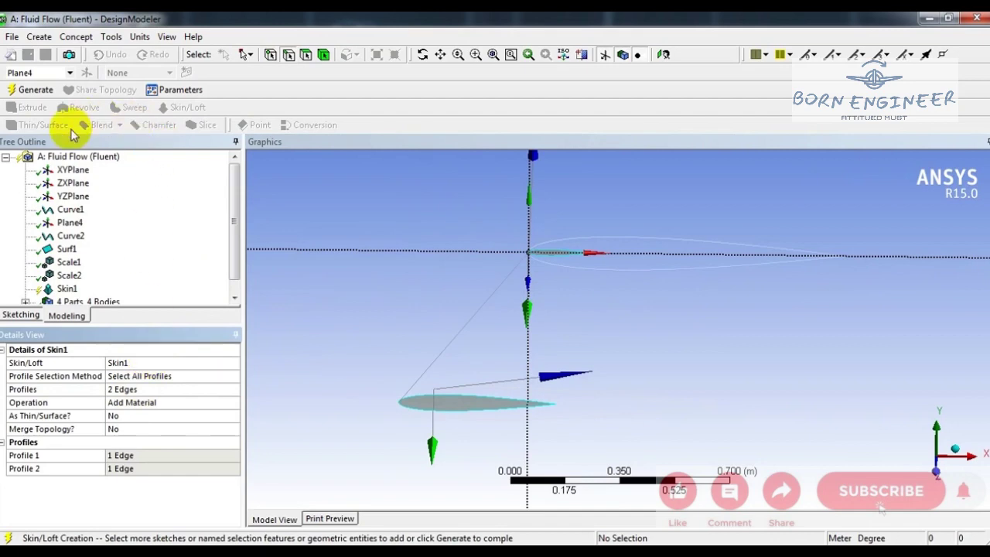
click(36, 91)
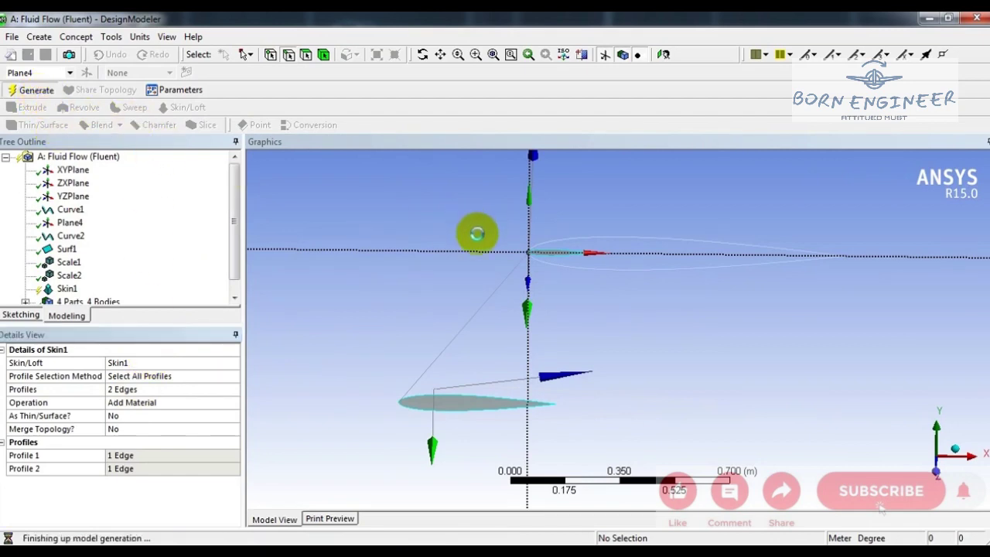
middle_drag(693, 309, 663, 338)
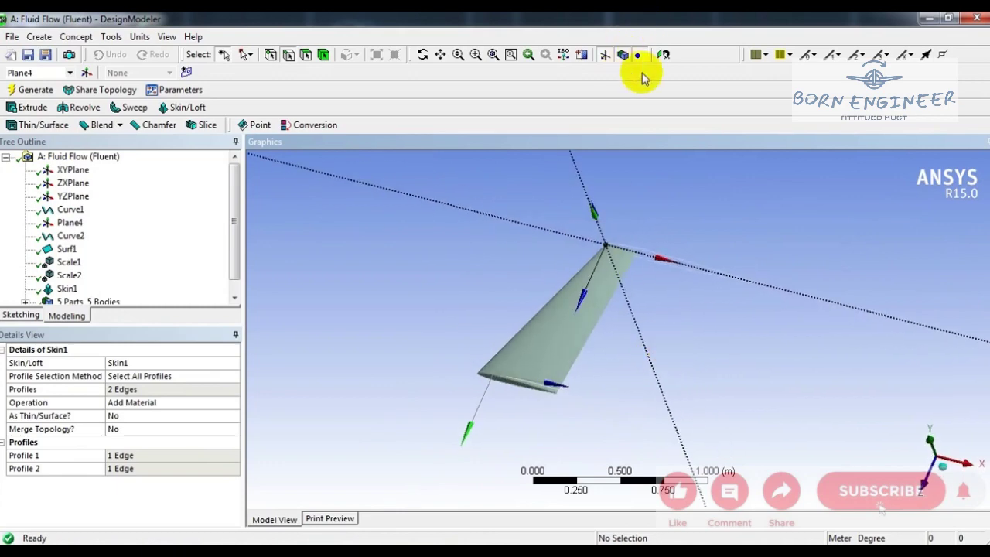
Suppress the two line bodies and the two surface bodies, leaving only the lofted wing solid active
click(80, 172)
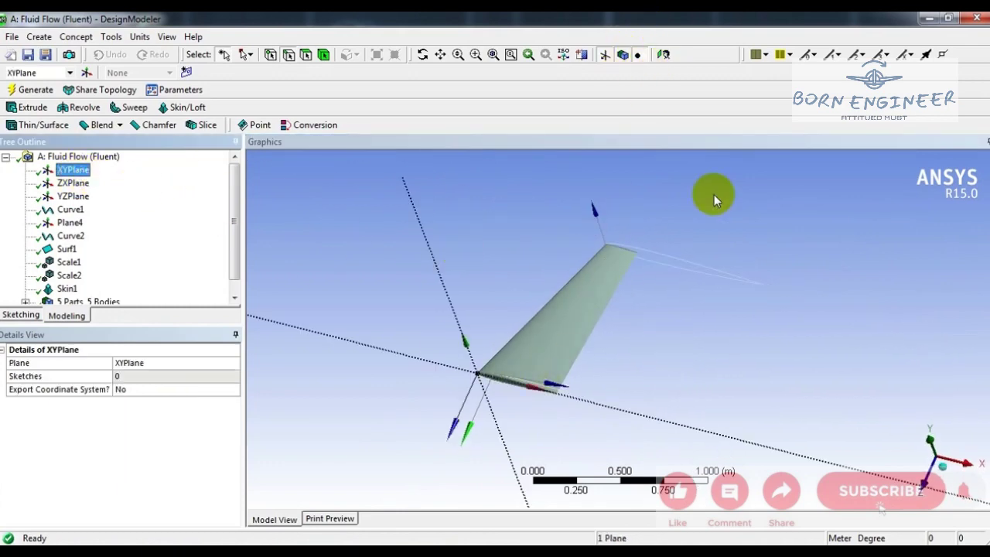
click(663, 54)
middle_drag(519, 414, 434, 334)
click(235, 218)
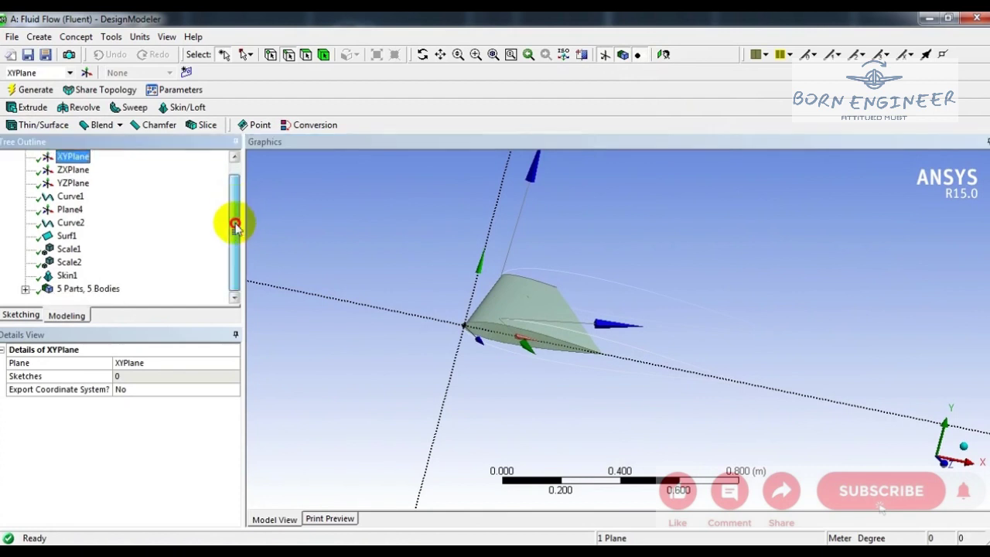
click(26, 301)
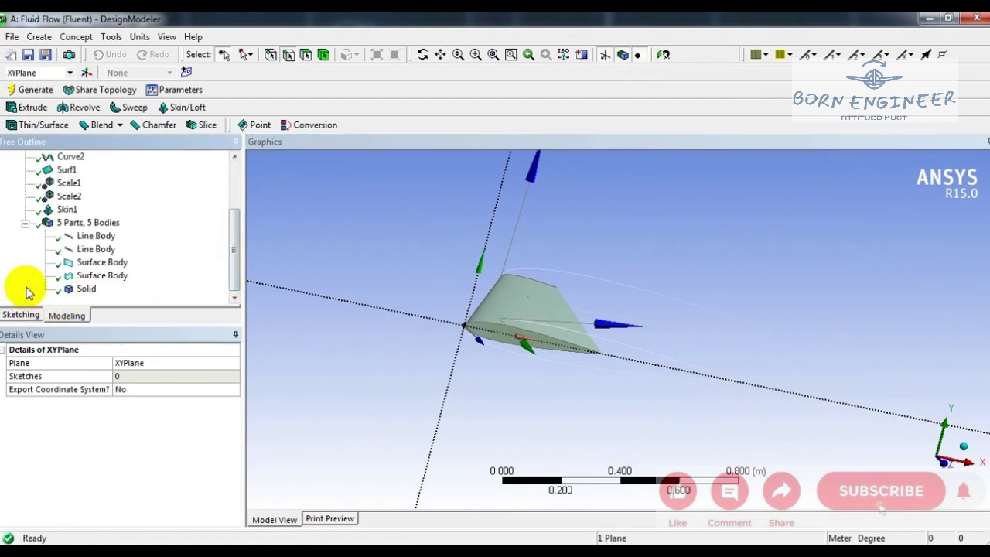
click(97, 236)
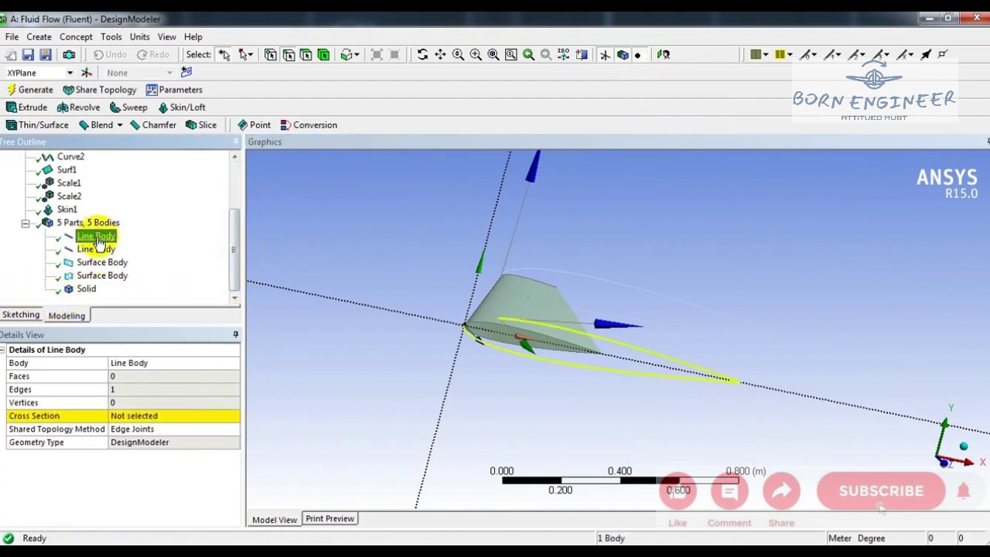
ctrl+click(97, 277)
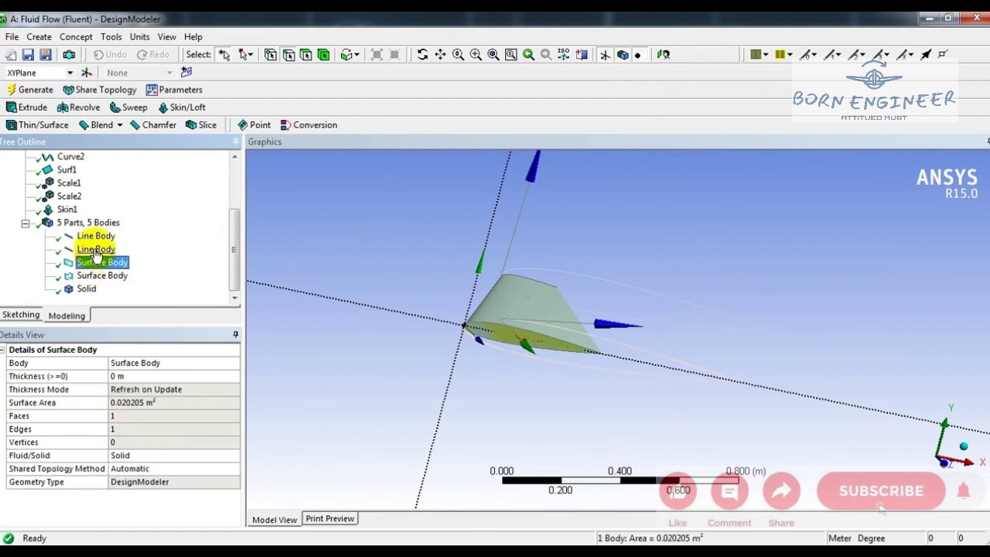
ctrl+click(95, 250)
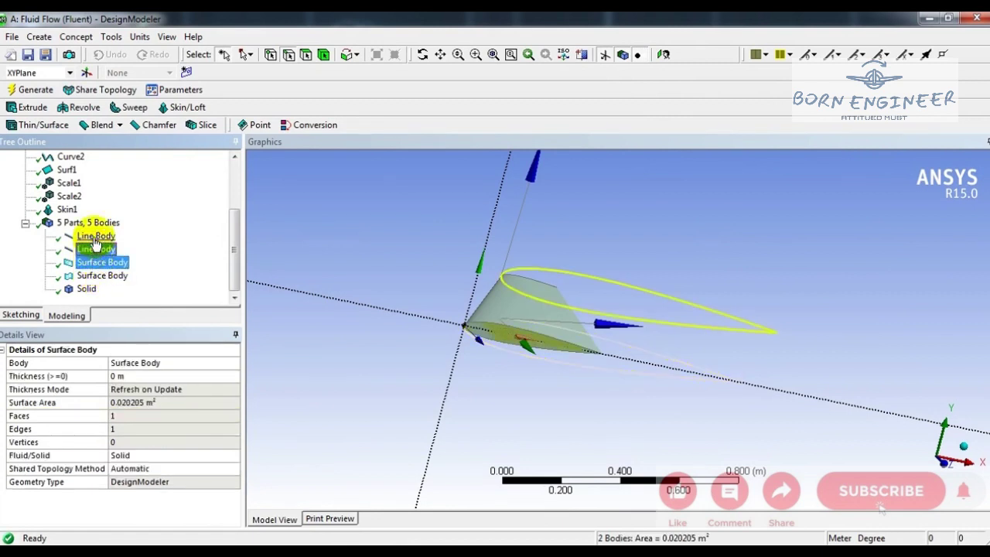
right_click(96, 279)
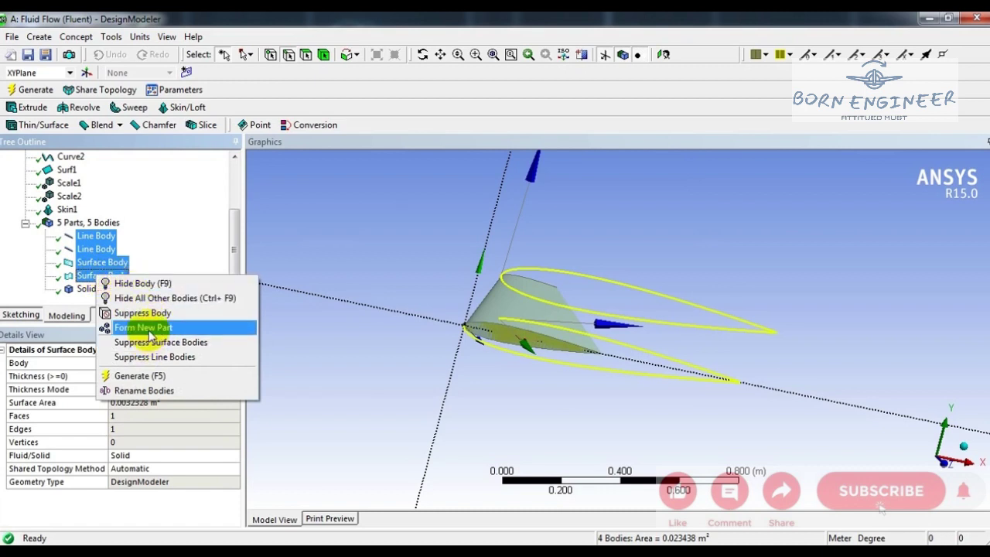
click(143, 313)
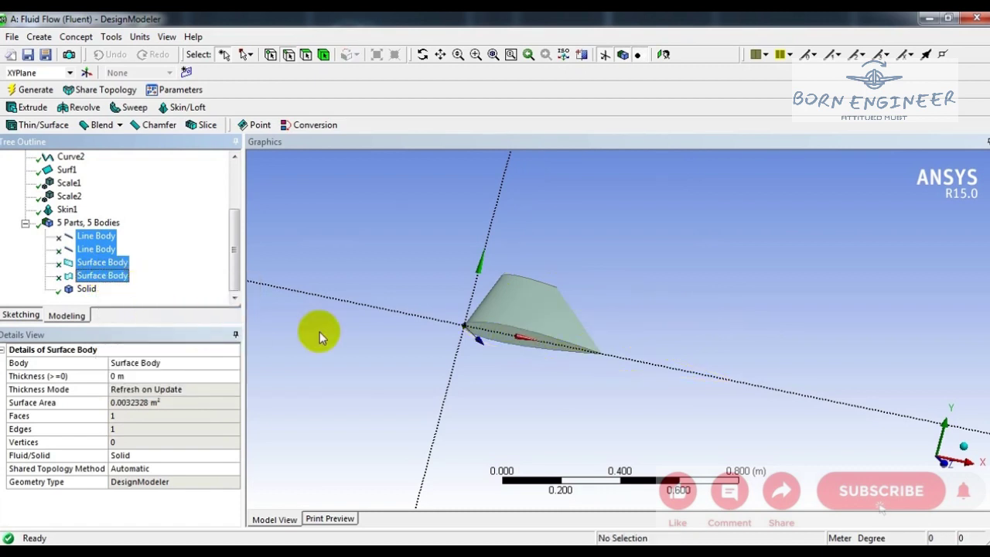
Create a new sketch on the XYPlane and enter sketching mode
middle_drag(757, 396, 705, 393)
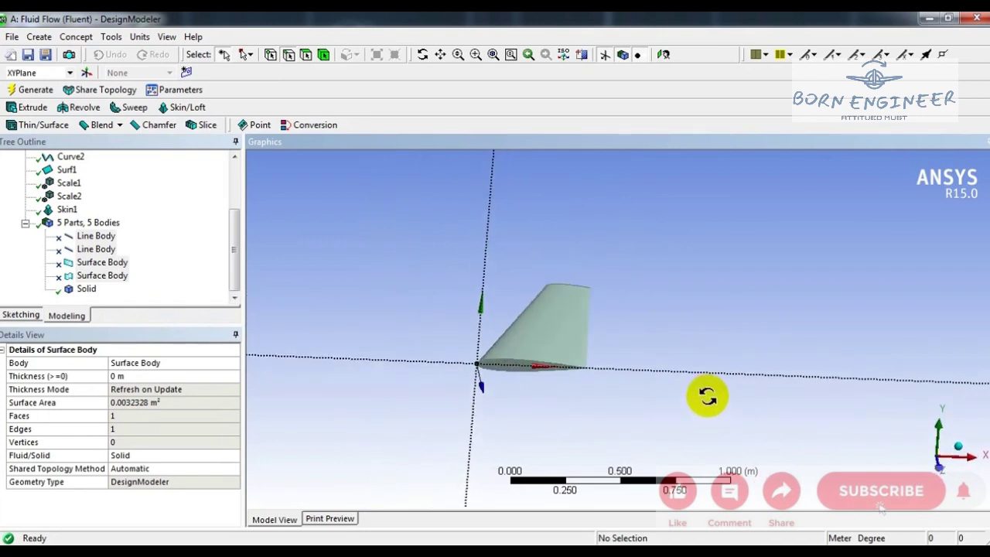
click(664, 55)
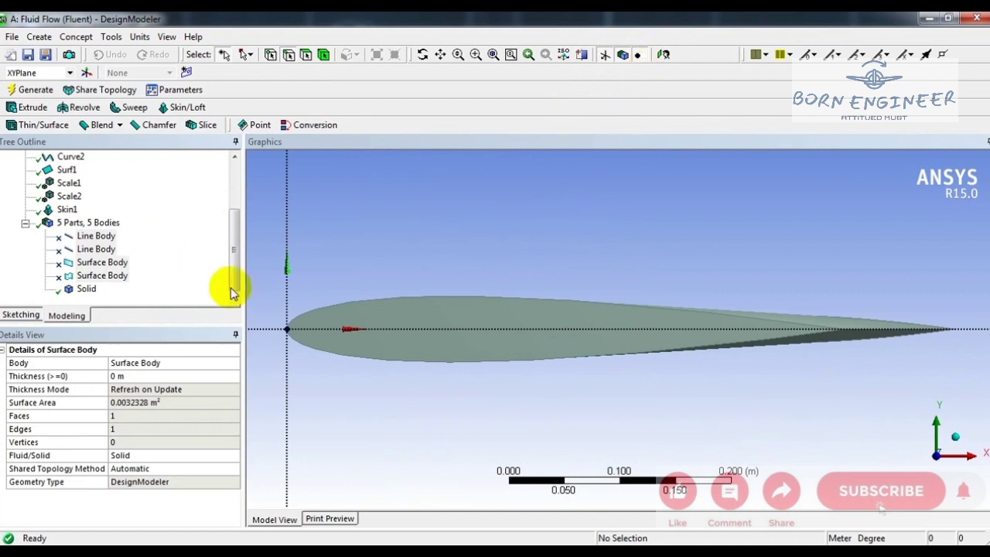
click(234, 188)
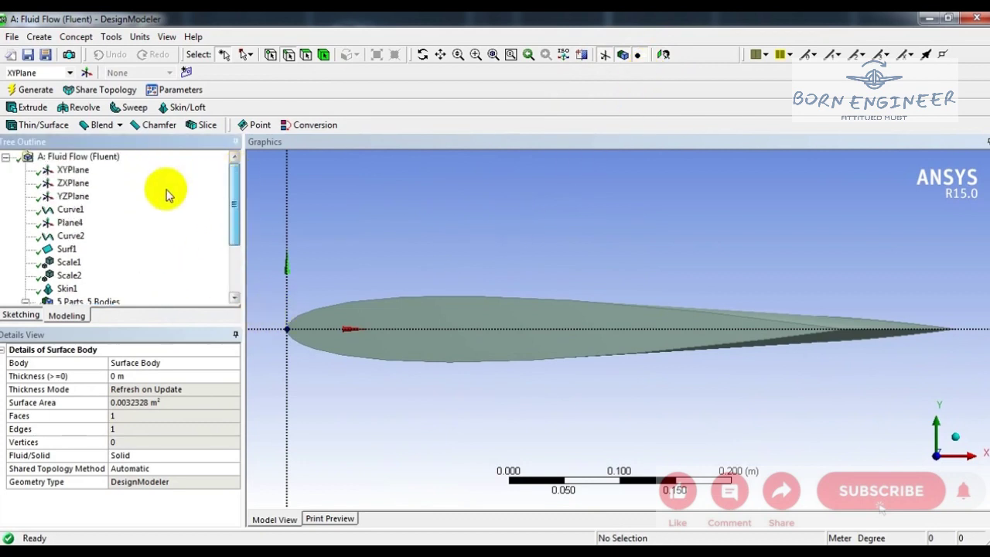
click(73, 171)
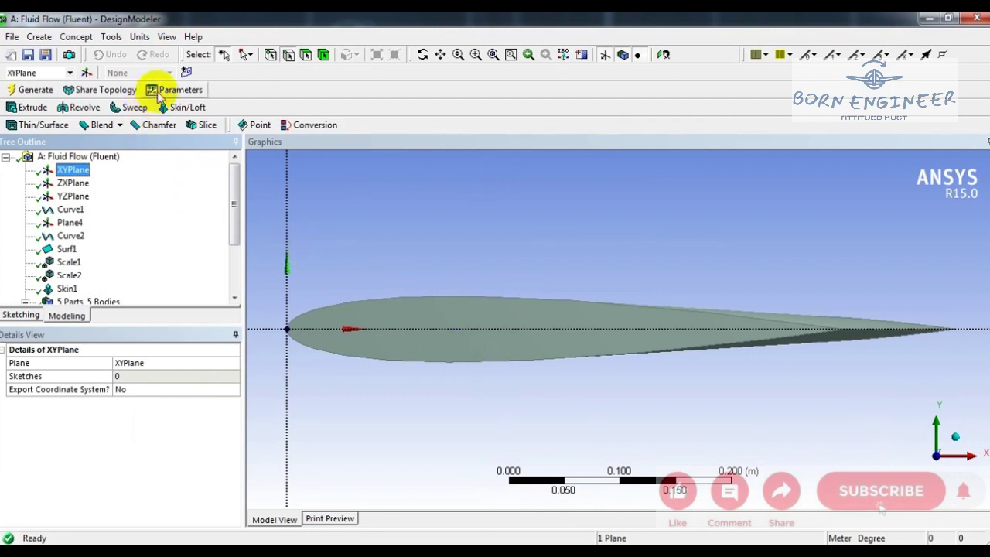
click(185, 73)
click(20, 315)
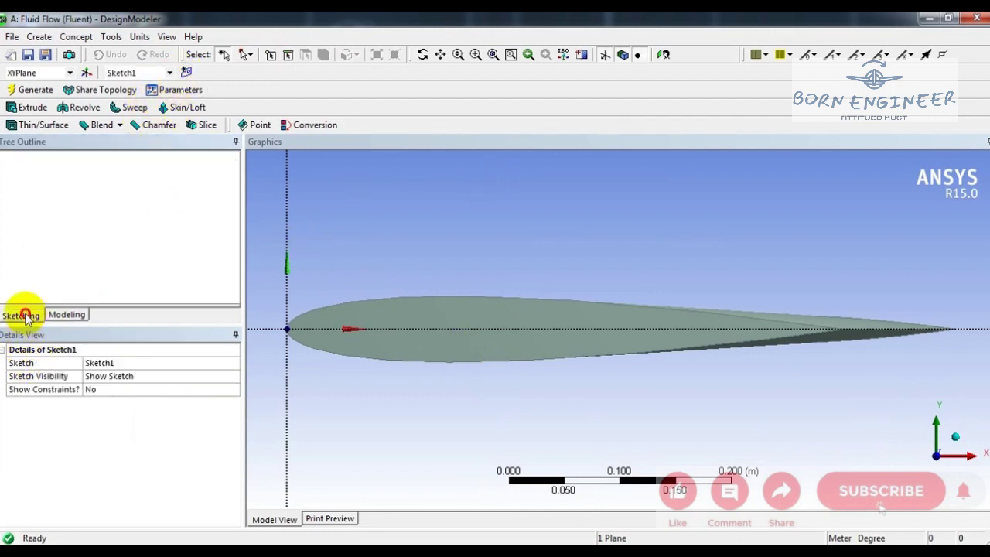
Sketch a semicircular Arc by Center around the origin, about 0.27 m in radius, from the positive to the negative Y axis ahead of the leading edge
click(440, 55)
drag(415, 259, 560, 258)
scroll(608, 251, down, 5)
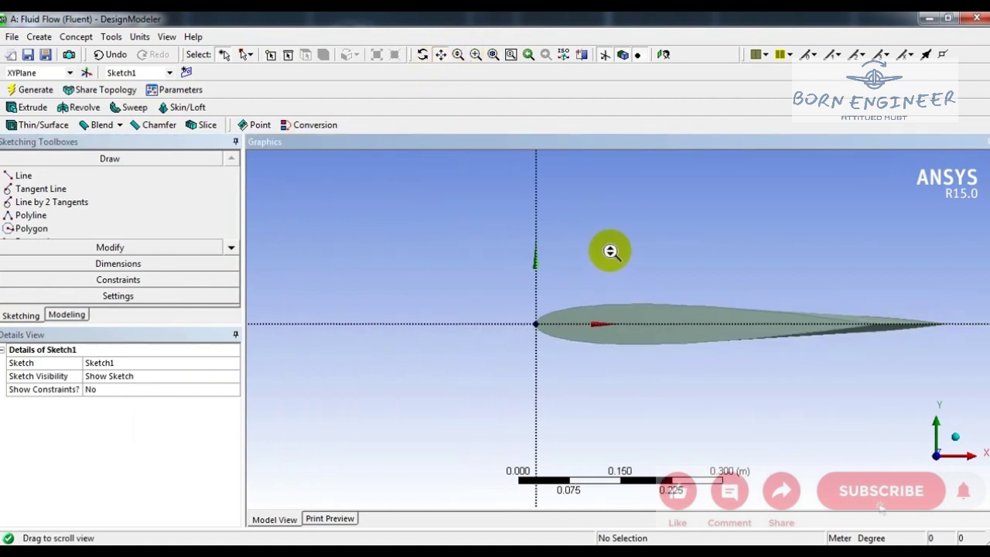
click(232, 247)
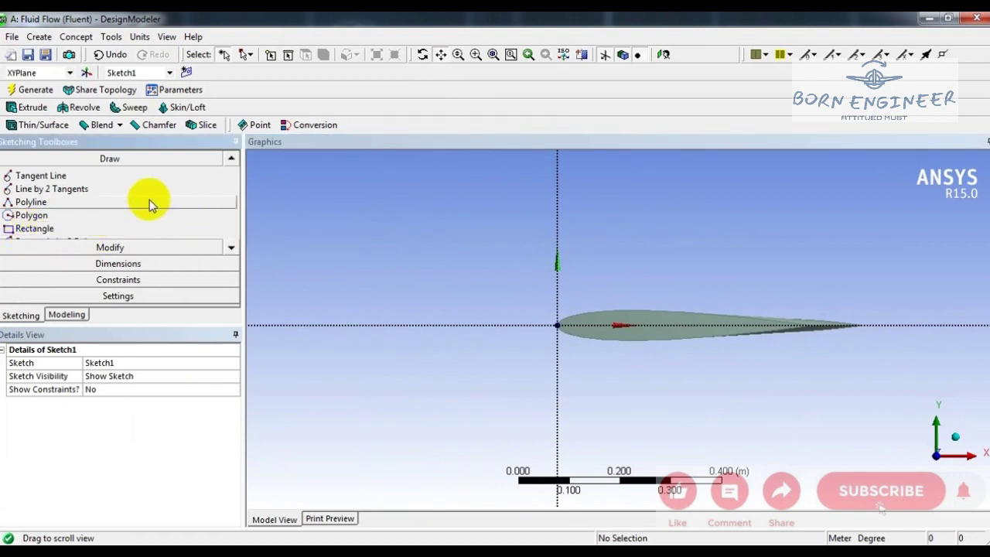
click(231, 248)
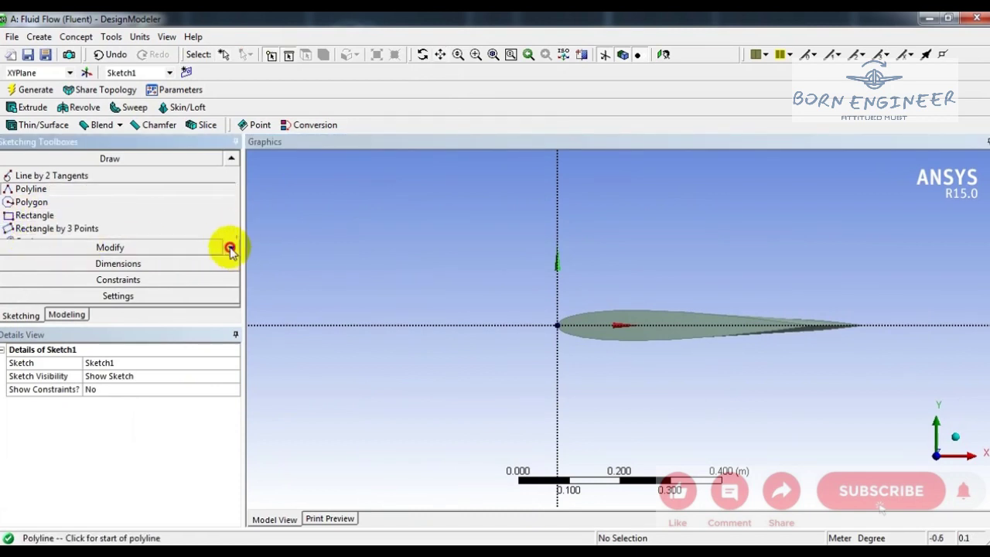
click(232, 249)
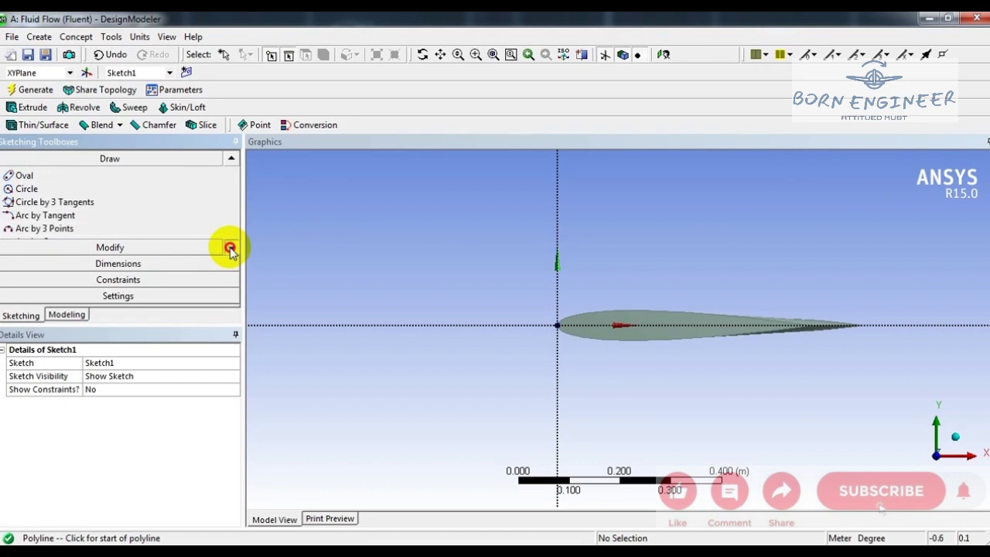
click(232, 249)
click(43, 202)
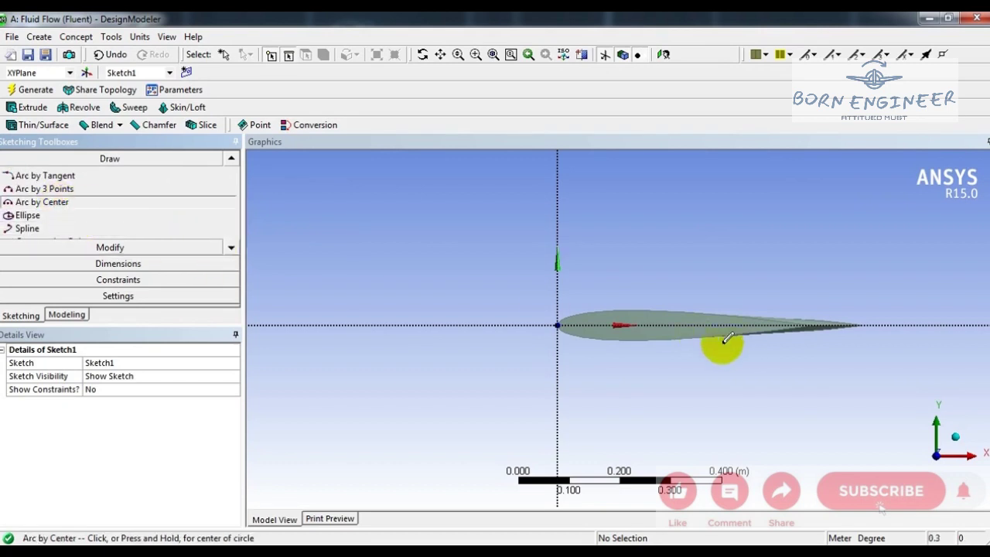
click(557, 325)
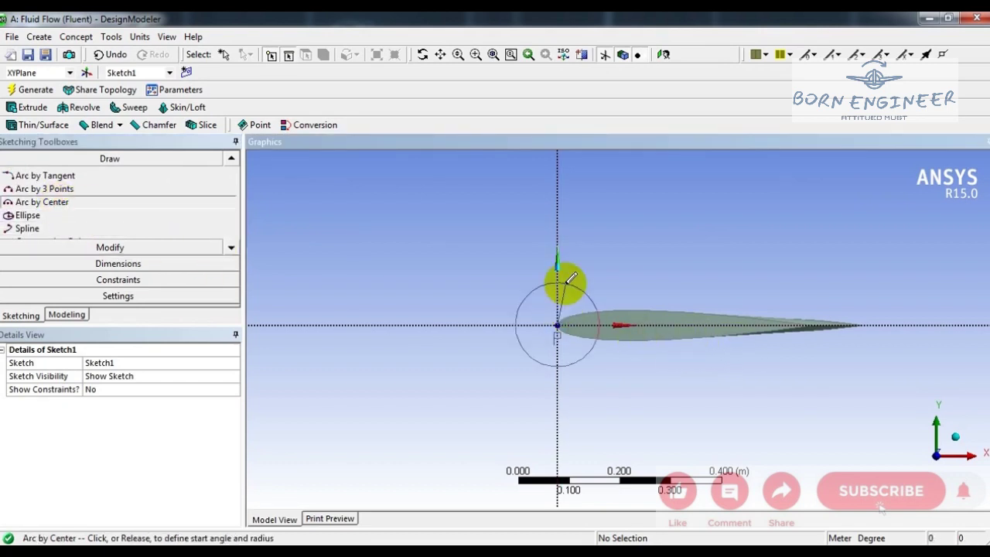
click(557, 172)
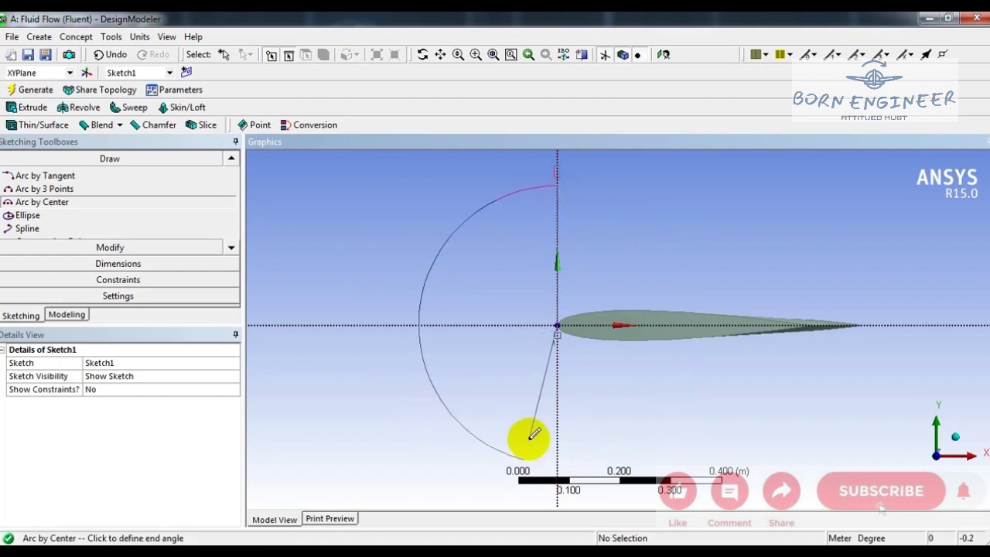
click(558, 435)
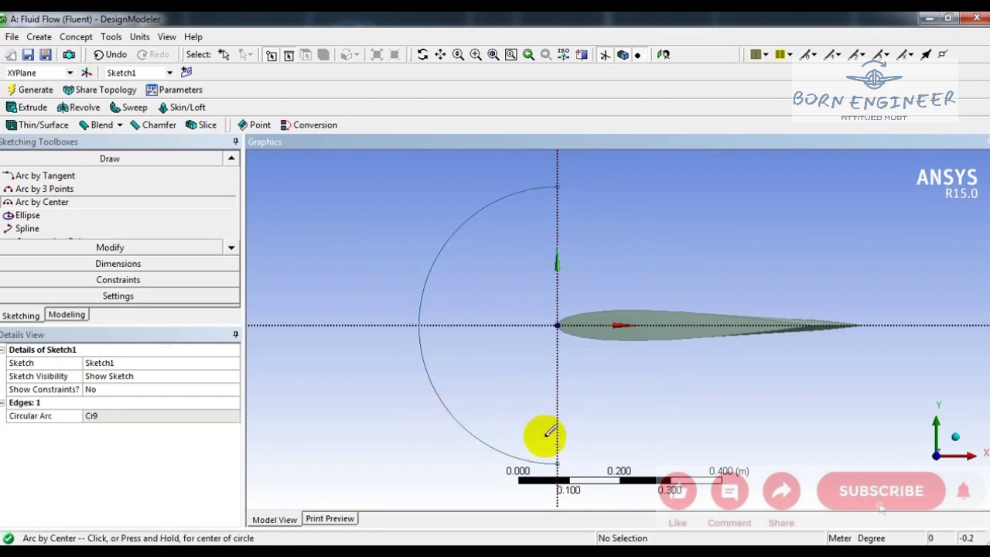
Add a Radius dimension to the semicircular arc and set it to 3 m
click(118, 264)
click(31, 261)
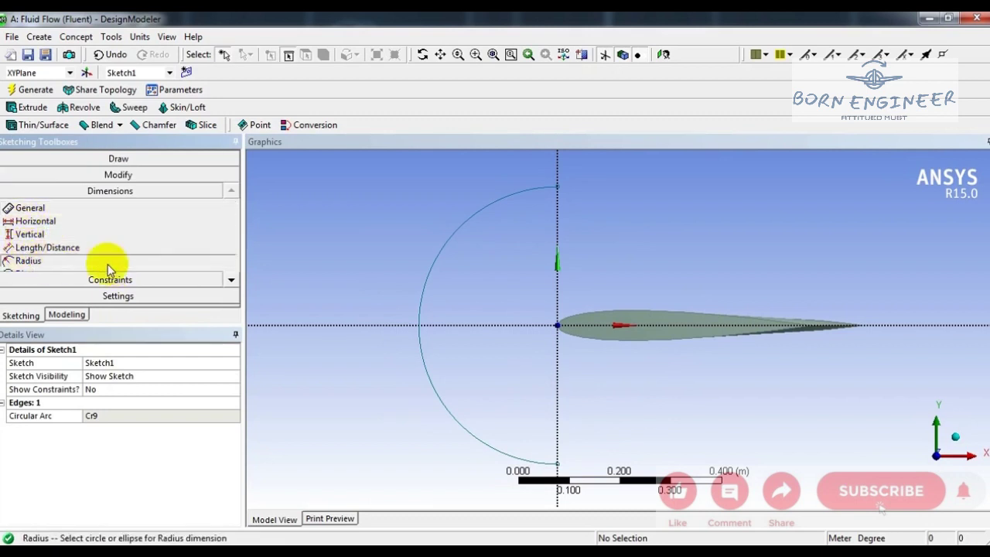
click(473, 223)
click(499, 274)
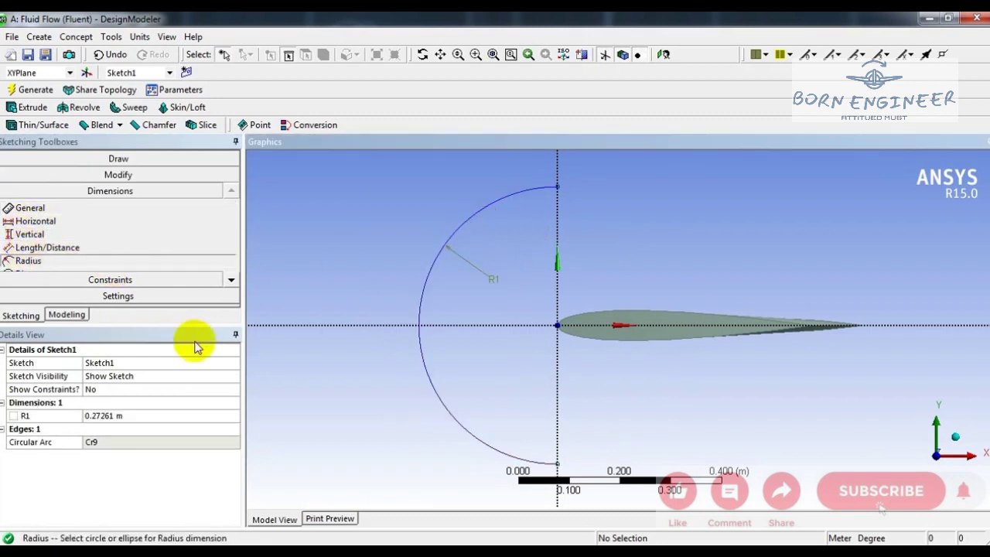
click(110, 414)
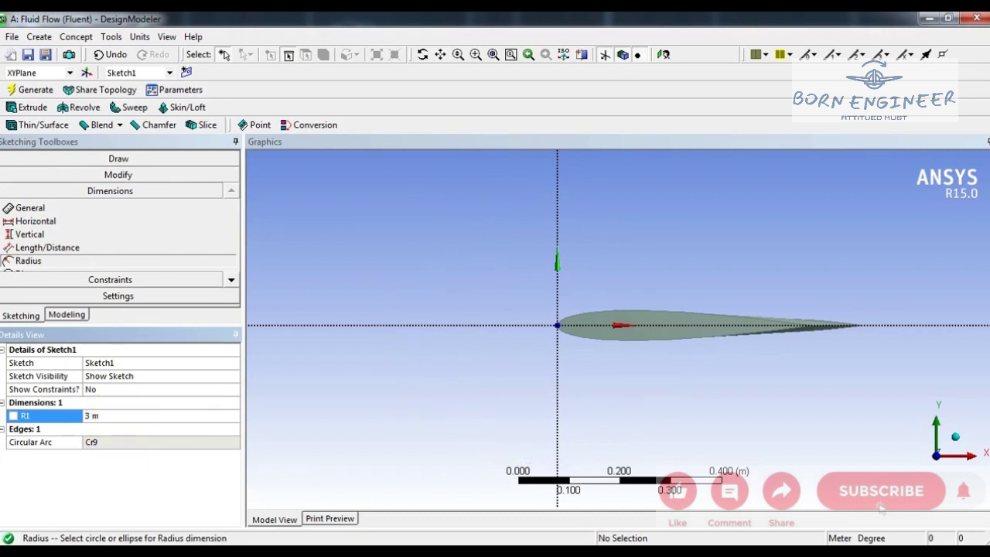
Close the semicircle with a straight line along the Y axis between the arc's two endpoints
scroll(672, 207, down, 5)
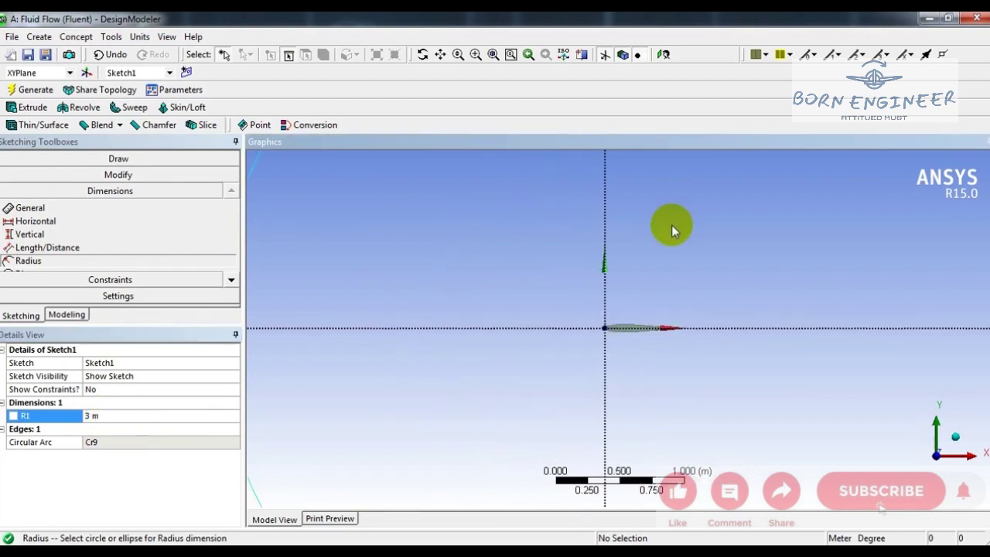
mouse_move(758, 371)
middle_down()
mouse_move(714, 398)
mouse_move(693, 431)
mouse_move(712, 440)
mouse_move(696, 393)
mouse_move(763, 401)
mouse_move(698, 330)
mouse_move(751, 376)
middle_up()
scroll(763, 407, down, 2)
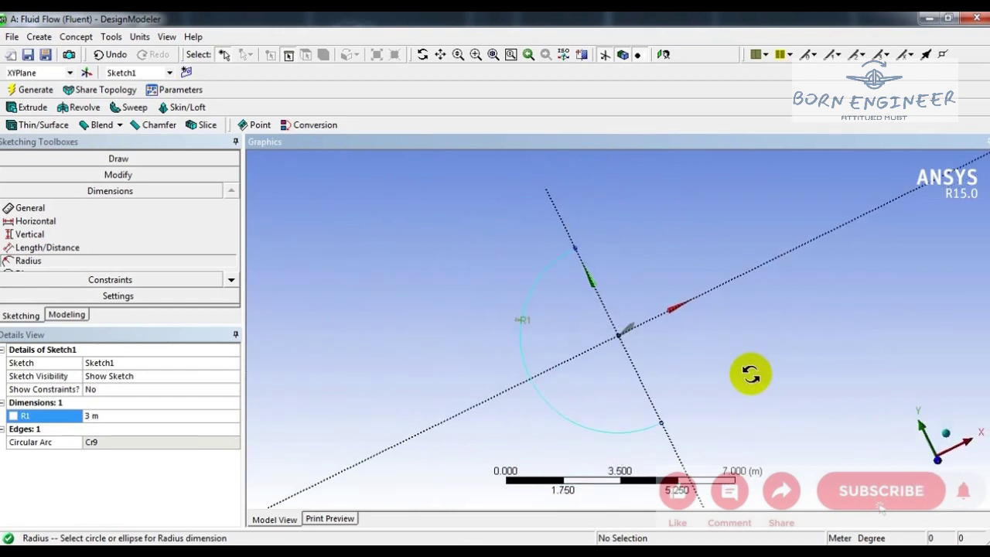
click(950, 438)
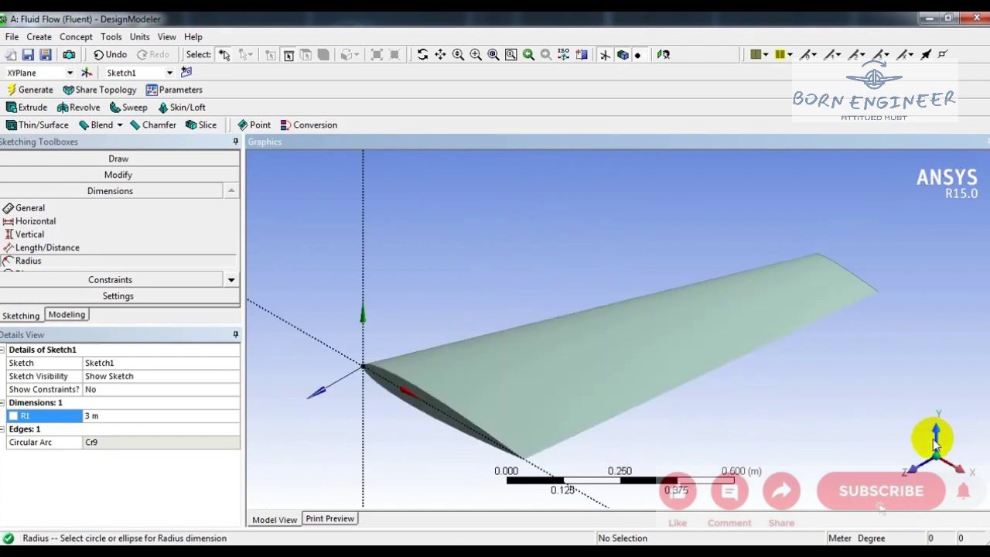
click(917, 487)
scroll(743, 430, down, 3)
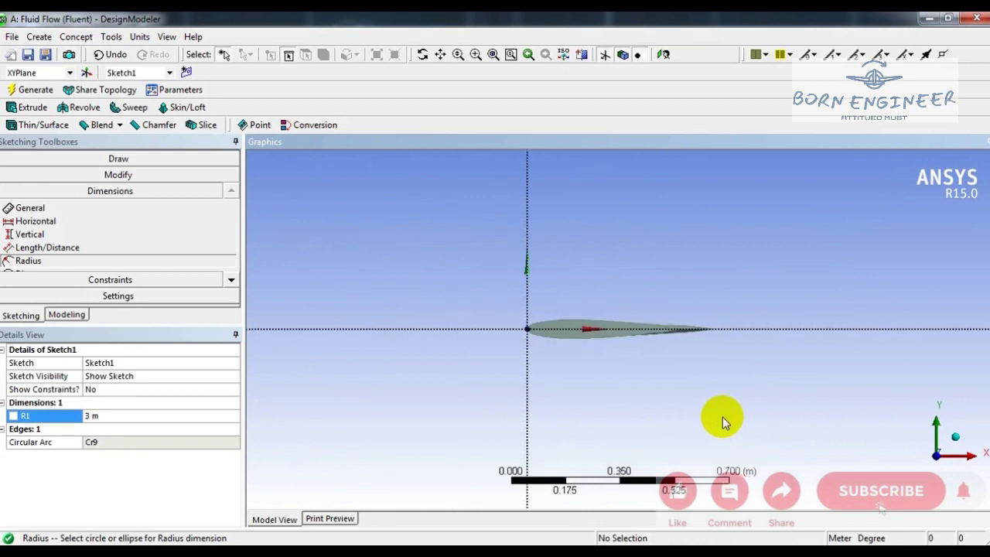
scroll(722, 416, down, 5)
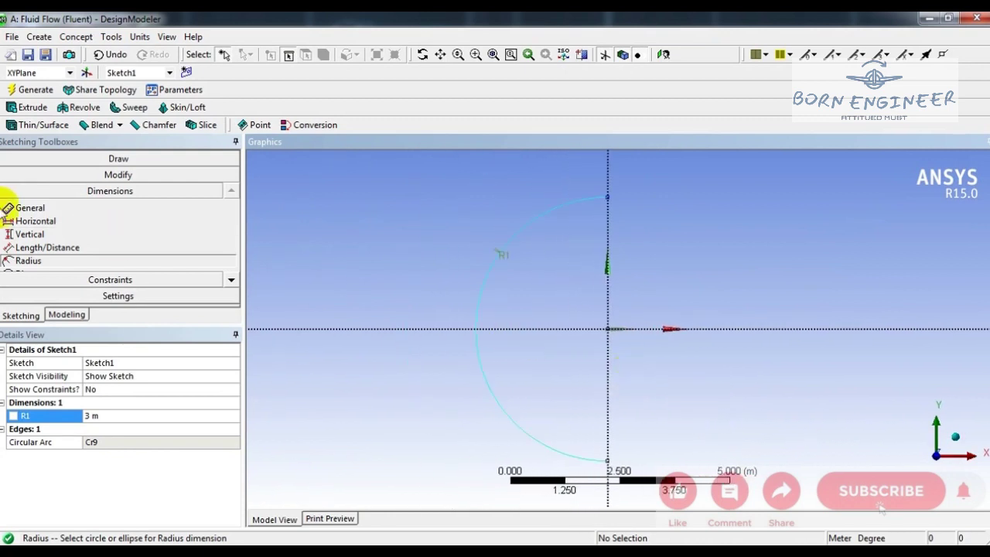
click(231, 279)
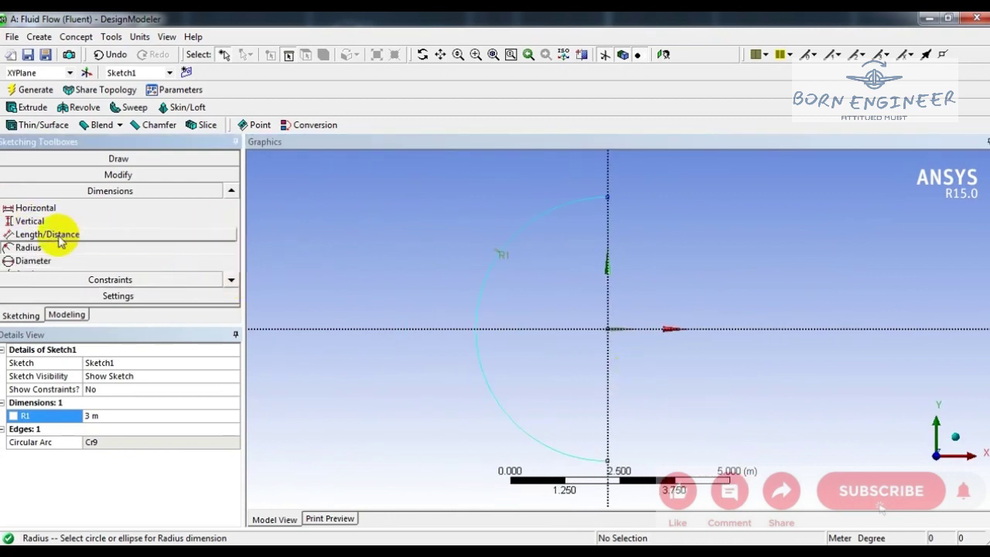
click(100, 158)
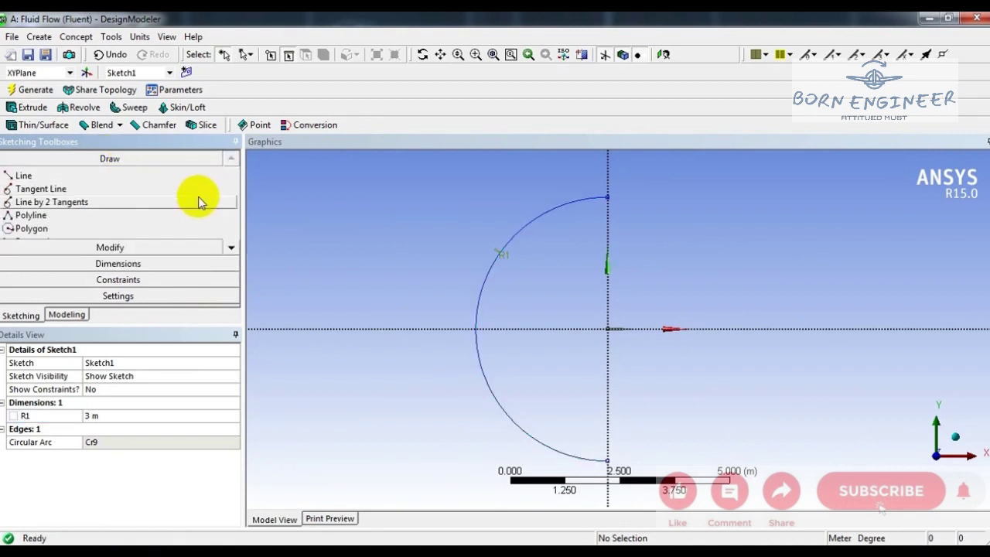
click(22, 175)
click(609, 195)
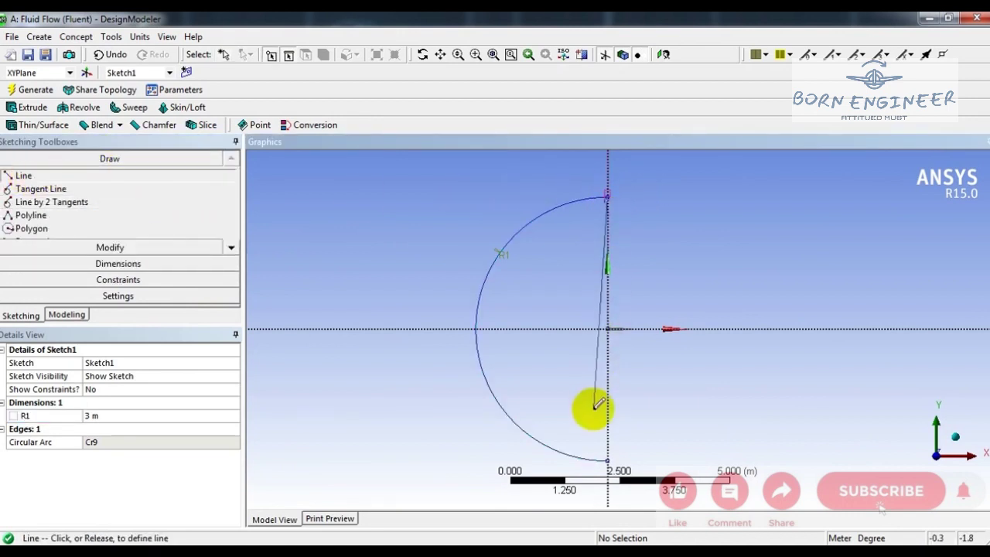
click(609, 458)
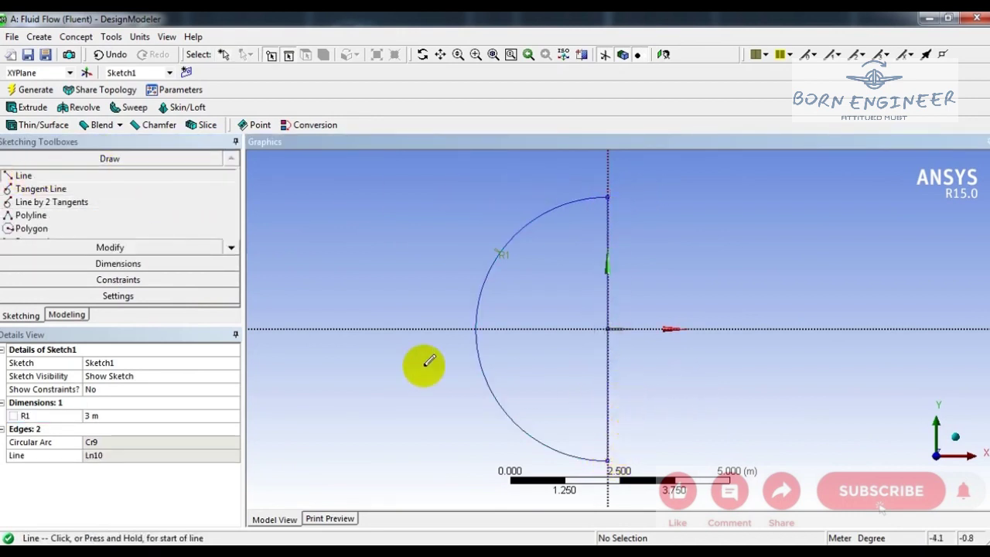
Start a Revolve of the closed semicircle sketch, using the vertical Y axis as the axis of revolution
click(66, 322)
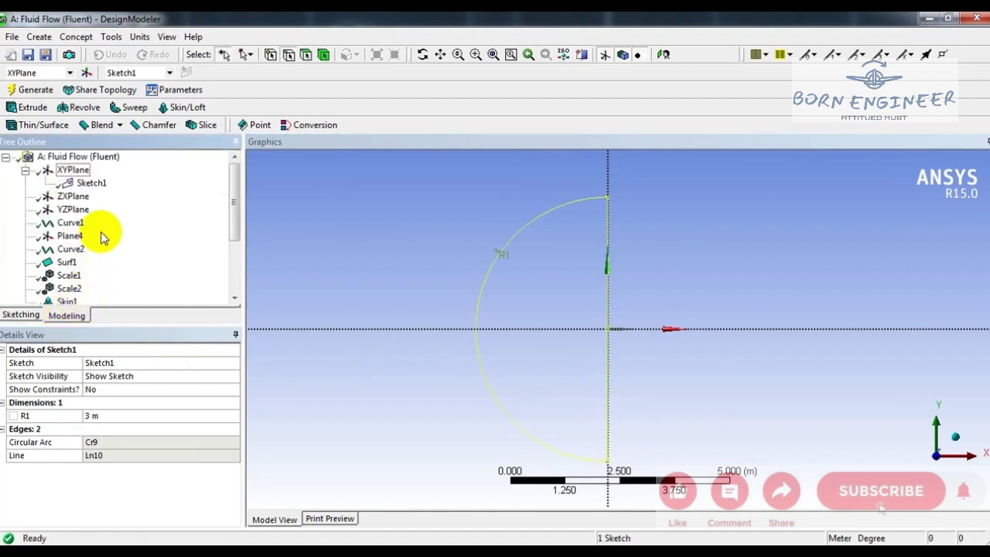
click(80, 108)
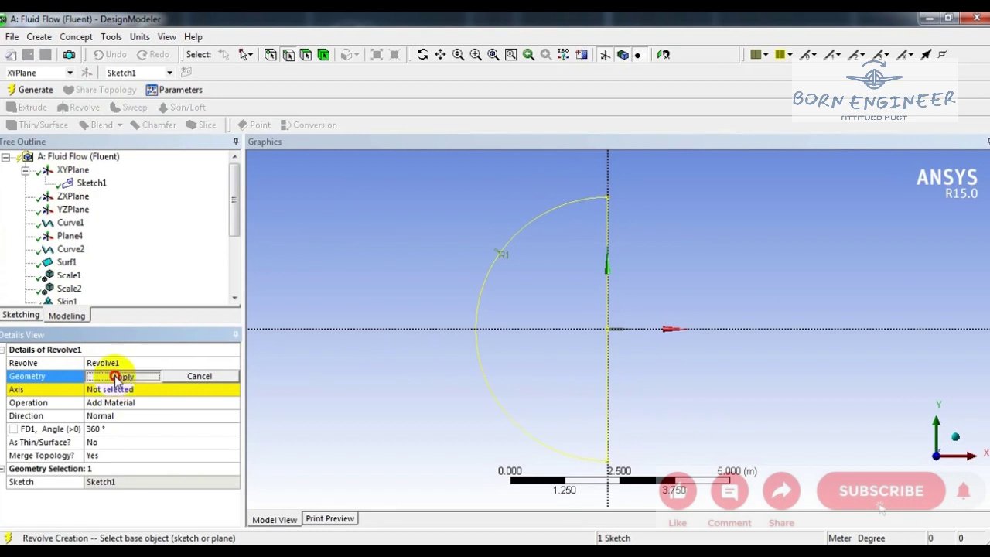
click(115, 376)
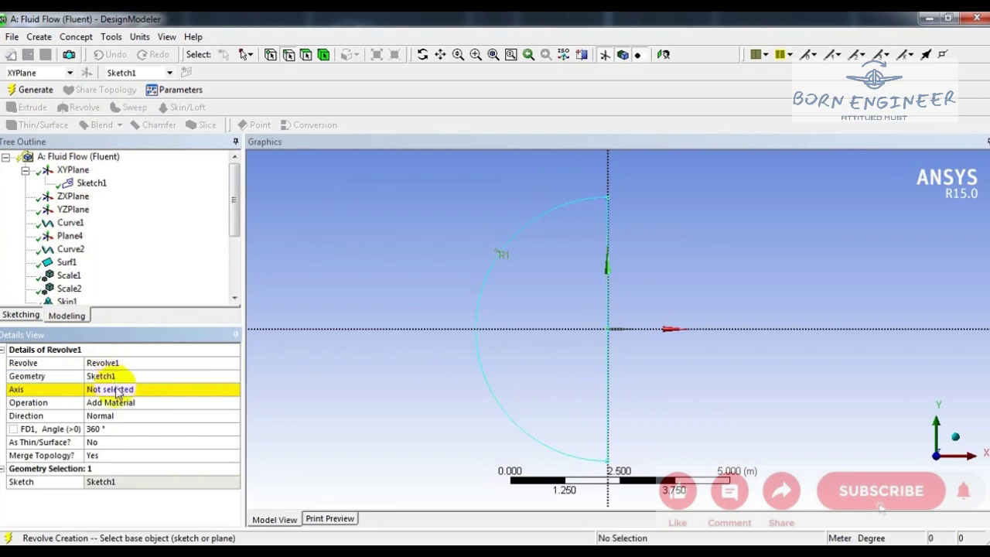
click(607, 185)
scroll(623, 239, down, 2)
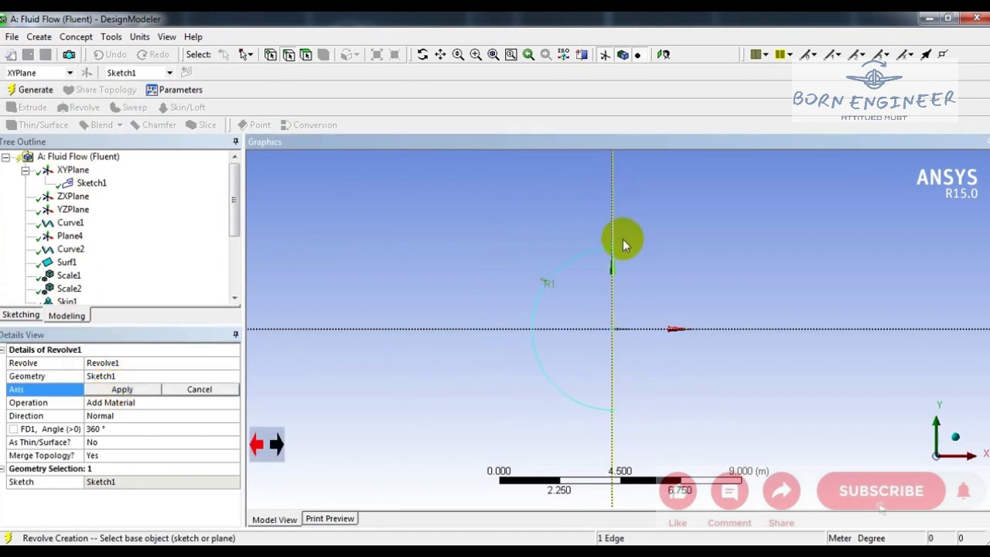
click(123, 389)
Set the revolve to Add Frozen with a 90° angle in the Reversed direction and generate it
click(232, 402)
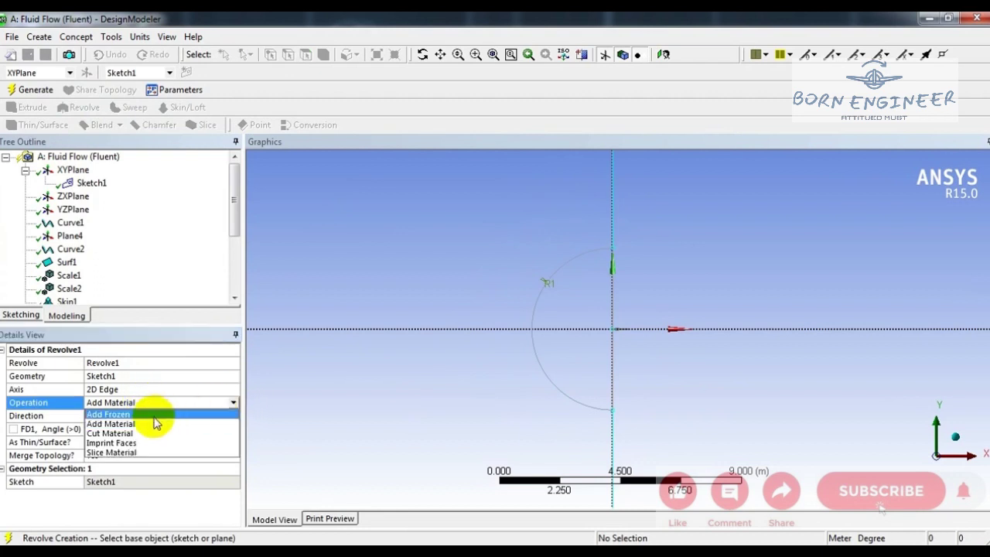
click(133, 421)
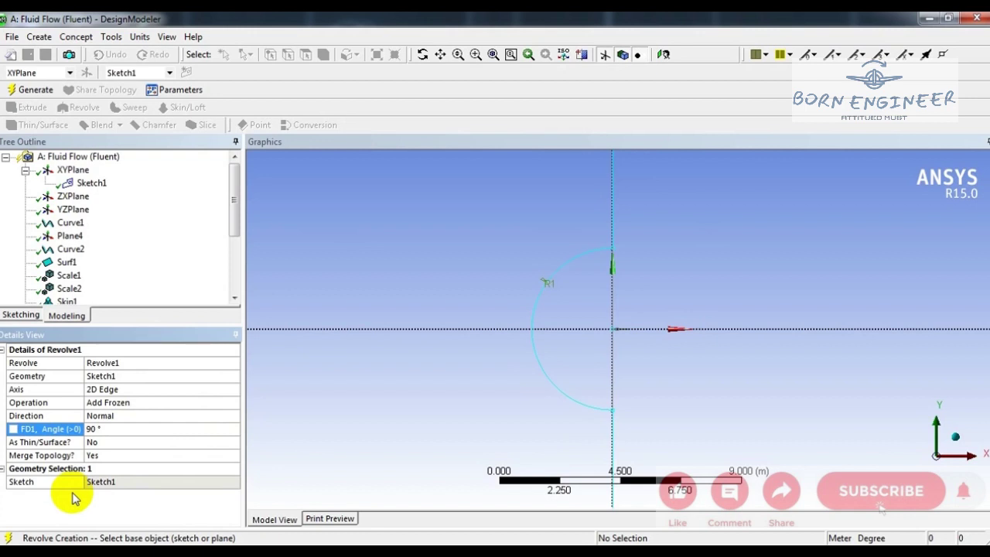
mouse_move(692, 409)
middle_down()
mouse_move(648, 413)
mouse_move(597, 451)
middle_up()
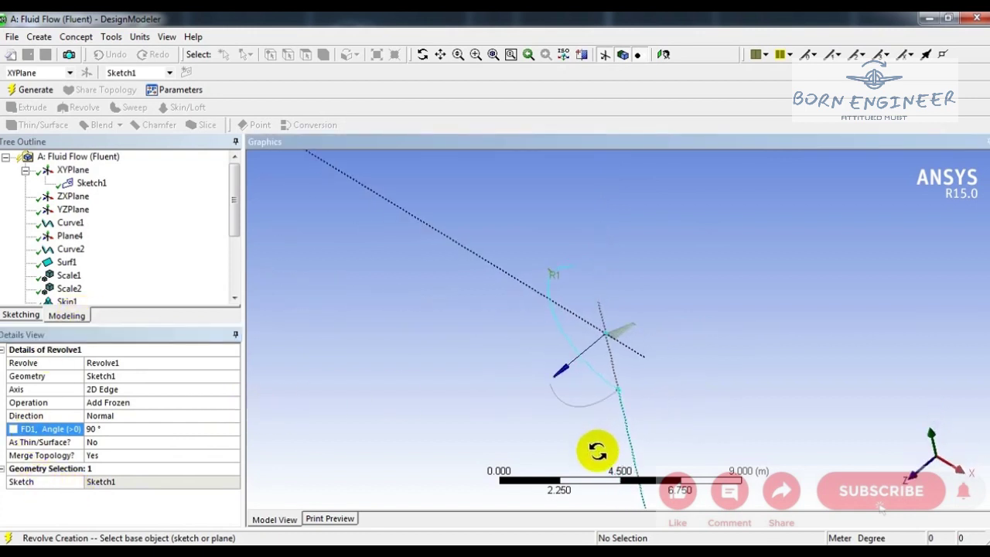
click(141, 416)
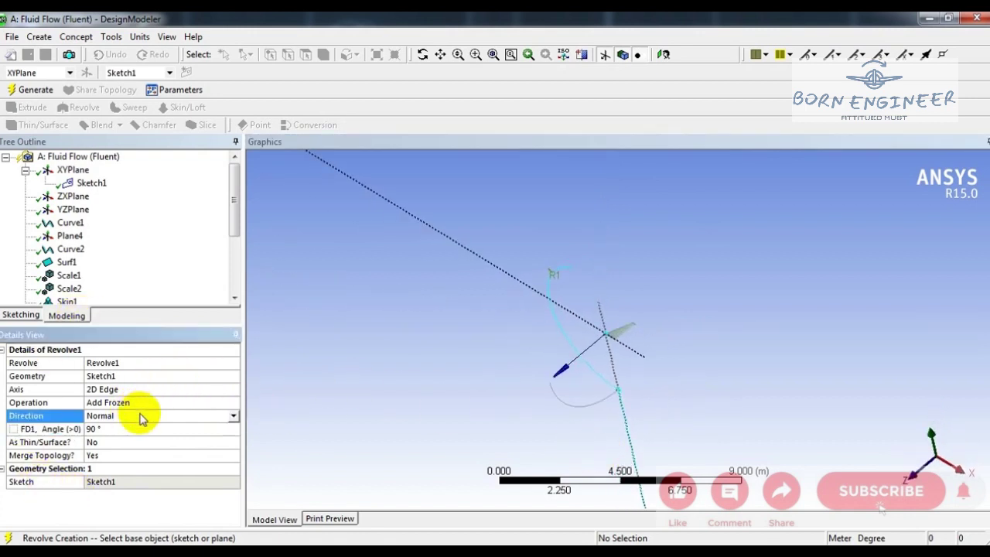
click(233, 415)
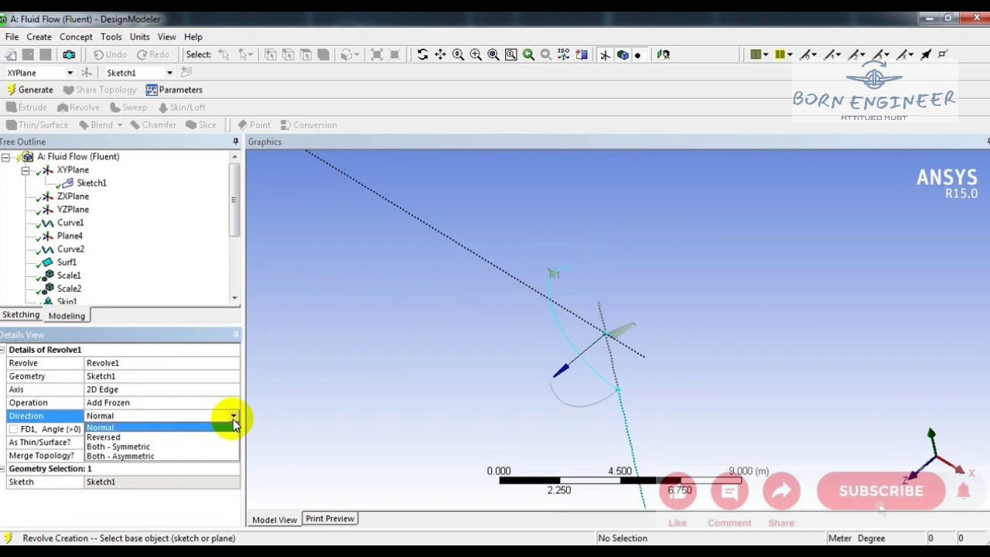
click(131, 437)
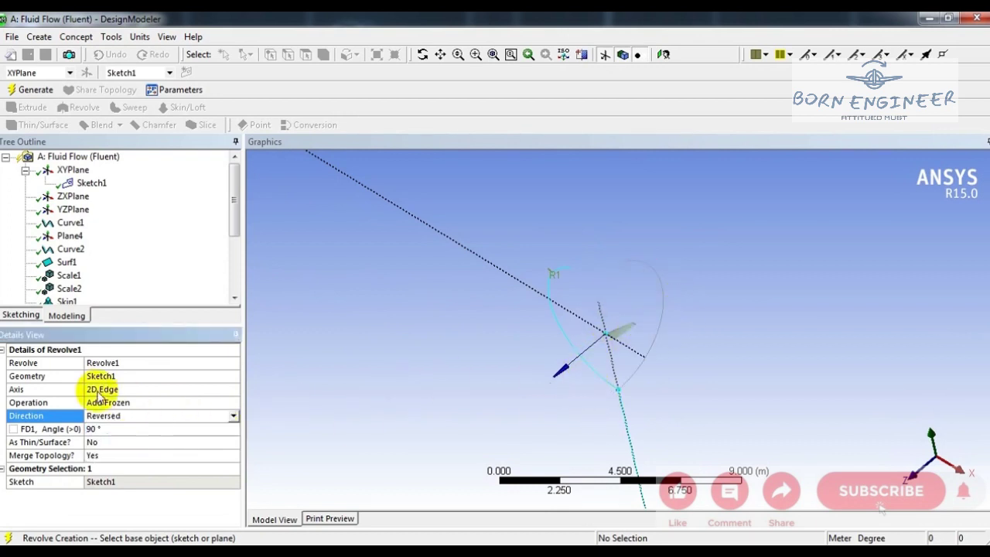
click(35, 91)
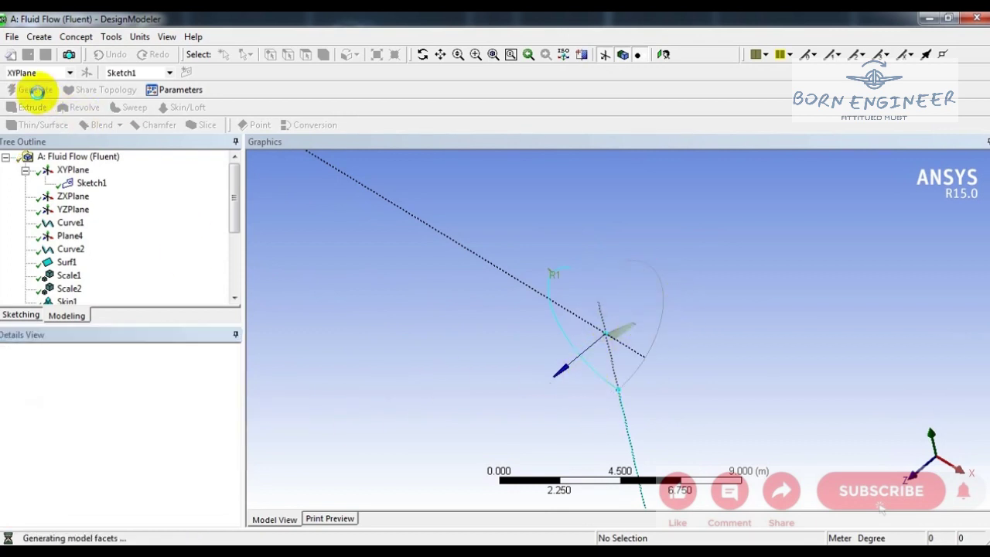
Start an Extrude of the revolved body's flat downstream face with the X axis as direction vector and a depth of 3 m
scroll(543, 347, up, 10)
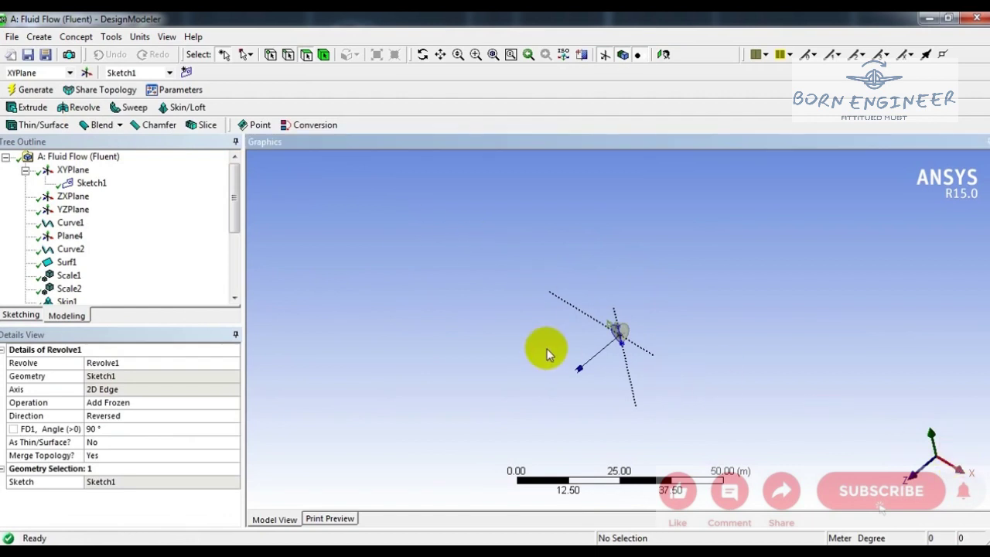
middle_drag(667, 382, 681, 399)
scroll(712, 415, down, 2)
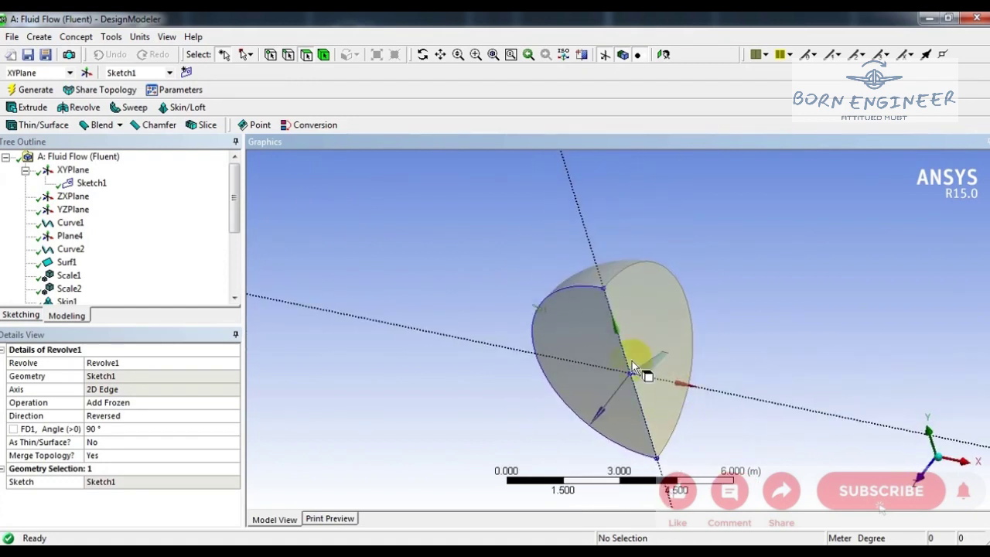
click(664, 323)
click(34, 107)
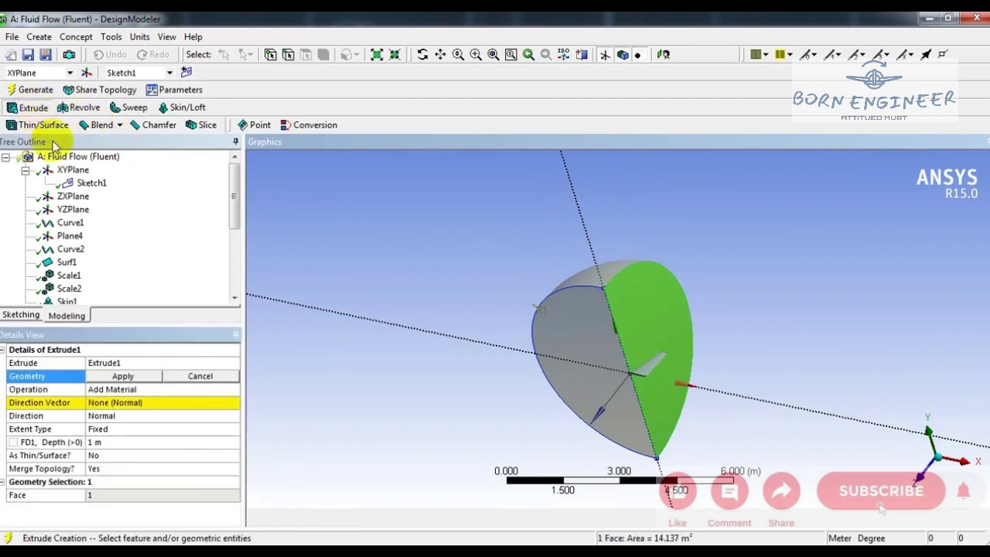
click(121, 376)
click(126, 404)
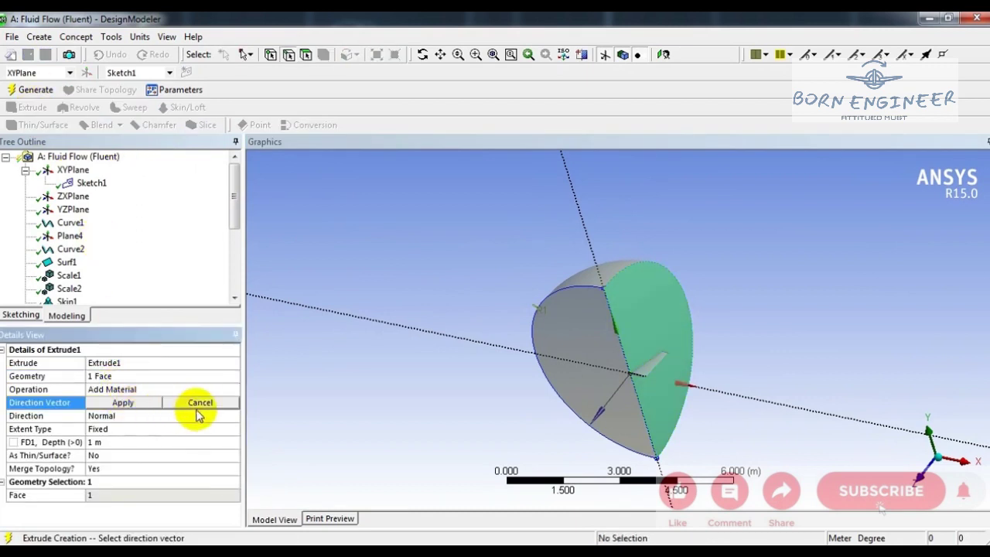
click(487, 350)
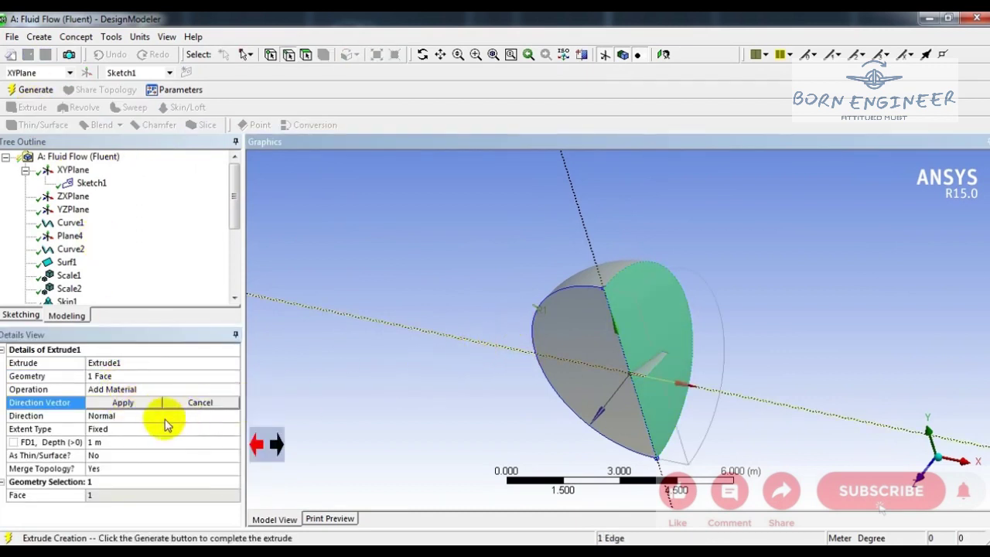
click(123, 402)
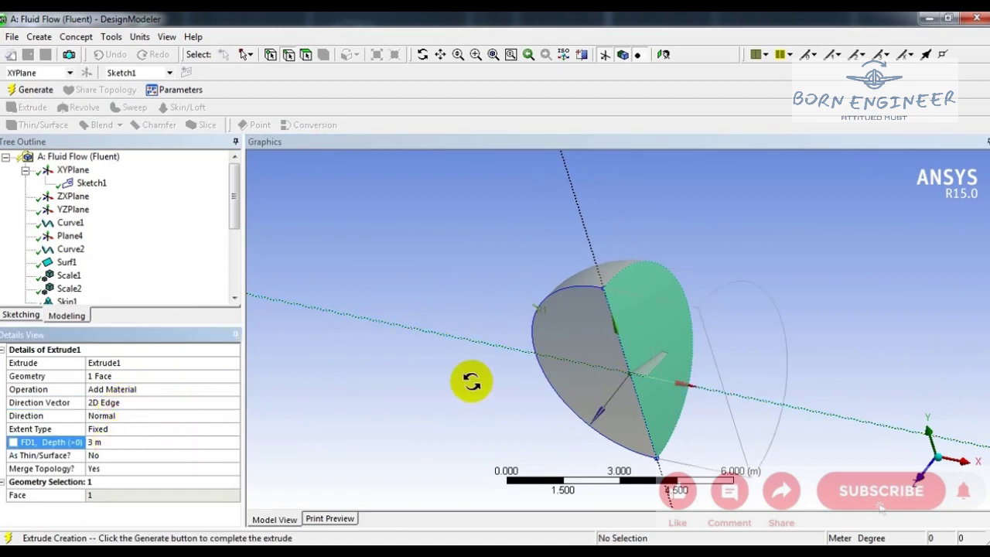
Set the extrusion's operation to Add Frozen and generate it
middle_drag(471, 380, 524, 343)
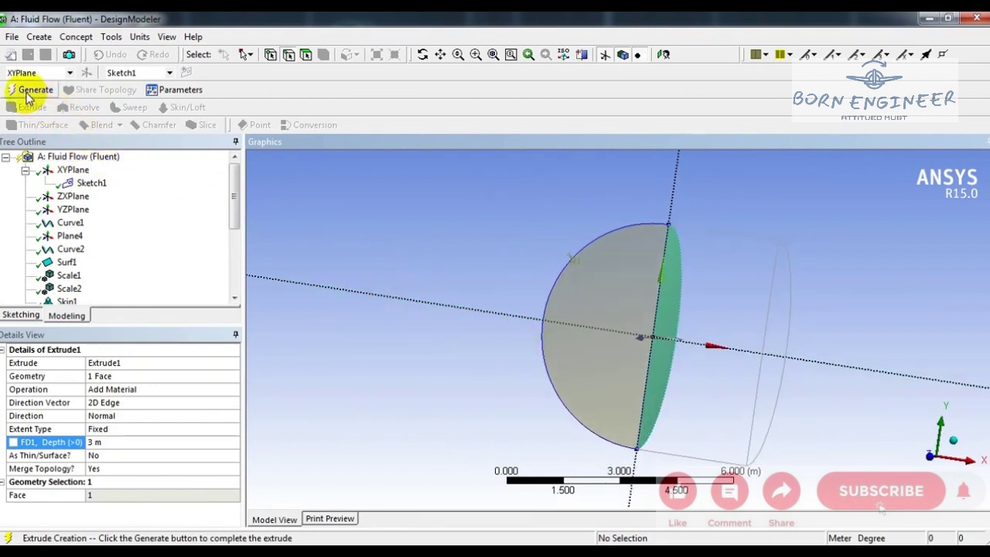
click(231, 389)
click(234, 392)
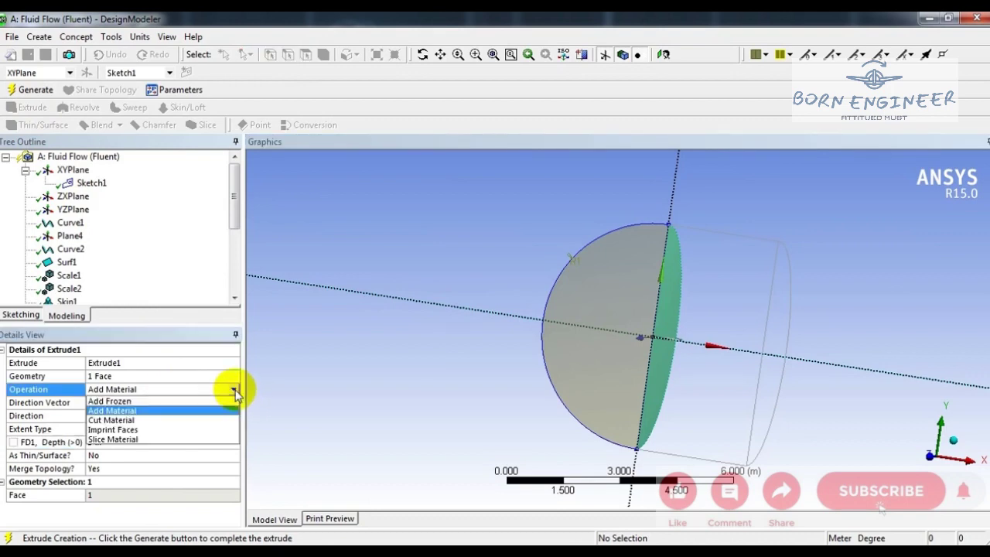
click(133, 401)
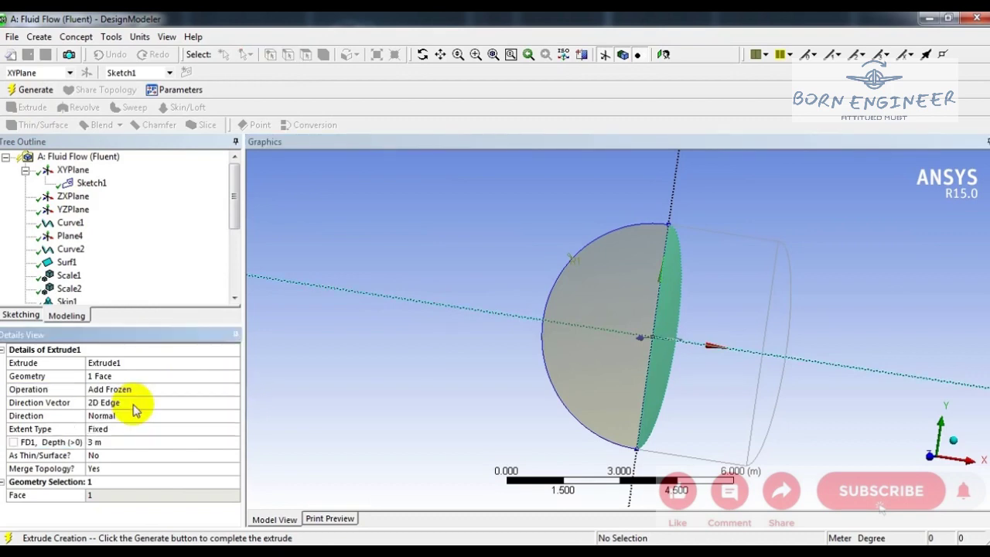
click(36, 90)
Examine the solid bodies listed in the model tree to identify the wing and the extruded domain block
middle_drag(789, 371, 766, 403)
drag(232, 188, 228, 265)
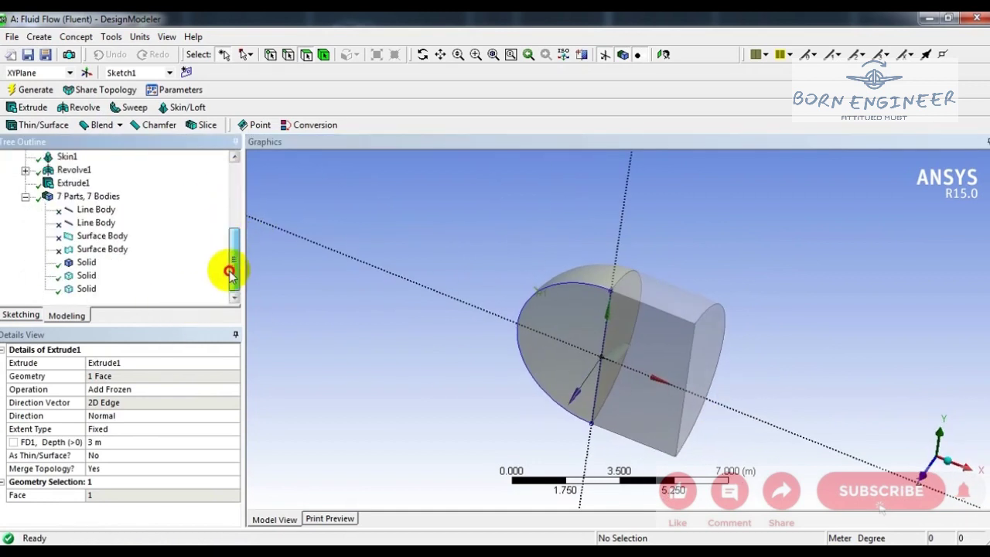
scroll(184, 248, up, 3)
scroll(180, 244, up, 1)
scroll(184, 248, down, 4)
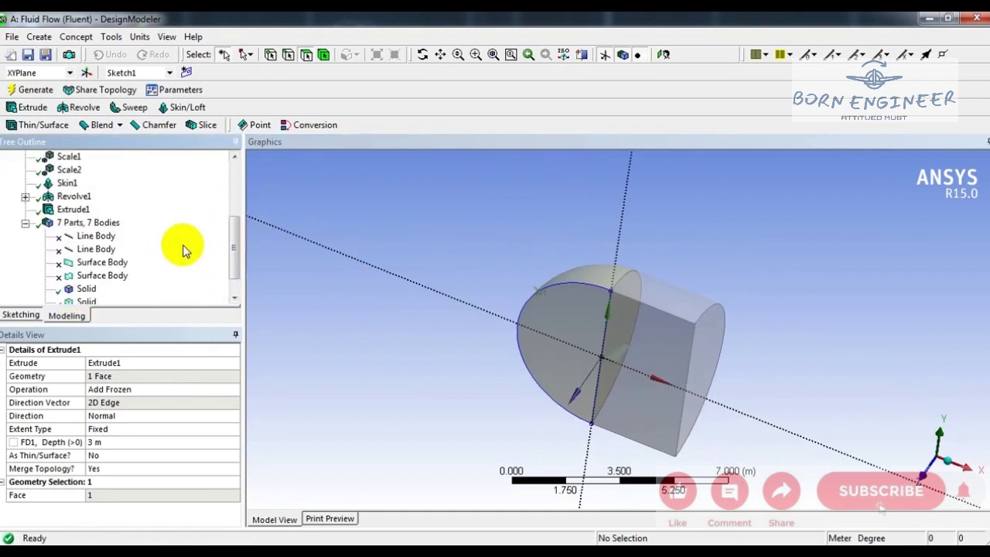
click(87, 264)
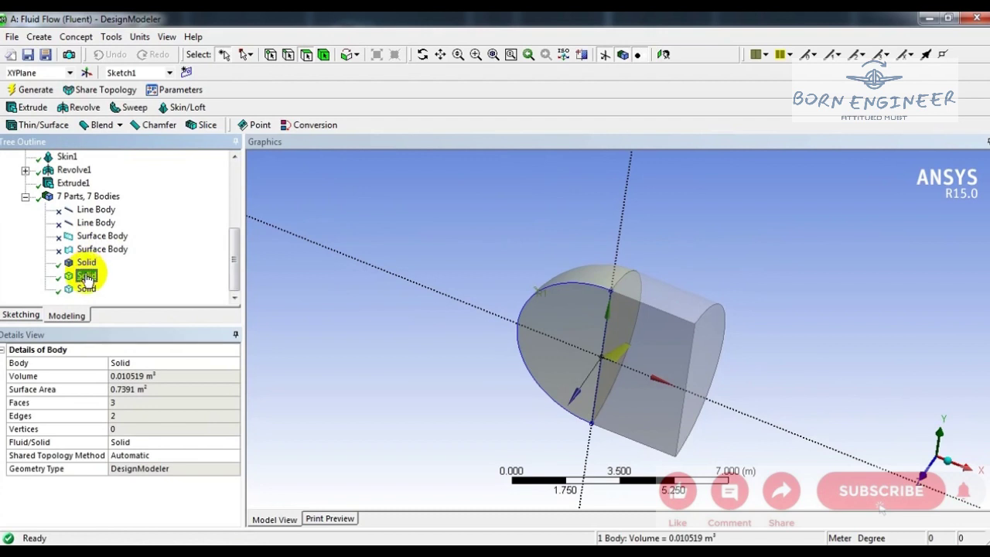
click(87, 289)
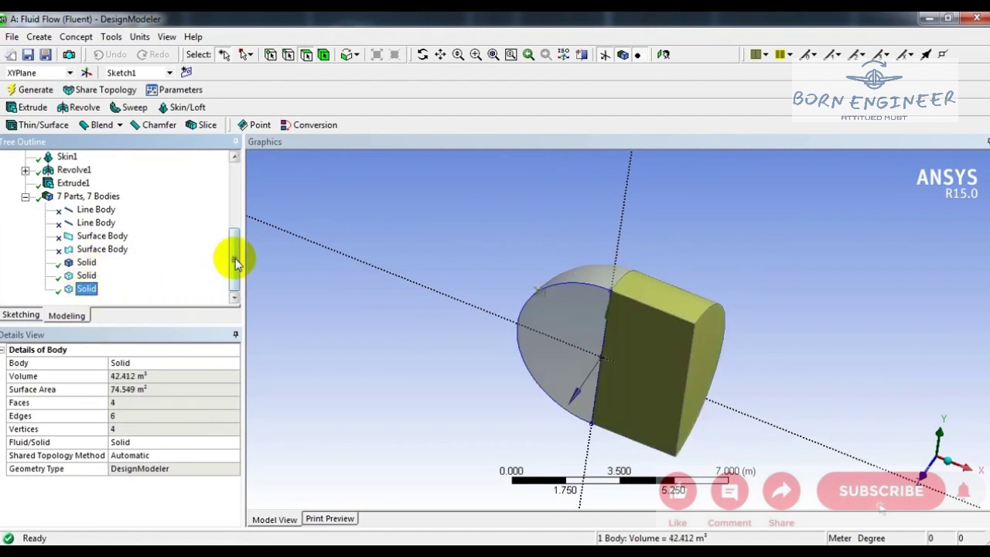
Create a Boolean Unite with the extruded block and the revolved nose as tool bodies and generate it
click(39, 37)
click(71, 262)
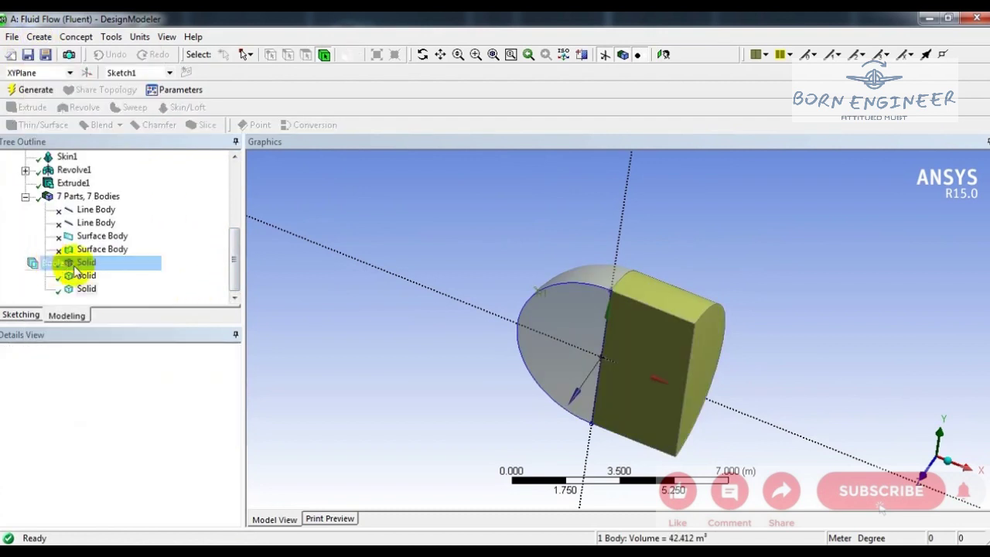
click(632, 390)
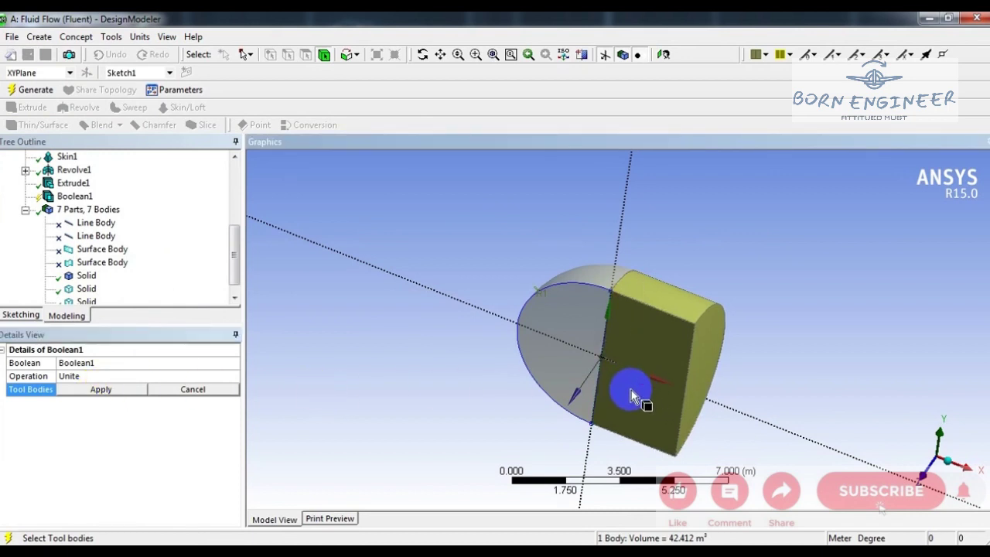
ctrl+click(559, 312)
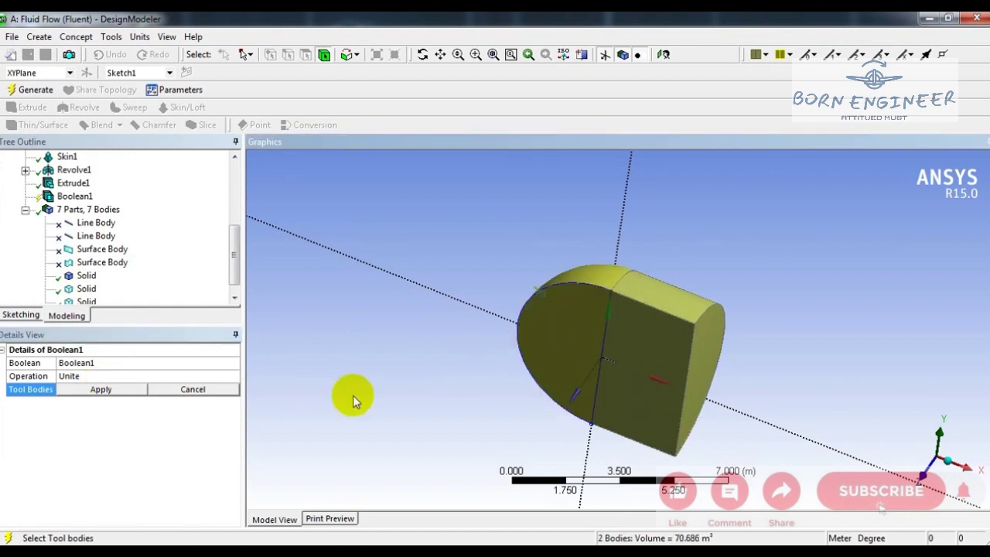
click(104, 390)
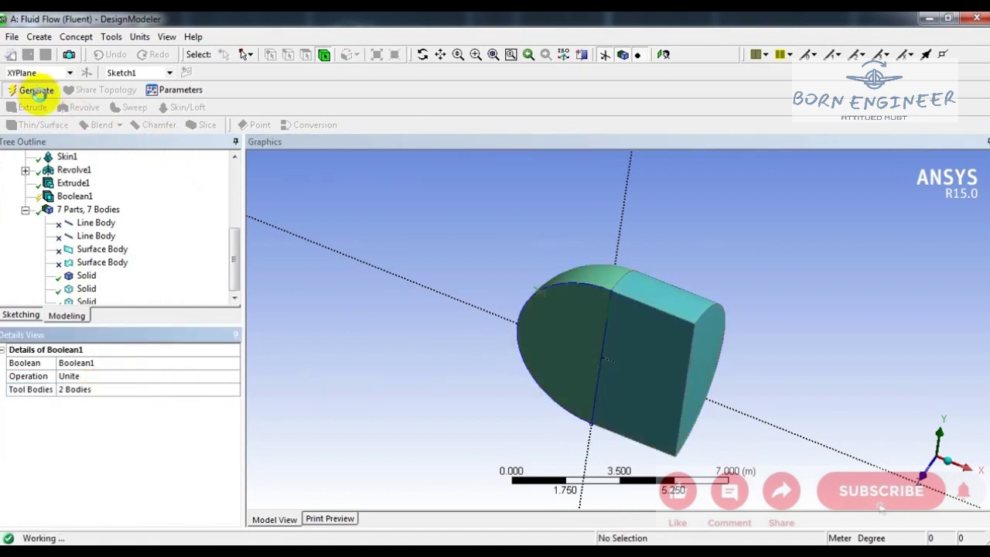
Create a second Boolean feature and set its operation to Subtract
middle_drag(719, 429, 667, 418)
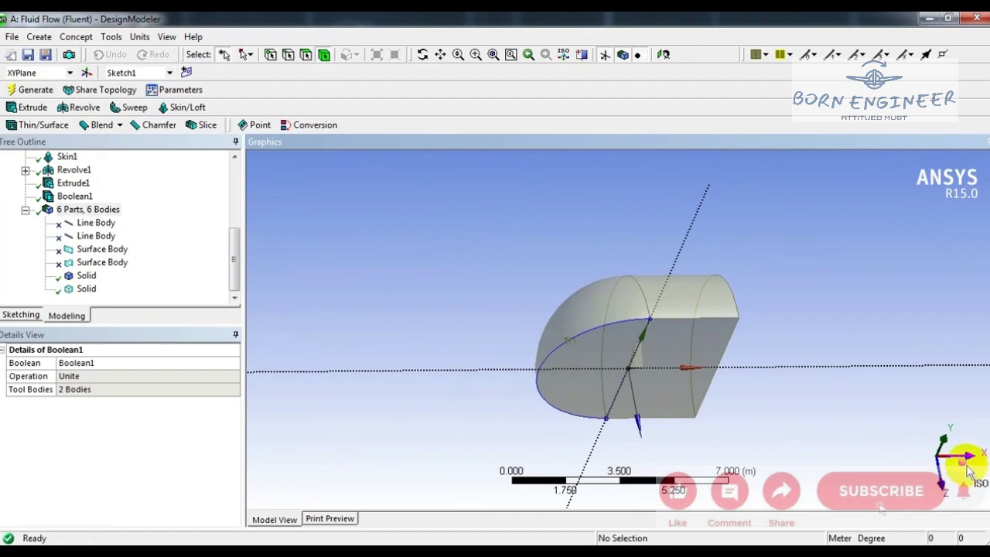
middle_drag(969, 472, 600, 376)
click(39, 36)
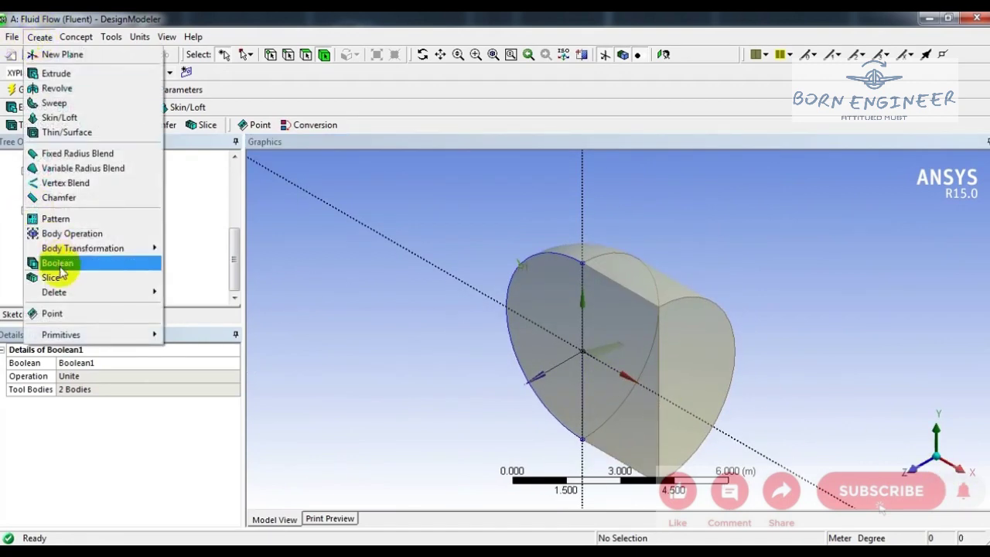
click(58, 261)
click(155, 375)
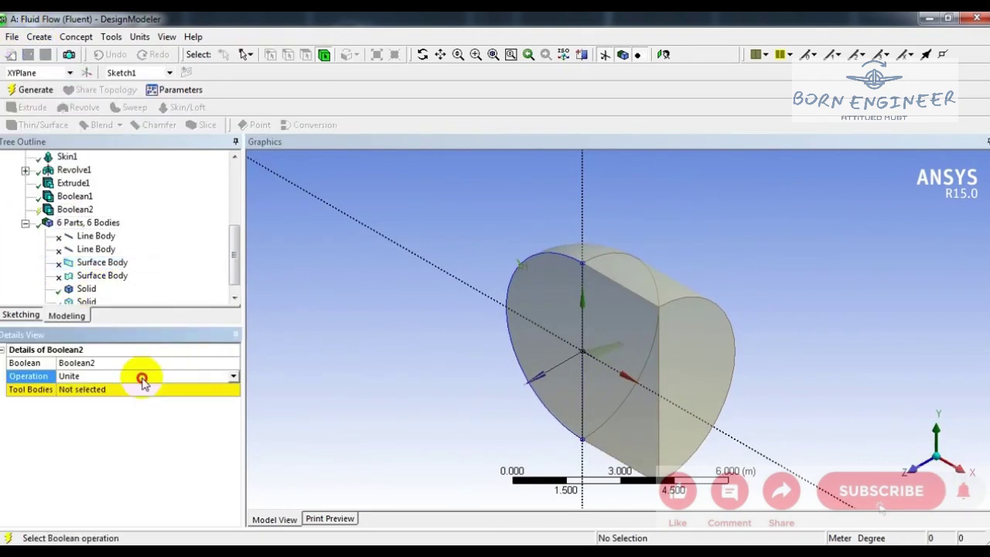
click(233, 376)
click(78, 397)
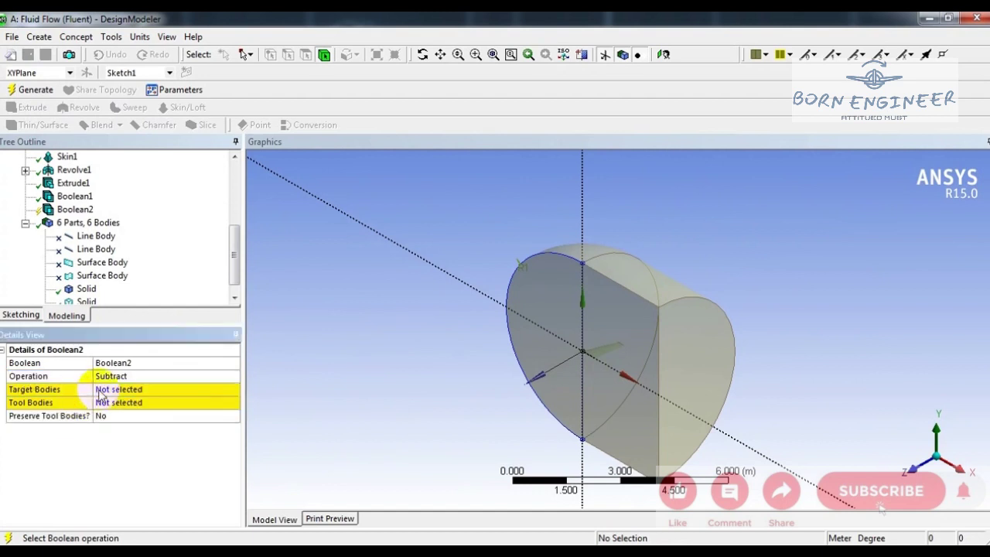
Set the flow domain as the target body and the wing as the tool body of the Boolean Subtract and generate it
click(124, 391)
click(623, 387)
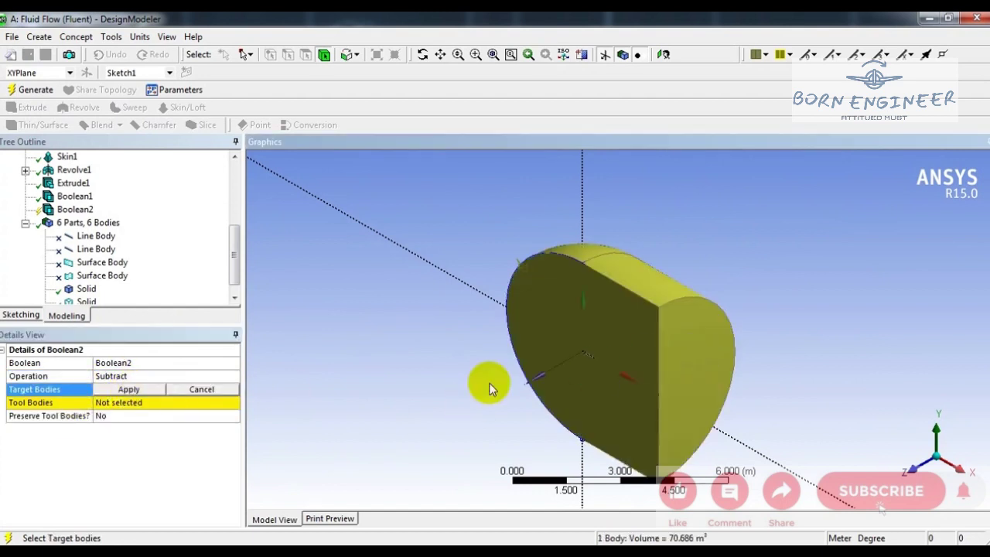
click(123, 389)
click(116, 403)
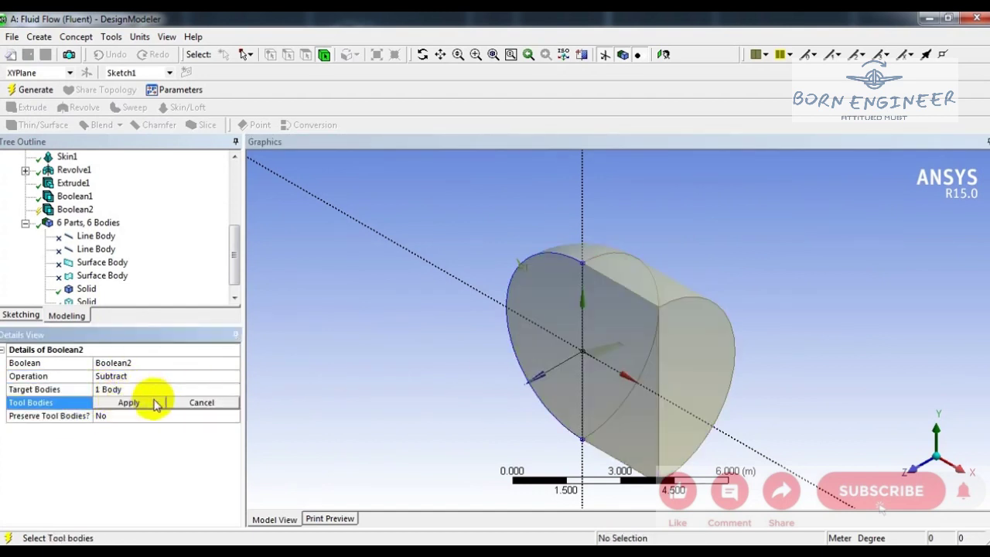
click(593, 355)
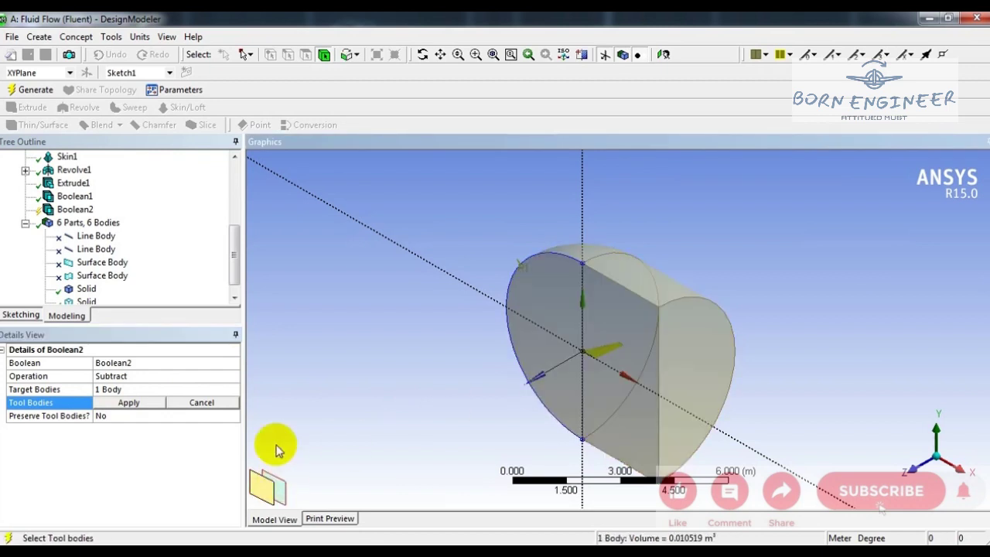
click(130, 403)
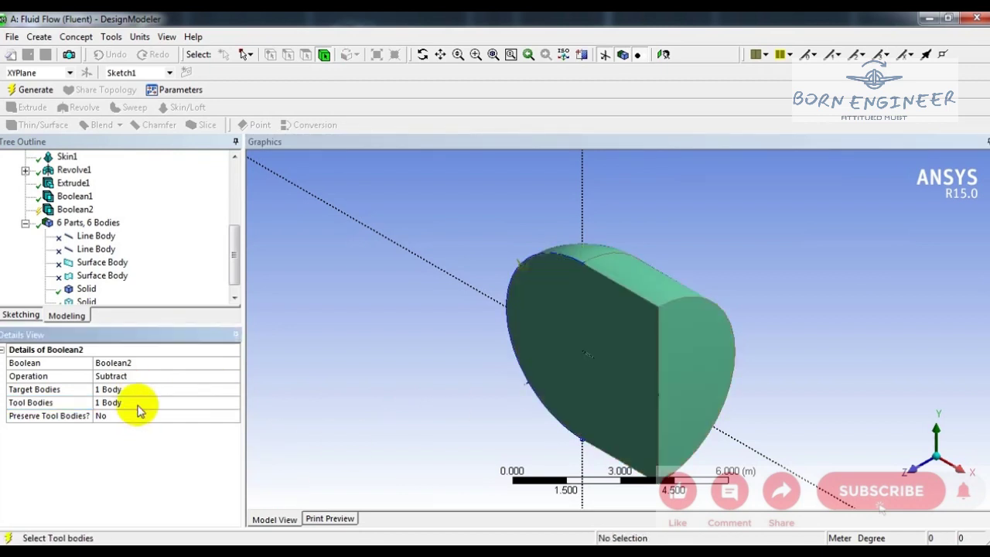
click(32, 90)
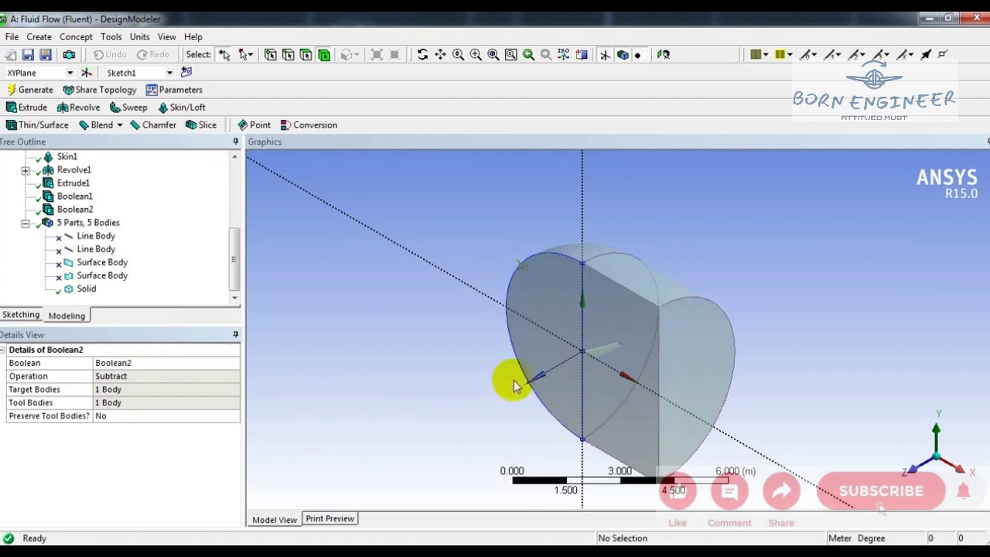
Inspect the resulting solid and the wing cavity in its symmetry face, and review the Boolean Subtract feature's details
click(86, 289)
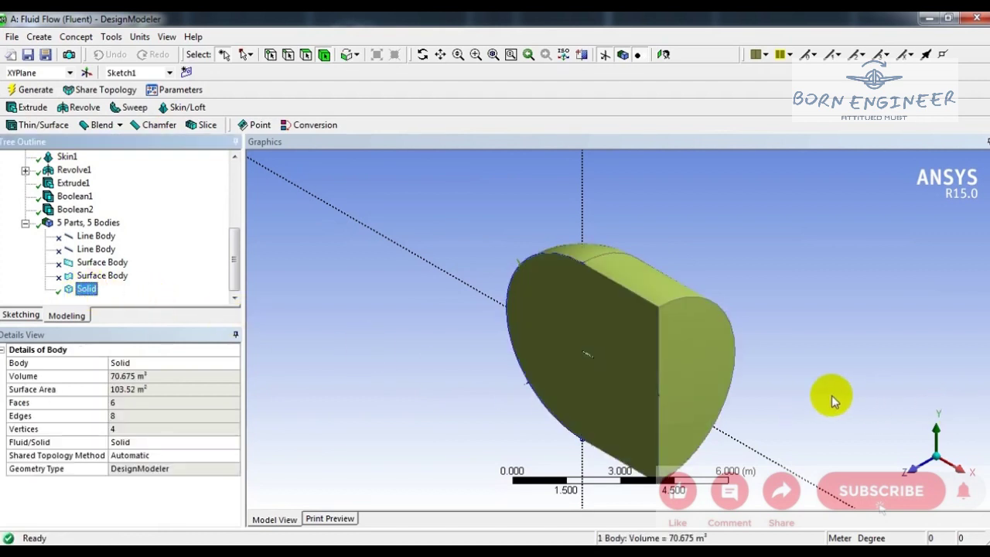
click(910, 471)
scroll(631, 348, up, 6)
scroll(629, 343, up, 8)
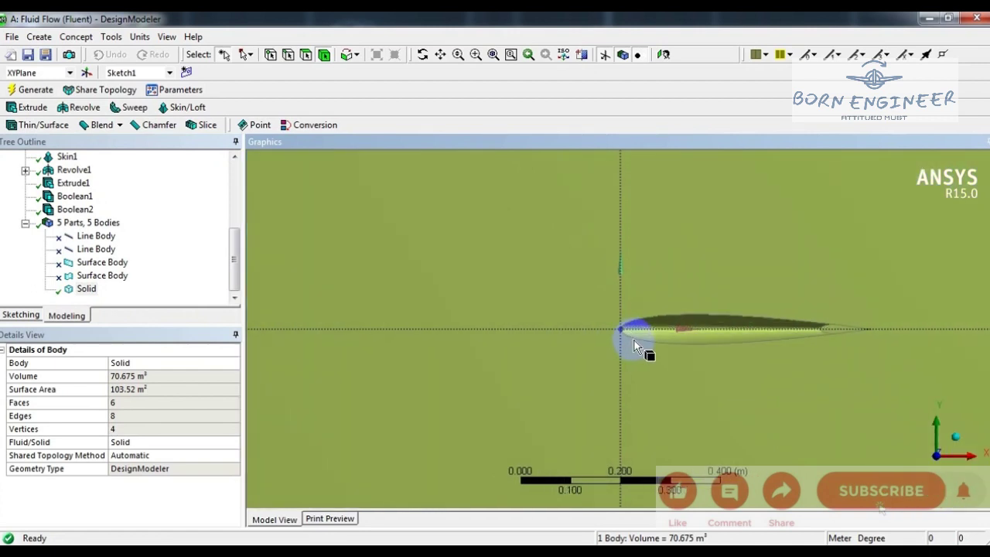
scroll(688, 362, down, 15)
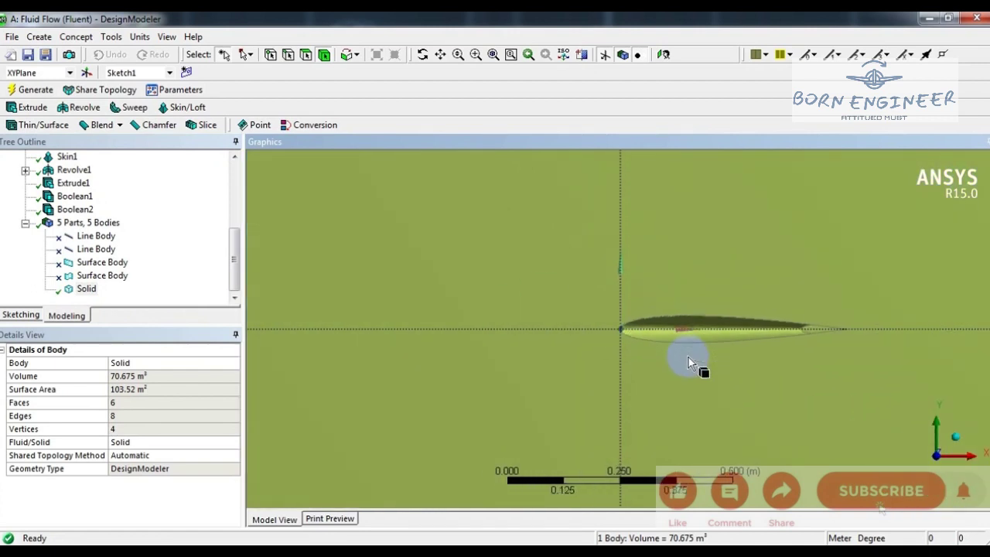
middle_drag(684, 356, 724, 402)
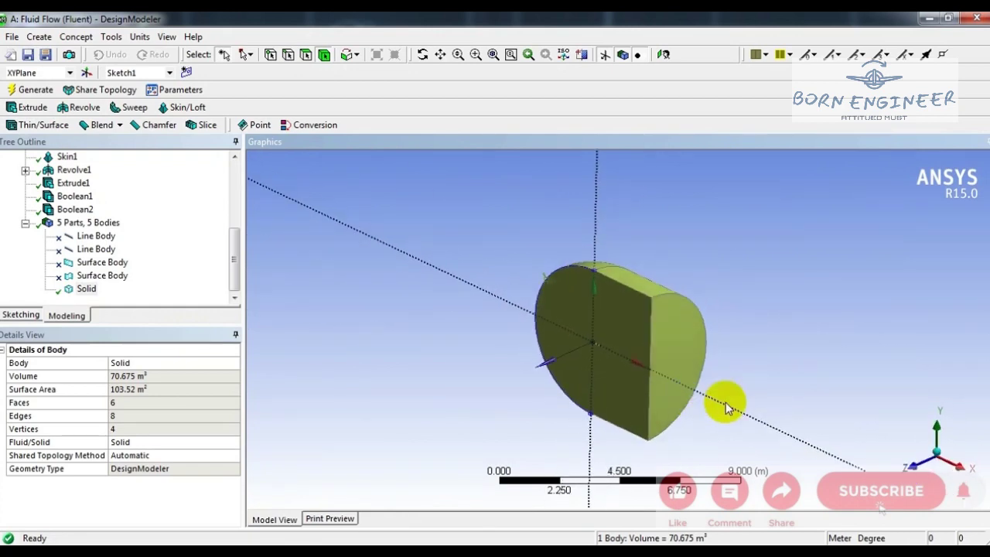
click(24, 223)
click(76, 277)
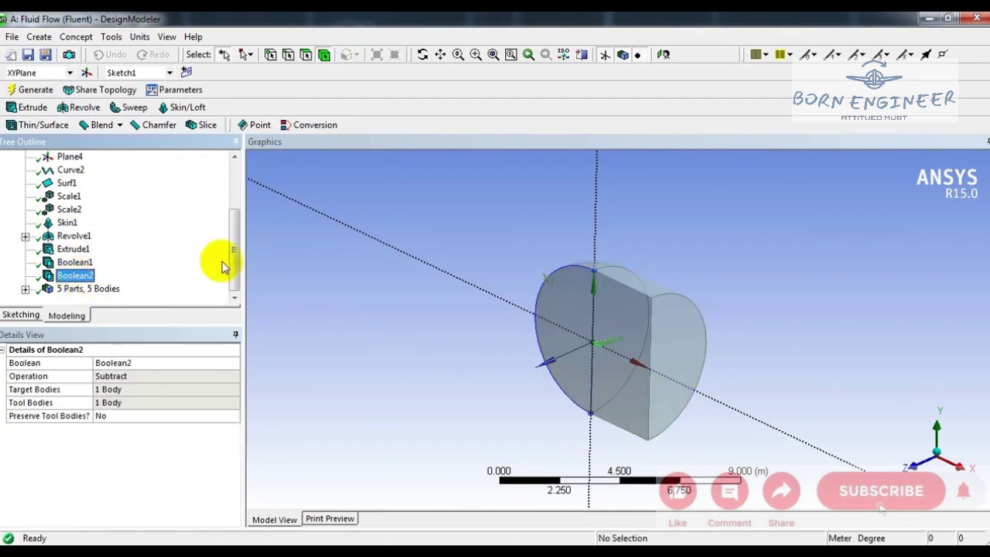
Look at the domain along the Y axis and create a new sketch on the ZXPlane
click(939, 427)
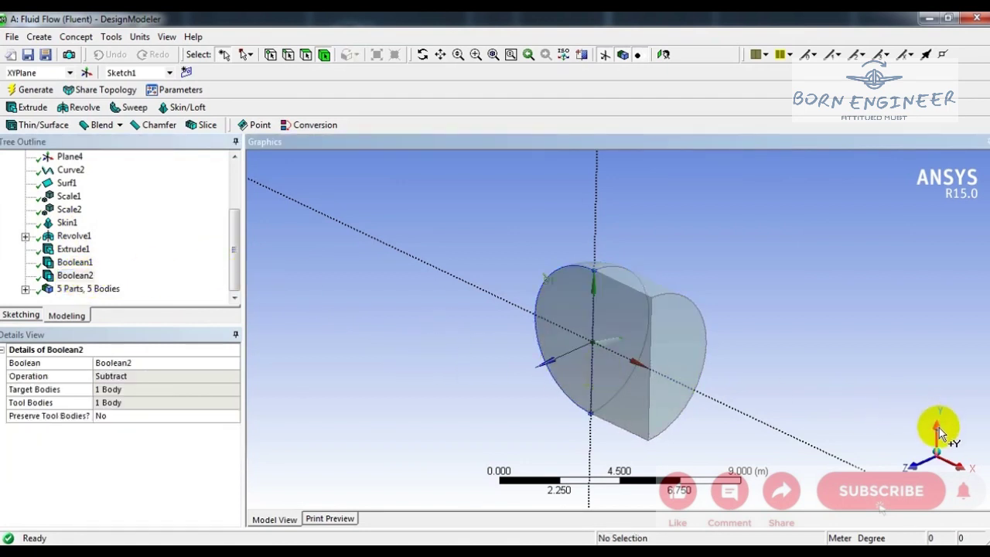
scroll(624, 265, up, 3)
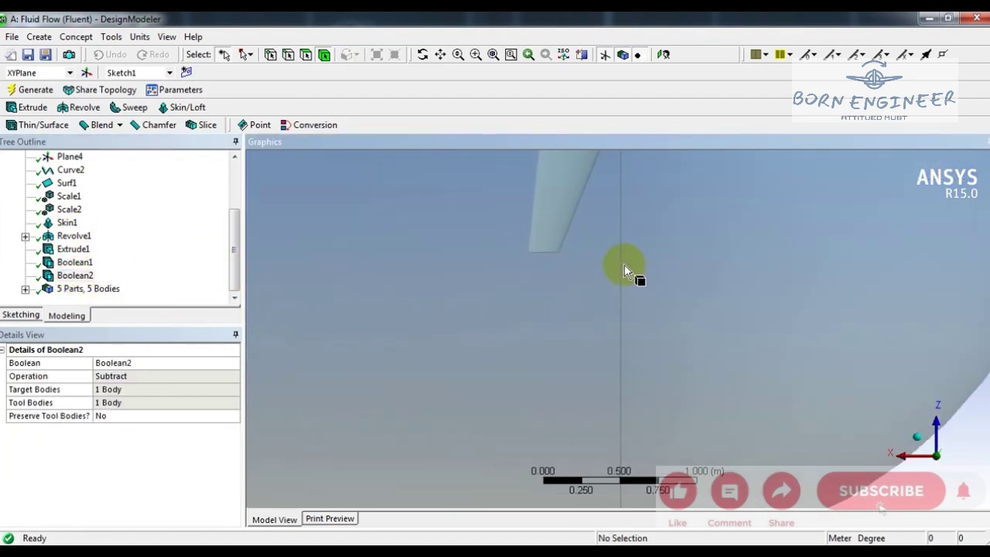
scroll(619, 258, down, 3)
scroll(568, 193, down, 1)
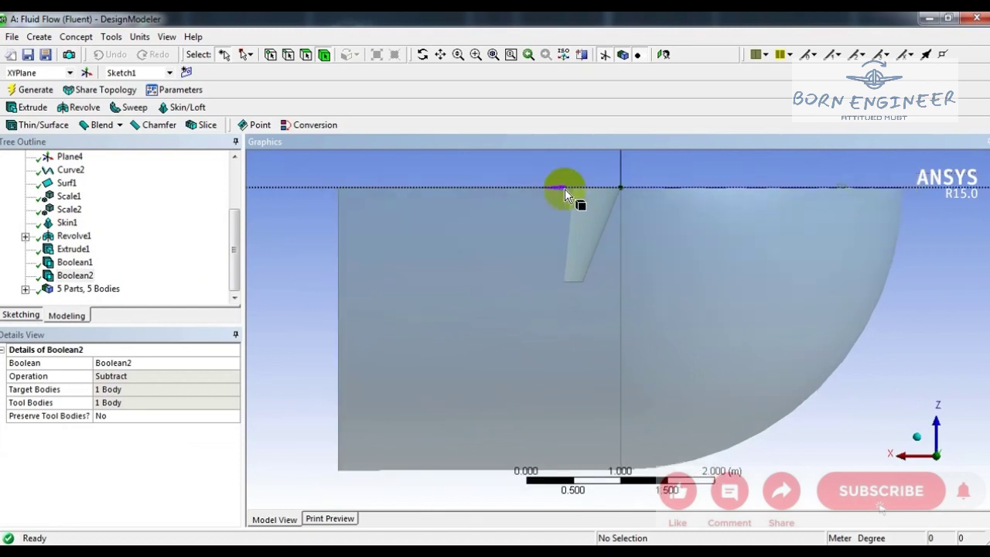
drag(236, 240, 236, 194)
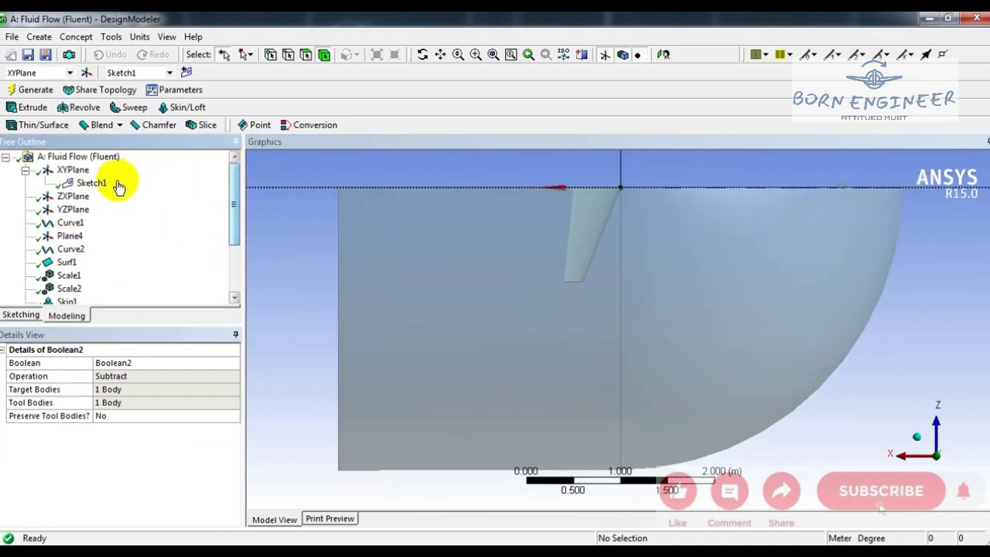
click(82, 197)
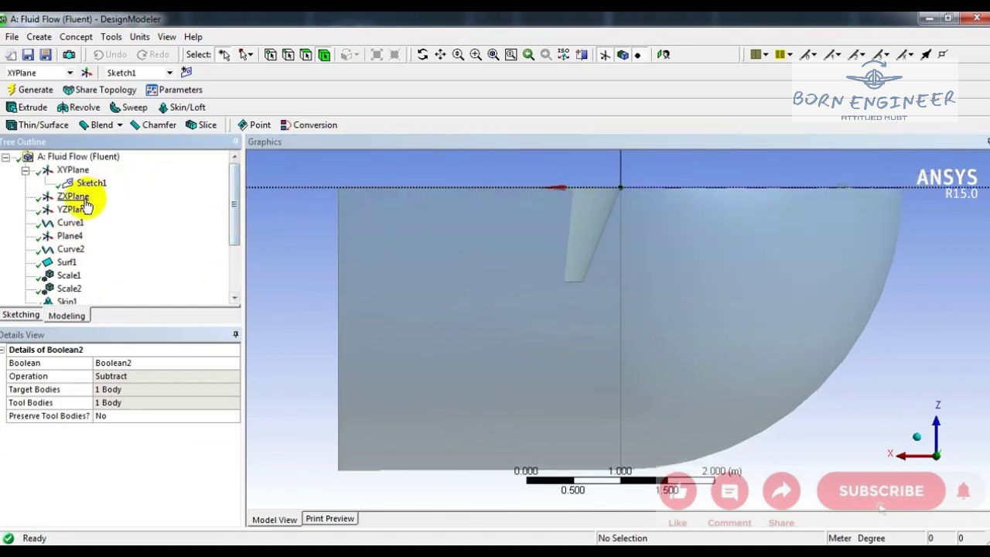
click(186, 72)
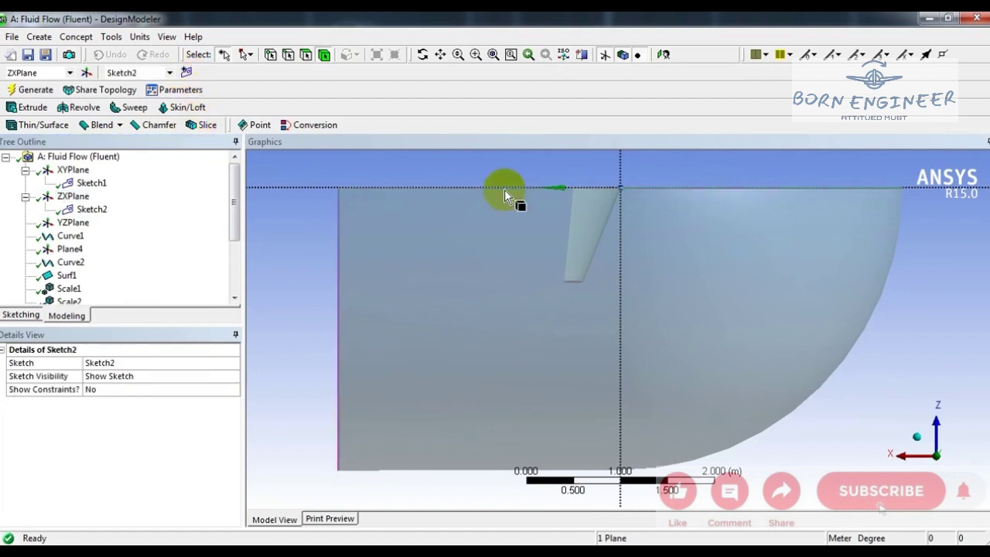
Sketch a closed four-sided polyline around the wing planform, from about 0.18 m ahead of the origin to 0.69 m behind, about 1.1 m deep
click(475, 54)
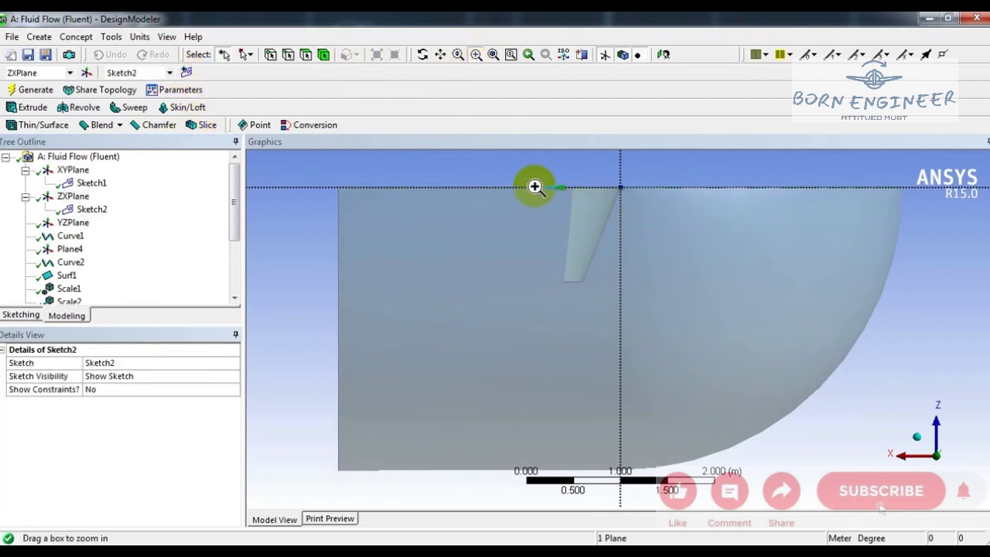
drag(529, 164, 657, 294)
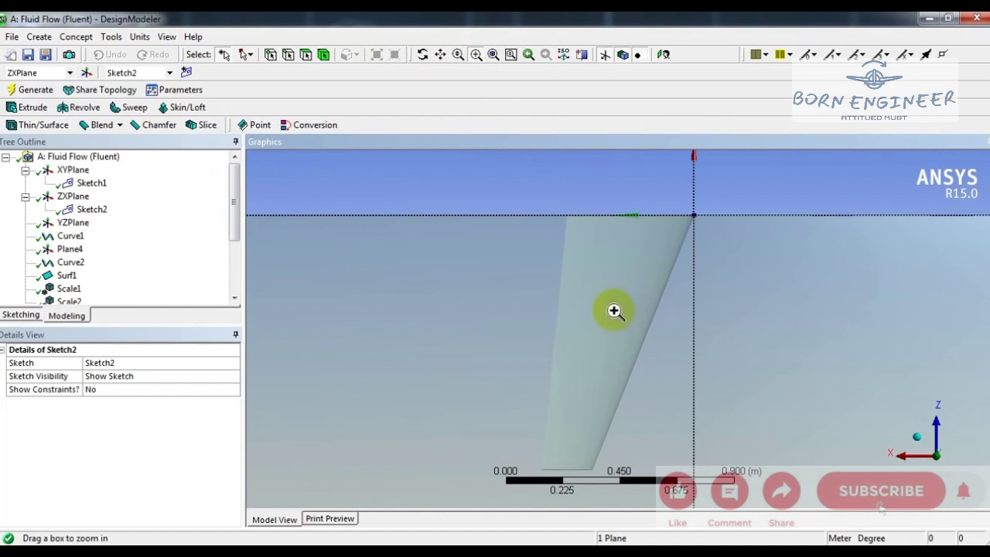
click(77, 210)
click(21, 315)
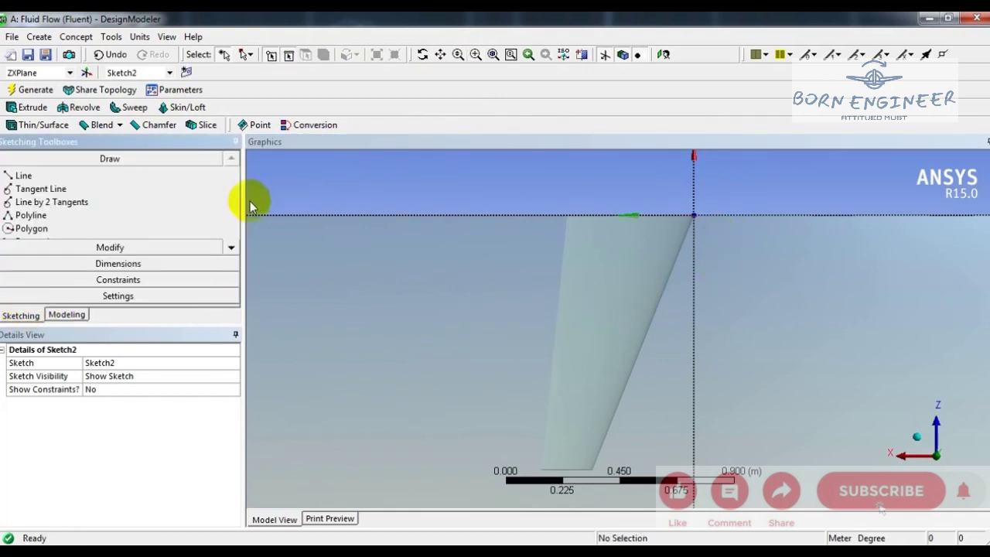
click(58, 216)
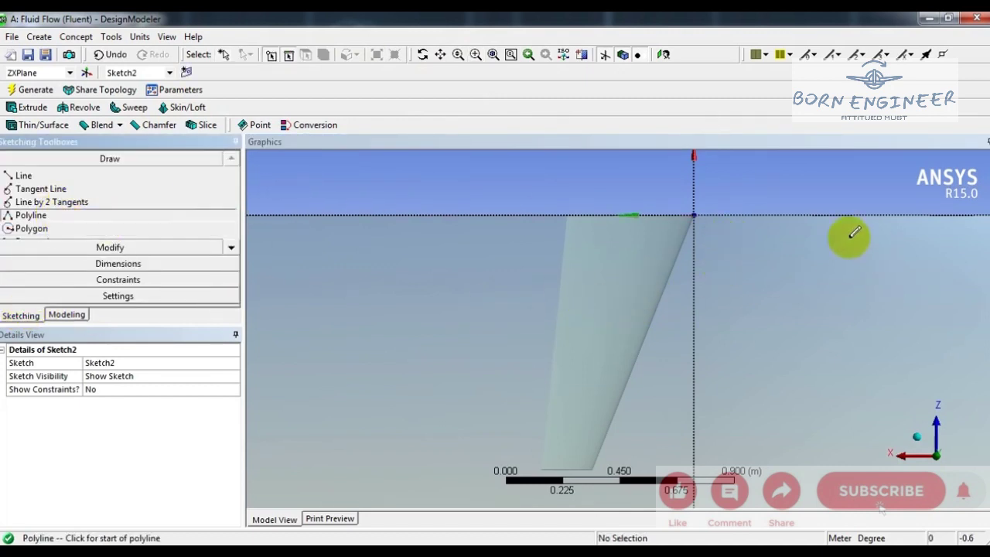
click(739, 215)
scroll(696, 352, down, 3)
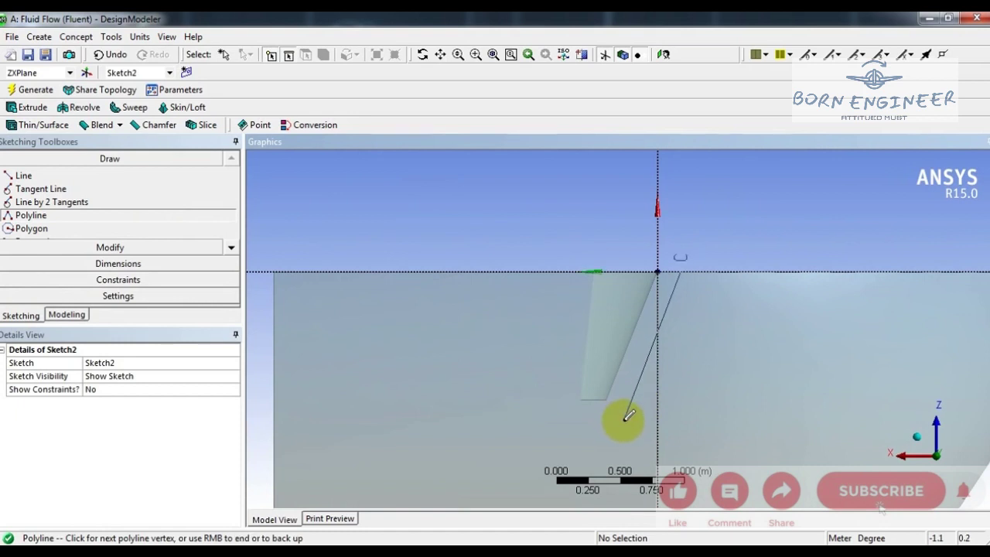
click(623, 420)
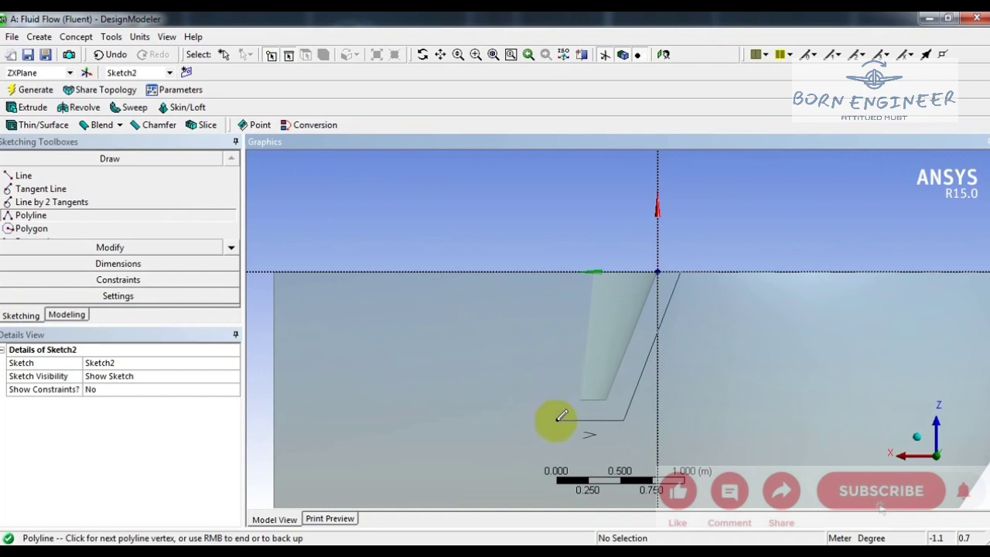
click(556, 420)
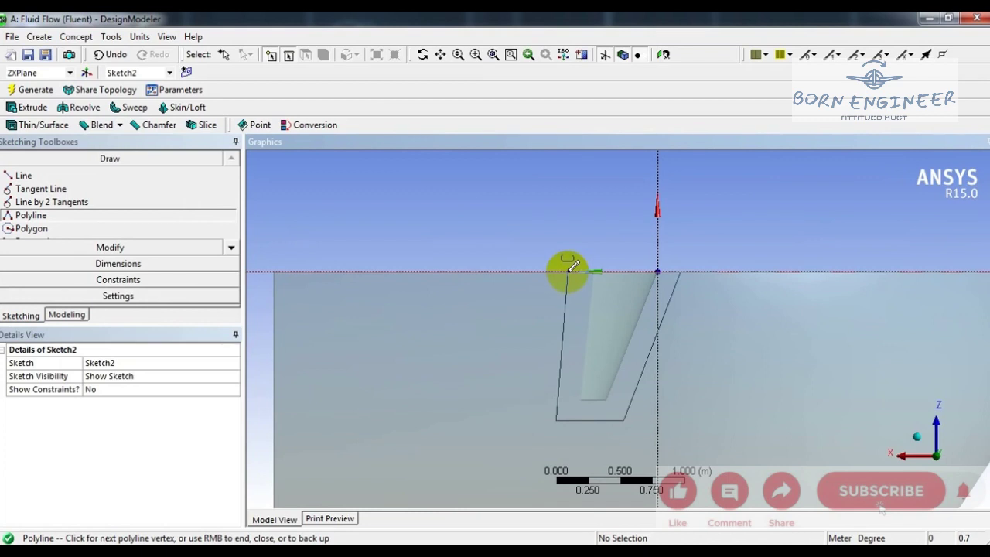
click(570, 270)
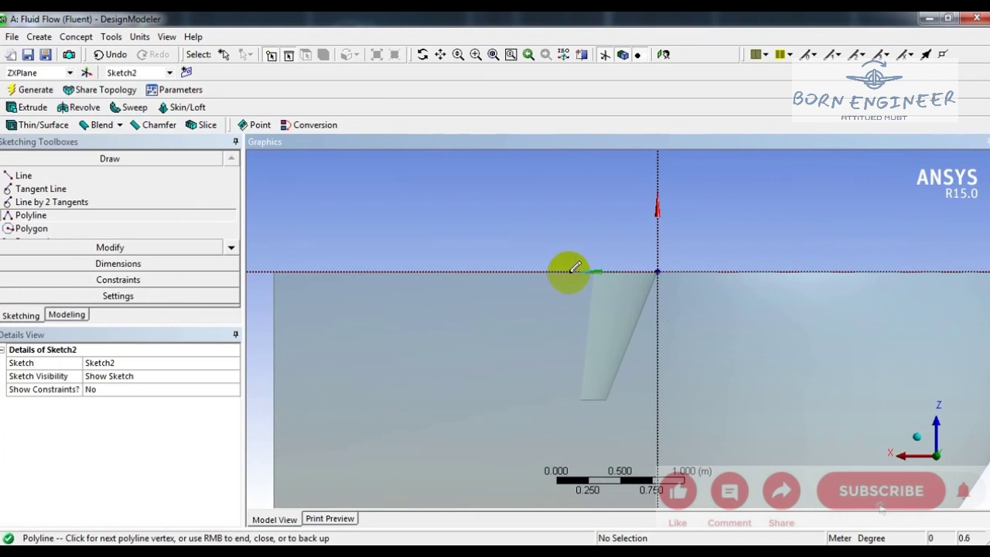
right_click(758, 238)
click(801, 264)
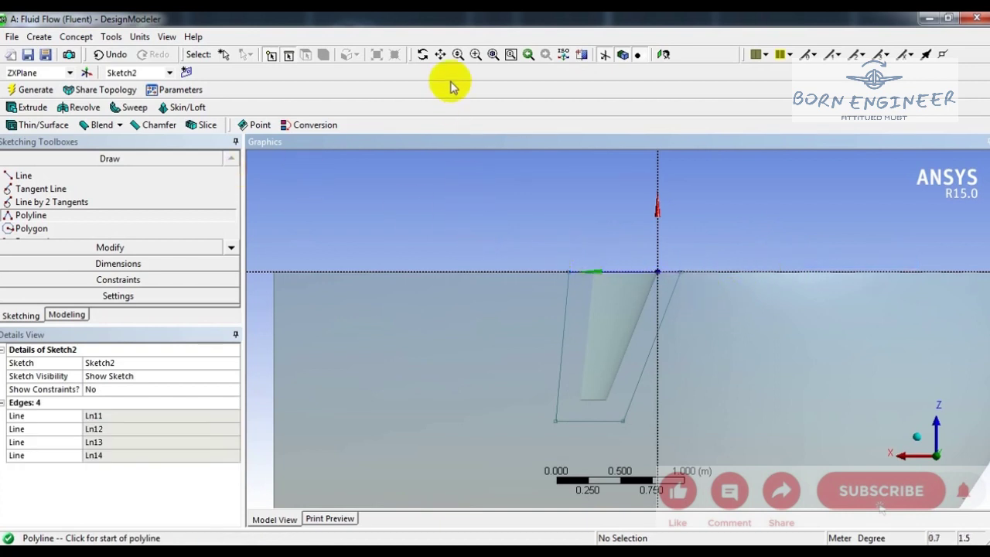
Dimension the polyline's root corner ahead of the leading edge from the vertical sketch axis and set the distance to 0.2 m
click(476, 54)
mouse_move(478, 207)
mouse_down()
mouse_move(685, 400)
mouse_move(779, 422)
mouse_move(632, 426)
mouse_move(702, 420)
mouse_move(698, 459)
mouse_move(692, 441)
mouse_up()
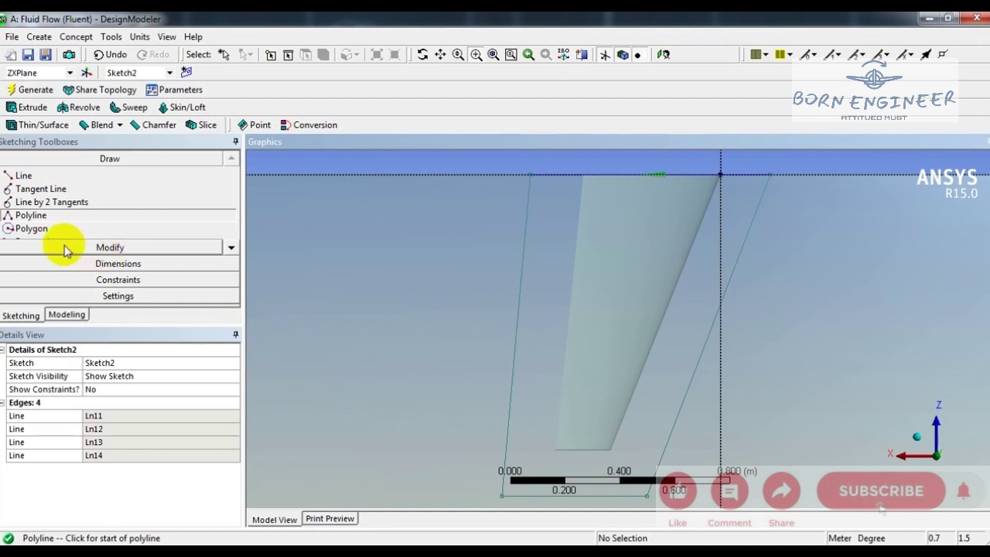
click(118, 263)
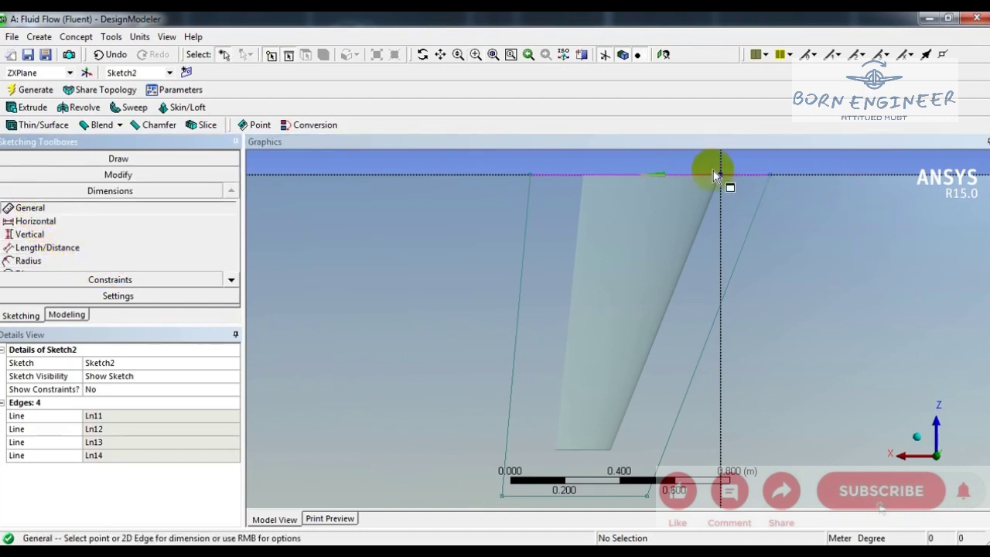
click(771, 176)
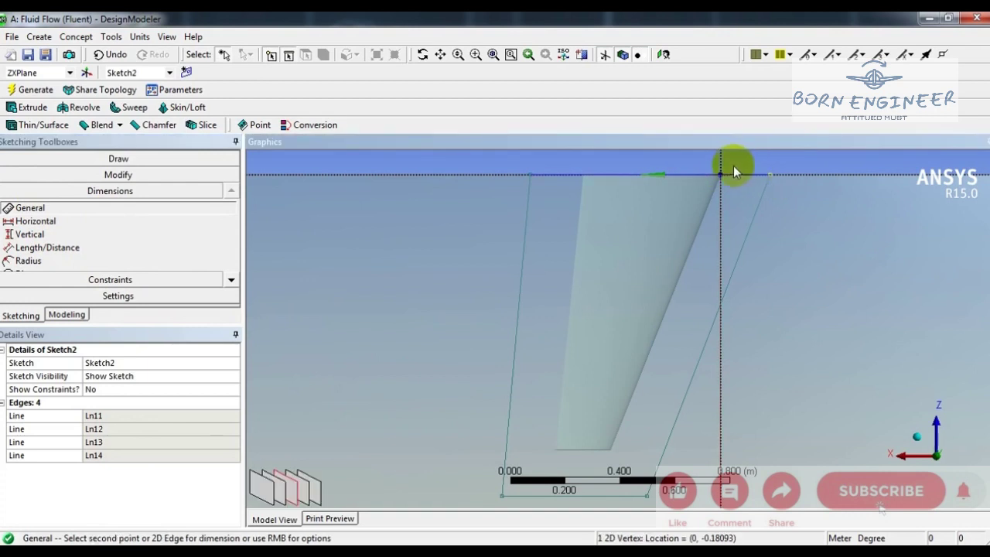
click(721, 163)
click(739, 160)
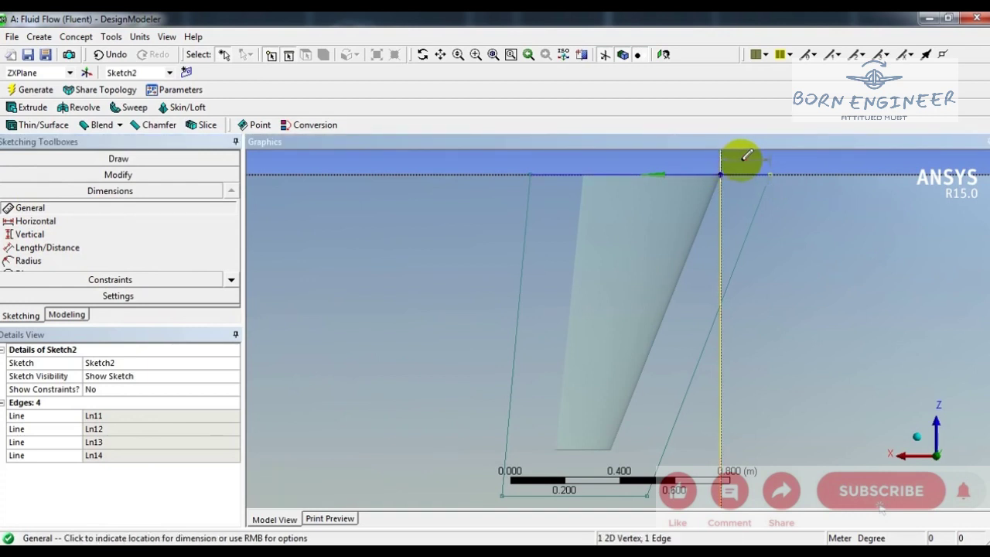
click(128, 416)
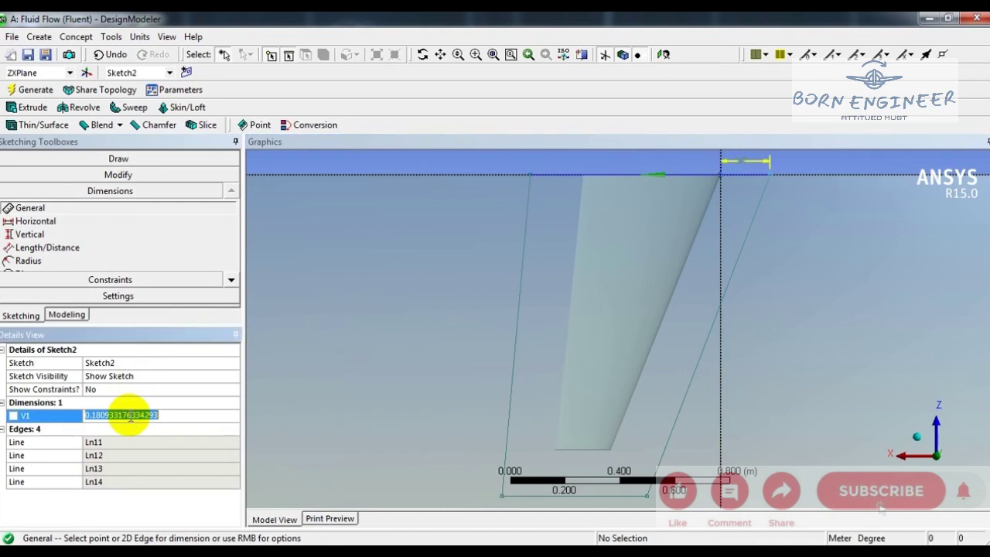
text(0)
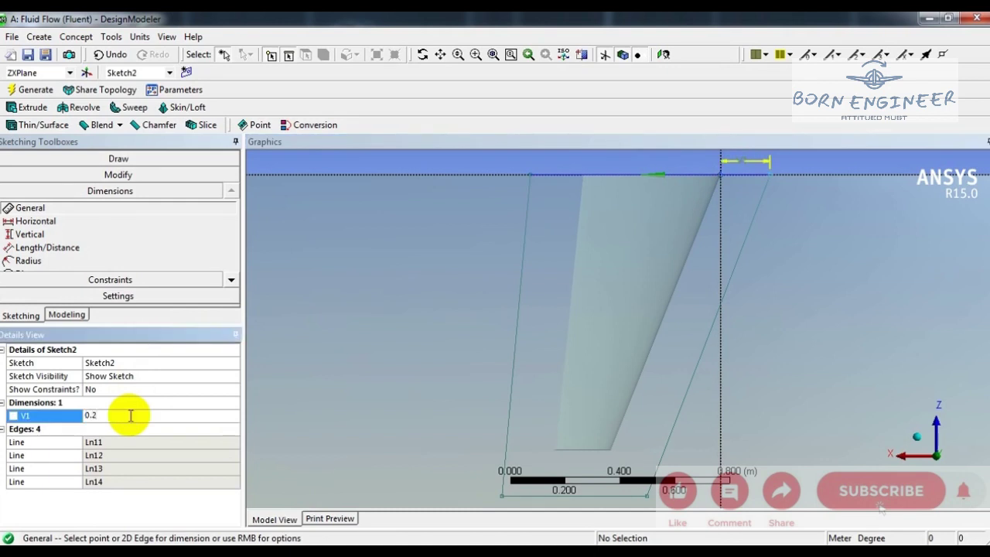
text(.2)
key(Return)
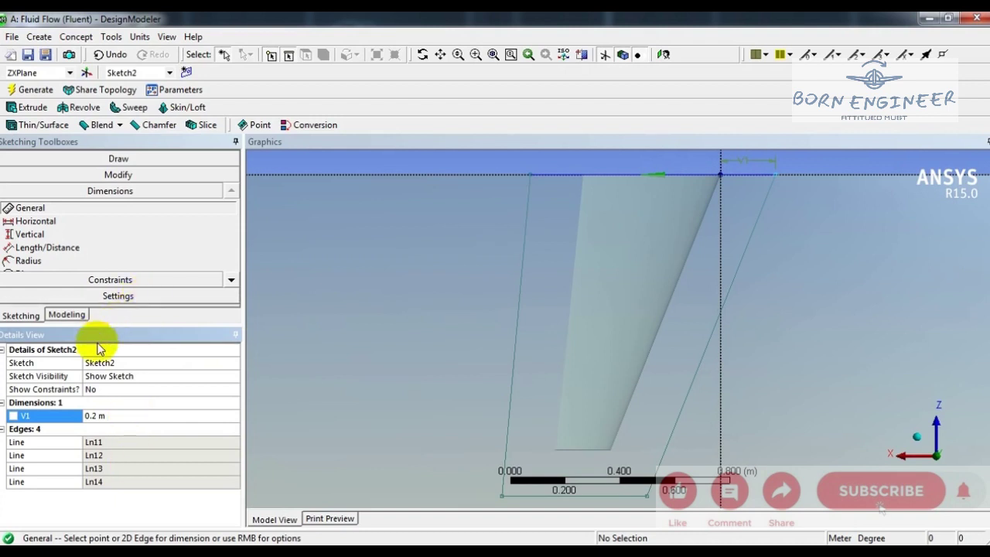
Dimension the polyline's root corner behind the trailing edge from the vertical sketch axis and set the distance to 0.7 m
click(531, 178)
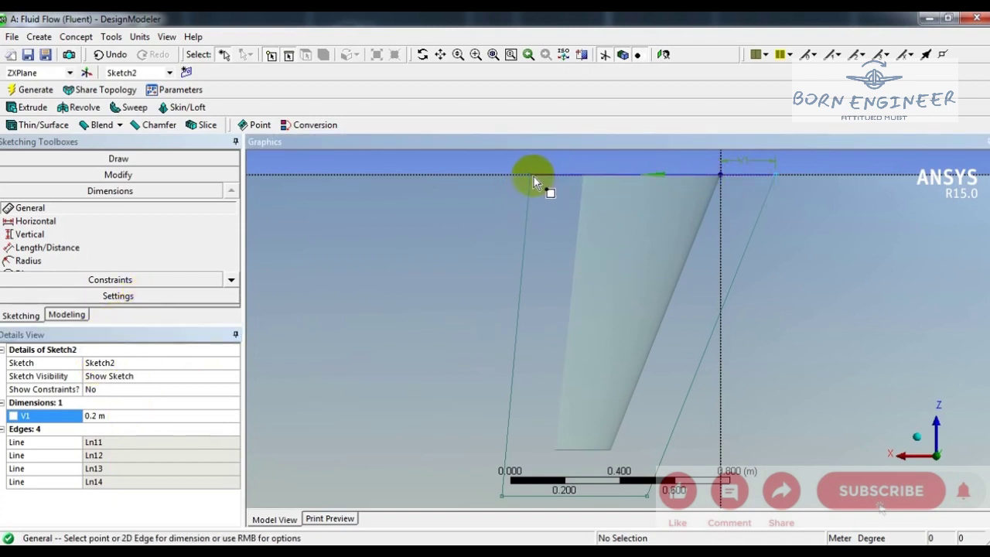
click(533, 177)
click(718, 167)
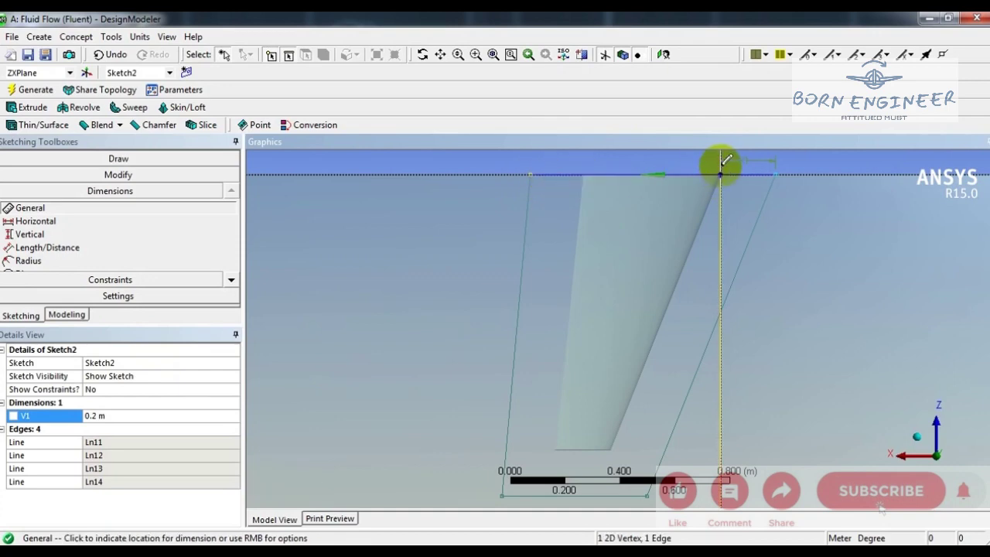
click(683, 157)
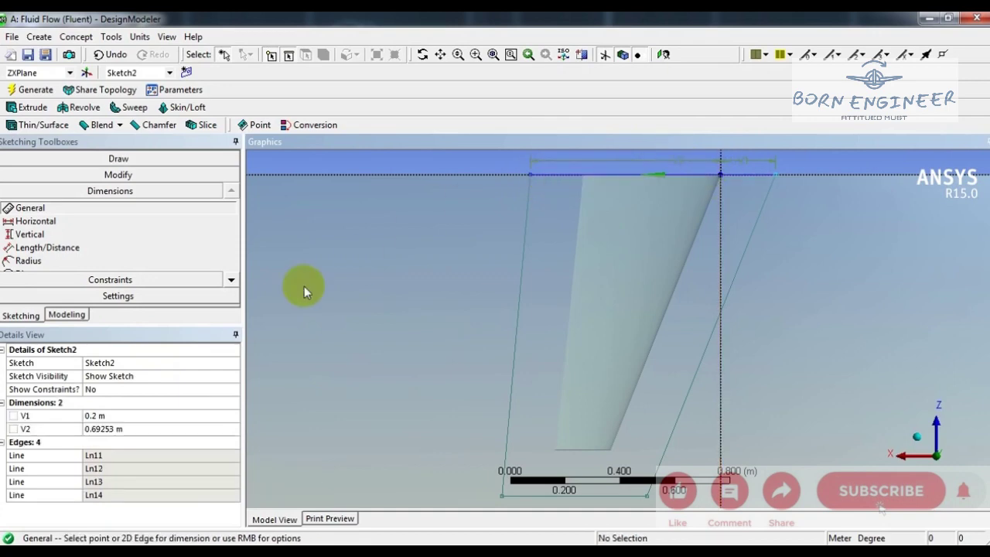
click(138, 428)
text(0.7)
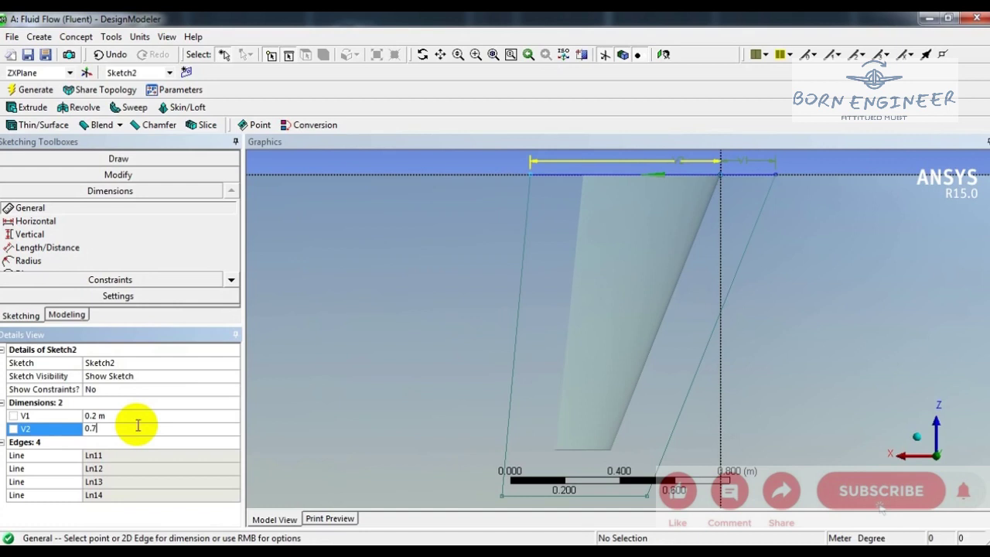
key(Return)
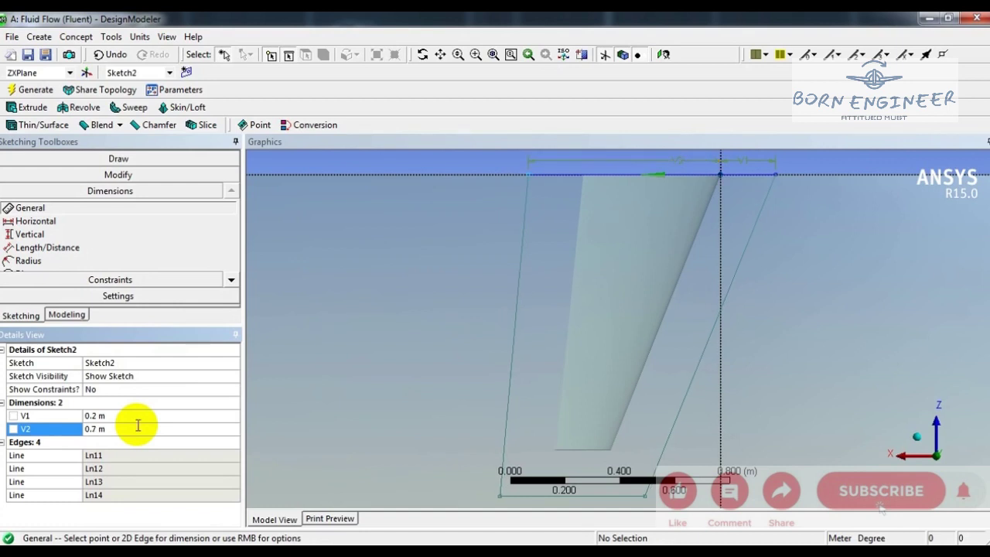
click(444, 175)
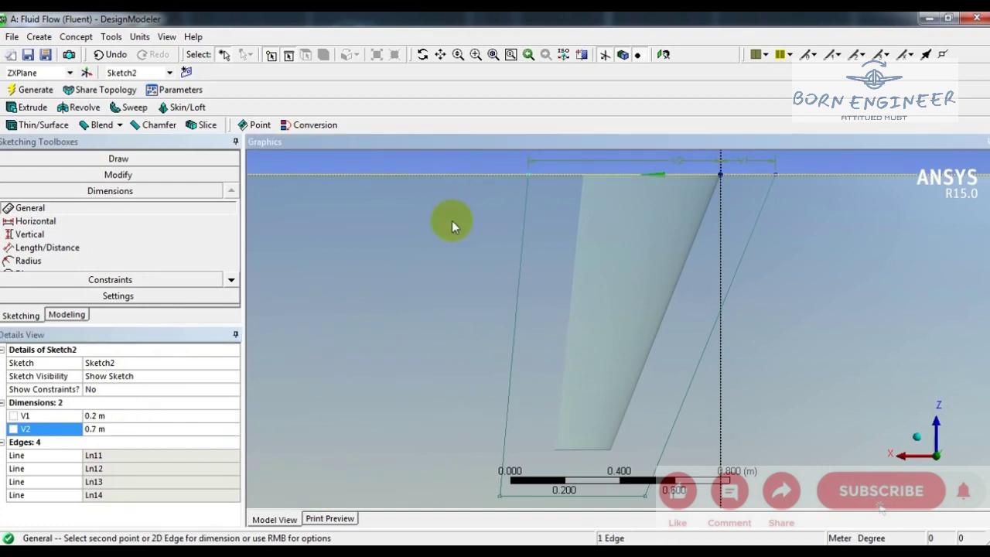
click(555, 495)
click(629, 333)
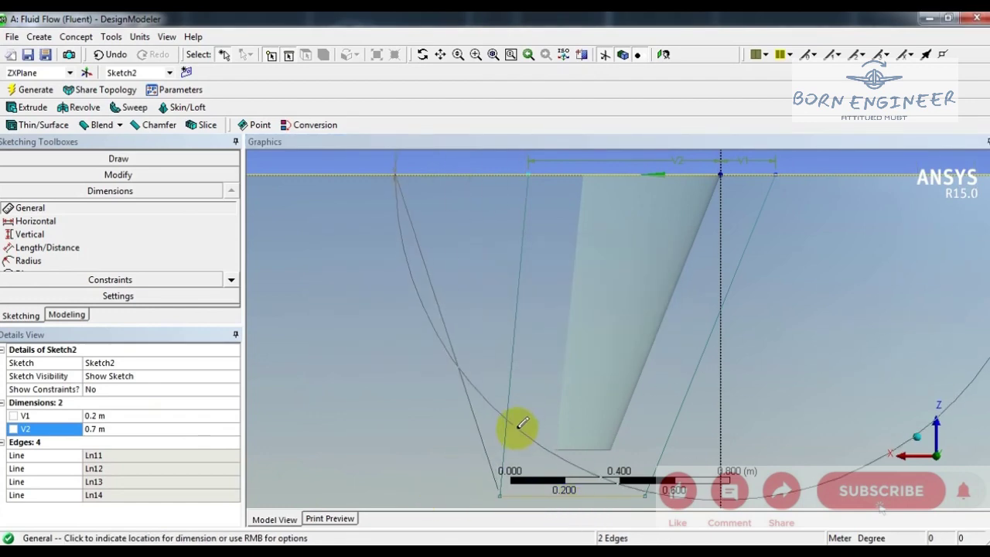
right_click(465, 333)
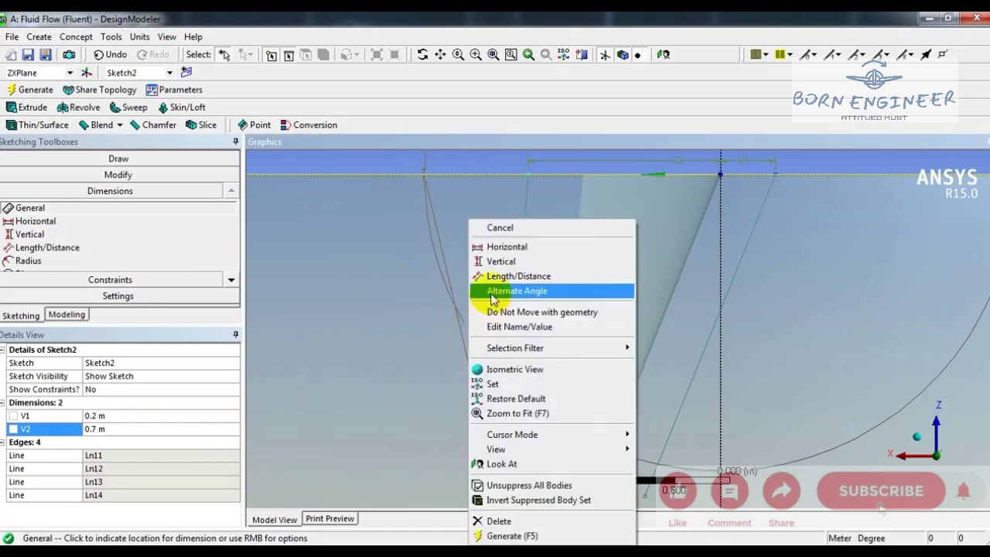
click(501, 227)
scroll(506, 307, down, 1)
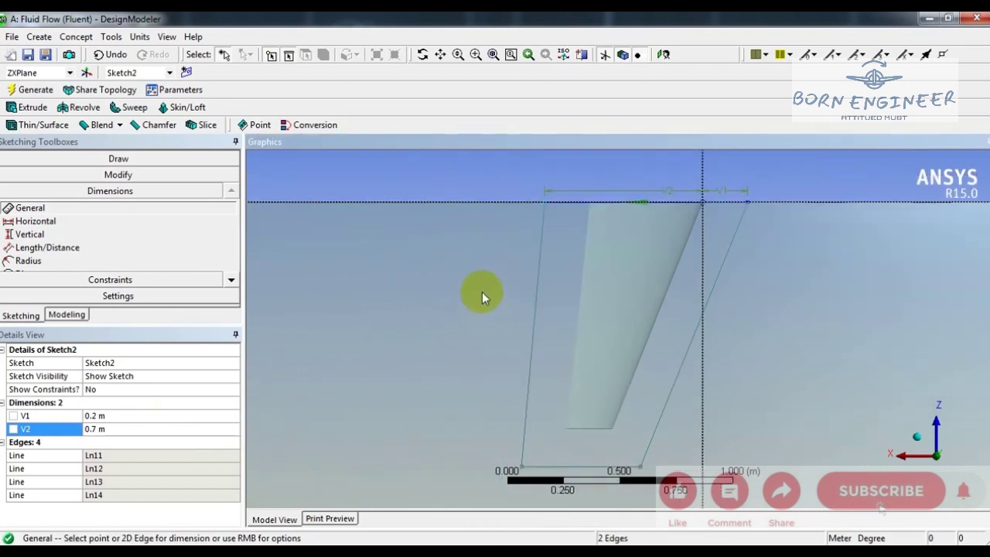
Dimension the polyline's rear tip corner from the horizontal sketch axis and set the distance to 1.1 m
click(23, 208)
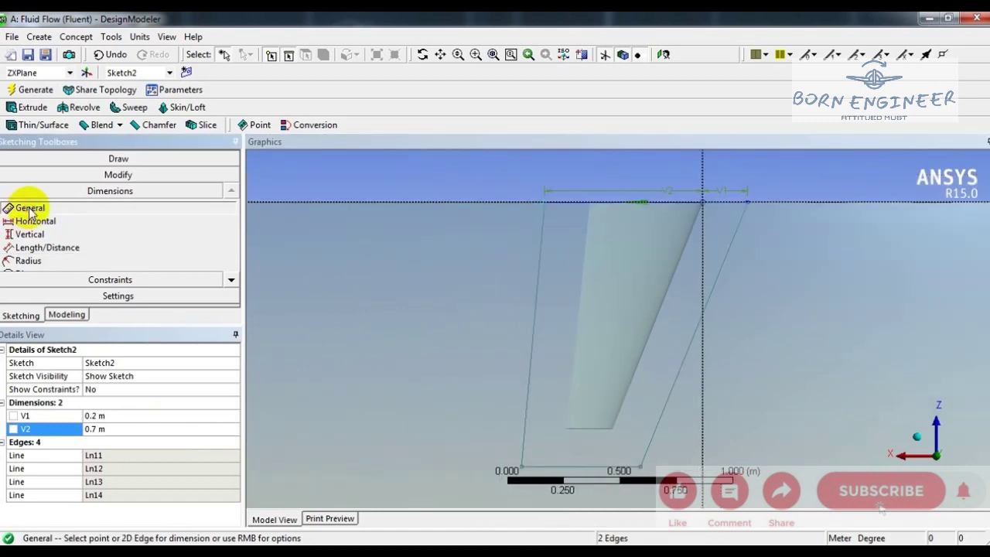
click(522, 472)
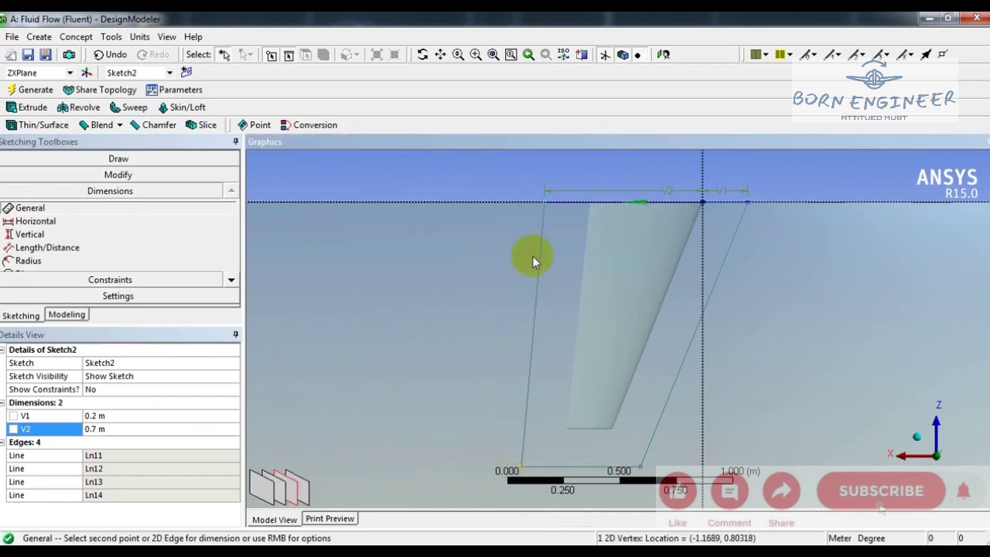
click(515, 202)
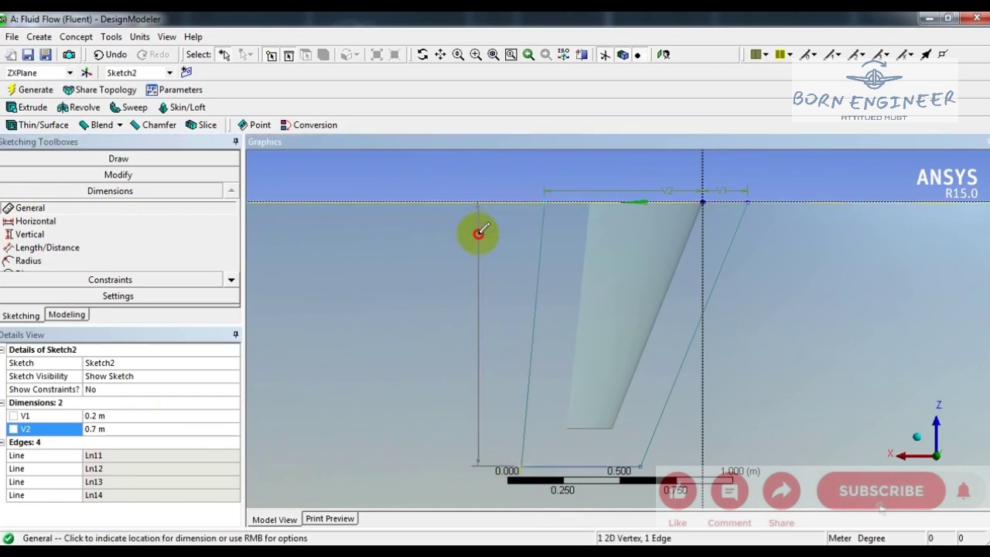
click(475, 232)
click(130, 416)
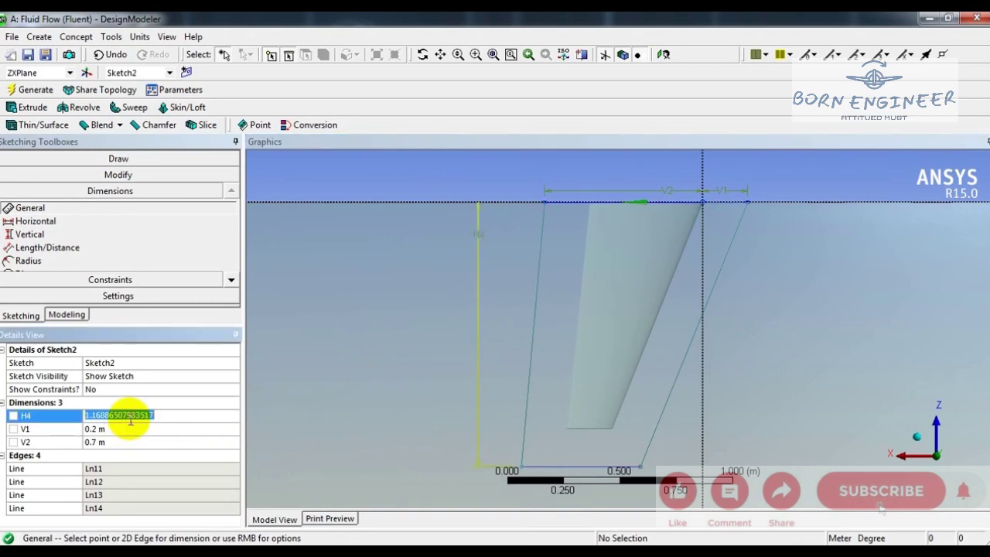
text(1)
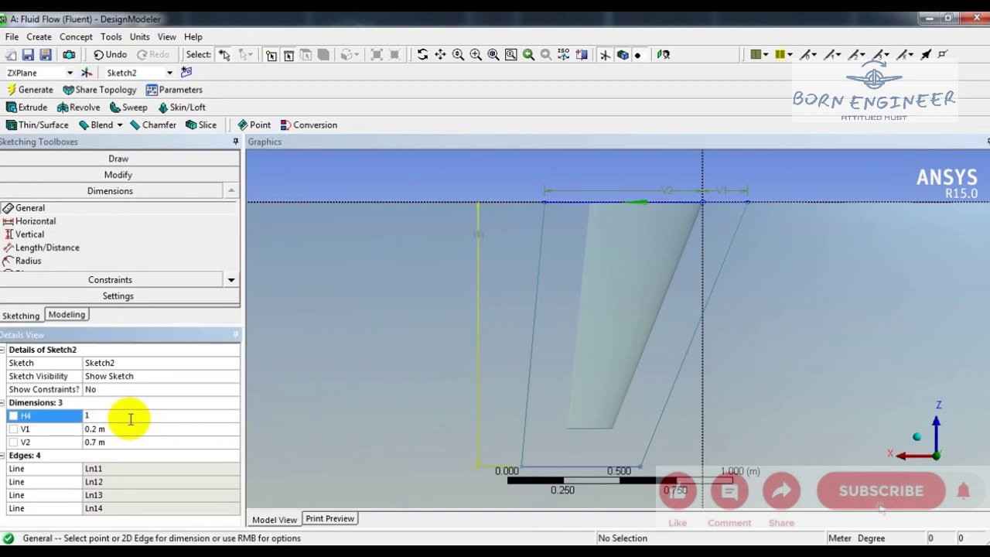
text(.1)
key(Return)
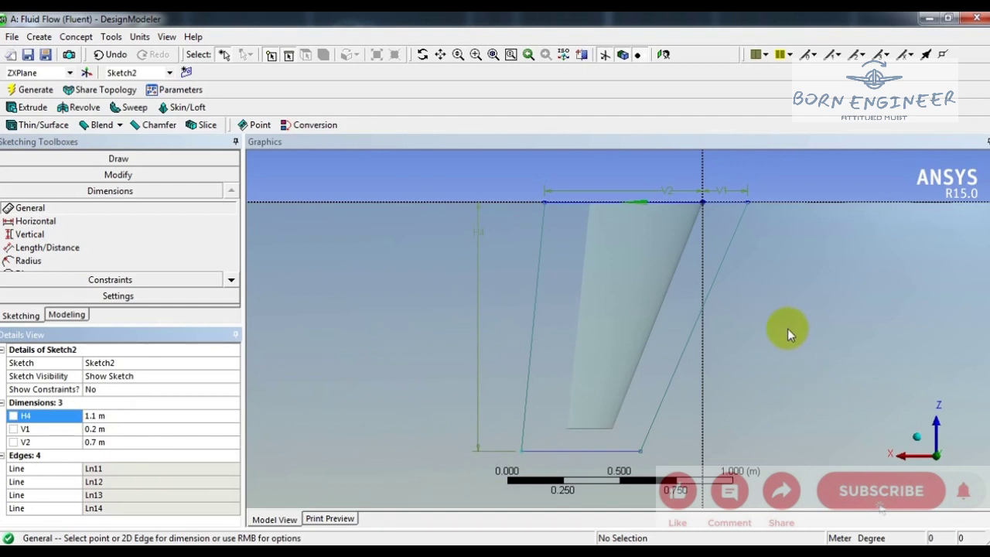
Start an Extrude of Sketch2 with the operation set to Add Frozen
click(71, 320)
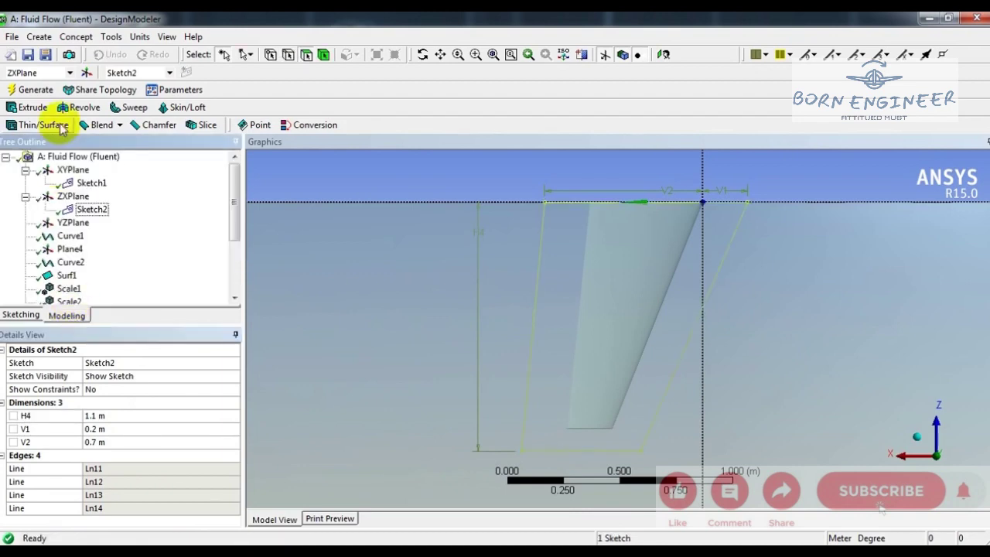
click(31, 107)
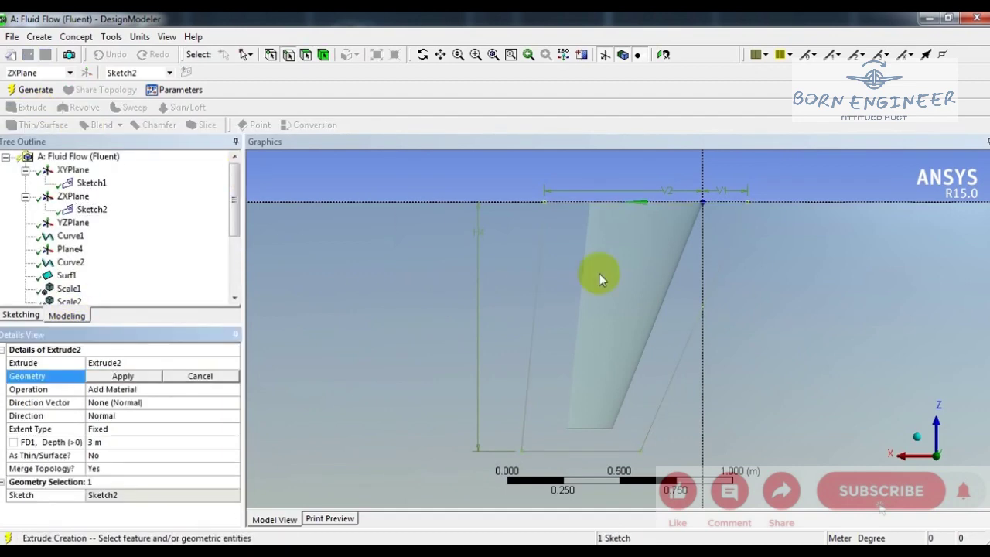
click(126, 376)
click(232, 389)
click(169, 404)
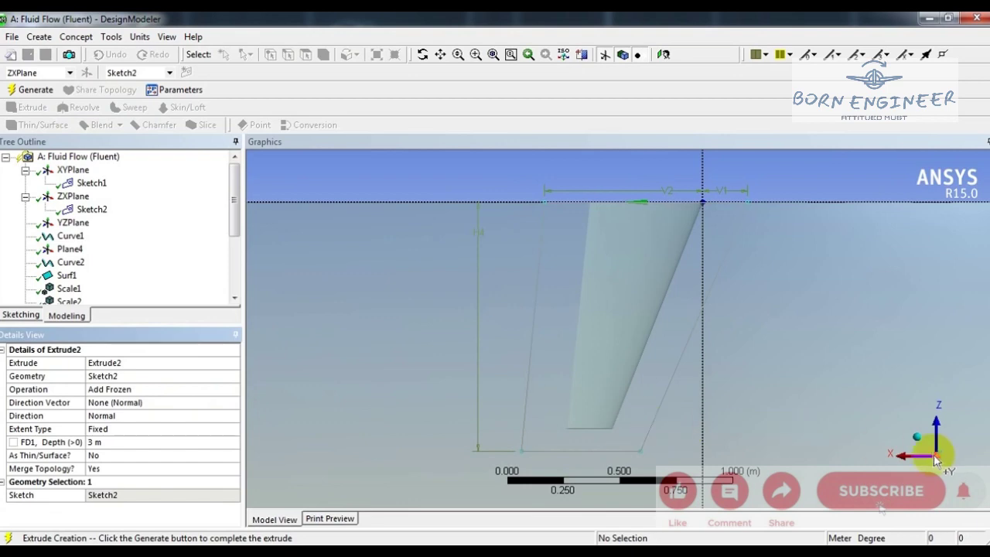
Set the extrusion's direction to Both - Symmetric and its depth to 0.1 m
click(940, 432)
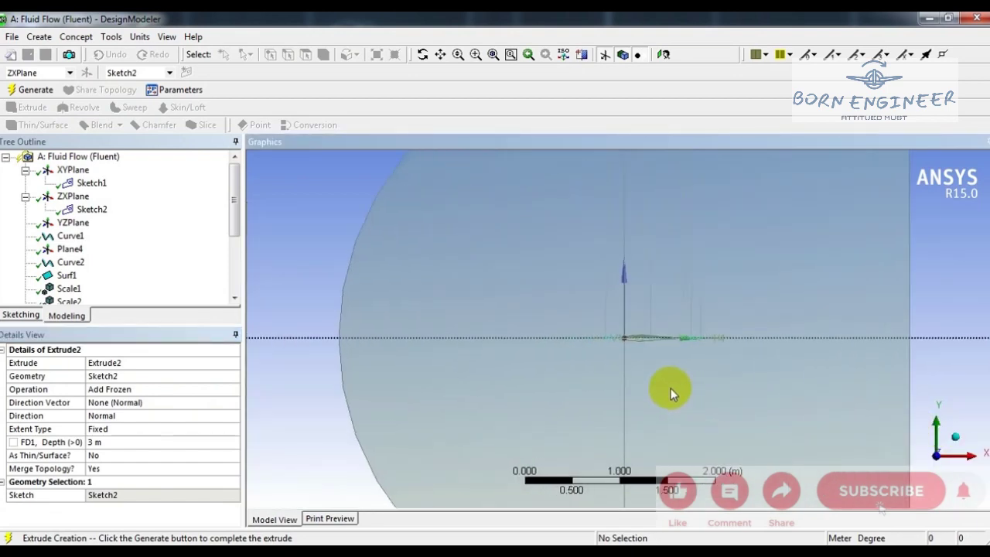
scroll(670, 388, down, 2)
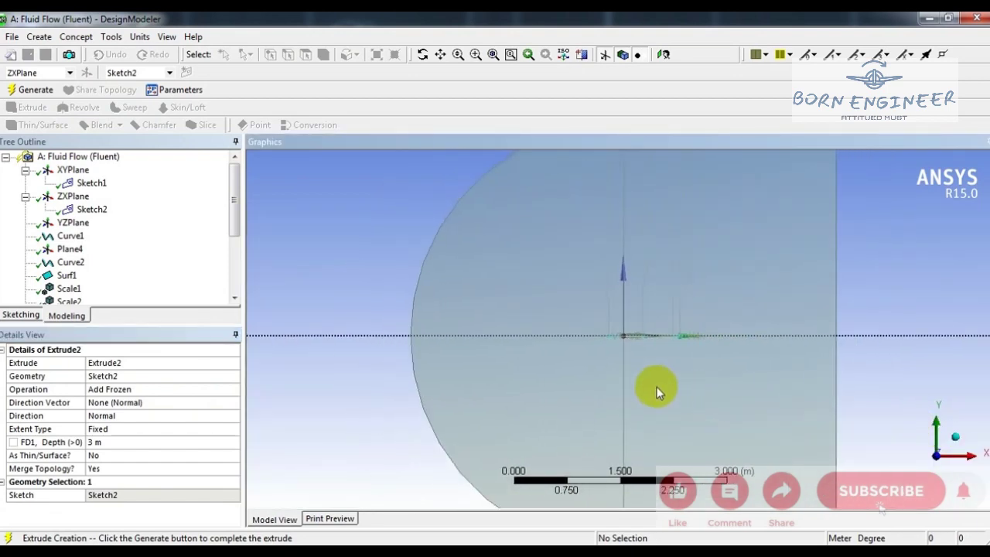
click(130, 417)
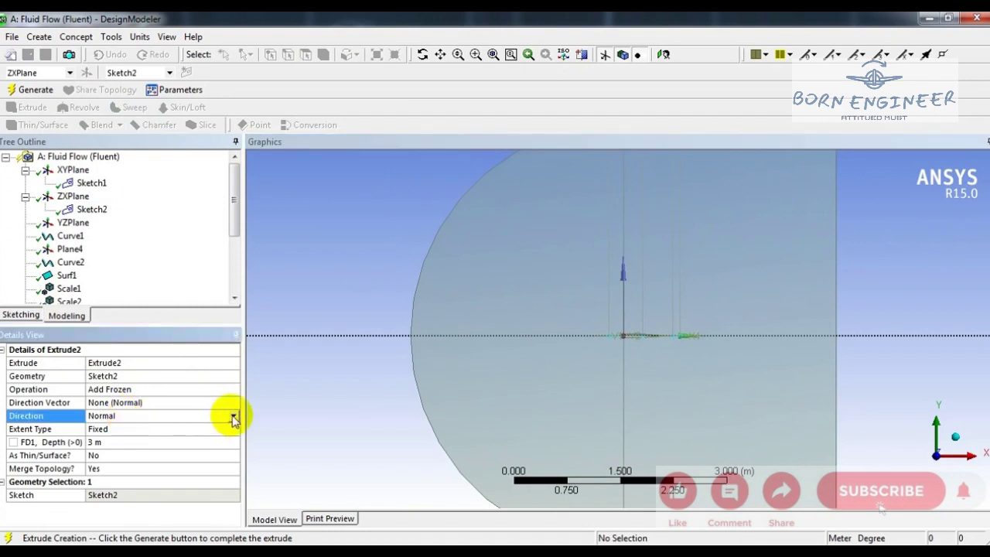
click(233, 416)
click(147, 447)
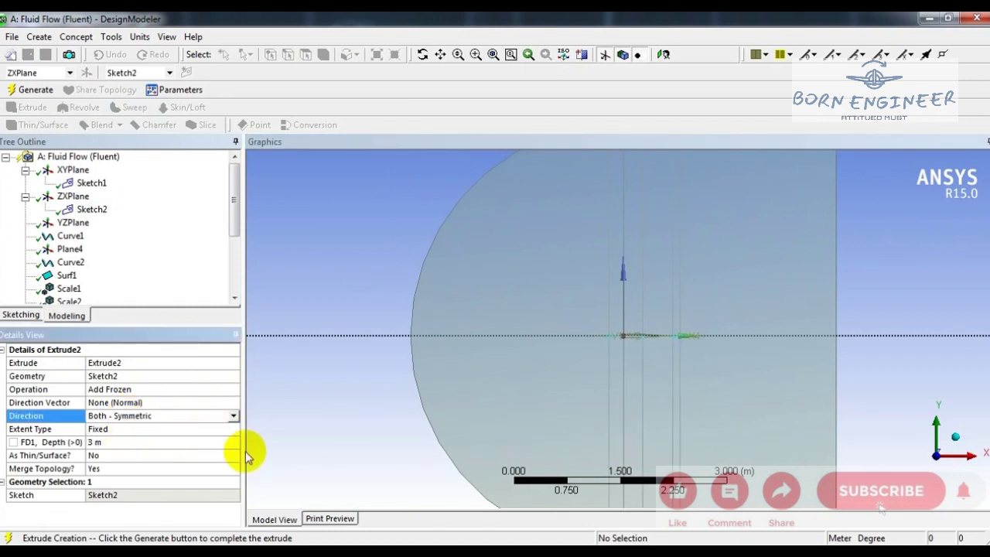
click(151, 442)
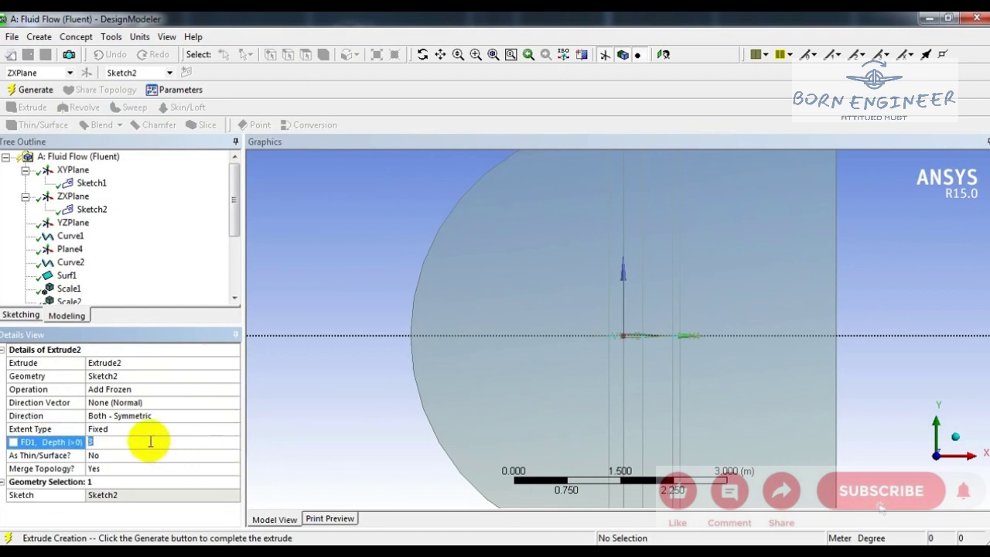
text(0.1)
key(Return)
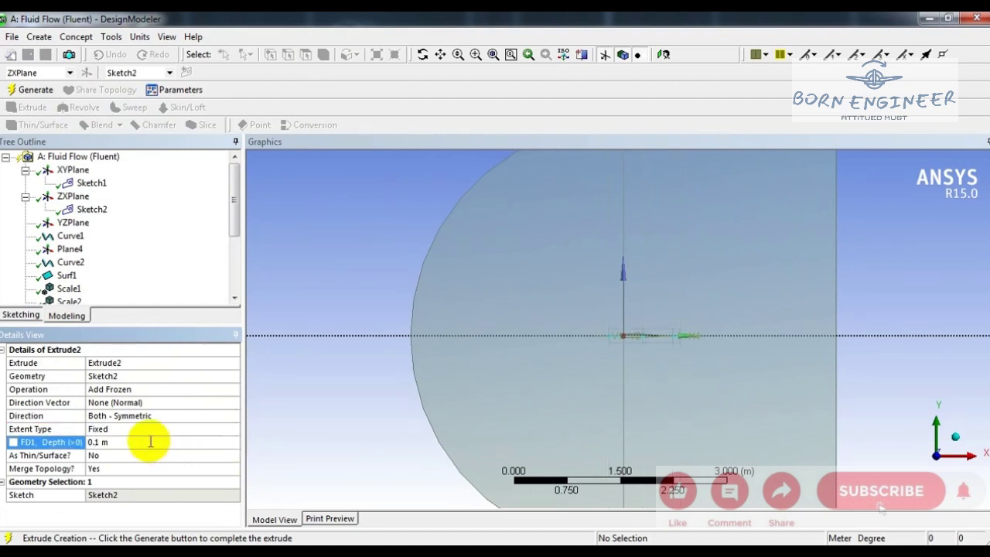
Check the extrusion preview around the airfoil and generate the frozen block enclosing the wing
scroll(669, 357, up, 5)
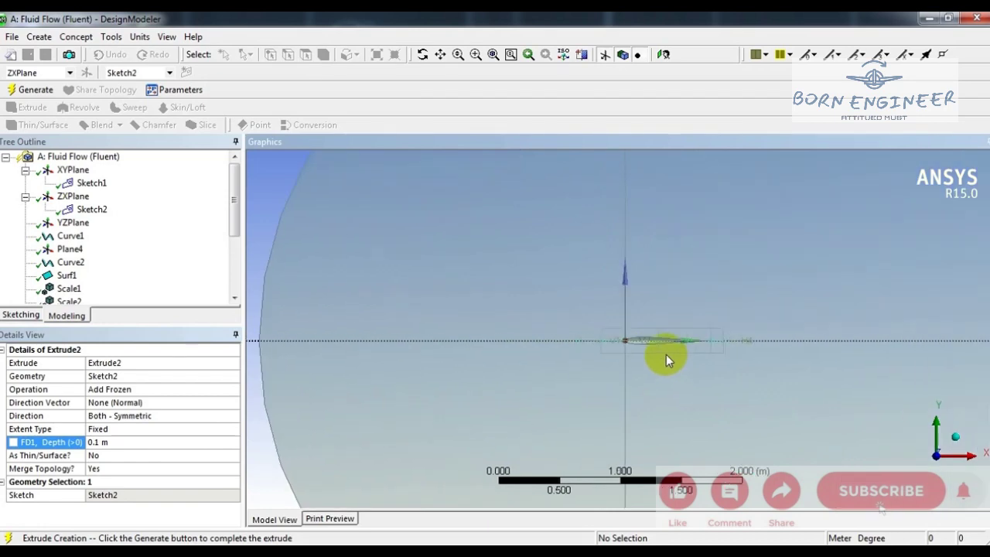
middle_drag(665, 355, 722, 409)
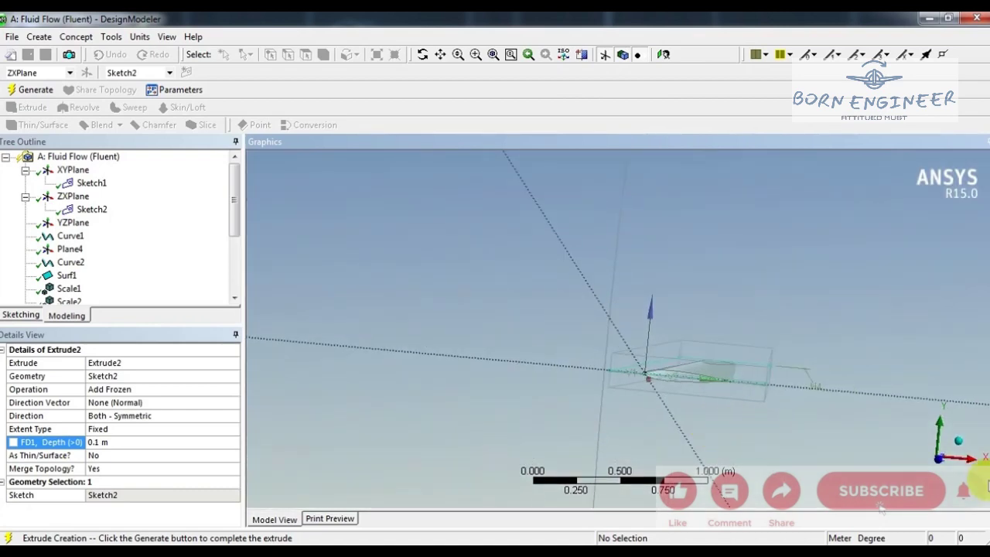
click(945, 463)
scroll(604, 336, up, 5)
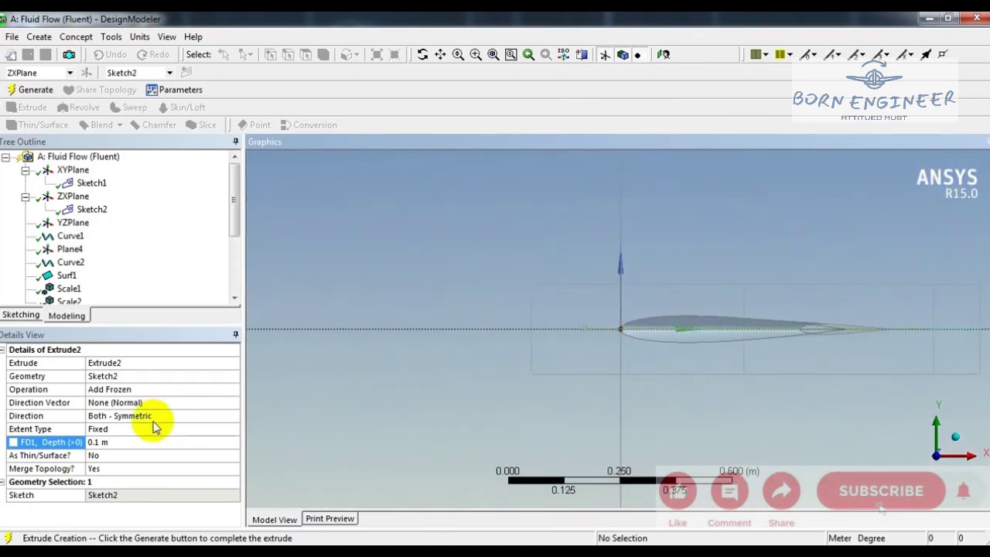
click(31, 91)
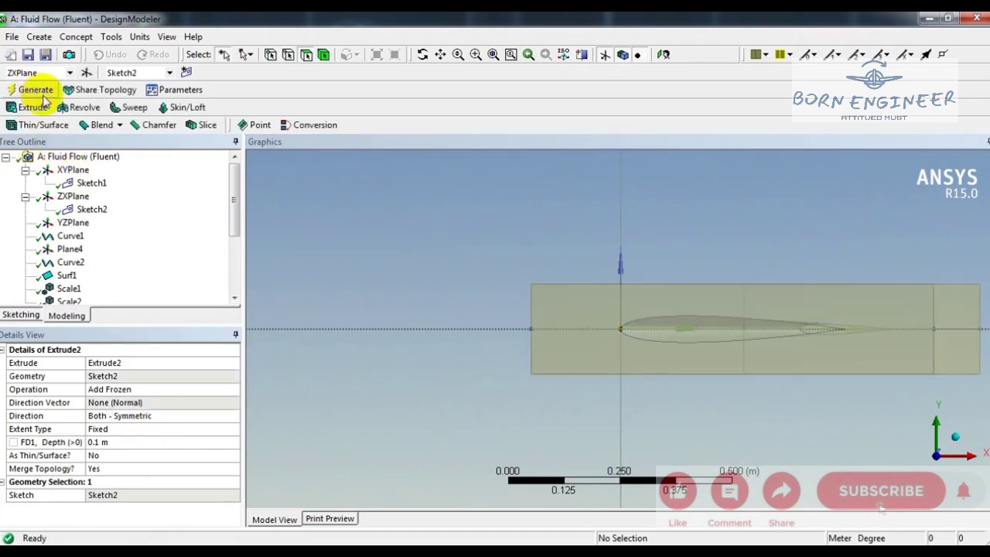
middle_drag(720, 389, 739, 437)
scroll(735, 427, down, 2)
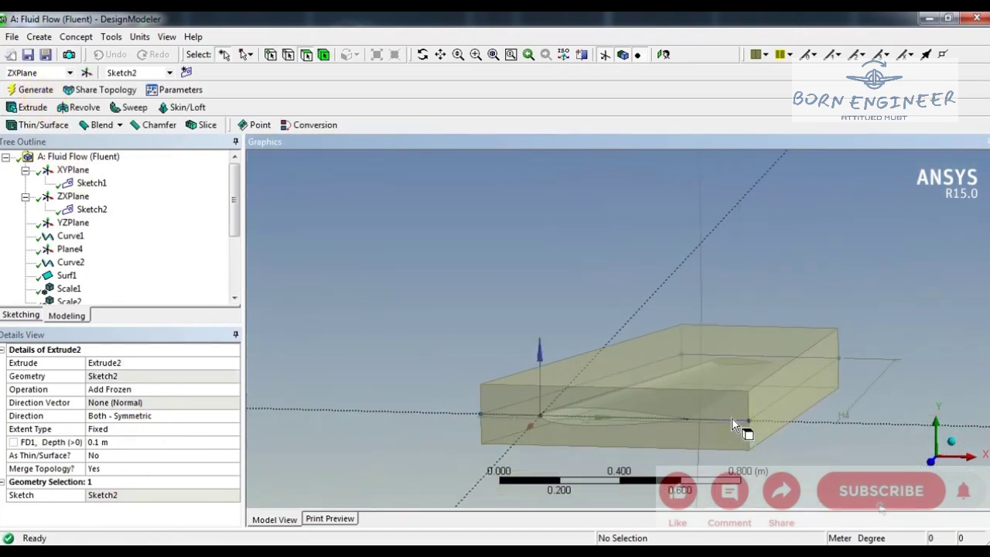
Create a new sketch on the ZX plane over the frozen block around the wing
click(933, 429)
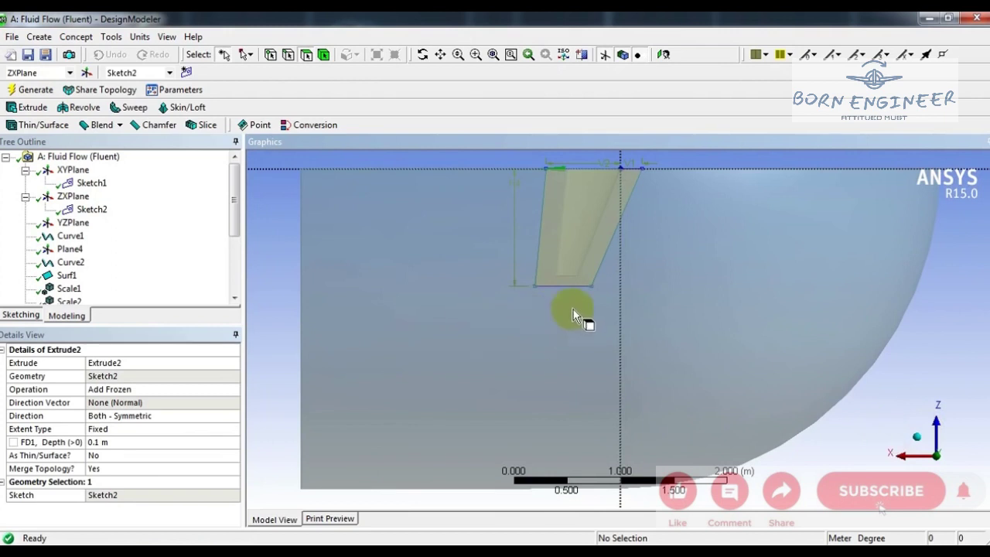
click(476, 55)
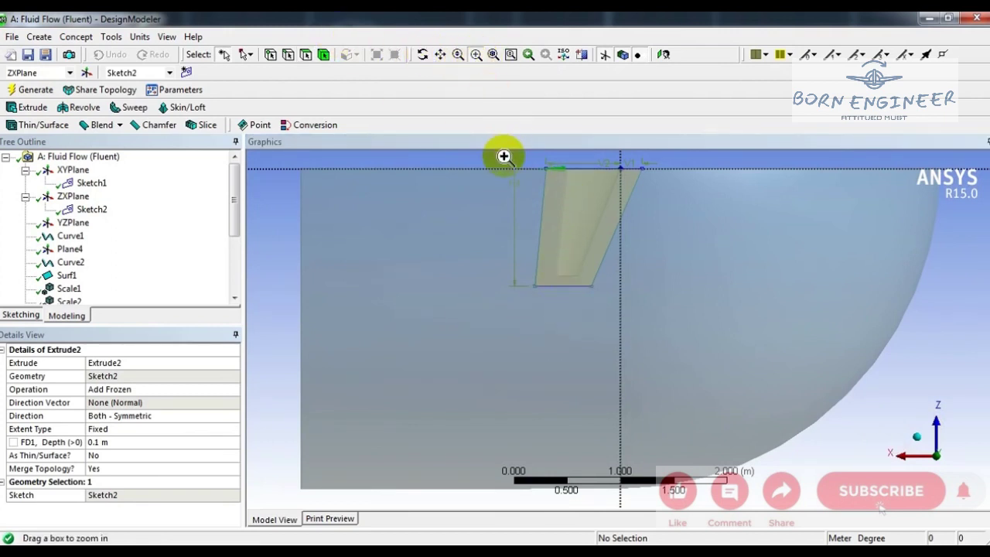
mouse_move(503, 159)
mouse_down()
mouse_move(608, 245)
mouse_move(655, 294)
mouse_move(648, 294)
mouse_up()
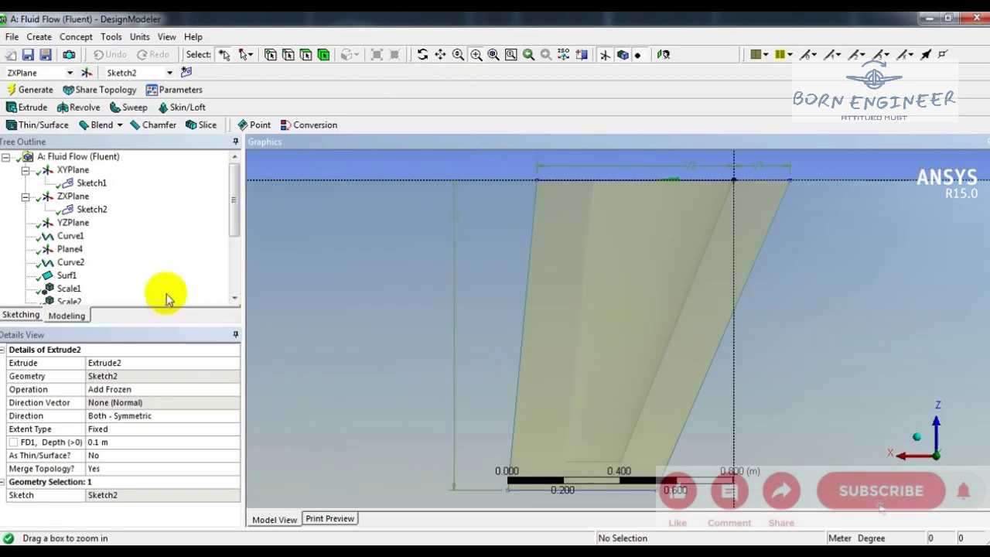
click(78, 196)
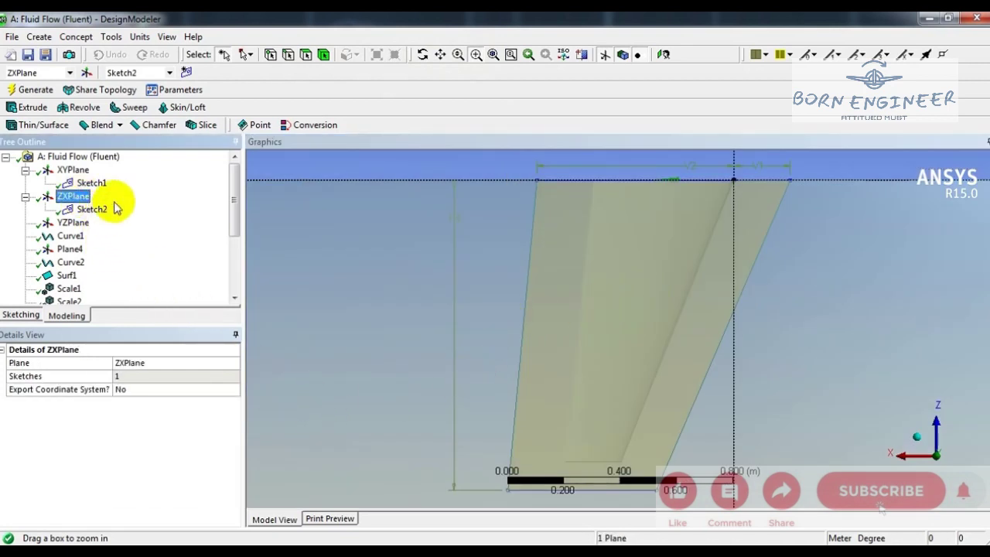
click(186, 72)
click(16, 315)
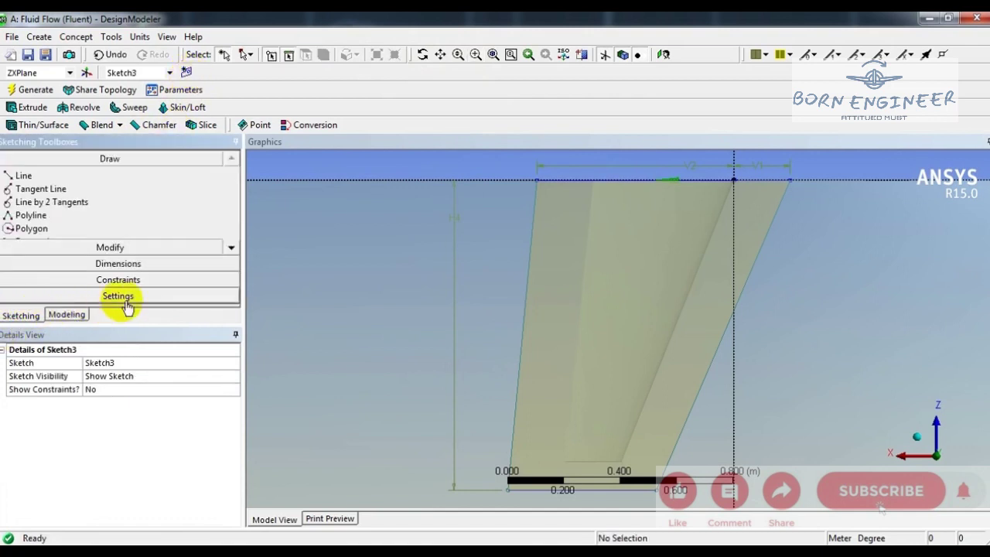
click(29, 177)
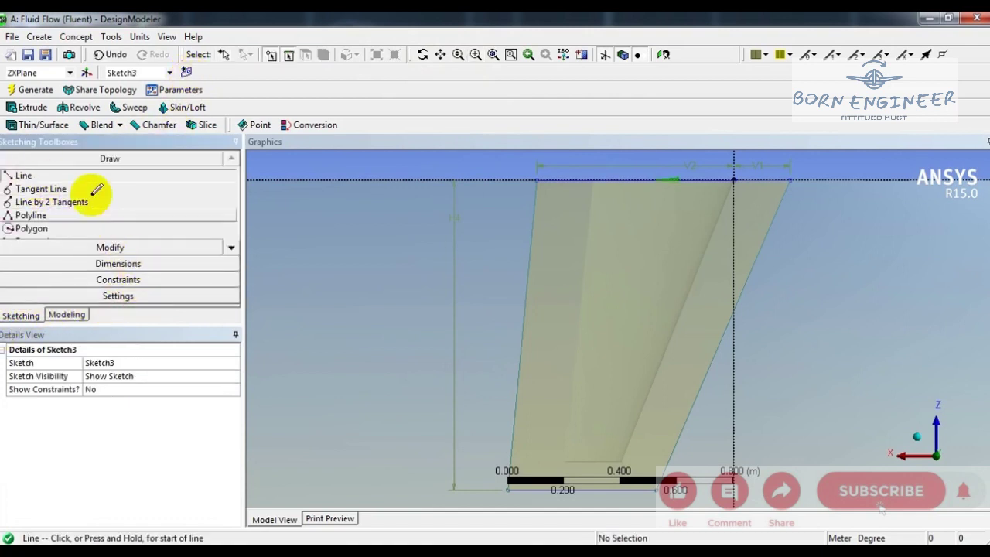
click(716, 180)
click(593, 484)
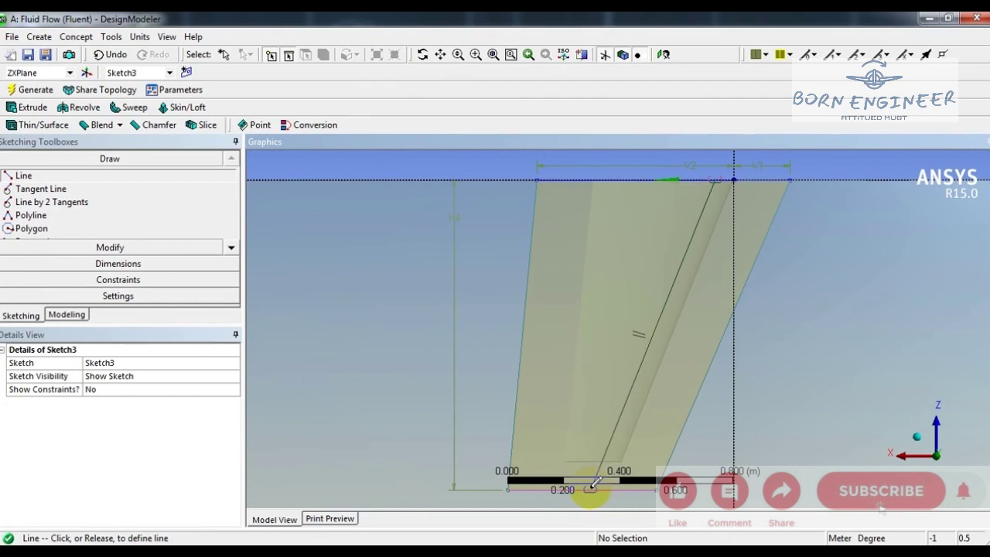
click(637, 450)
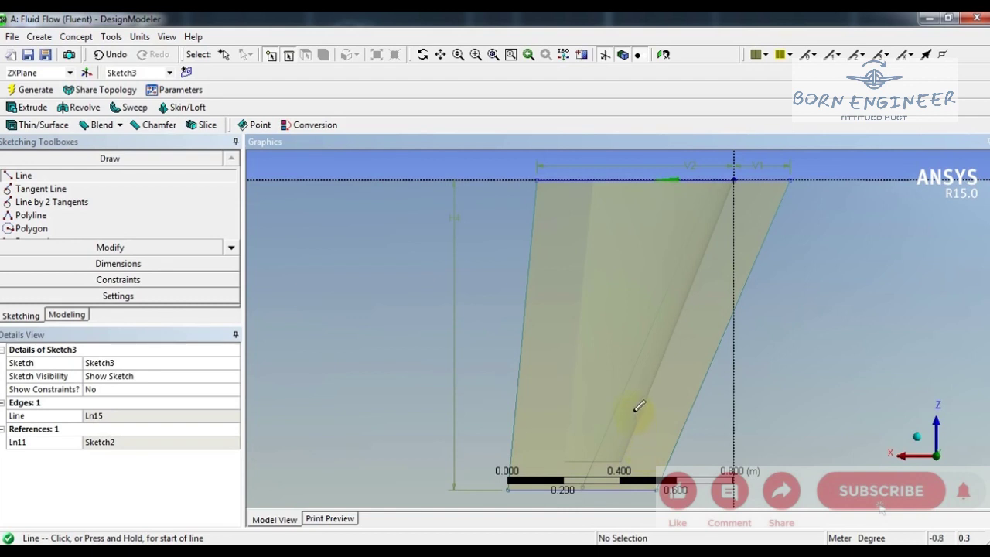
key(Escape)
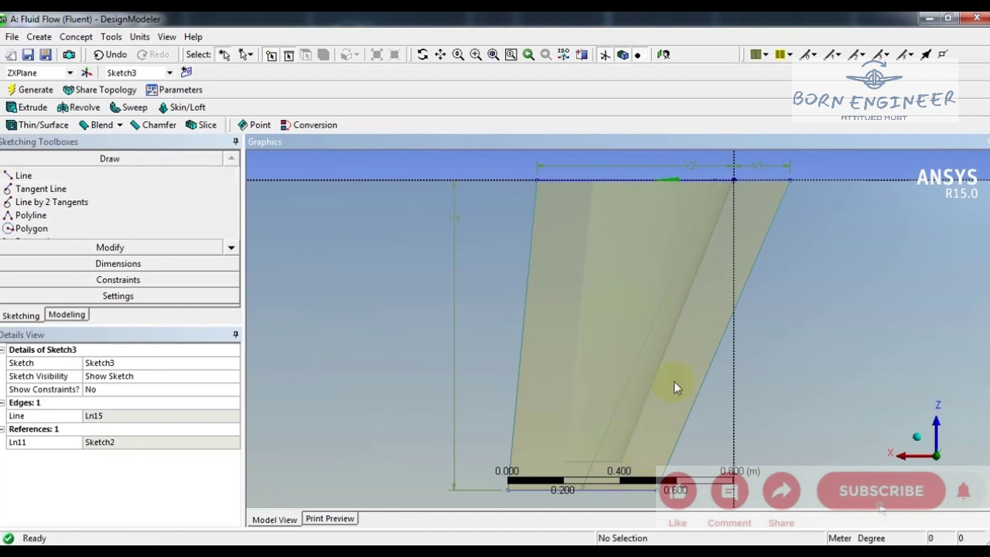
click(646, 346)
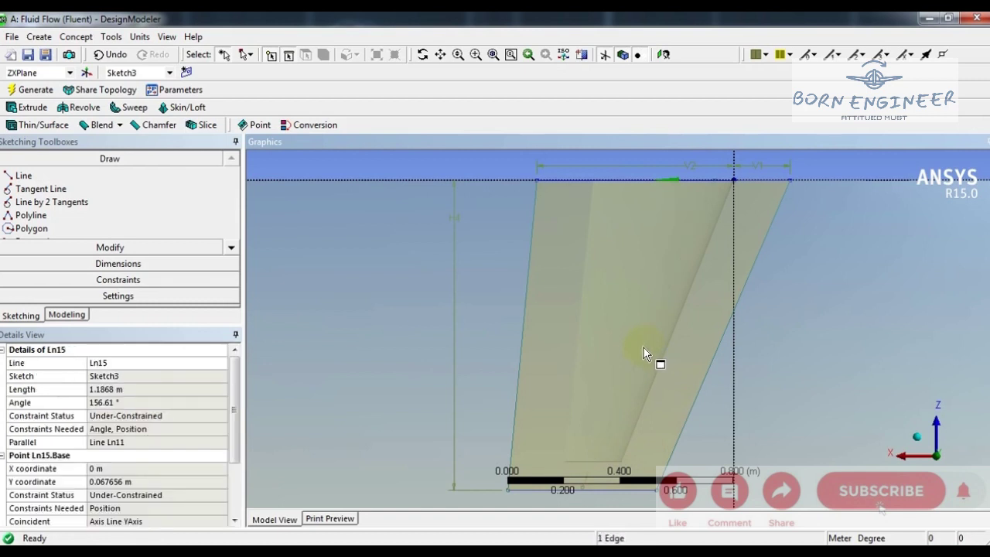
click(643, 347)
Draw two spanwise lines from the block outline's root edge to its tip edge, one near the wing's leading edge and one further aft
click(24, 176)
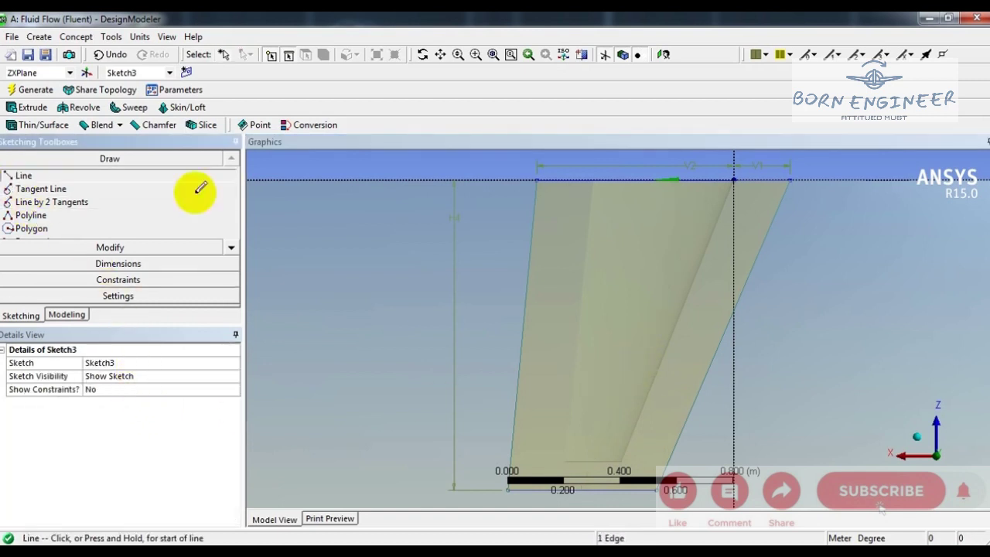
click(718, 177)
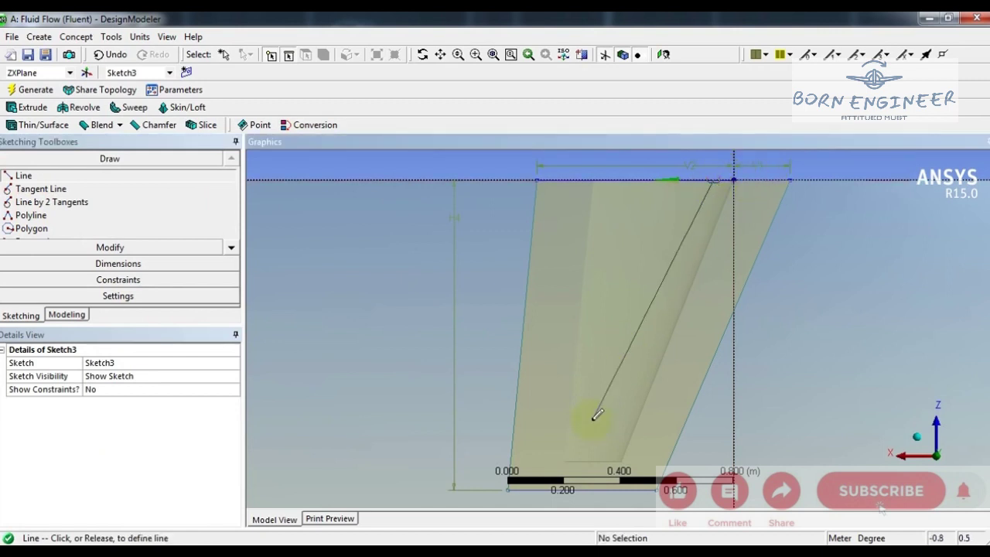
click(600, 487)
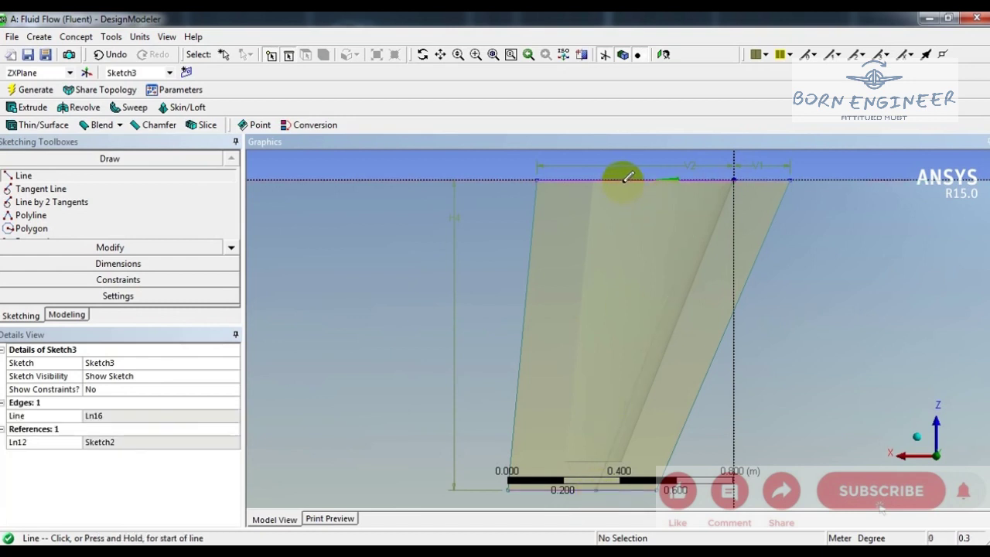
click(624, 180)
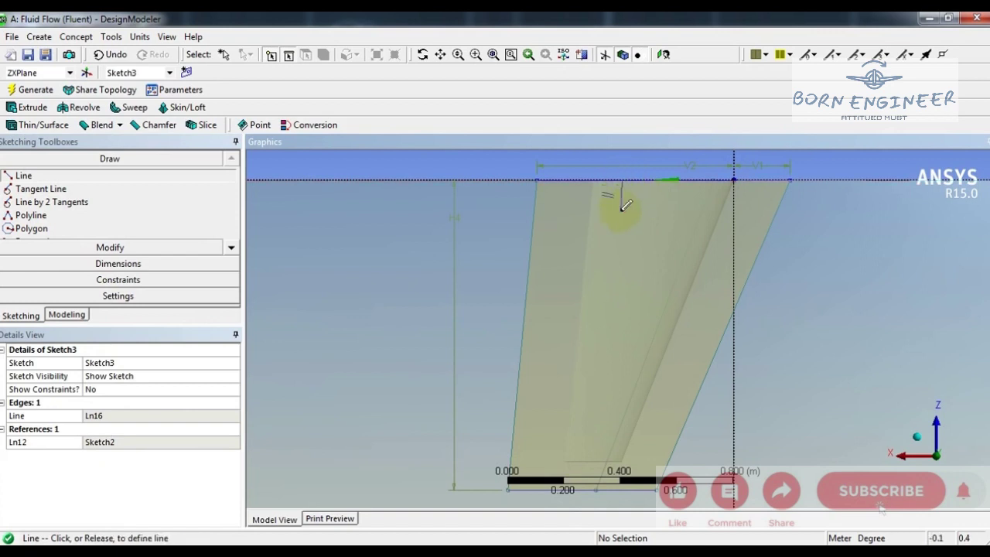
click(586, 486)
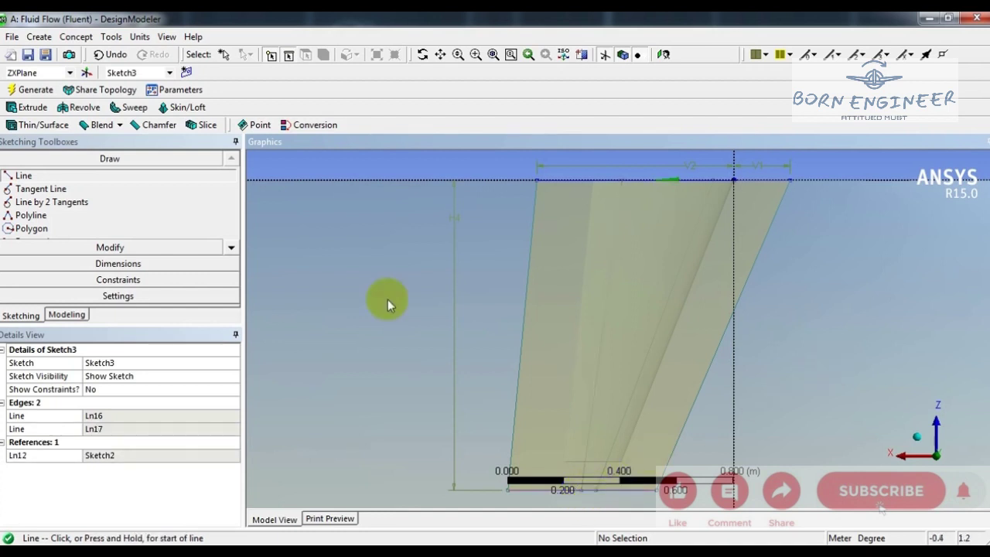
Create line bodies from Sketch3 with Lines From Sketches, using the Add Material operation, and generate them
click(67, 315)
click(71, 37)
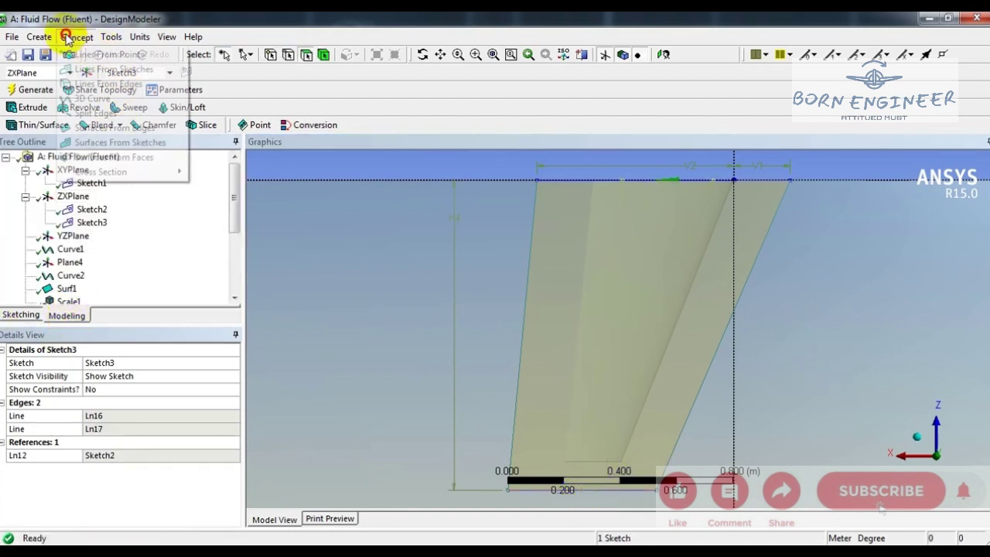
click(113, 68)
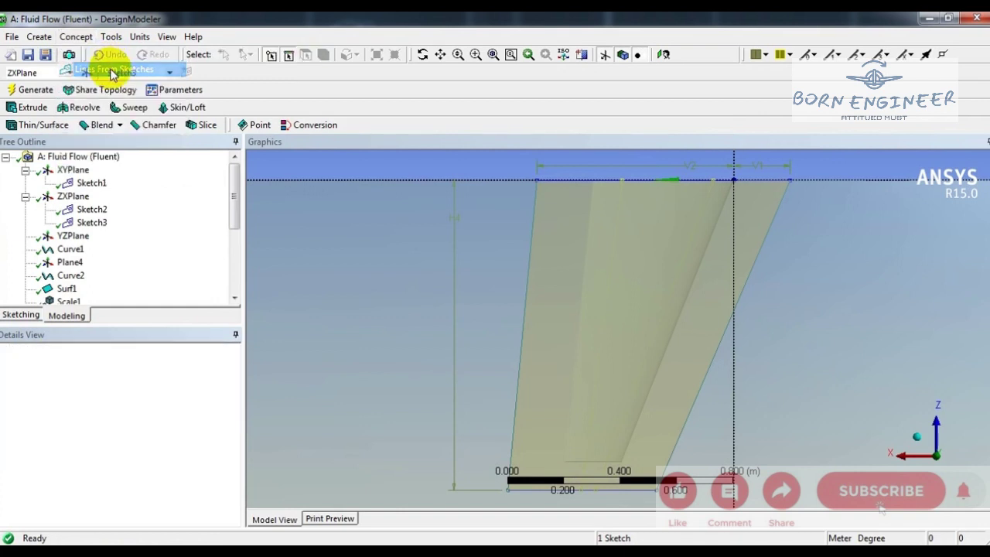
click(91, 222)
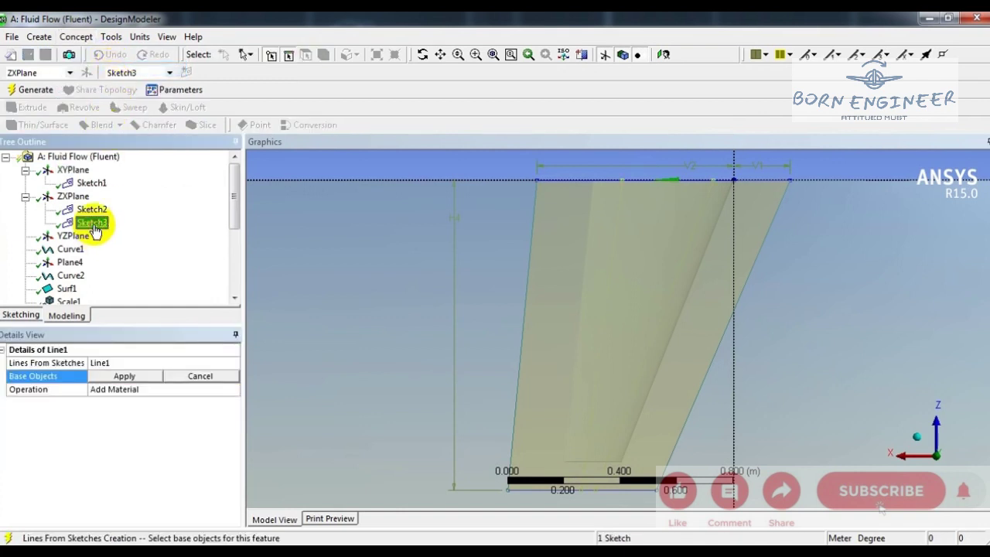
click(124, 376)
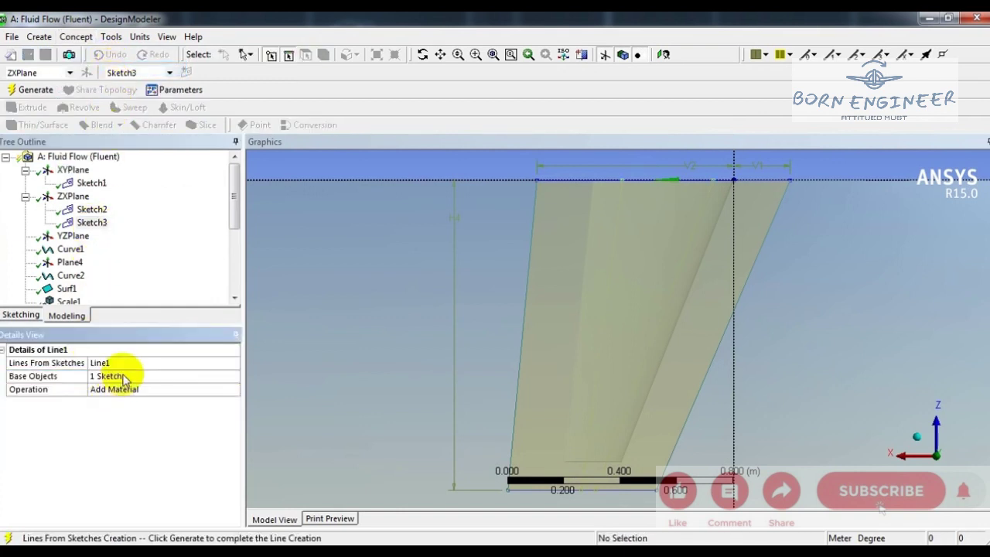
click(32, 89)
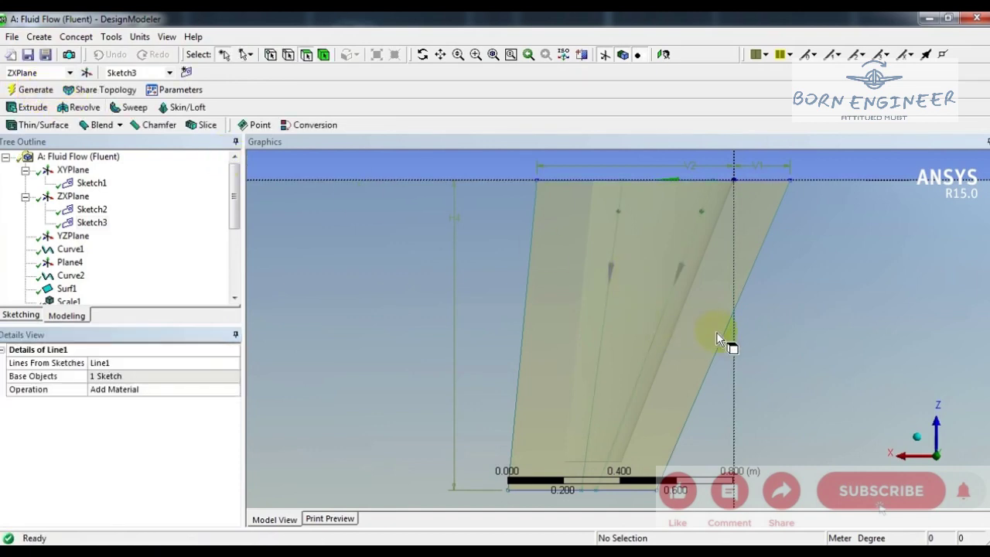
Start an Edges On Face projection with the two spanwise line bodies as its edges
click(111, 37)
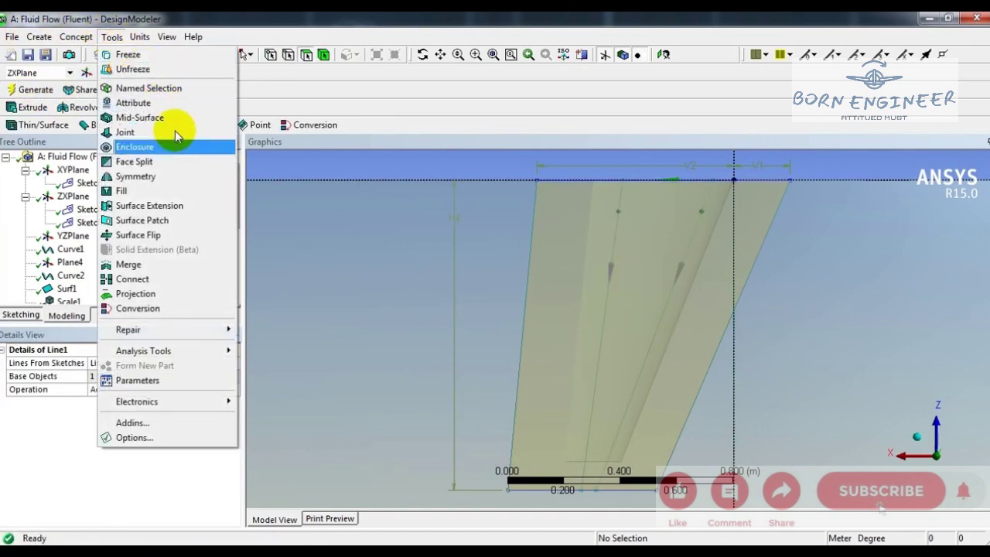
click(147, 294)
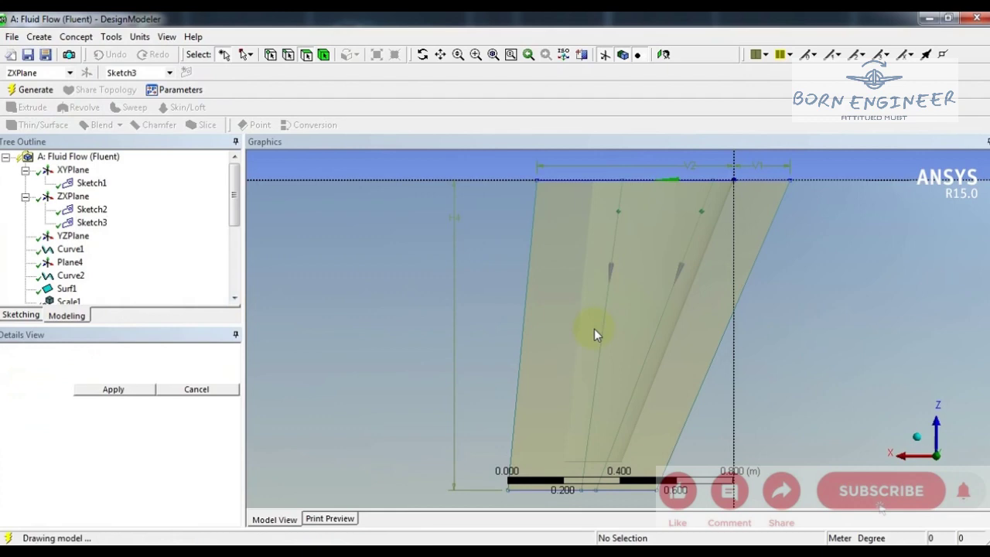
click(669, 304)
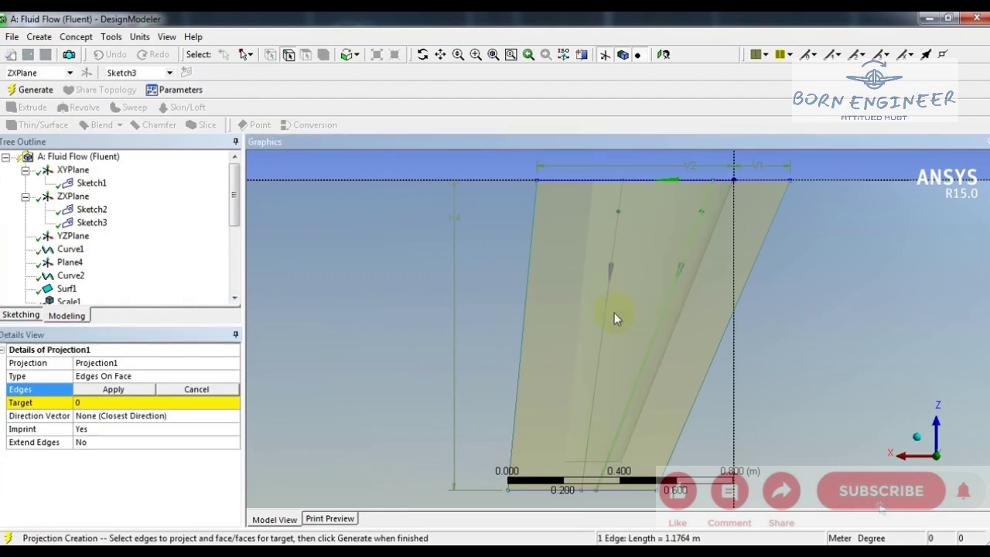
ctrl+click(602, 314)
click(113, 389)
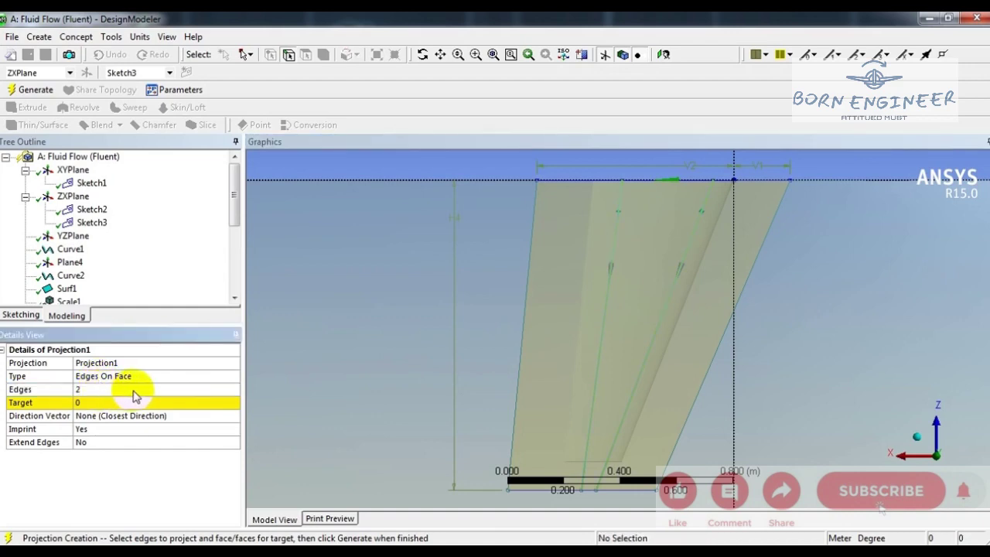
Begin choosing the projection's target and hide the frozen block solid that encloses the wing
click(123, 403)
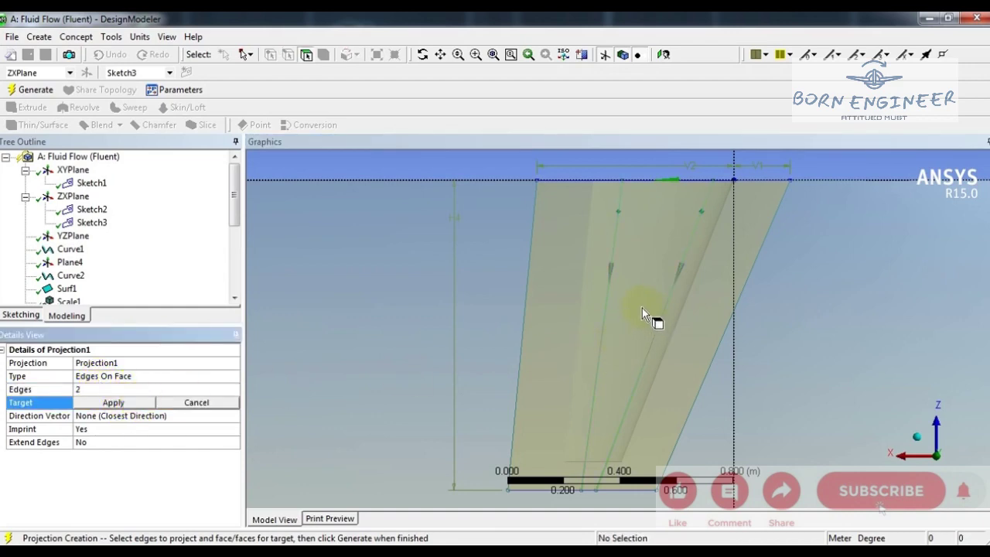
drag(234, 199, 233, 287)
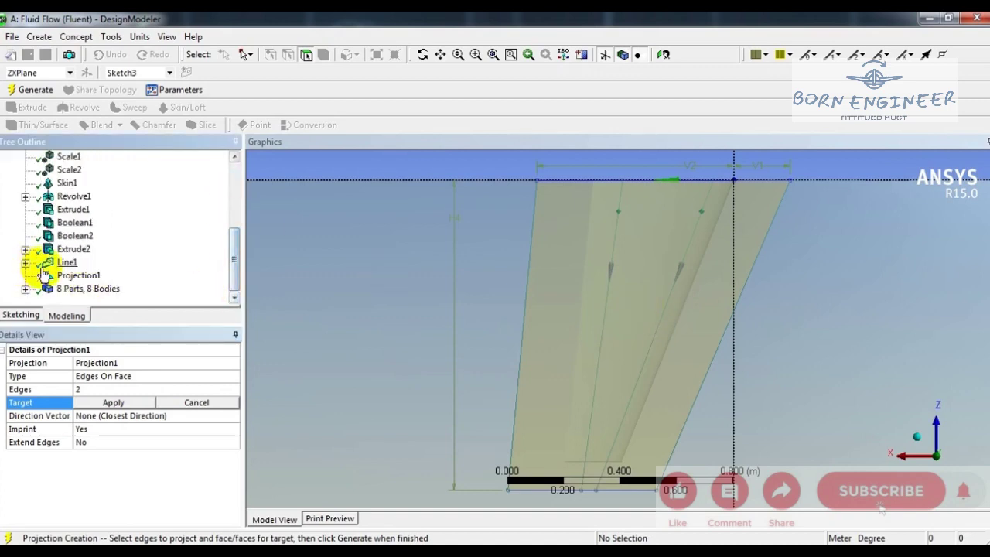
click(26, 289)
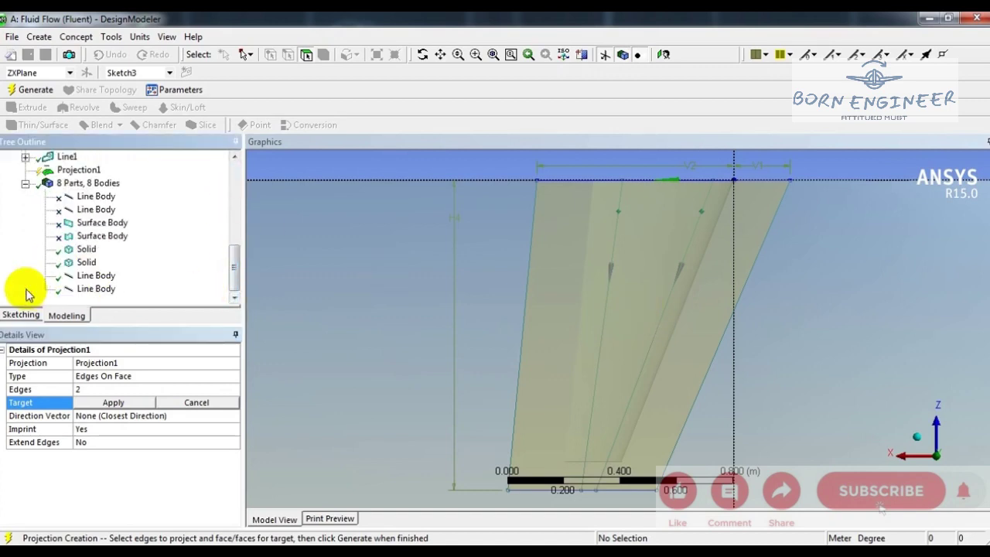
click(86, 263)
right_click(86, 265)
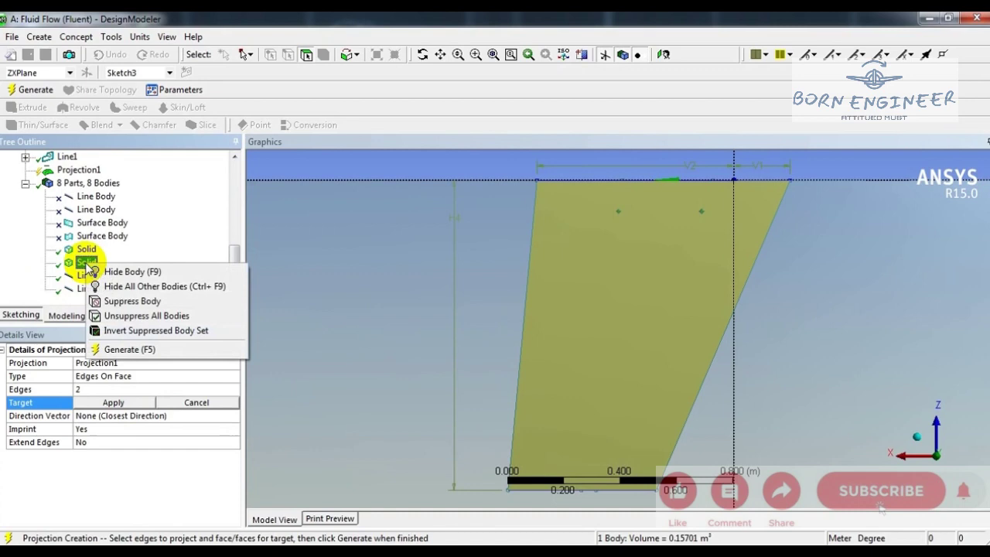
click(136, 273)
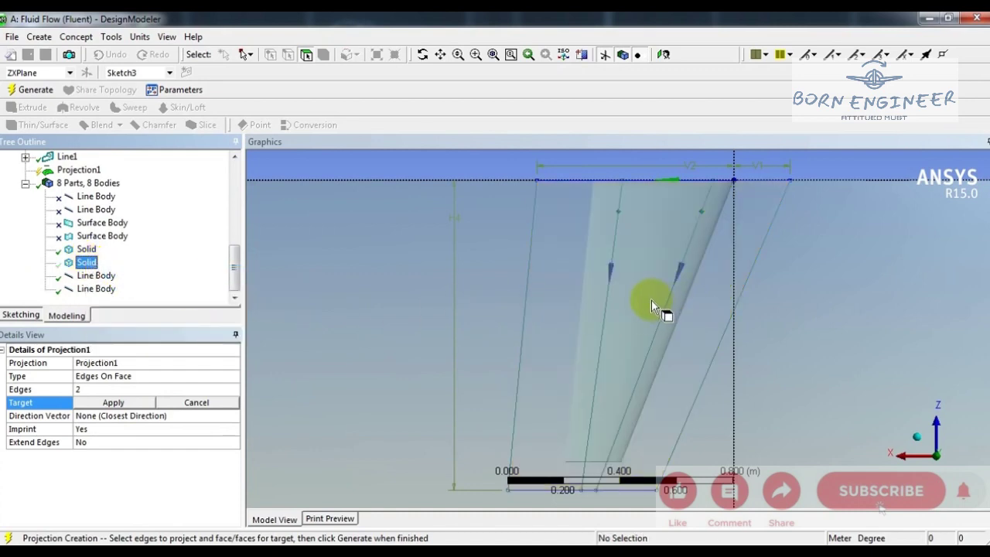
Set the wing surface inside the flow domain as the projection's target face
click(630, 298)
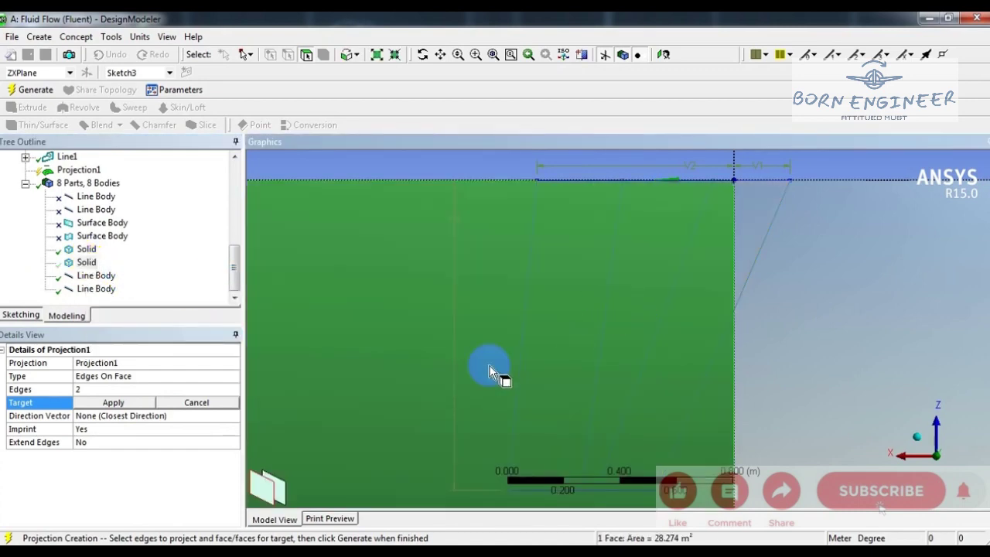
click(286, 495)
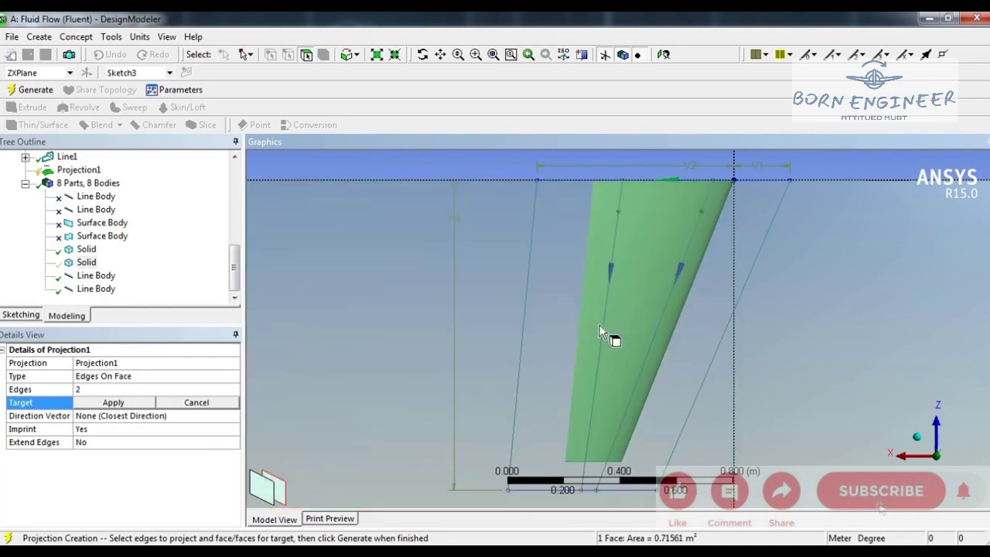
click(112, 403)
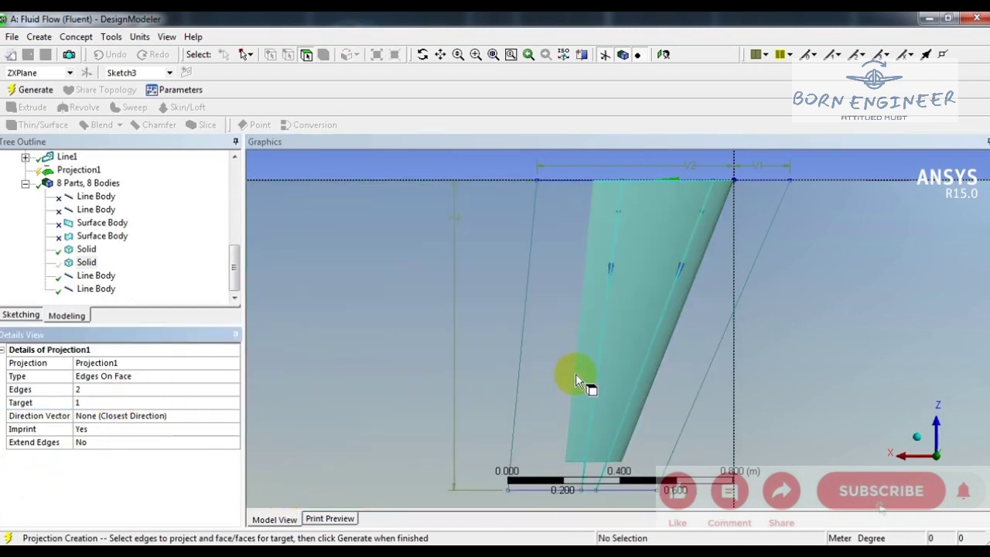
Set the projection's direction vector to the domain's straight vertical edge, pointing downward, and generate the projection
click(922, 445)
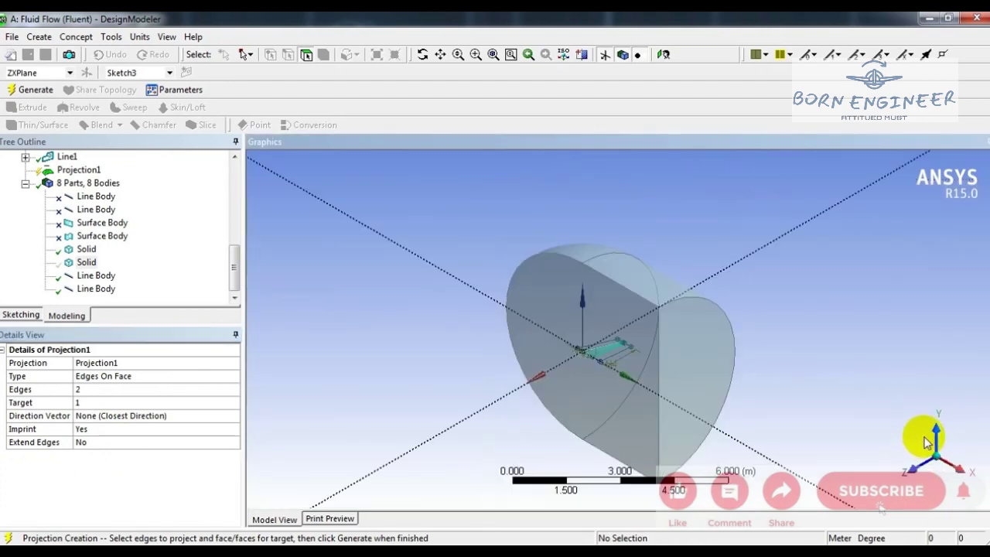
click(967, 459)
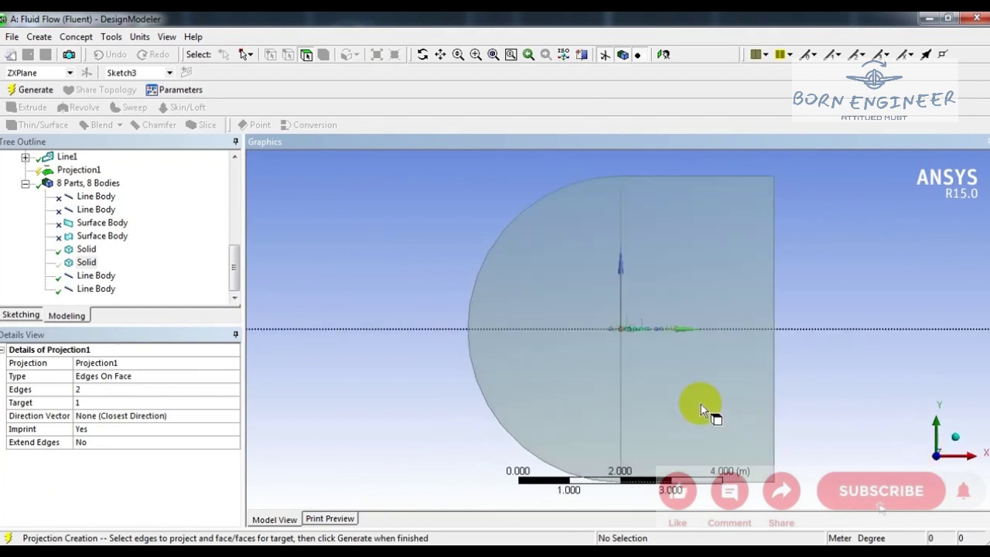
scroll(656, 387, up, 3)
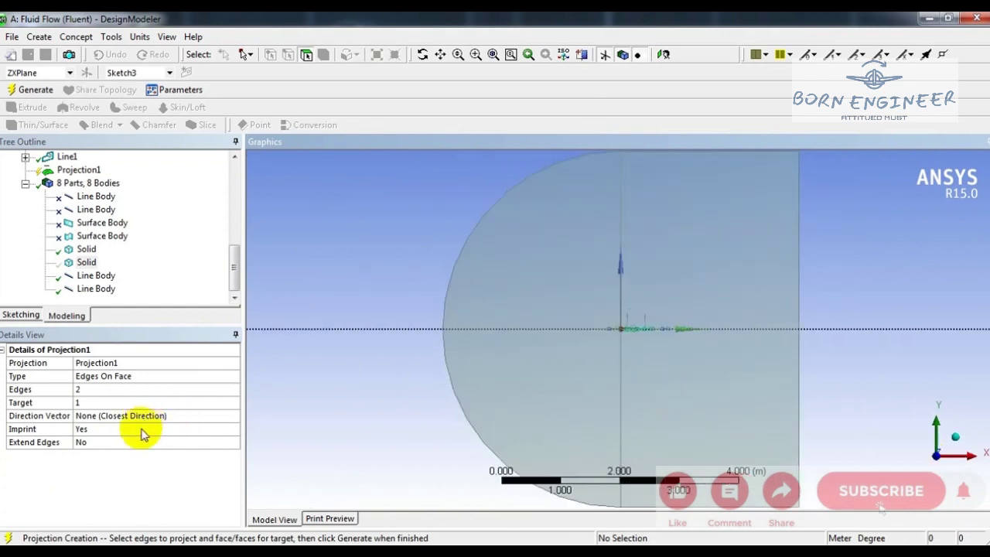
click(135, 418)
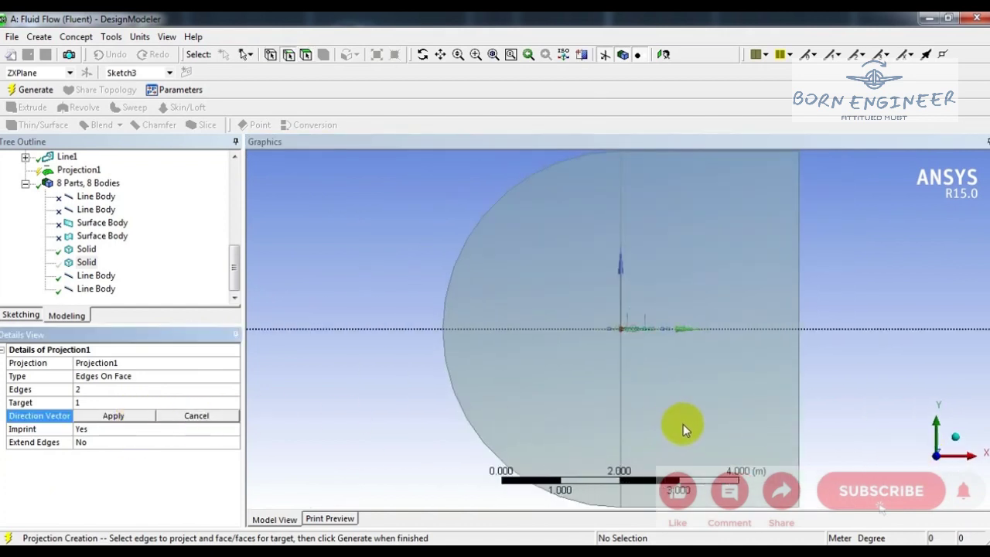
click(620, 411)
scroll(620, 411, down, 2)
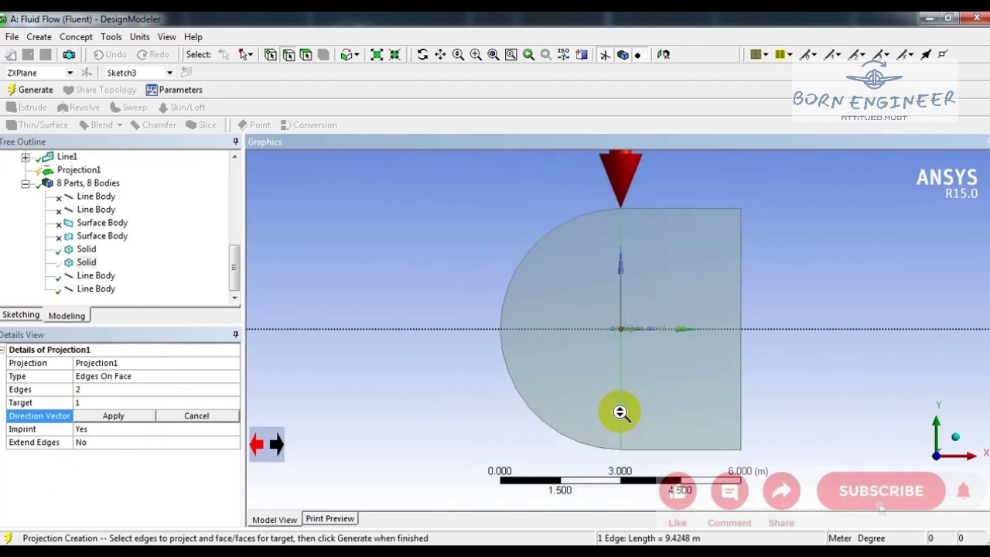
click(114, 415)
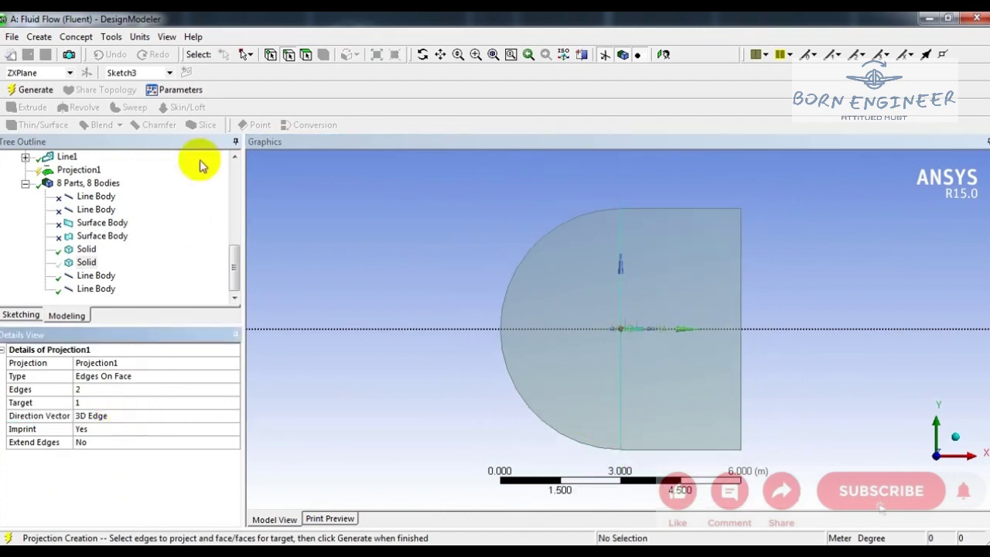
click(57, 90)
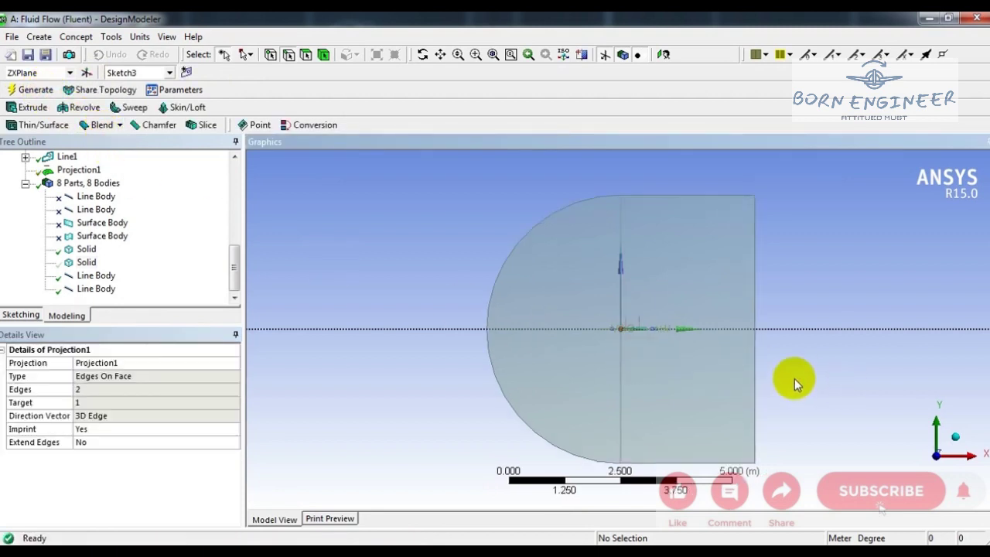
Examine the wing's root profile edges to check where the first projection split them
scroll(596, 339, up, 6)
mouse_move(725, 367)
middle_down()
mouse_move(707, 387)
mouse_move(707, 470)
mouse_move(704, 453)
mouse_move(604, 408)
middle_up()
scroll(604, 408, down, 1)
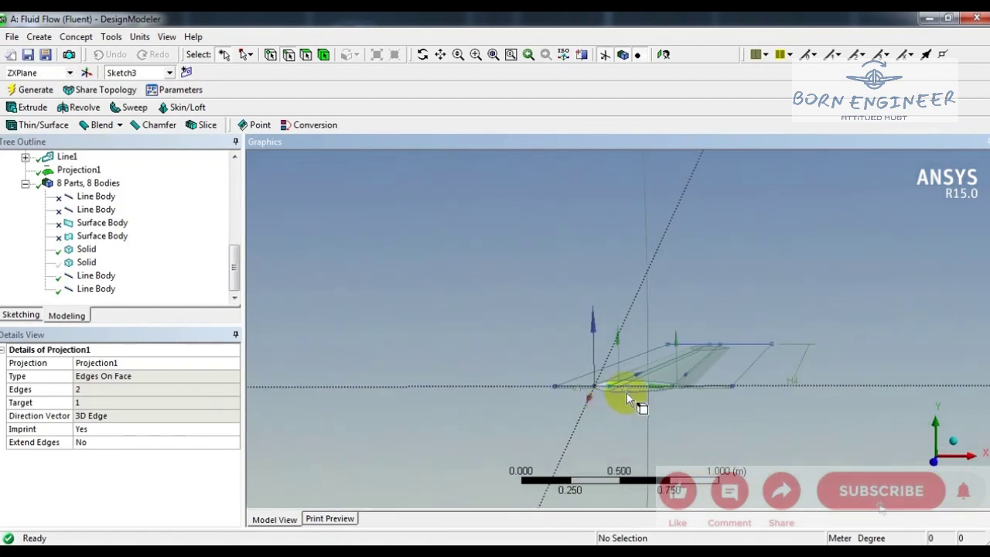
click(625, 391)
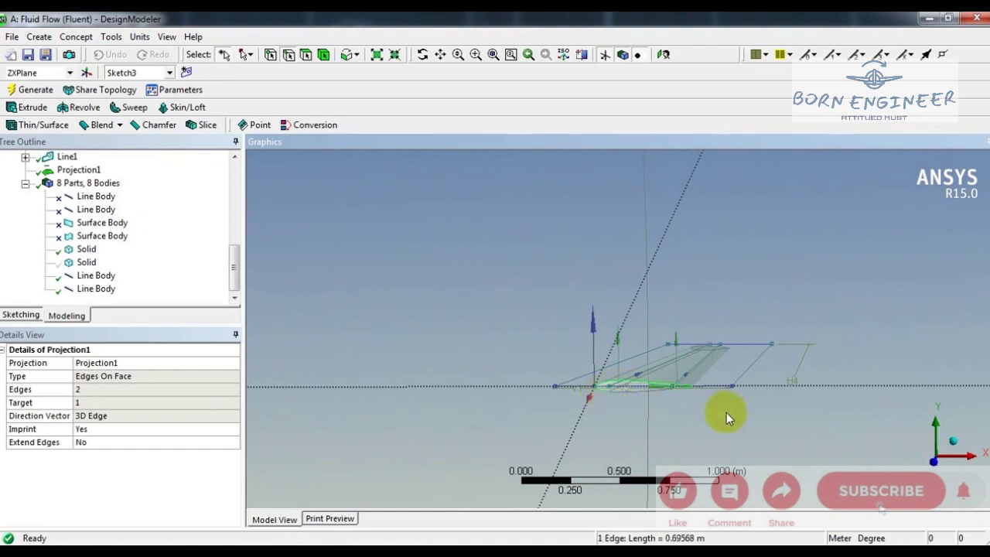
click(647, 394)
middle_drag(691, 393, 681, 332)
scroll(679, 338, down, 1)
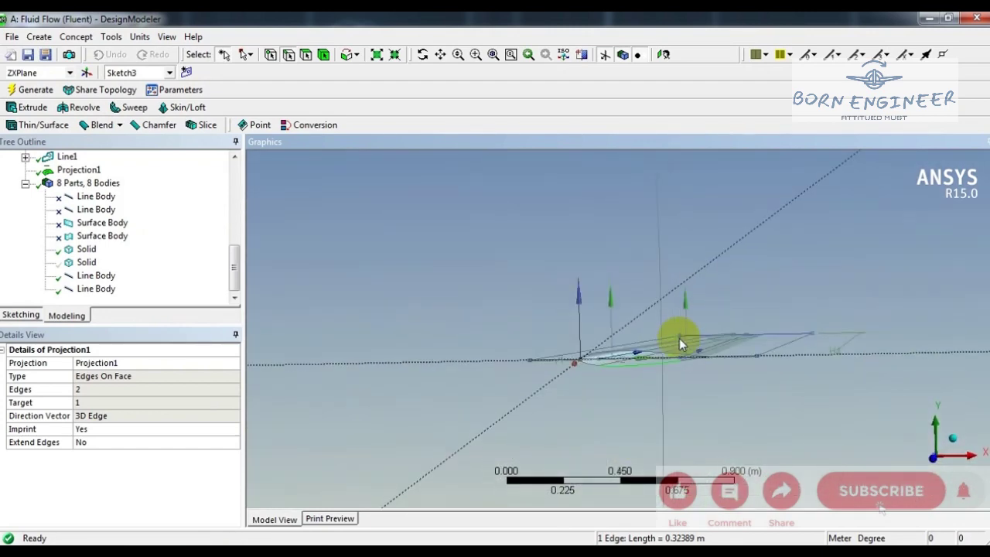
middle_drag(662, 382, 741, 405)
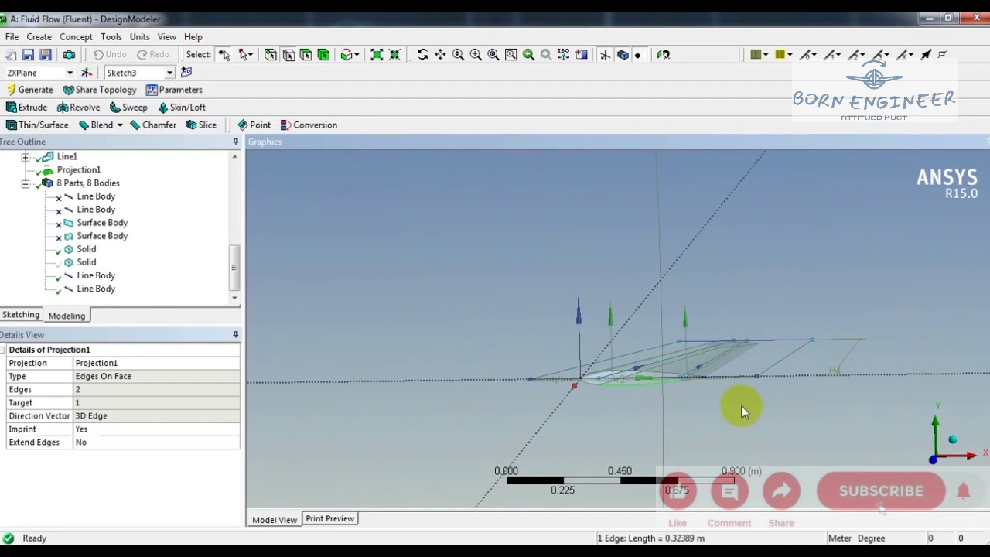
Start a second Edges On Face projection using the same two spanwise line bodies as its edges
click(934, 462)
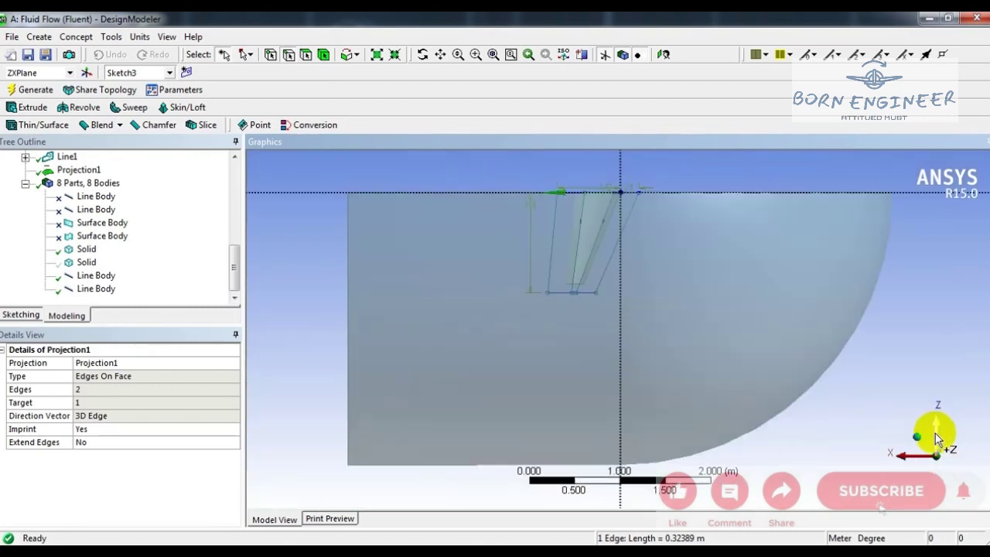
click(926, 430)
scroll(619, 278, up, 3)
scroll(510, 239, down, 2)
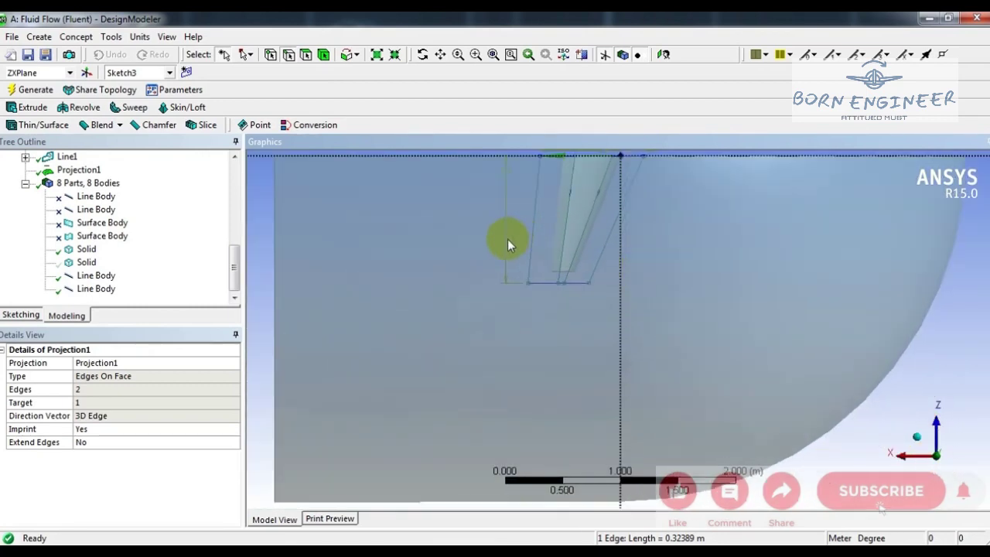
click(111, 37)
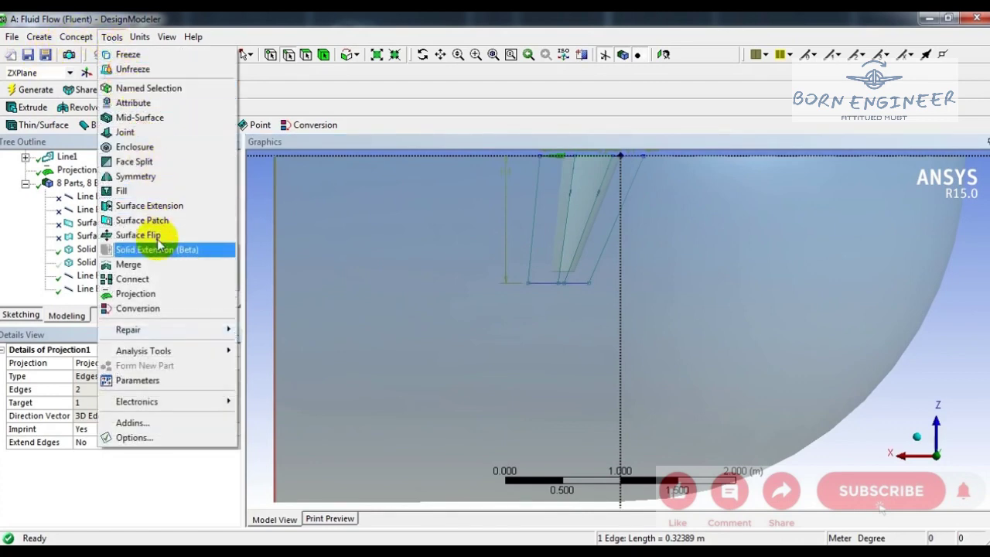
click(153, 292)
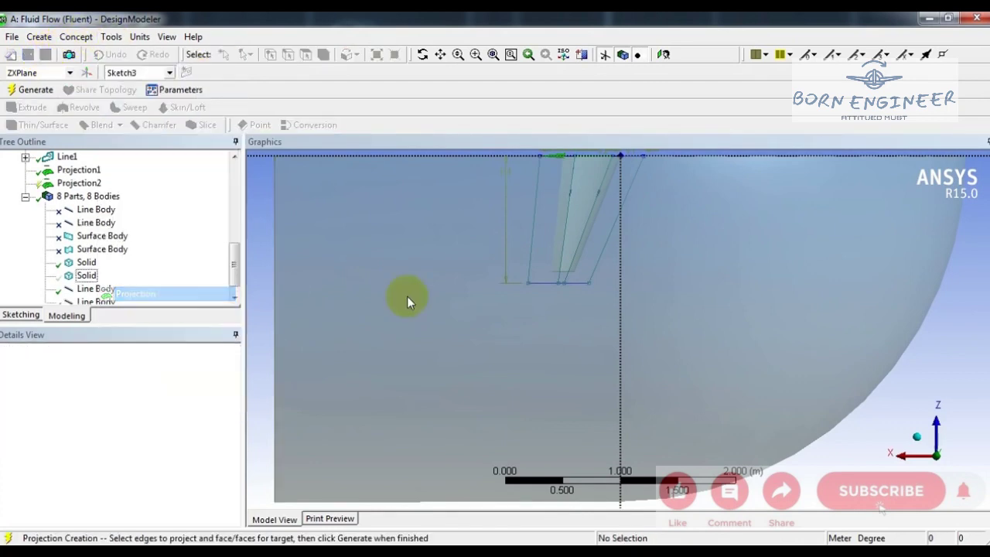
click(559, 278)
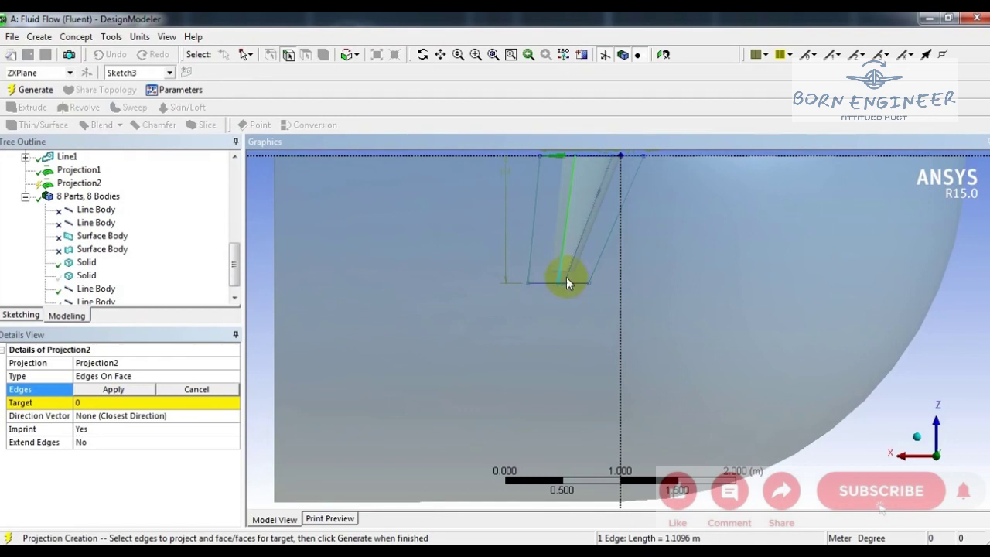
ctrl+click(569, 278)
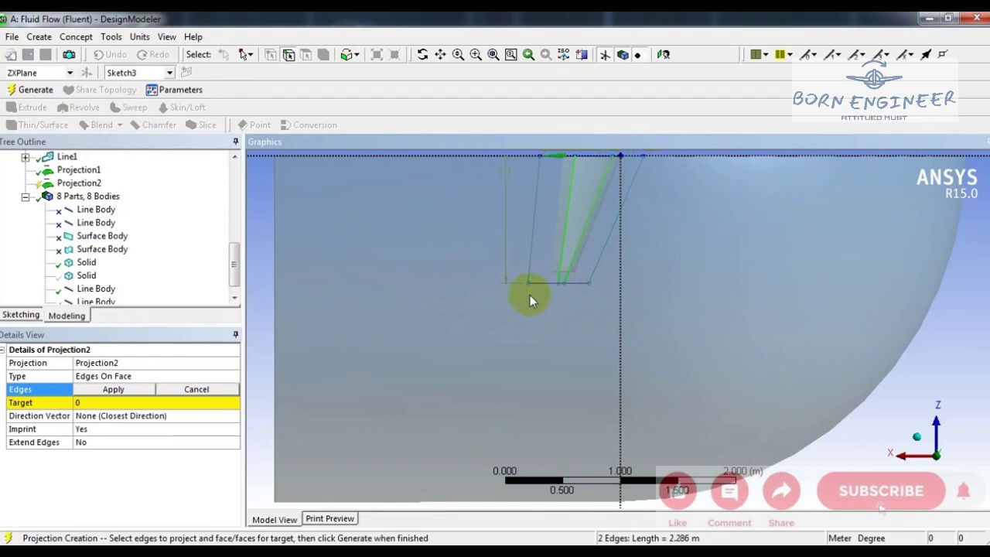
click(113, 389)
Set the second projection's target to the wing surface surrounding the middle panel imprinted by the first projection
click(116, 402)
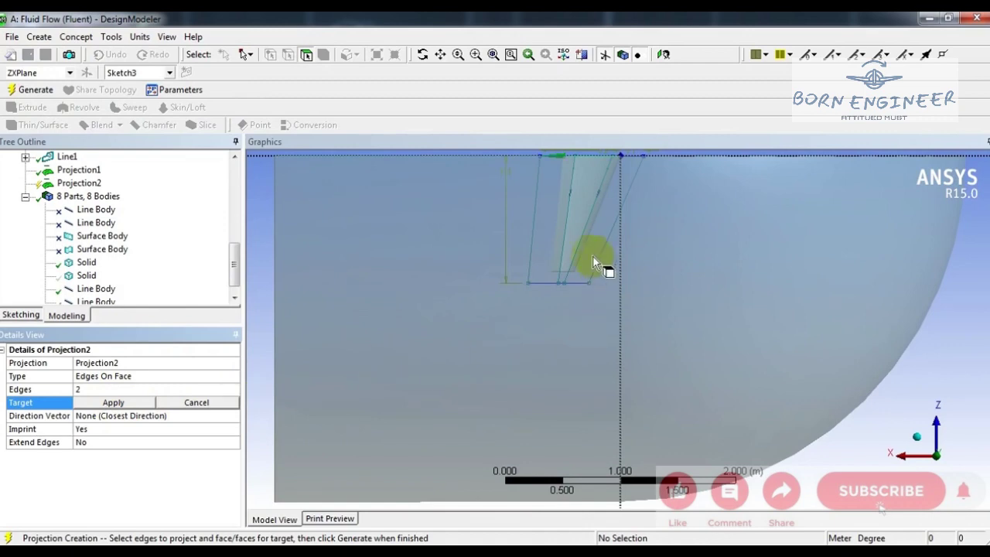
click(576, 235)
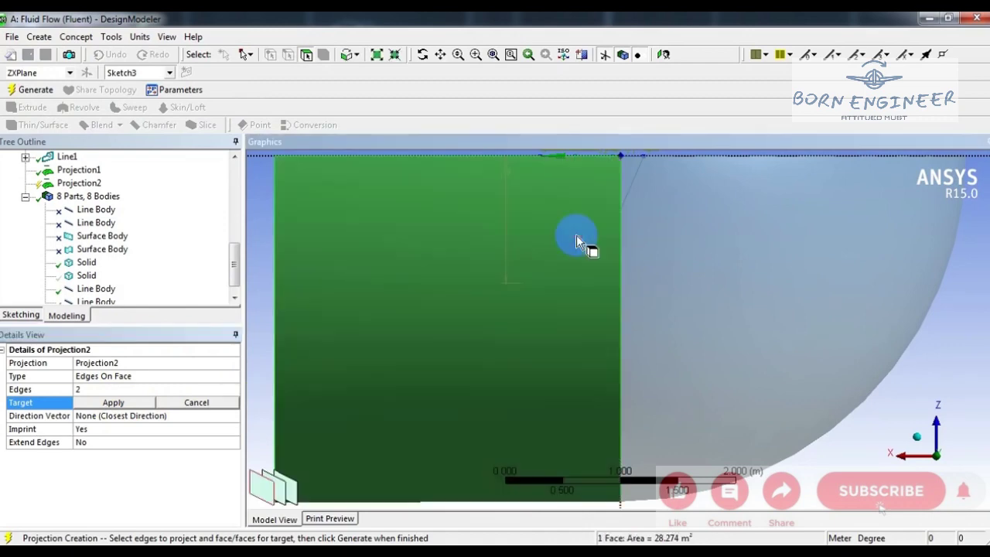
click(280, 484)
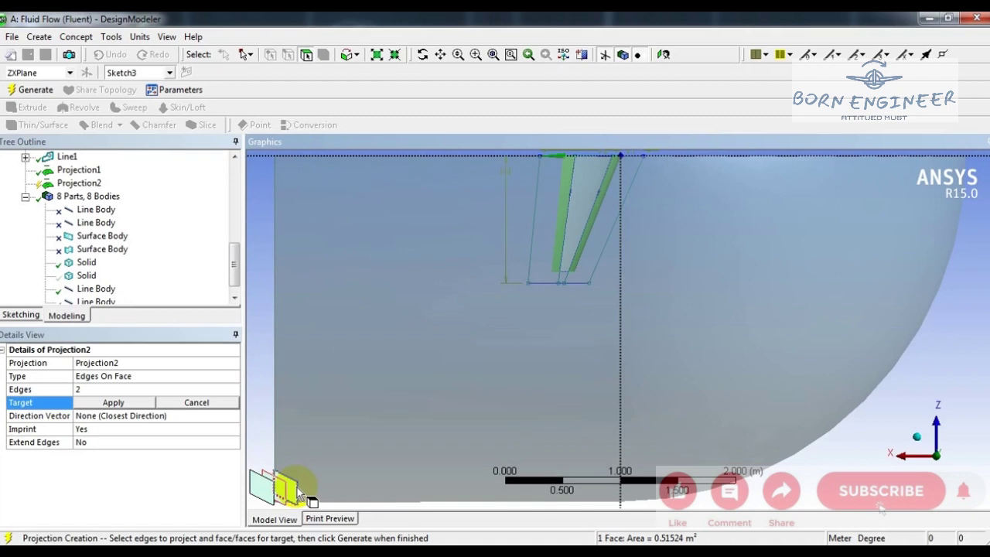
click(294, 492)
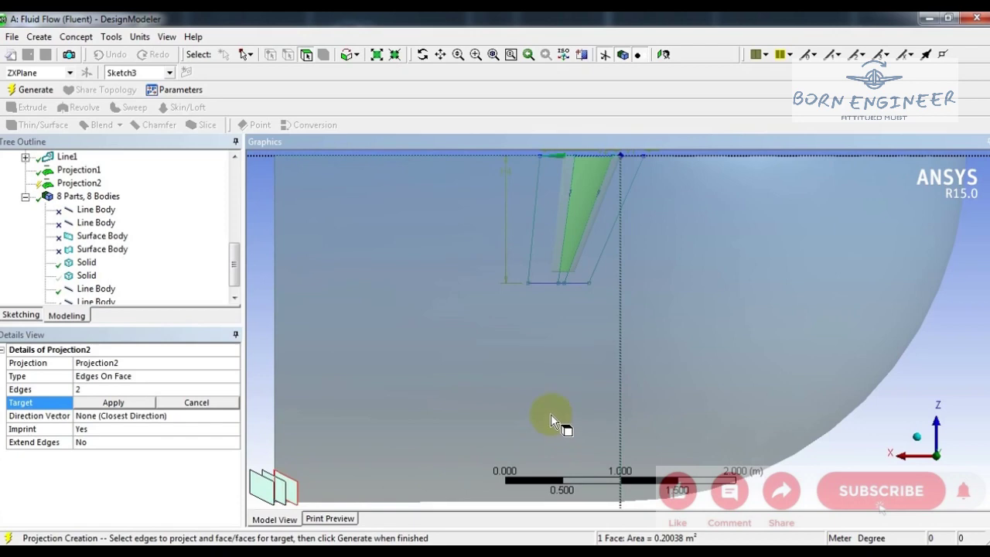
middle_drag(550, 414, 489, 362)
scroll(409, 426, down, 3)
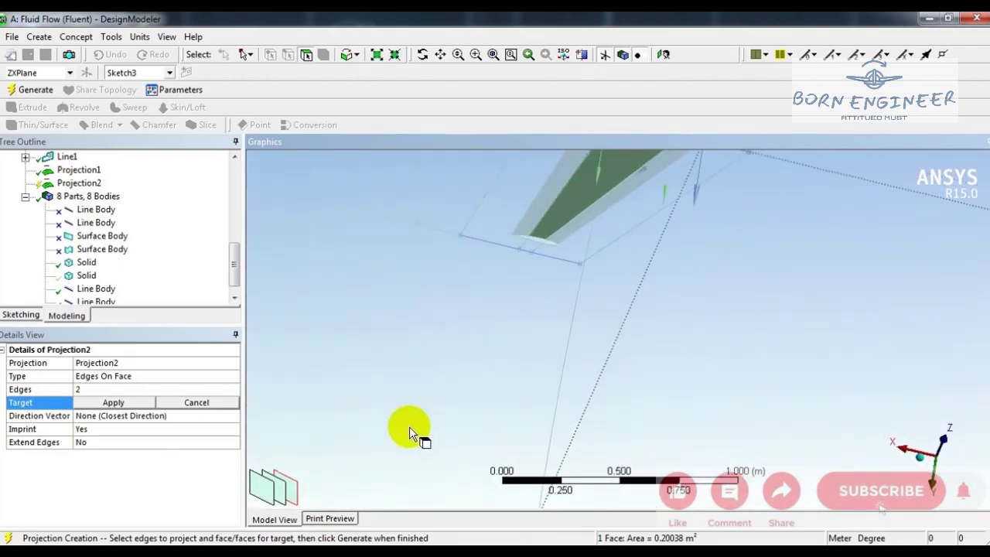
click(937, 464)
click(931, 478)
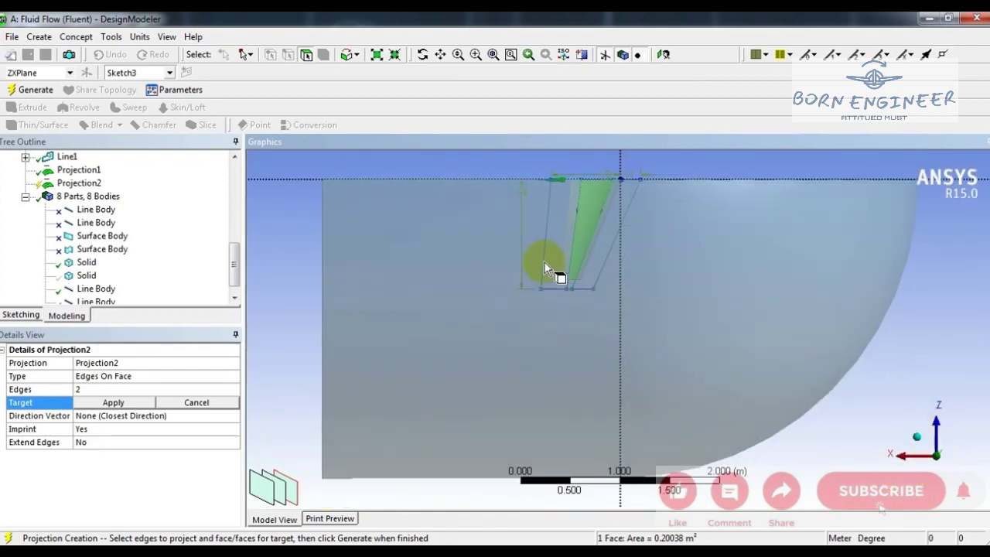
scroll(557, 240, up, 2)
scroll(379, 425, down, 1)
click(286, 480)
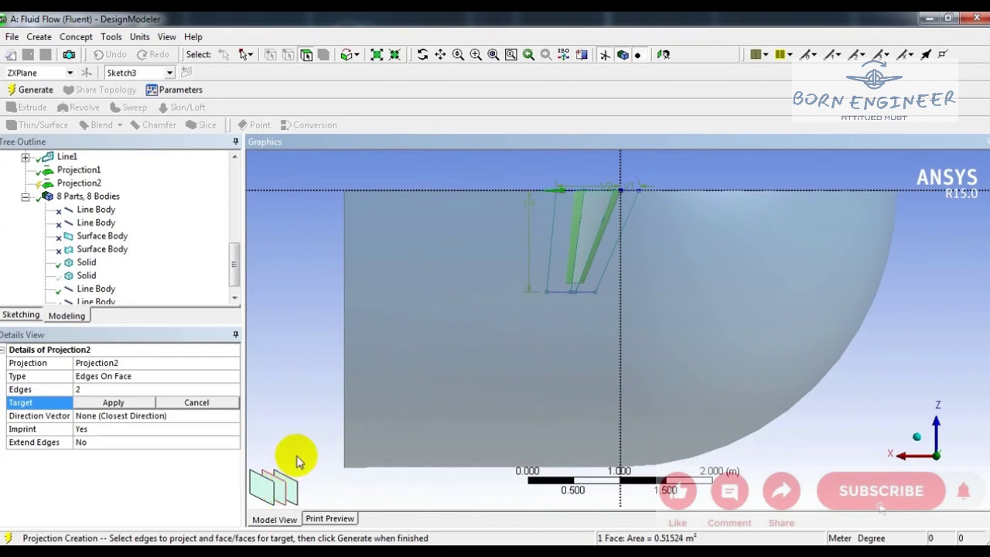
click(114, 403)
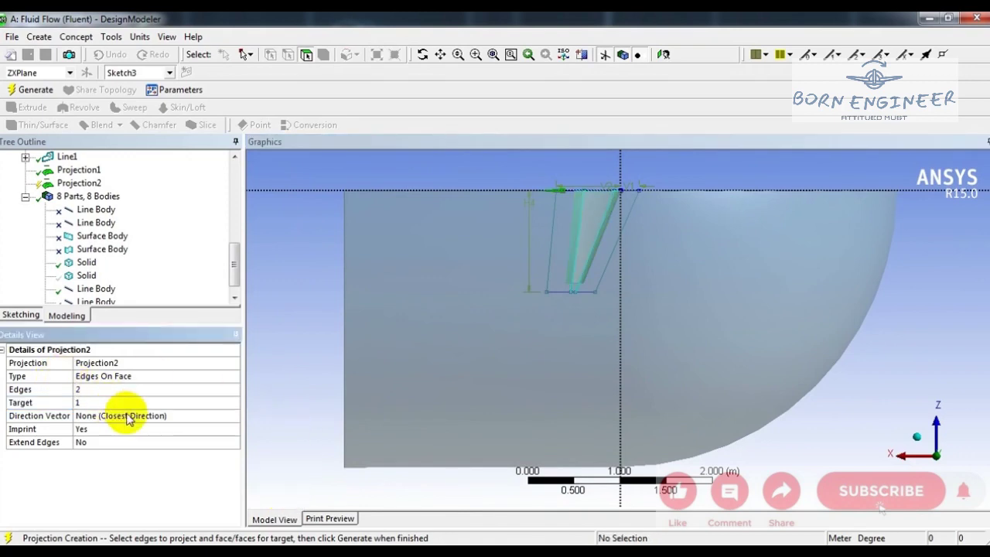
Set the second projection's direction vector to the domain's vertical edge, reversed to point upward, and generate it
click(128, 419)
click(936, 424)
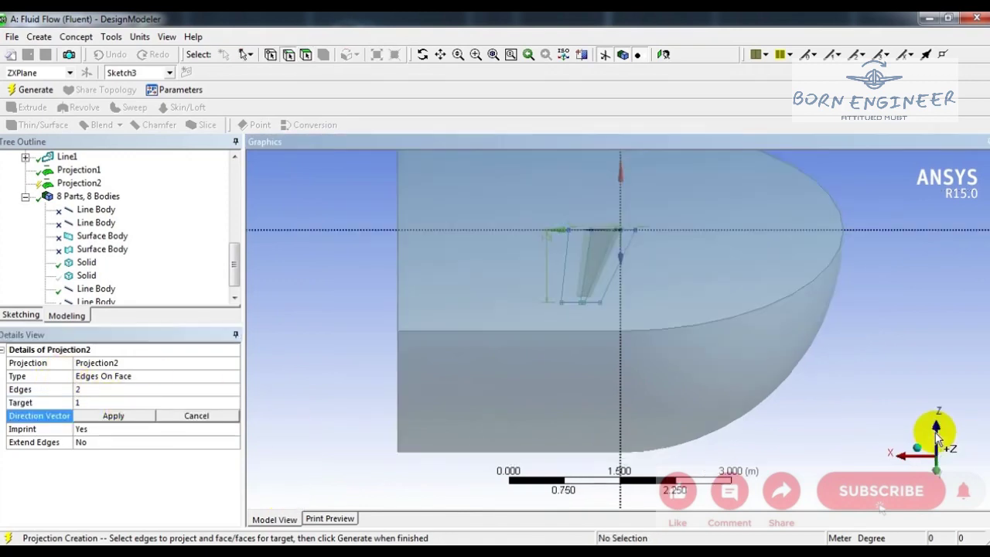
click(619, 359)
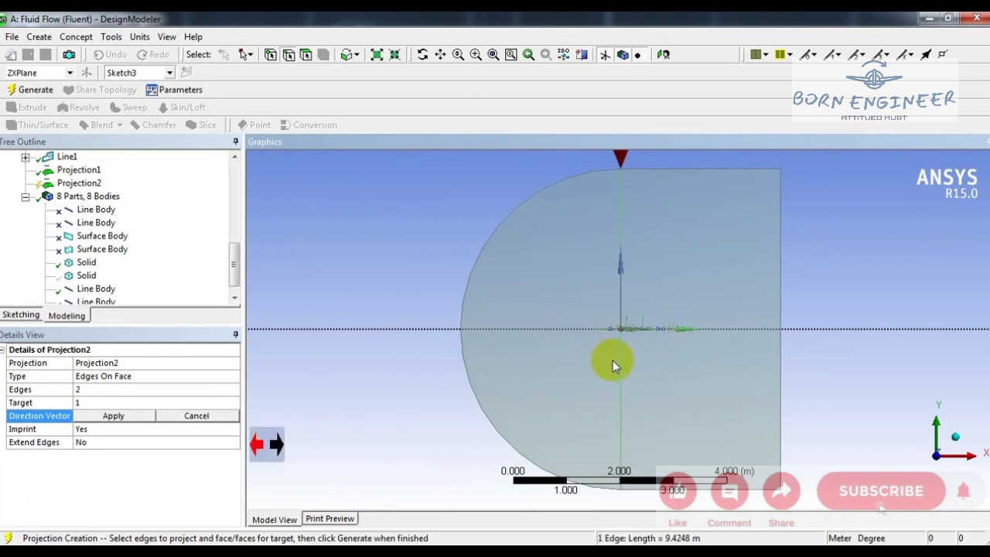
click(272, 443)
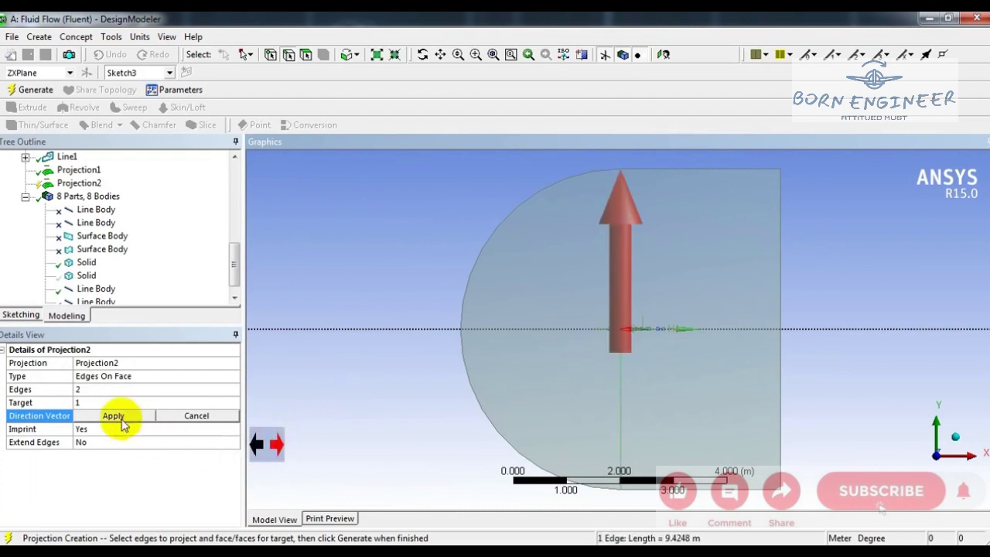
click(113, 415)
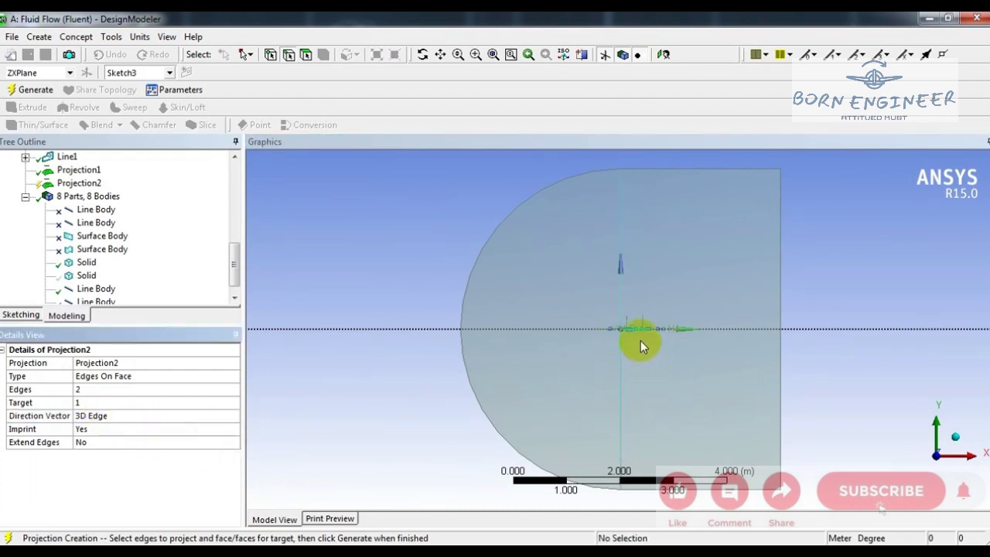
scroll(641, 352, up, 10)
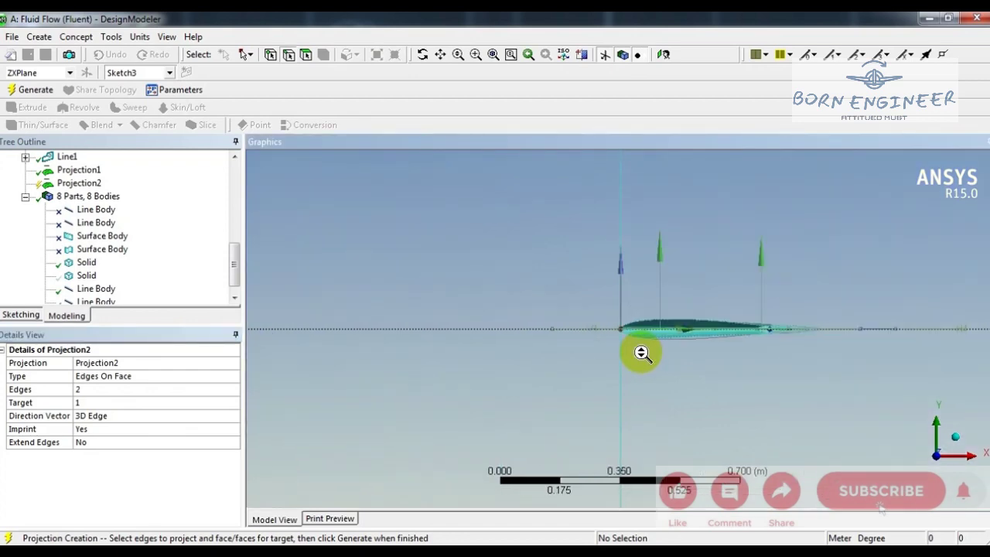
middle_drag(724, 383, 701, 401)
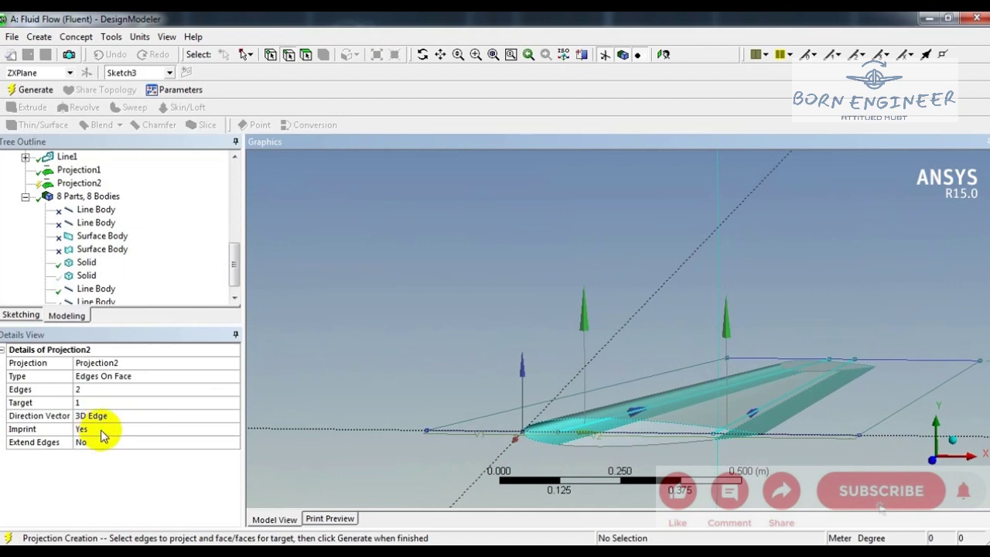
click(33, 90)
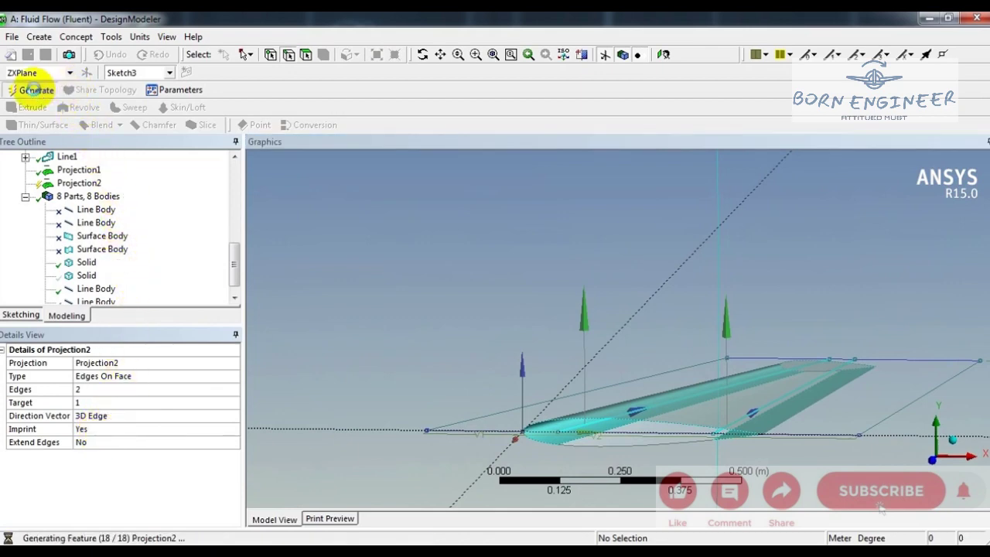
Inspect the wing root's upper and lower profile edges for the splits made by both projections
click(573, 418)
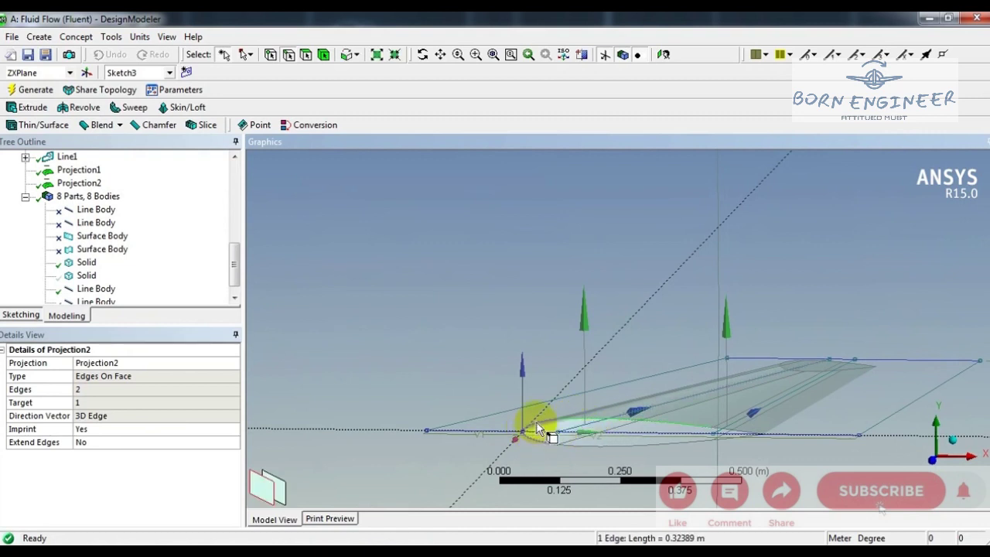
click(552, 446)
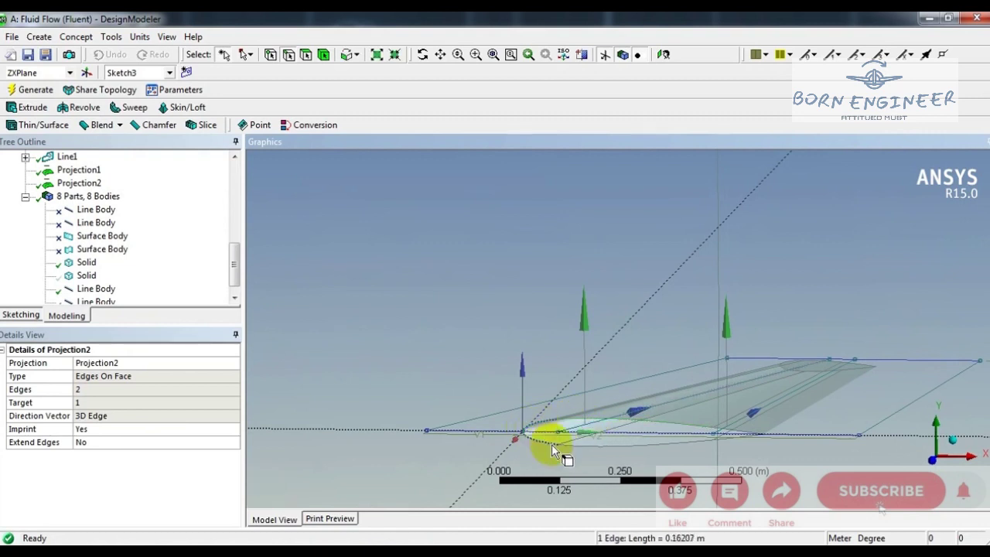
click(732, 431)
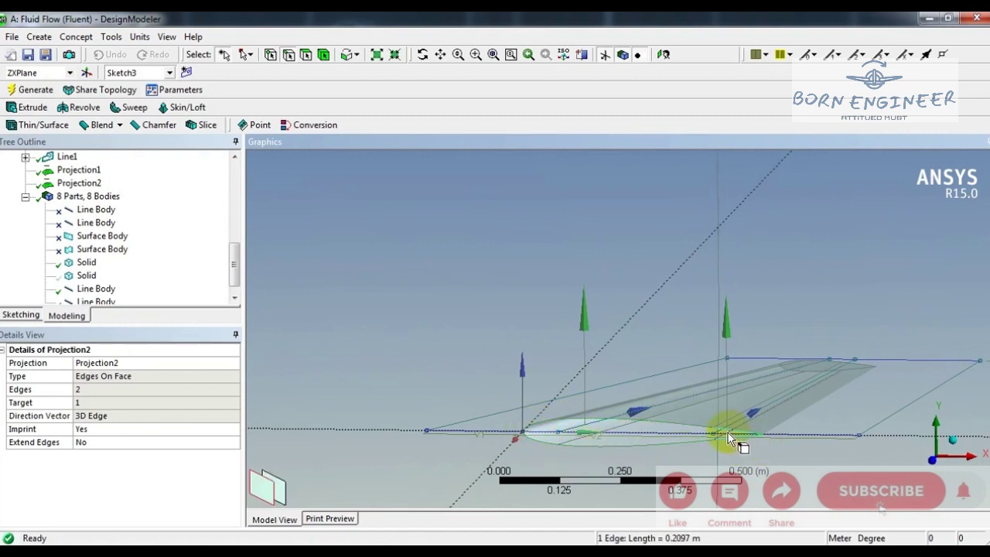
Suppress the two remaining active line bodies used for the projections and show the hidden block solid around the wing
click(236, 252)
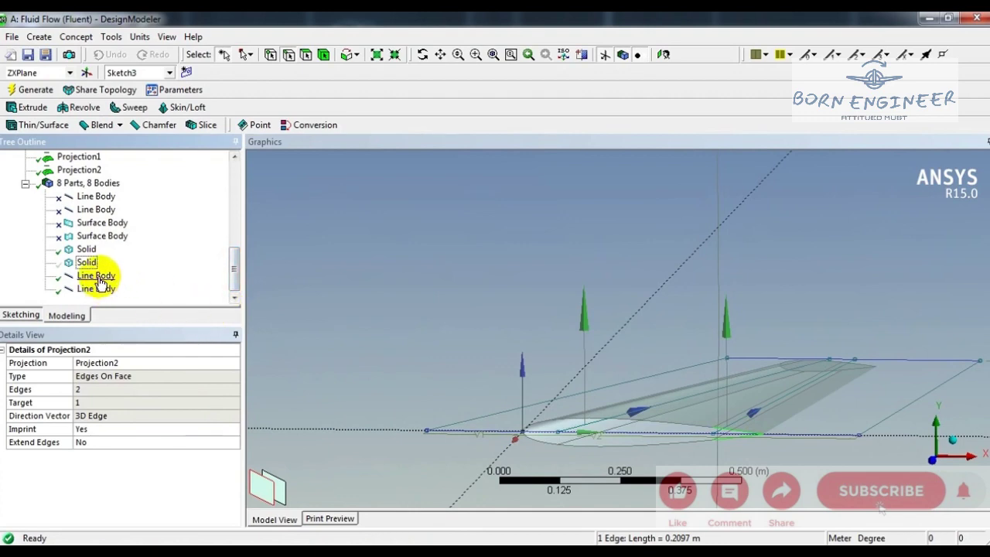
click(97, 276)
ctrl+click(98, 289)
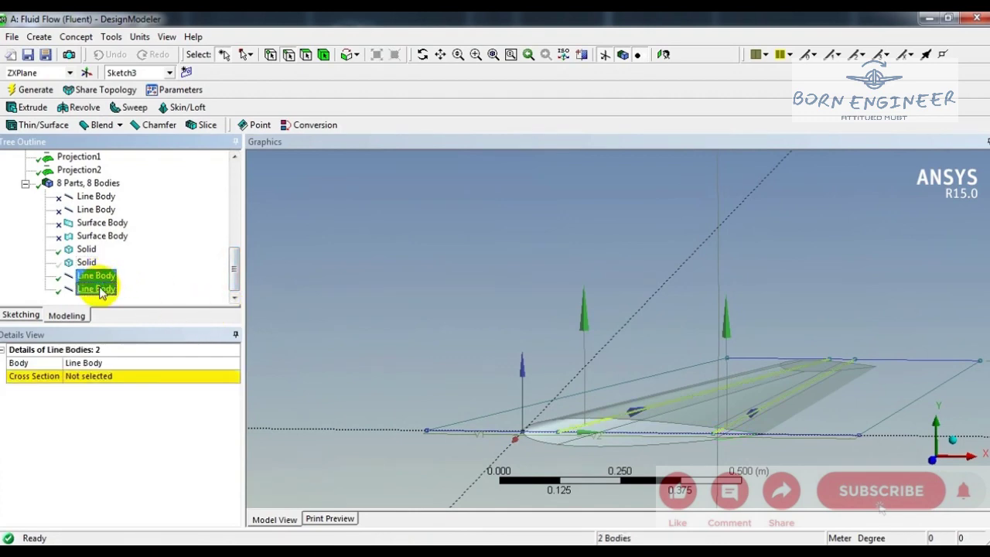
right_click(98, 290)
click(149, 341)
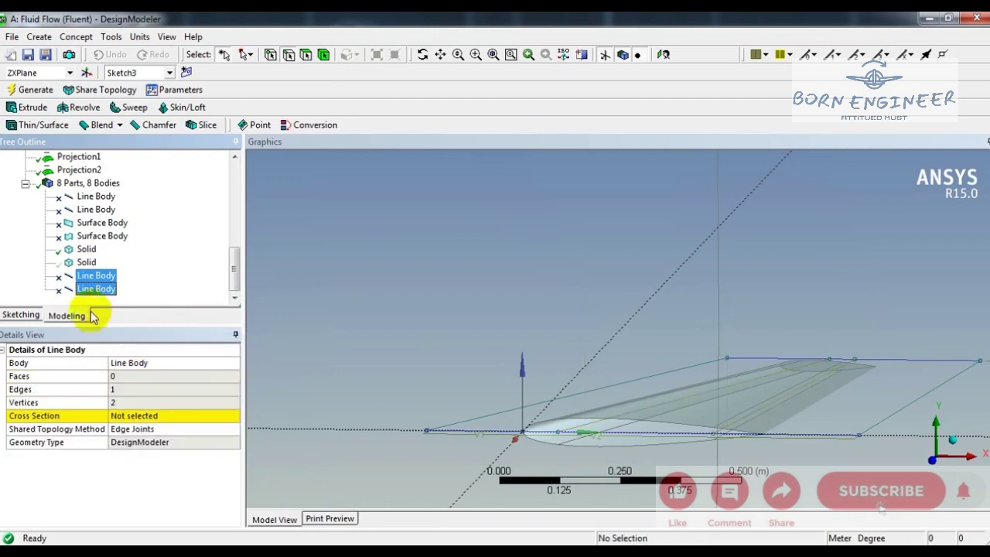
right_click(87, 264)
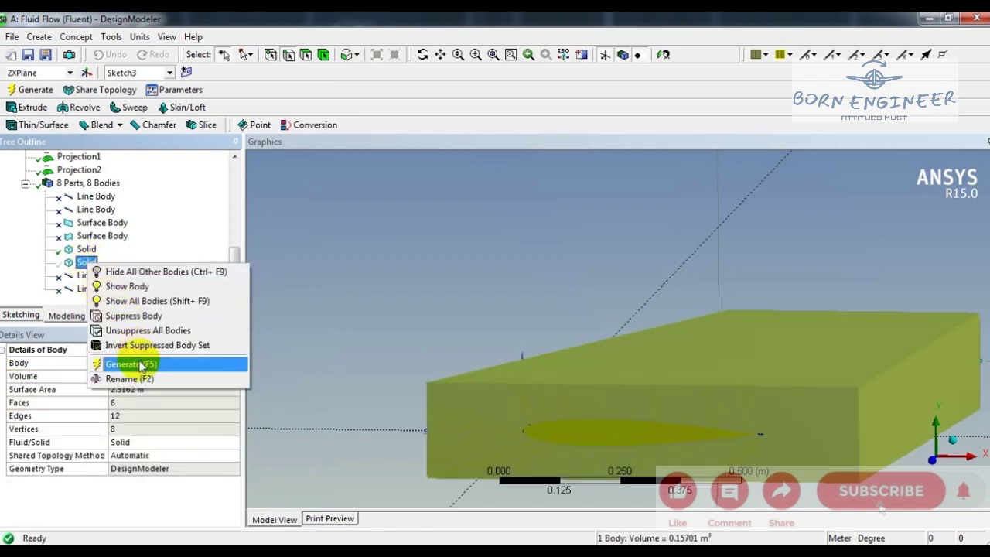
click(154, 302)
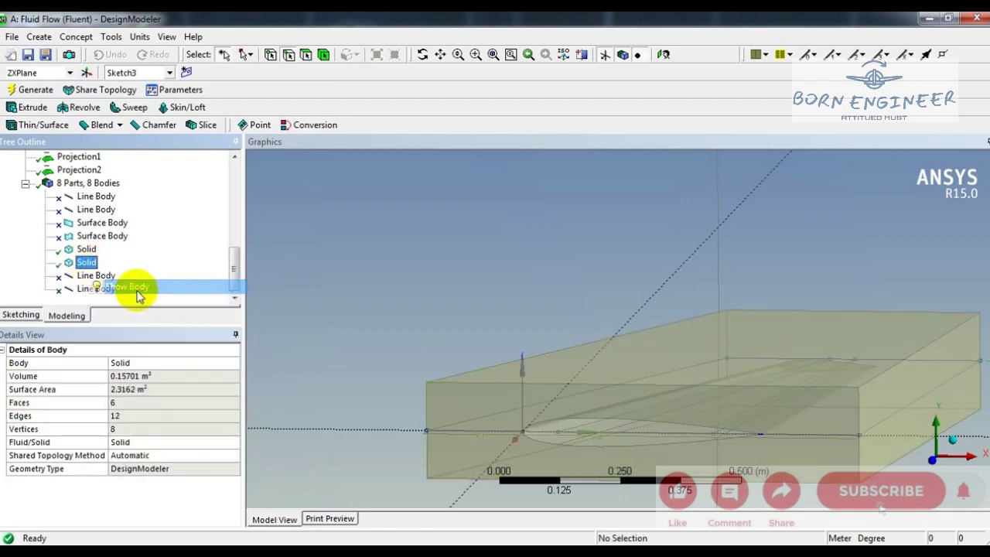
Rename the large flow domain solid as Fluid and set its Fluid/Solid property to Fluid
click(85, 249)
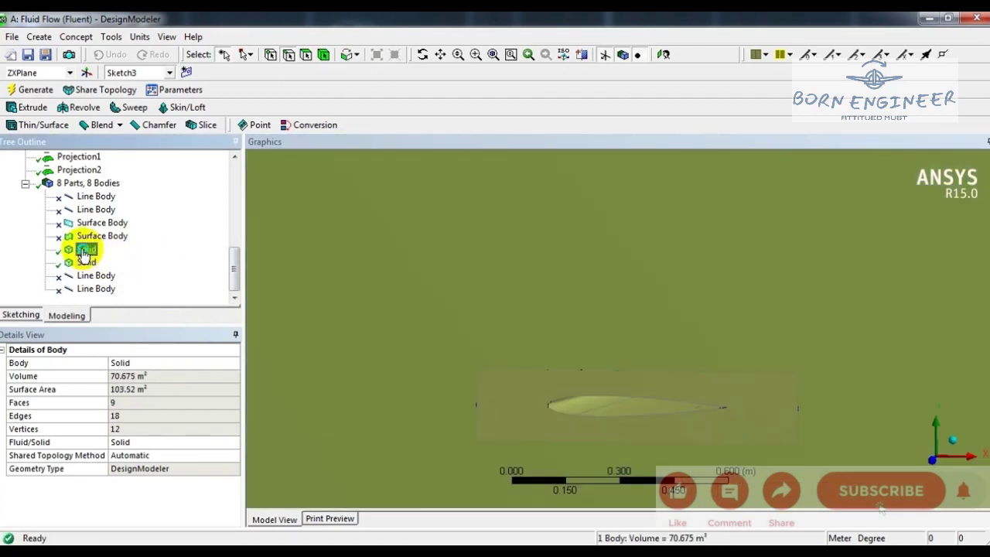
right_click(86, 253)
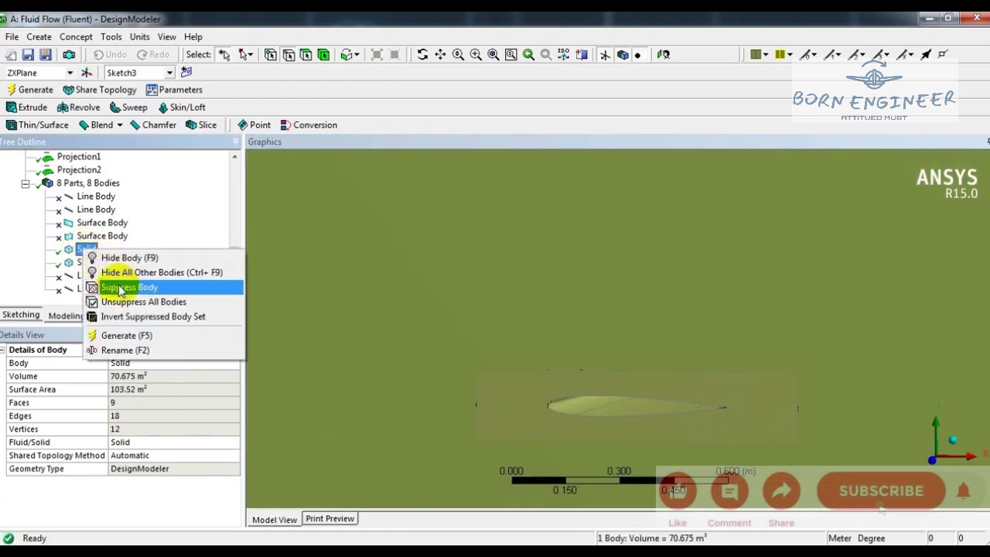
click(132, 348)
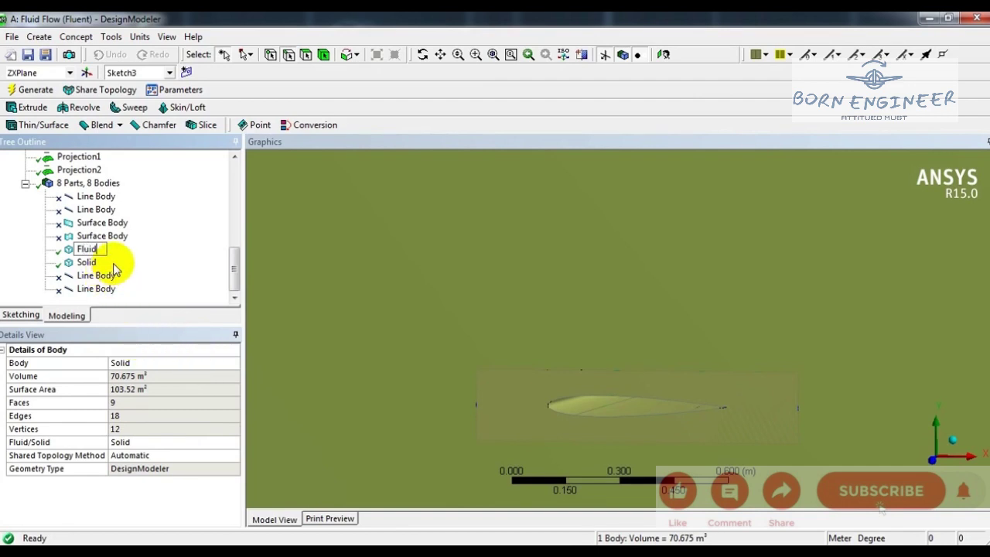
key(Return)
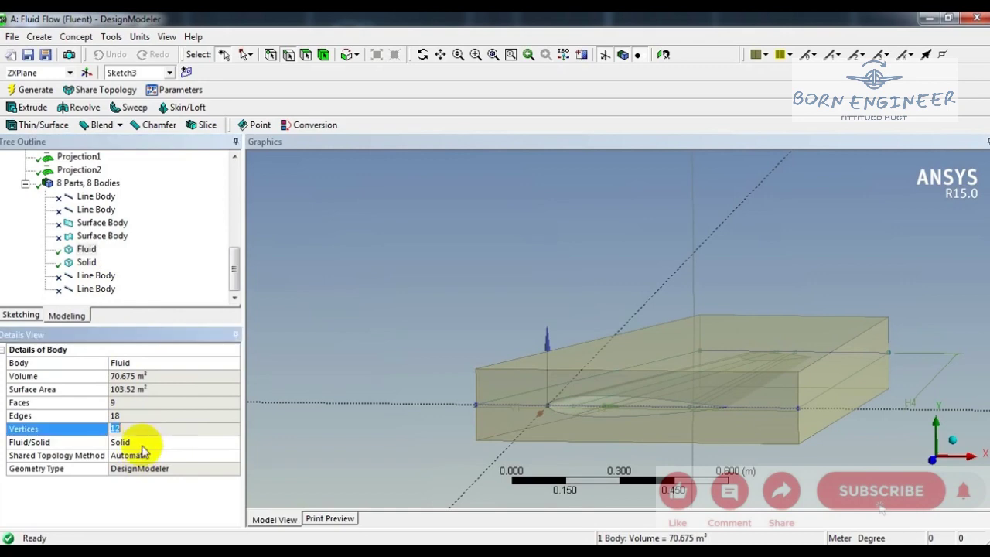
click(139, 443)
click(130, 463)
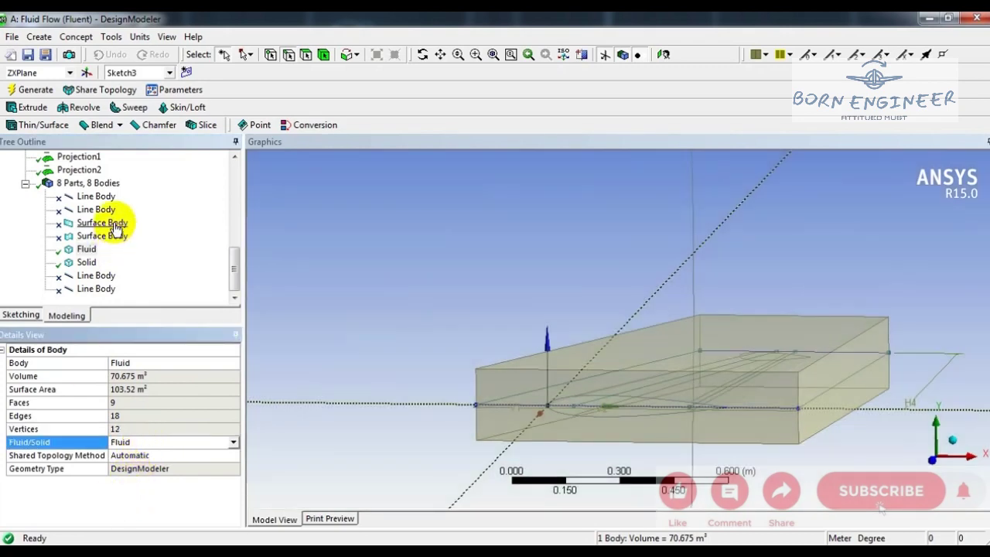
Examine the block solid and the Fluid body, then the whole flow domain in an isometric view
click(86, 263)
click(85, 249)
click(87, 263)
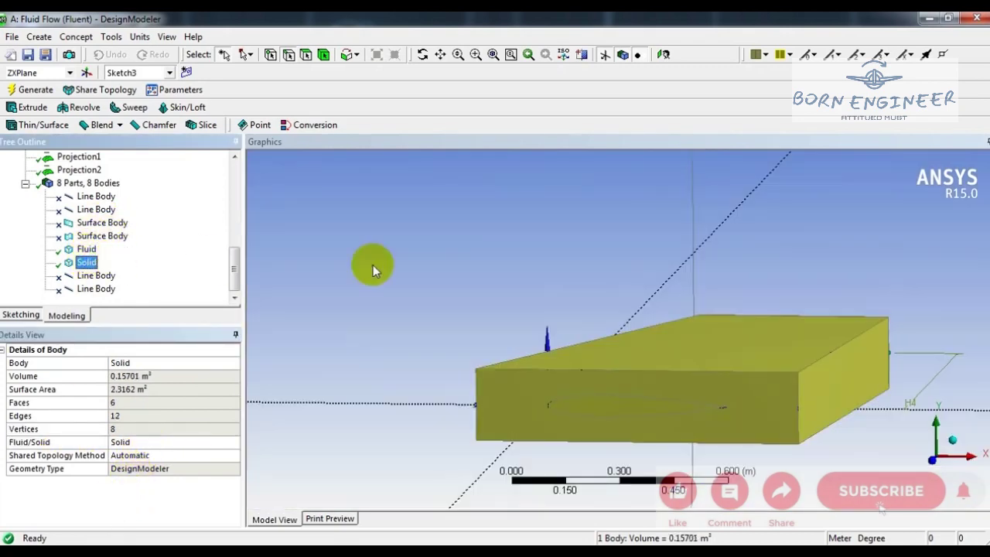
click(524, 283)
scroll(524, 283, down, 5)
scroll(529, 285, down, 3)
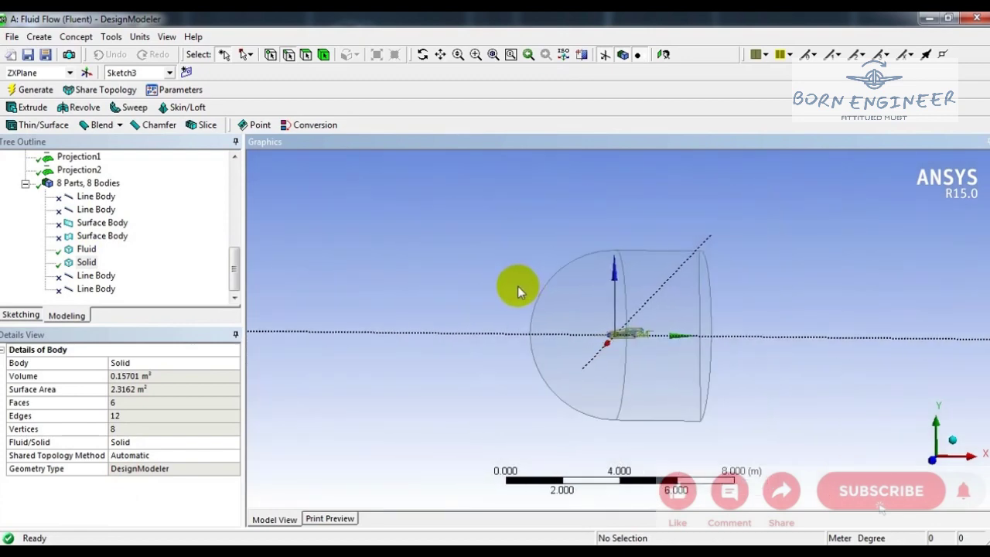
mouse_move(232, 263)
mouse_down()
mouse_move(227, 181)
mouse_move(227, 256)
mouse_up()
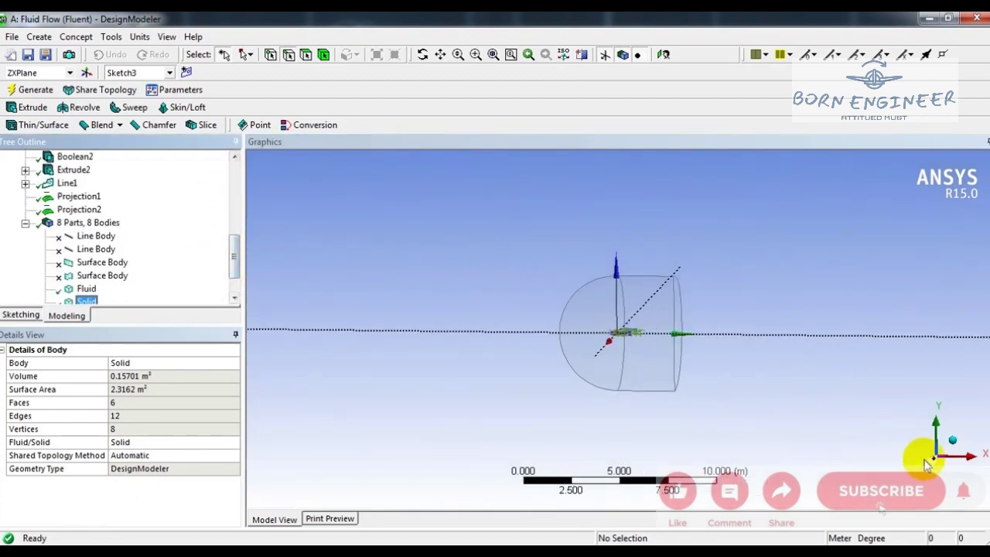
click(951, 440)
scroll(719, 422, up, 3)
scroll(719, 422, up, 1)
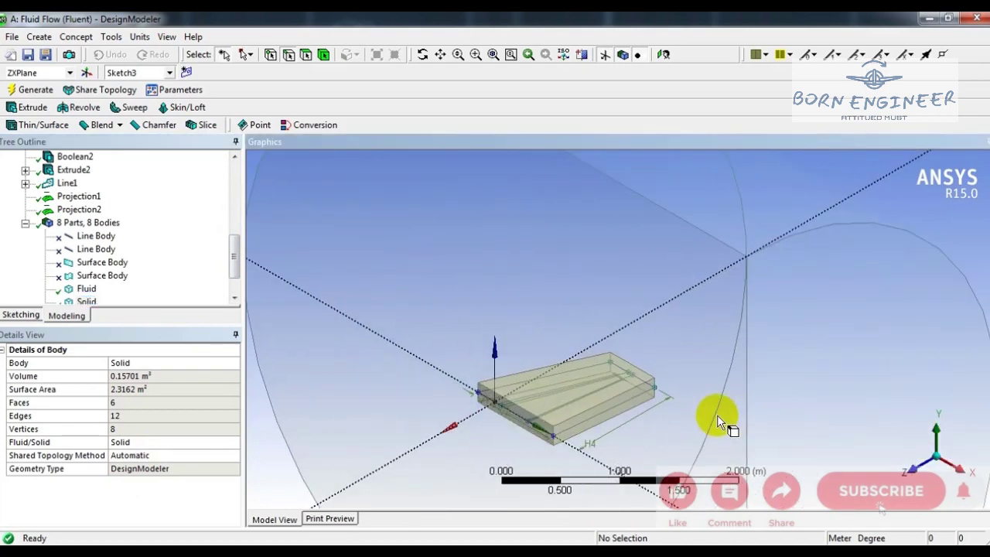
scroll(717, 415, down, 5)
scroll(731, 366, down, 2)
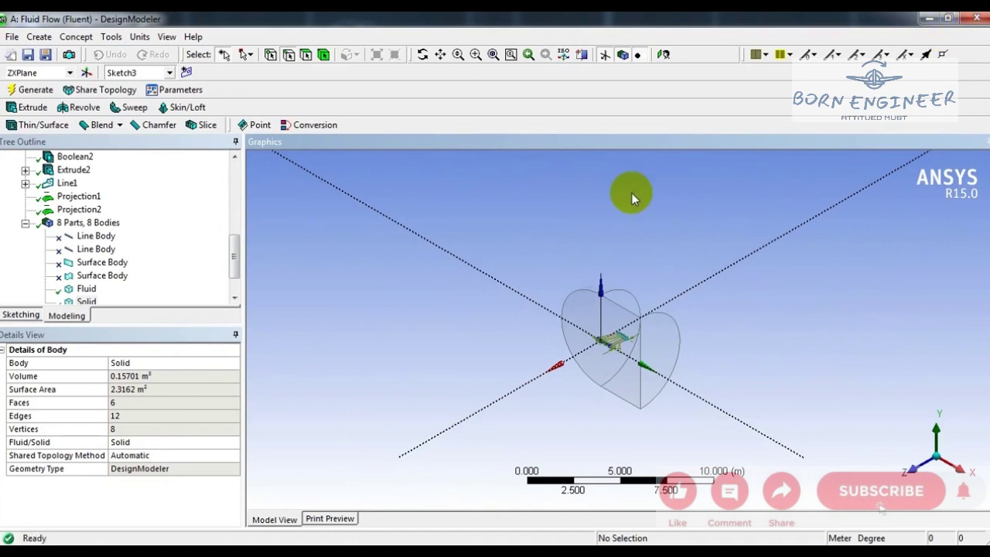
Close DesignModeler, open the Fluent system's Mesh cell in the Meshing application, and dismiss its messages list
key(alt+F4)
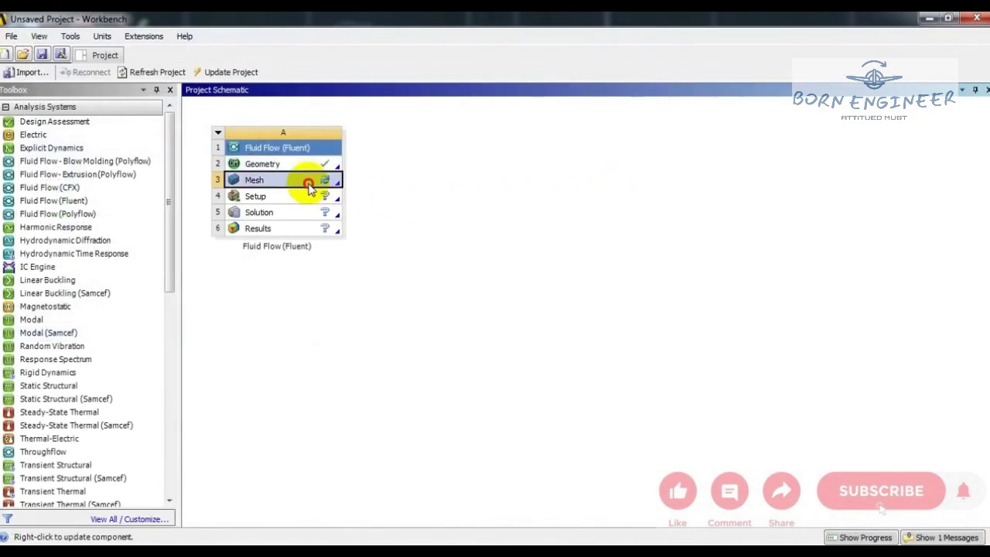
double_click(309, 186)
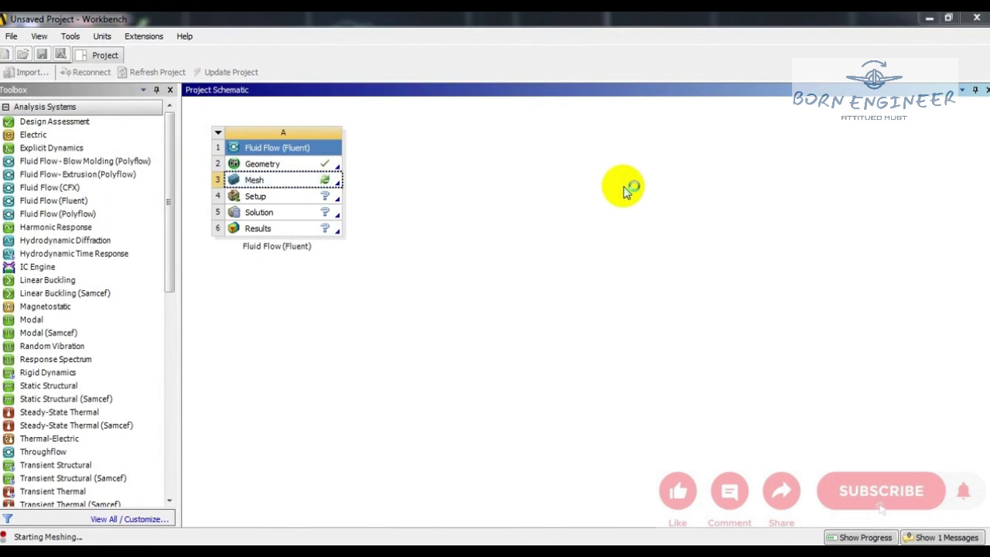
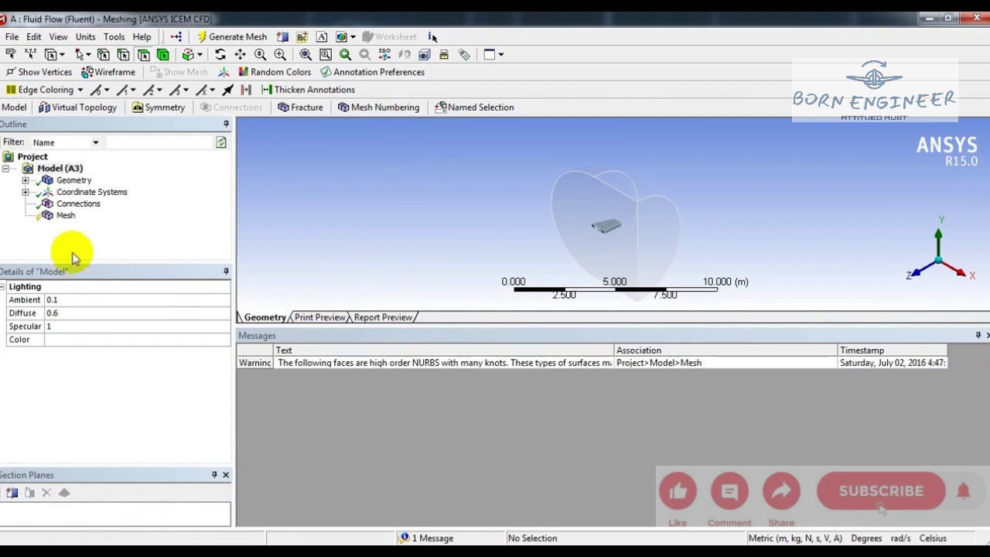
click(987, 336)
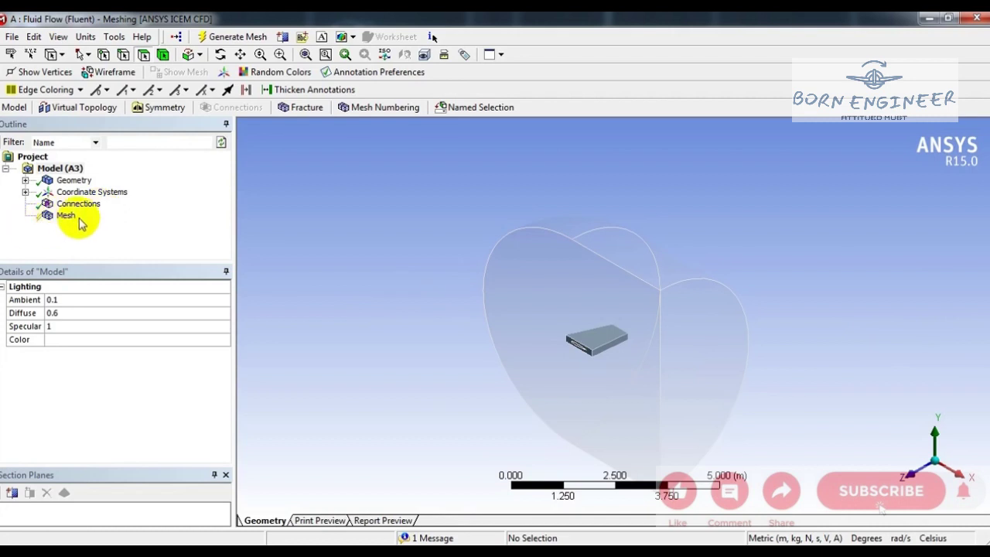
Set the global mesh sizing to a Medium relevance center and High smoothing
click(66, 215)
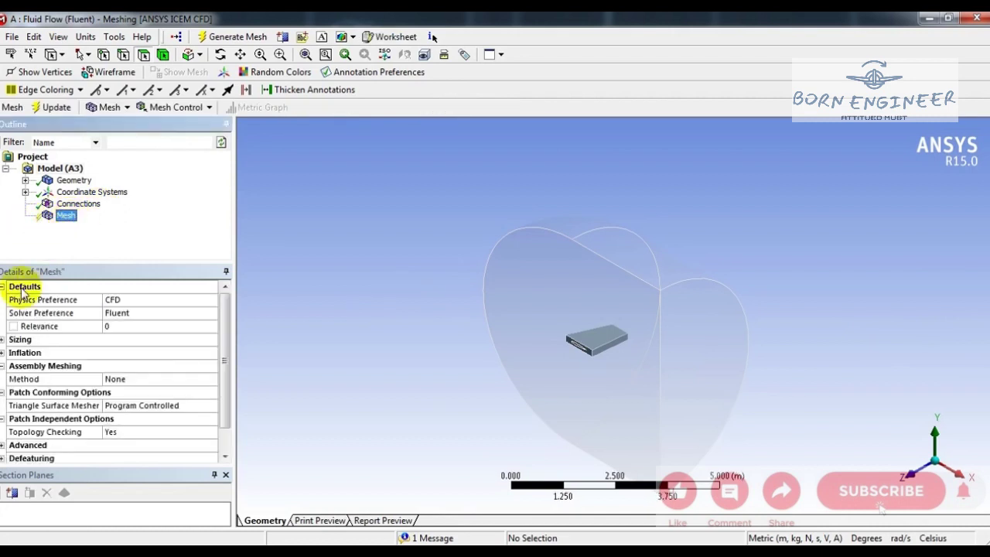
click(5, 340)
click(197, 368)
click(197, 368)
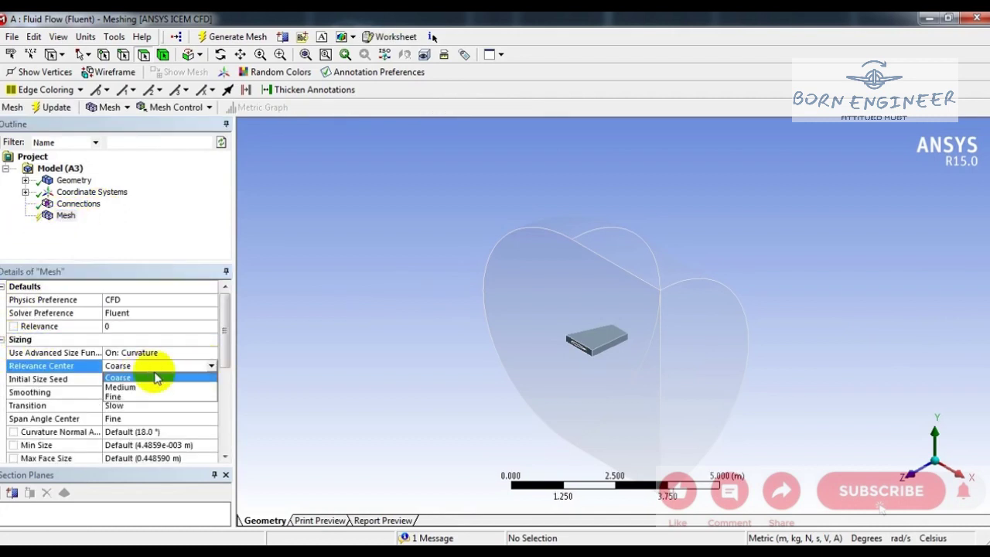
click(195, 385)
click(162, 396)
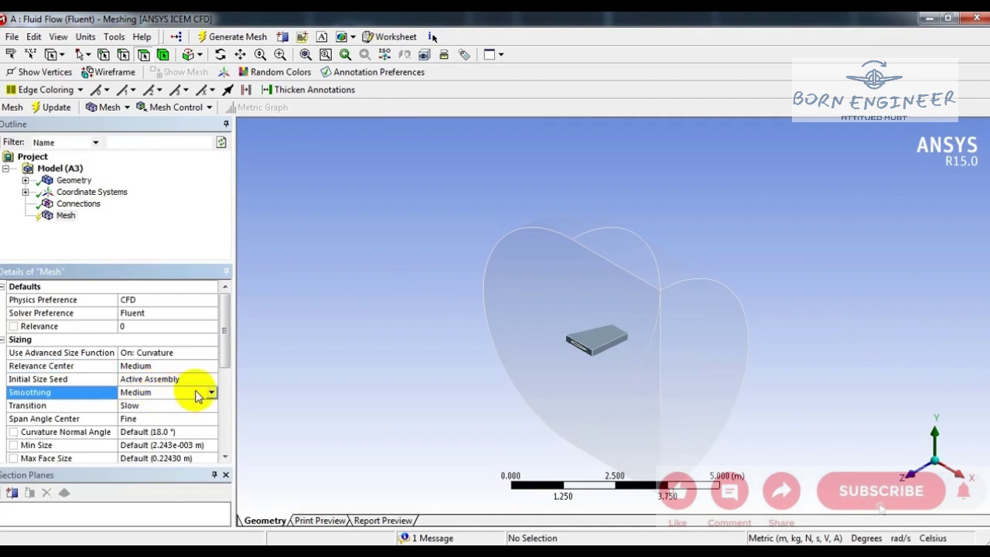
click(210, 393)
click(147, 424)
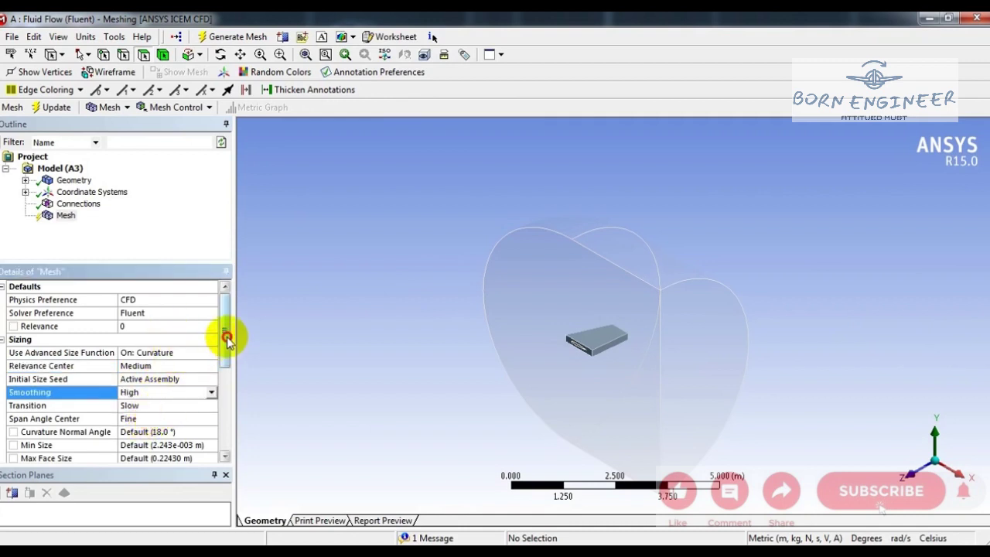
Set the global mesh Max Size to 1 m and Max Face Size to 0.8 m
drag(224, 335, 224, 376)
click(175, 379)
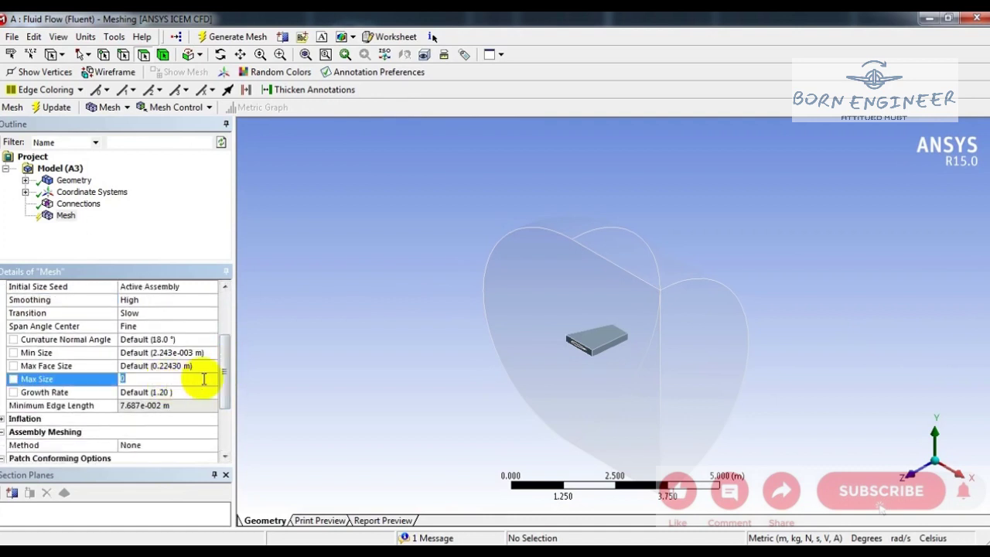
text(1)
key(Return)
scroll(205, 385, up, 2)
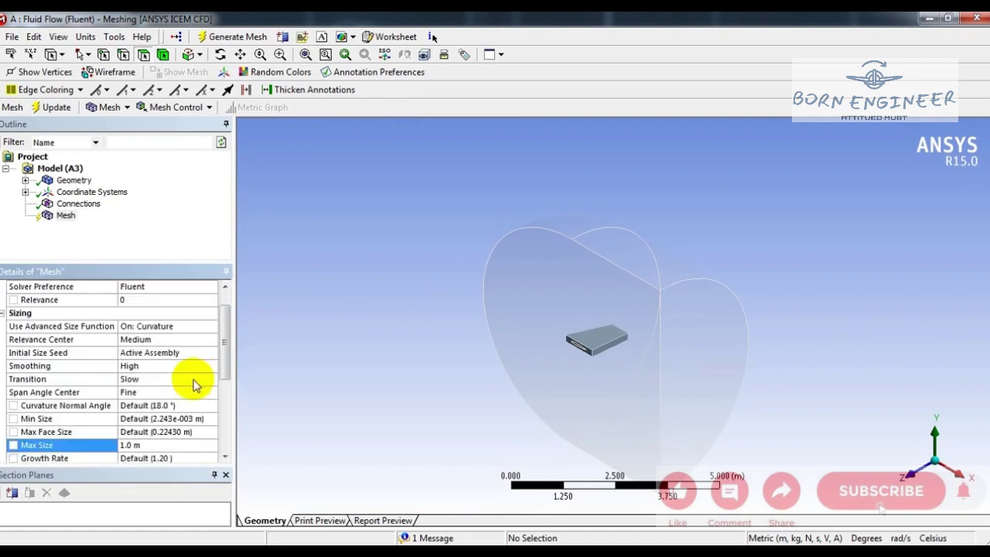
click(154, 432)
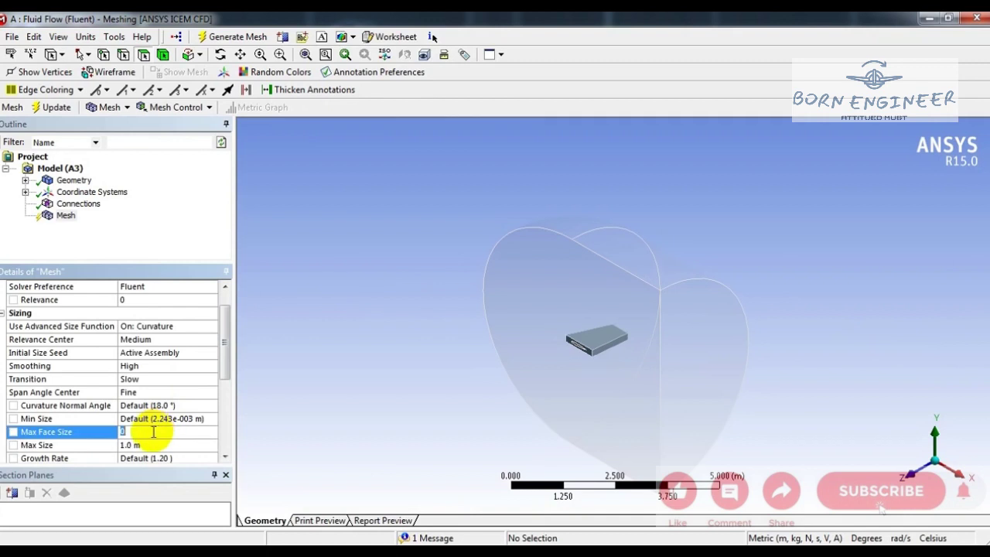
text(0.8)
key(Return)
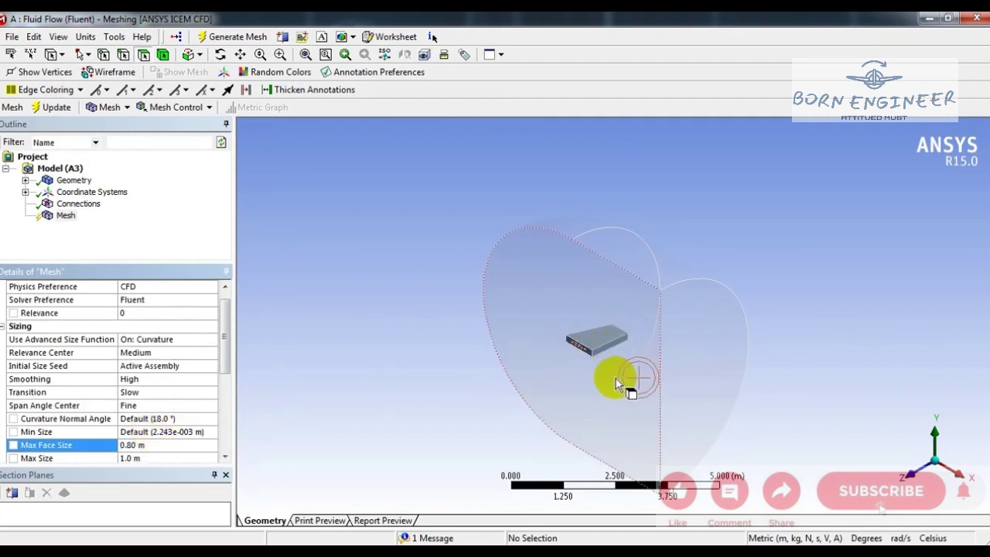
Add a mesh sizing control scoped to the large flow domain body
drag(229, 331, 225, 401)
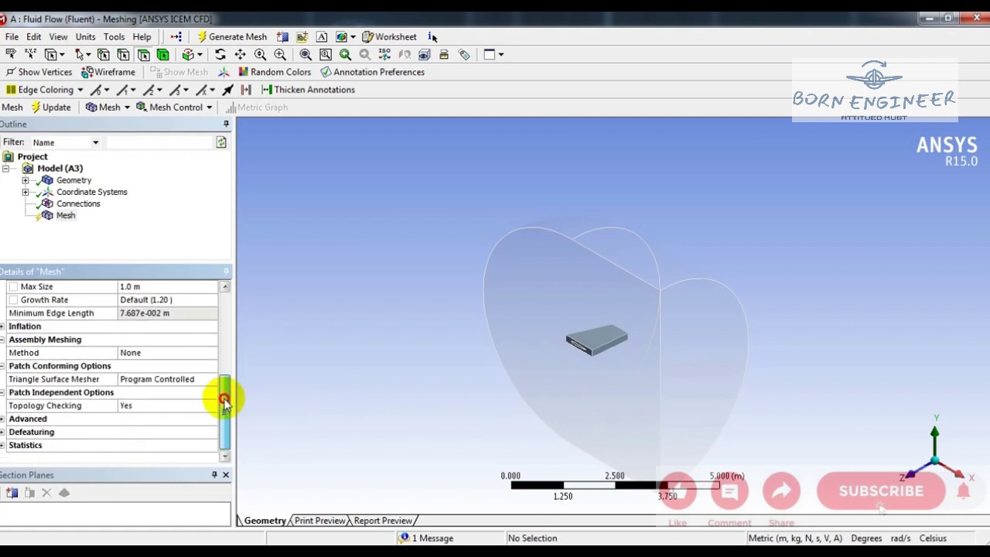
click(66, 215)
click(169, 111)
click(161, 158)
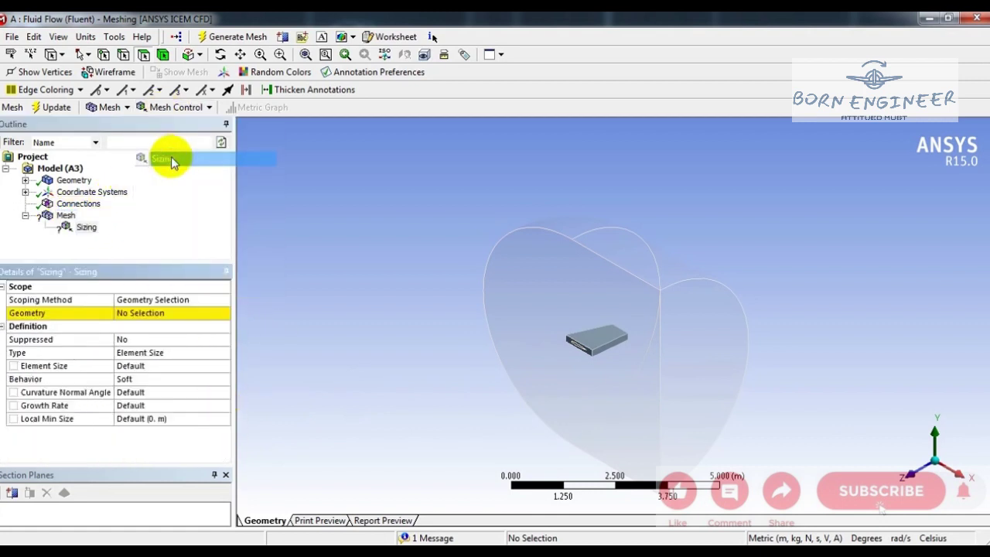
click(162, 54)
click(629, 327)
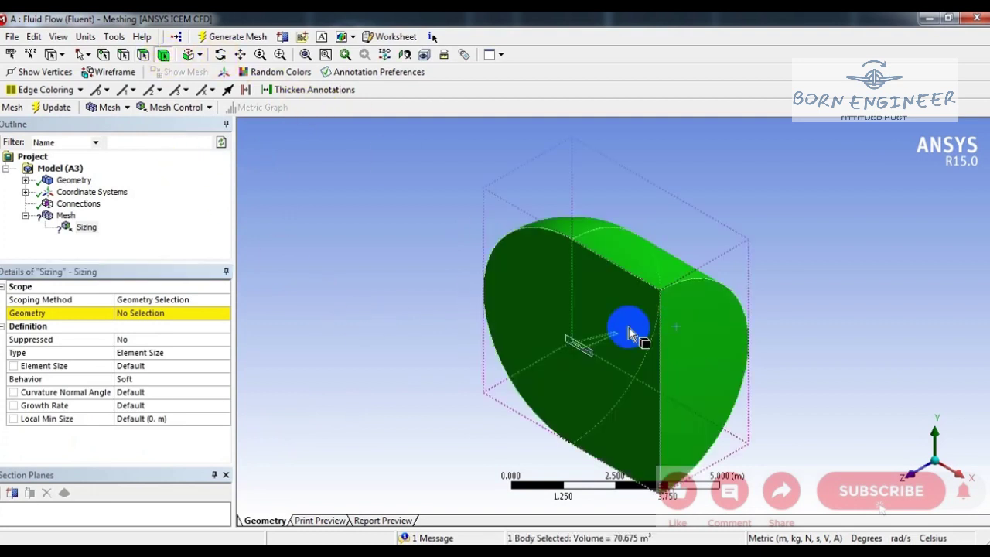
click(159, 312)
click(133, 315)
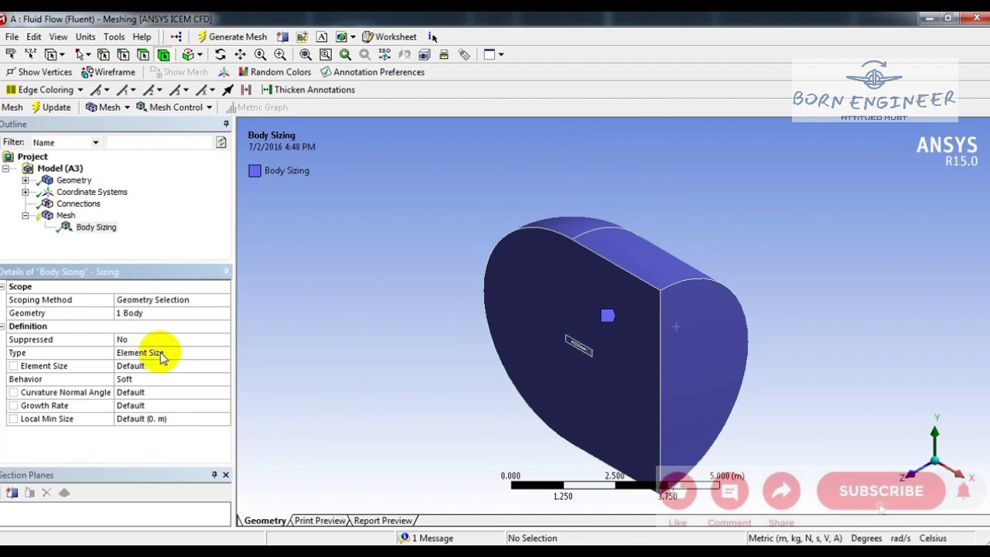
Change the body sizing type to Body of Influence and assign the block around the wing as the influencing body
click(216, 352)
click(224, 353)
click(155, 382)
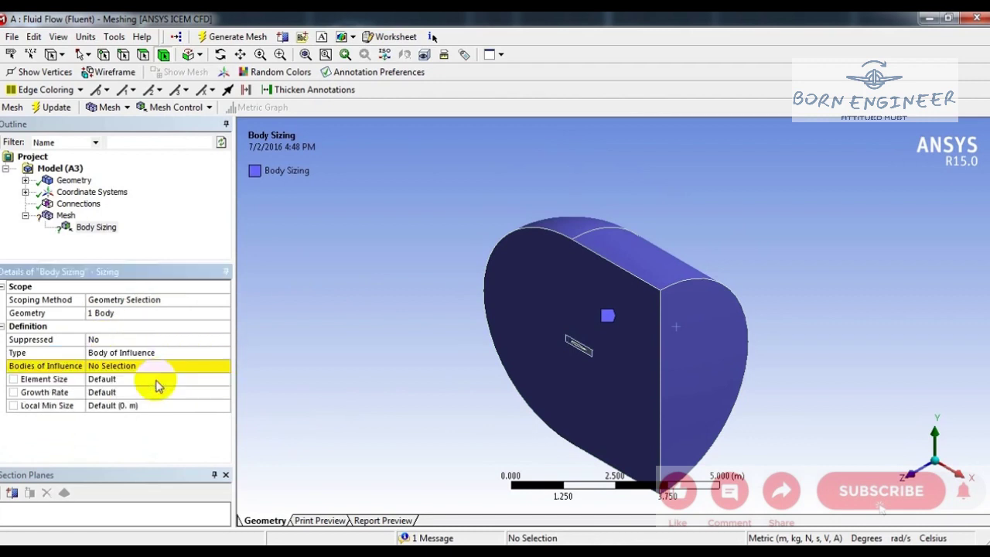
click(123, 366)
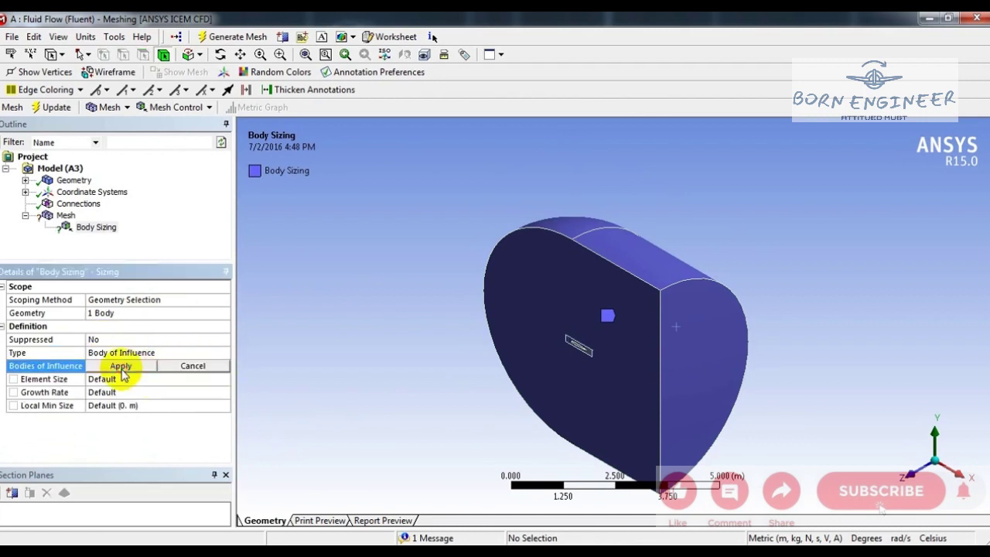
click(588, 352)
click(265, 488)
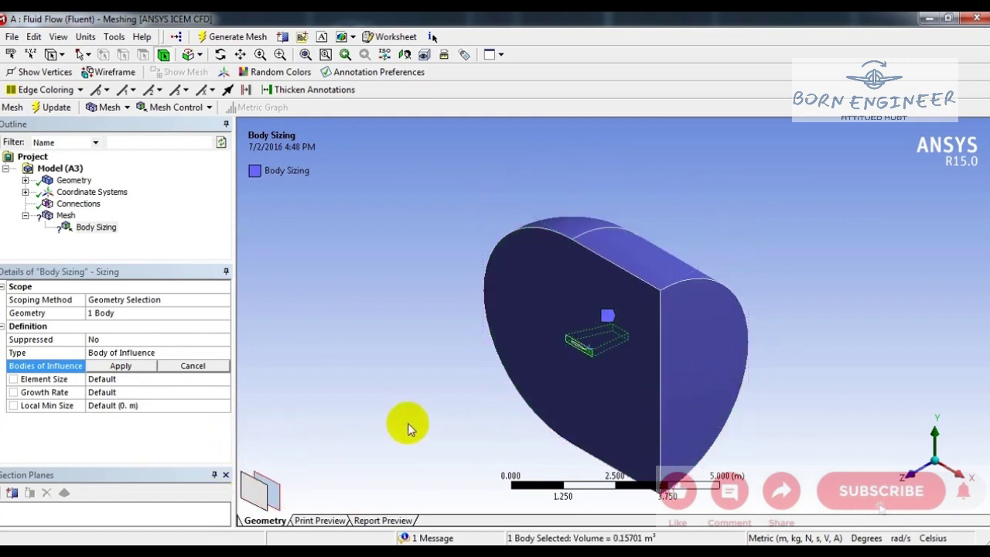
click(140, 366)
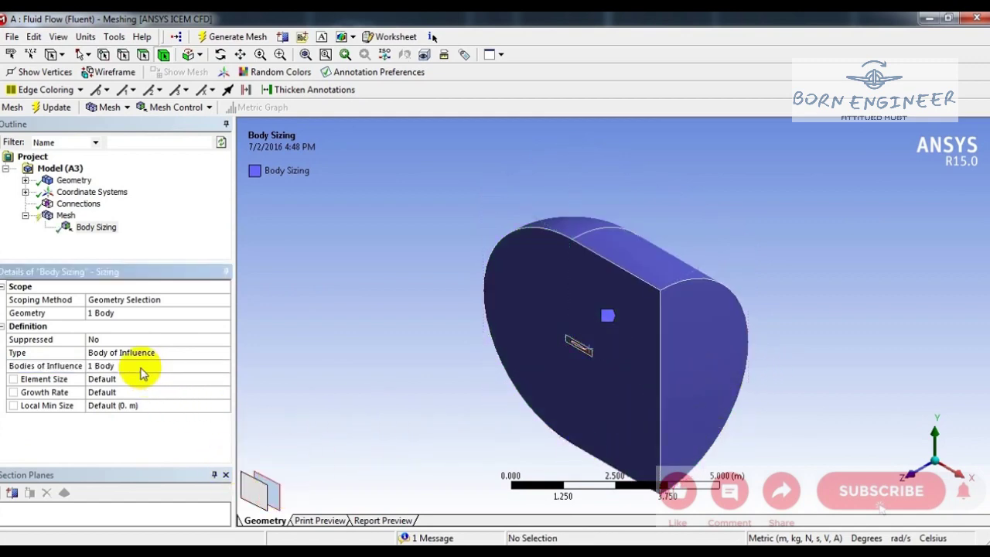
Set the body of influence sizing's element size to 0.02 m and add another mesh sizing control
click(133, 379)
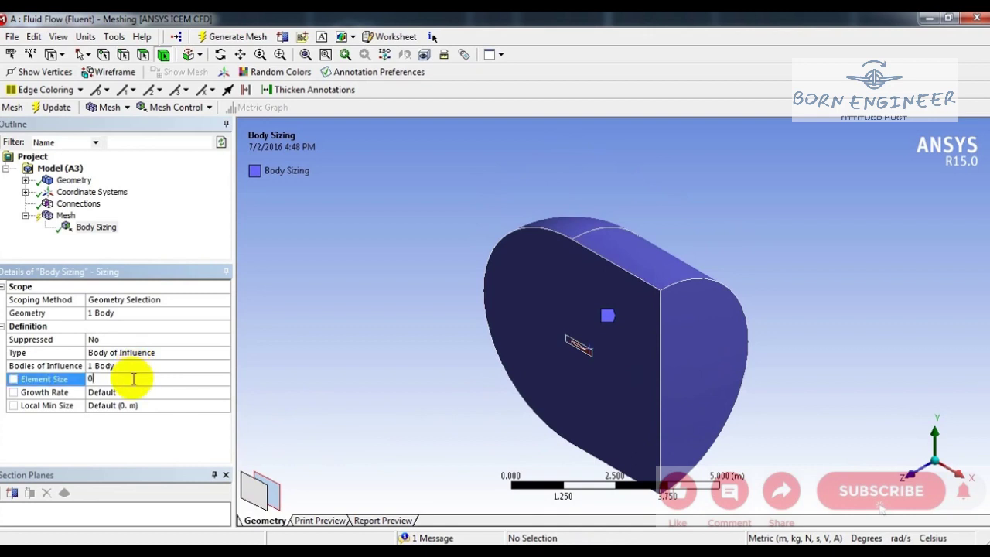
key(Return)
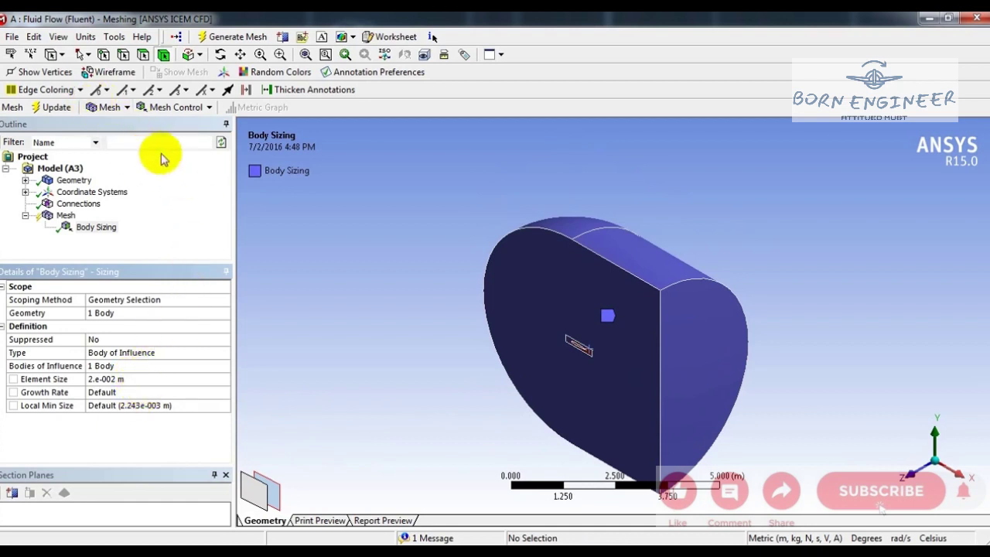
click(174, 107)
click(172, 157)
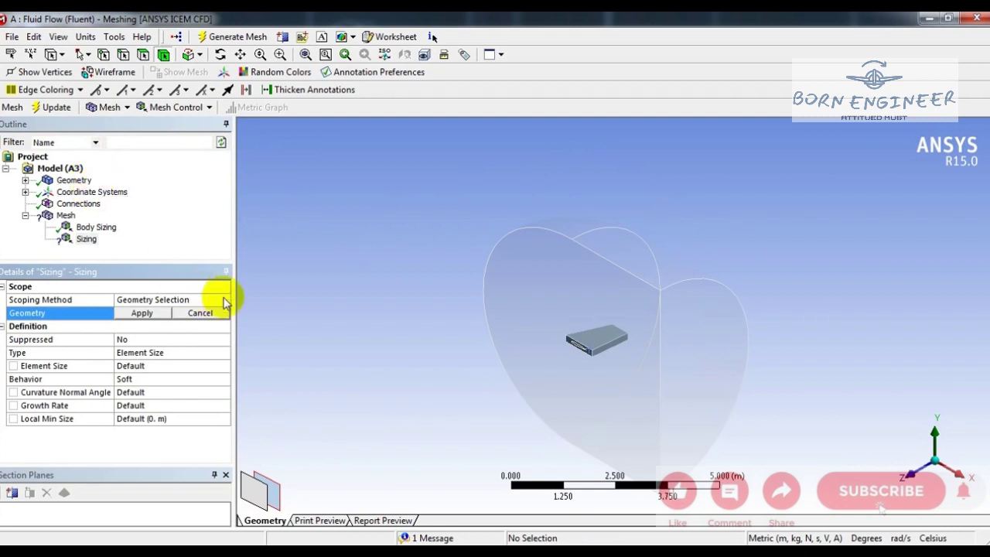
Hide the Solid block body that surrounds the wing
click(25, 180)
click(82, 203)
right_click(83, 203)
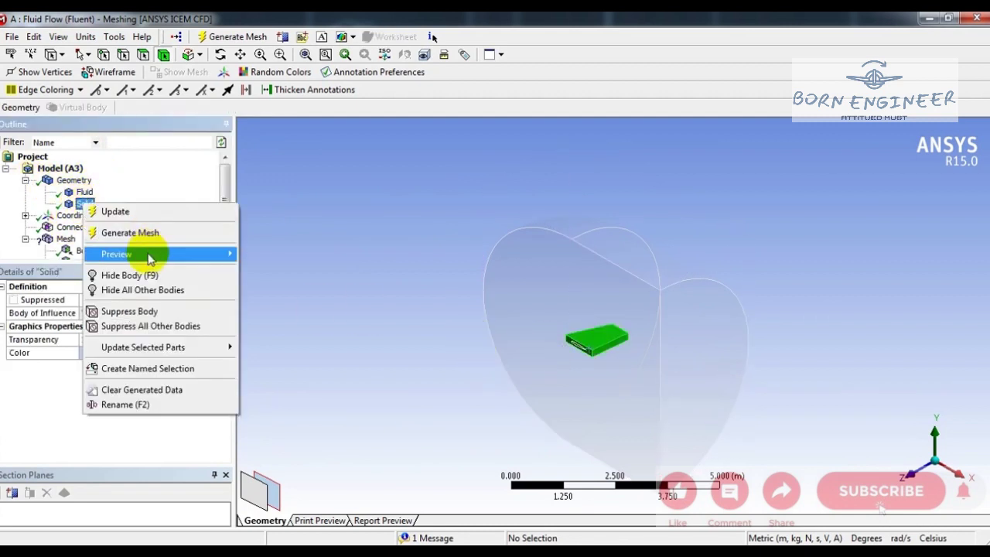
click(128, 275)
Hide the flat flow domain side face at the wing root to give access to the wing surfaces
middle_drag(856, 400, 850, 385)
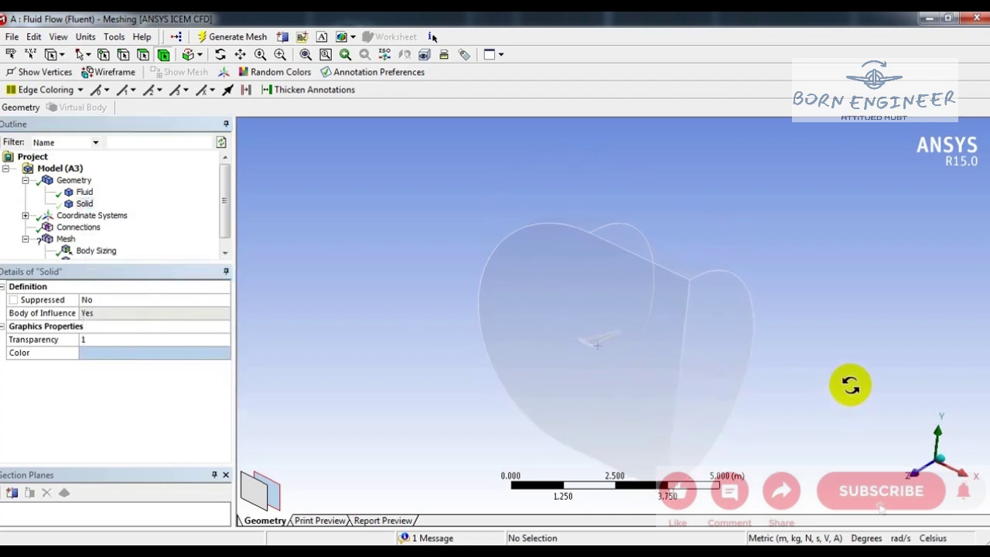
scroll(670, 379, up, 5)
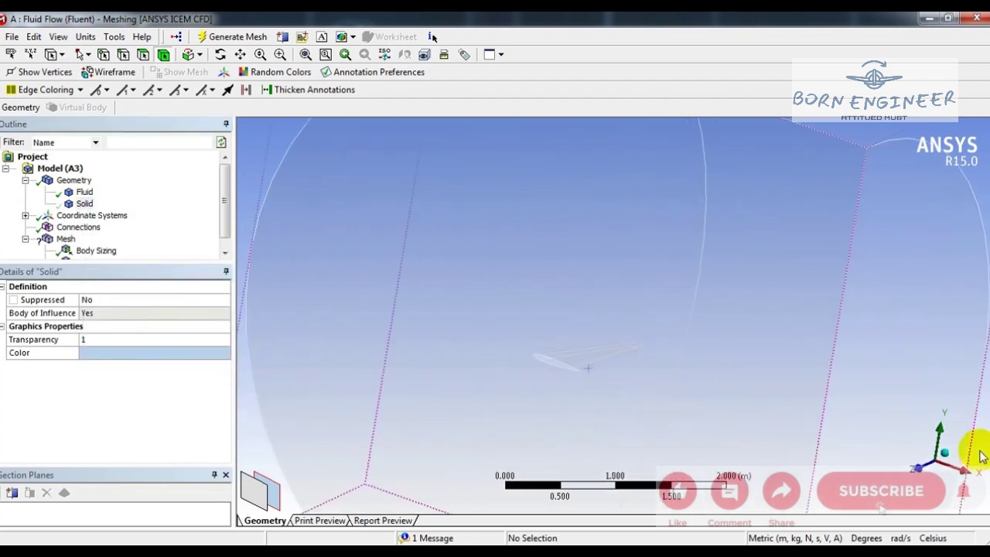
click(945, 453)
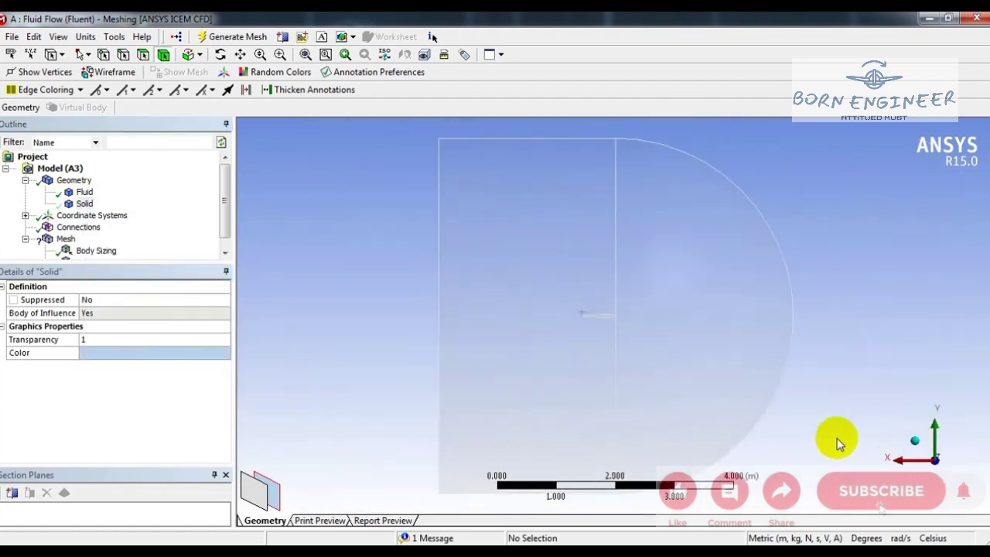
click(918, 442)
middle_drag(634, 394, 648, 376)
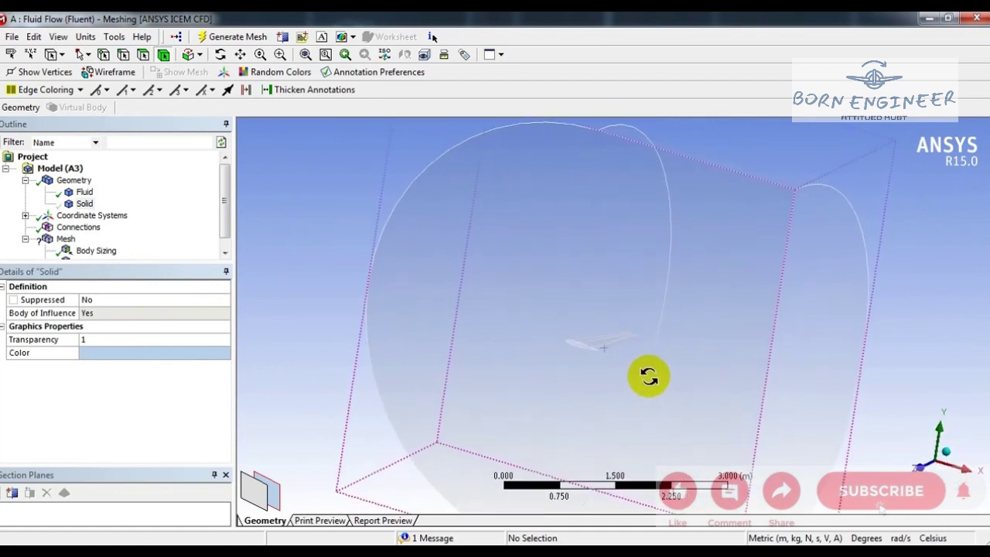
scroll(608, 389, up, 5)
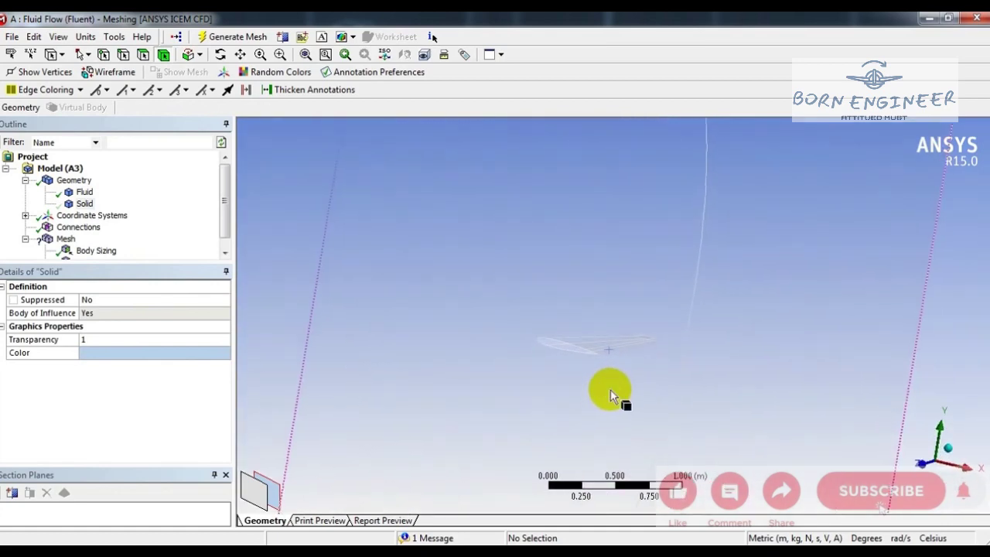
click(610, 287)
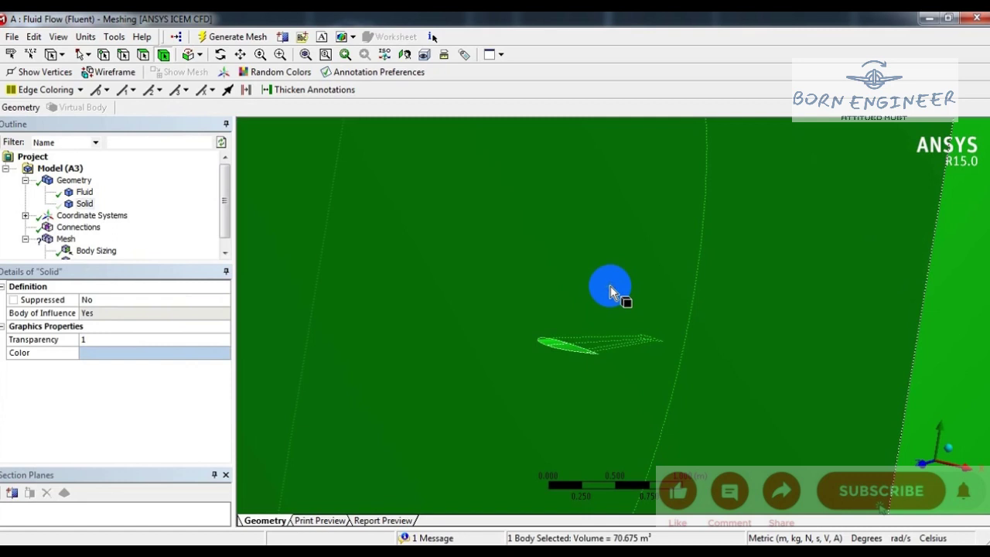
click(145, 58)
click(565, 277)
right_click(567, 276)
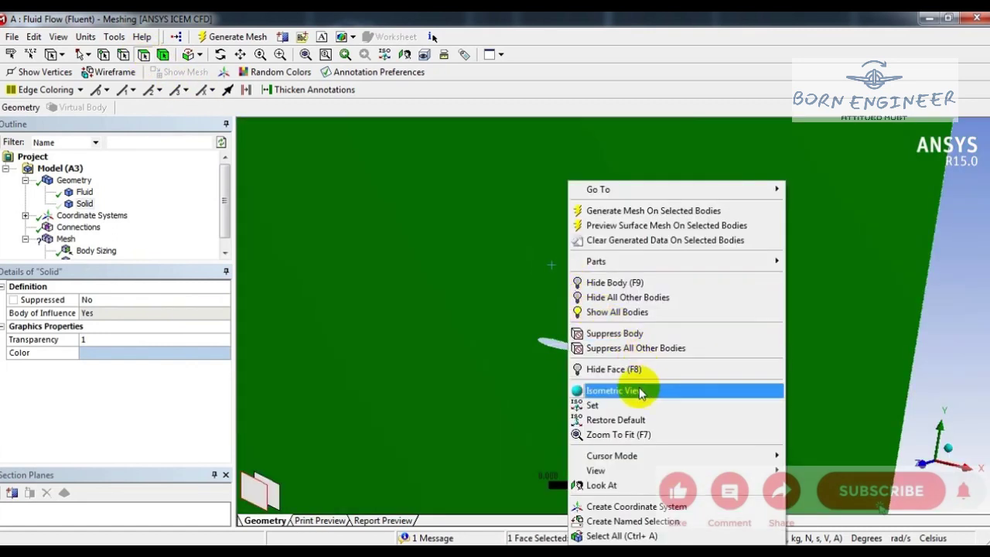
click(639, 392)
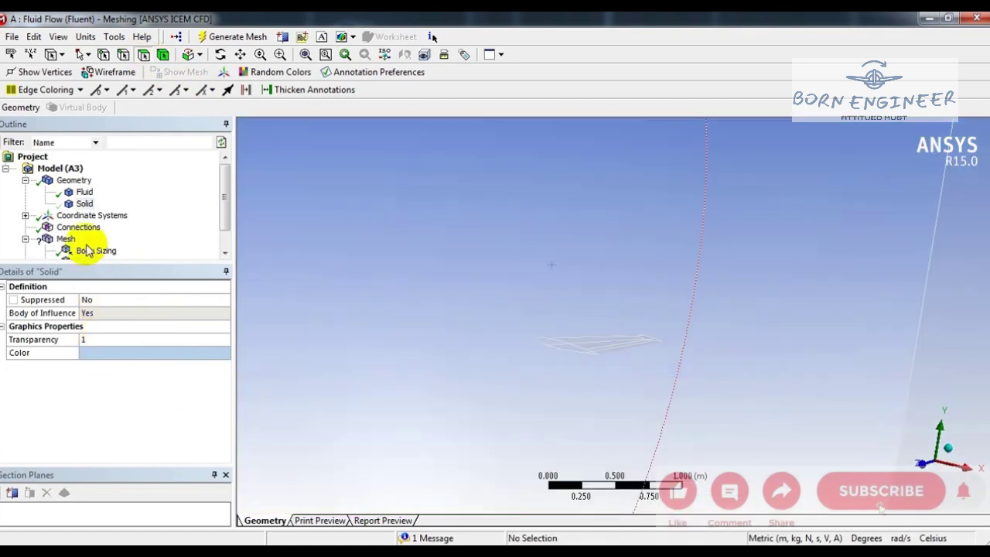
Scope the new sizing control to the large upper and lower faces of the wing
scroll(221, 204, down, 1)
click(87, 239)
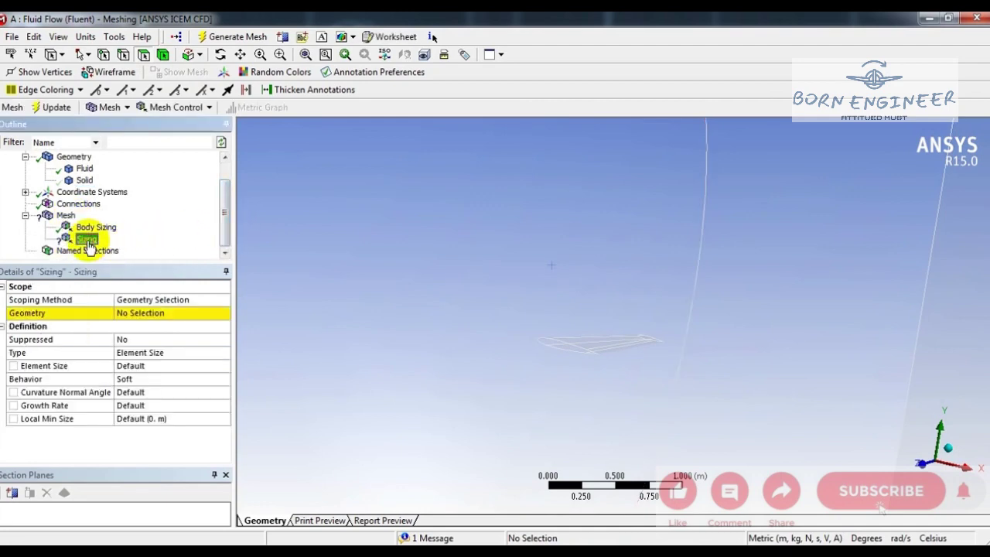
click(149, 313)
click(149, 318)
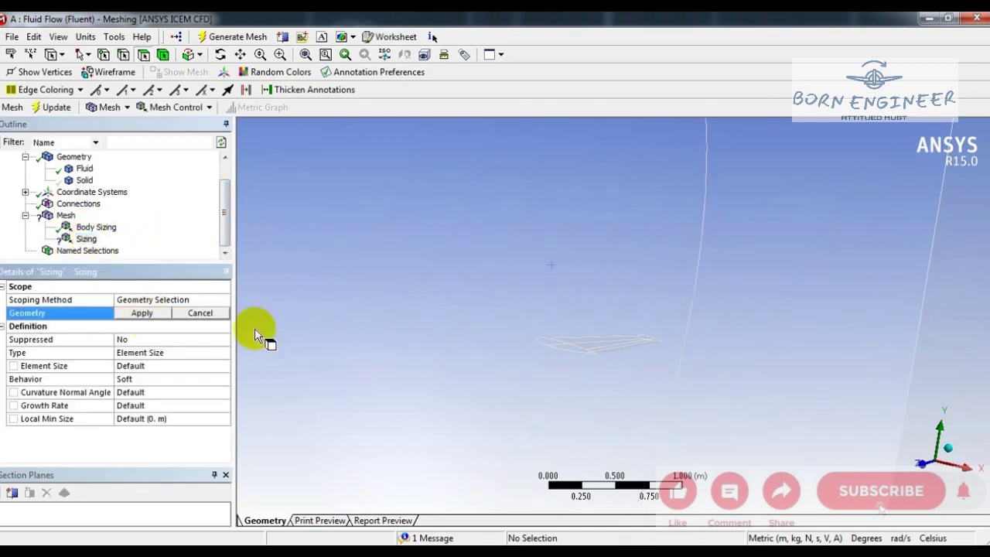
click(586, 343)
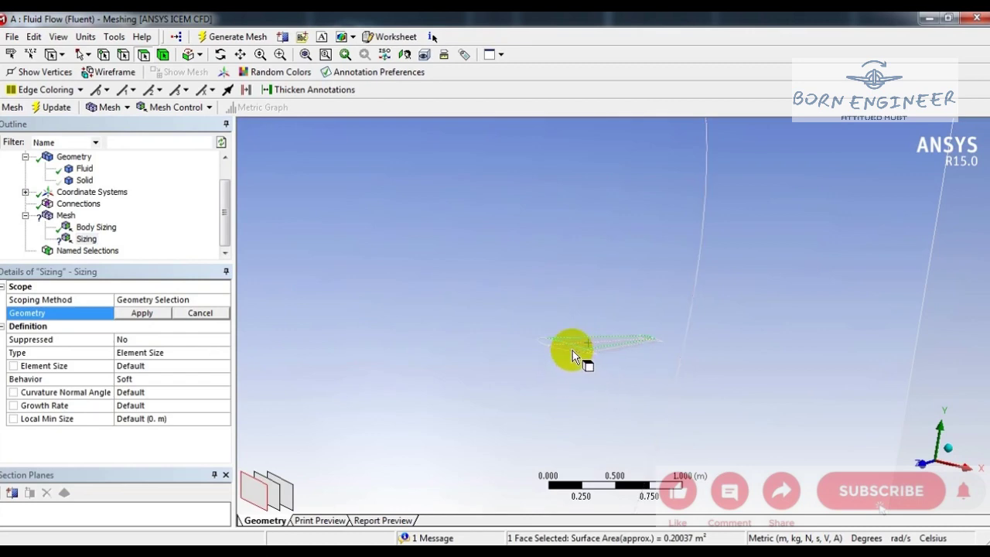
ctrl+click(573, 352)
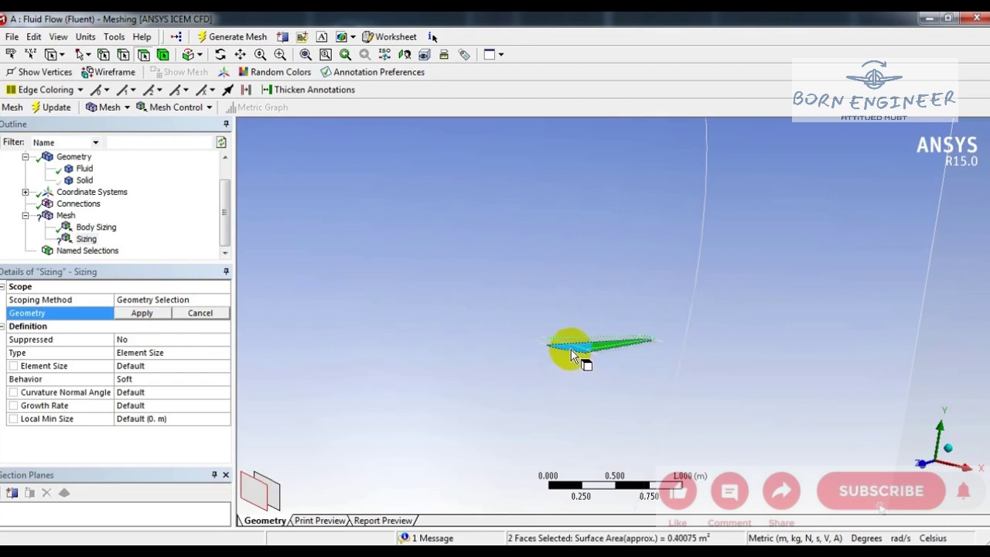
click(139, 316)
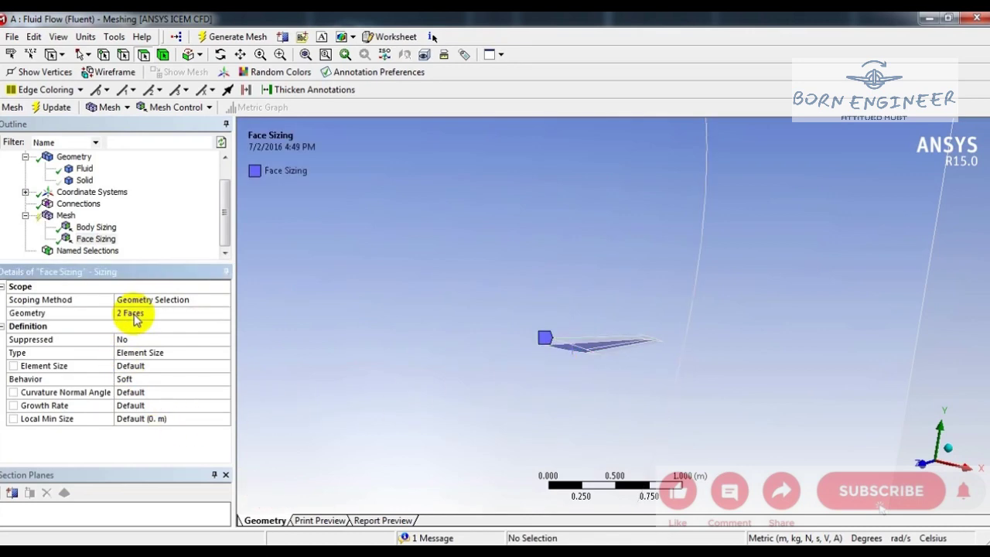
Set the wing face sizing's element size to 0.01 m and its behavior to Hard
click(152, 355)
click(150, 366)
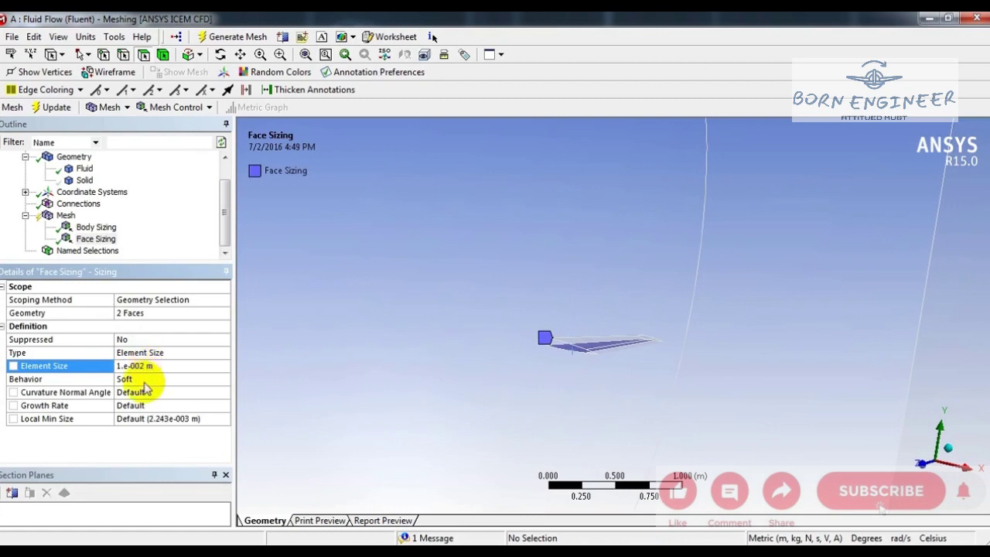
double_click(143, 382)
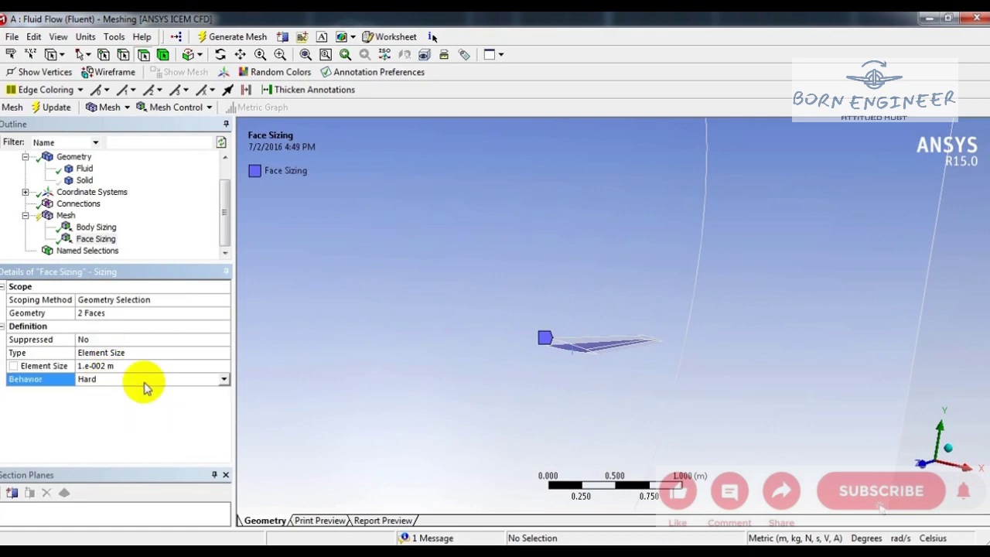
Add another mesh sizing control scoped to the wing's leading-edge and trailing-edge faces
click(166, 106)
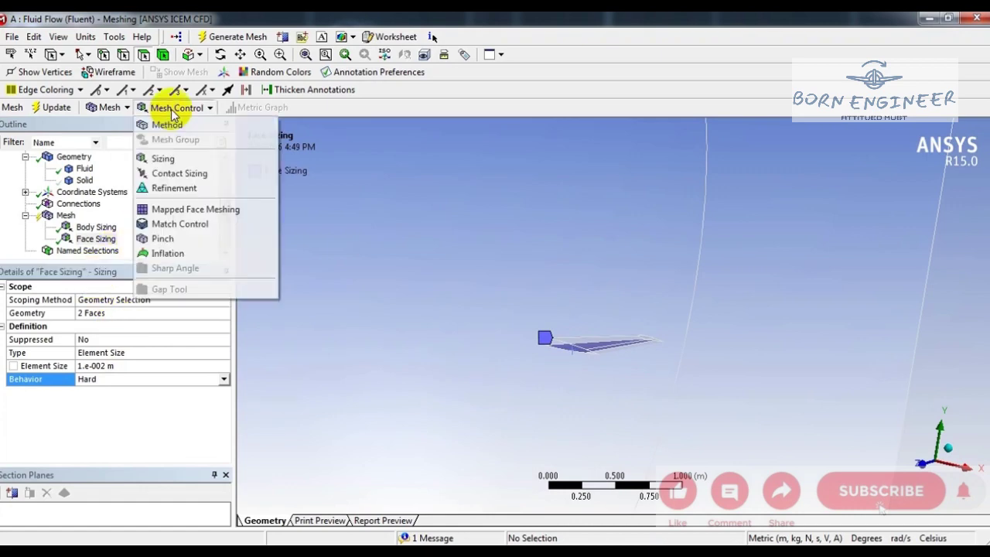
click(179, 159)
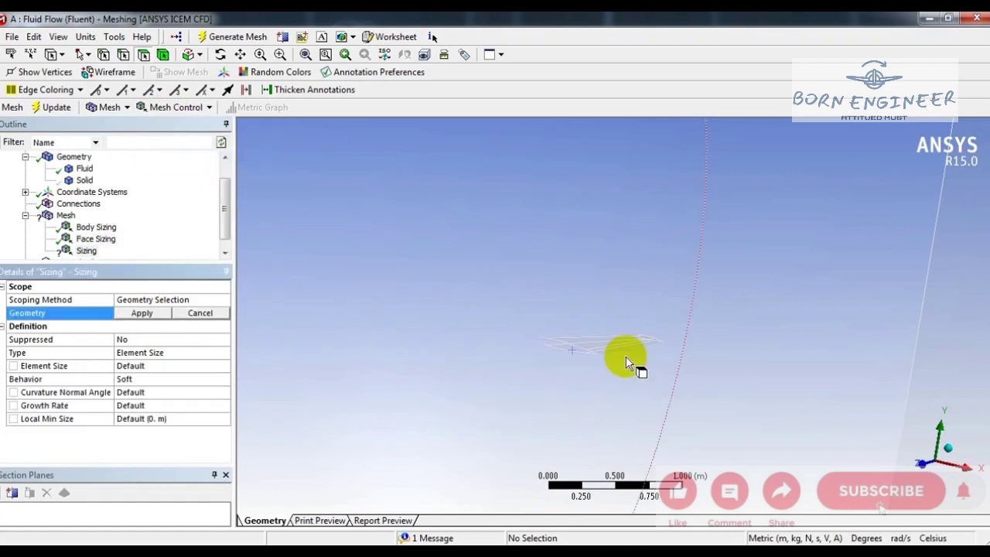
click(549, 340)
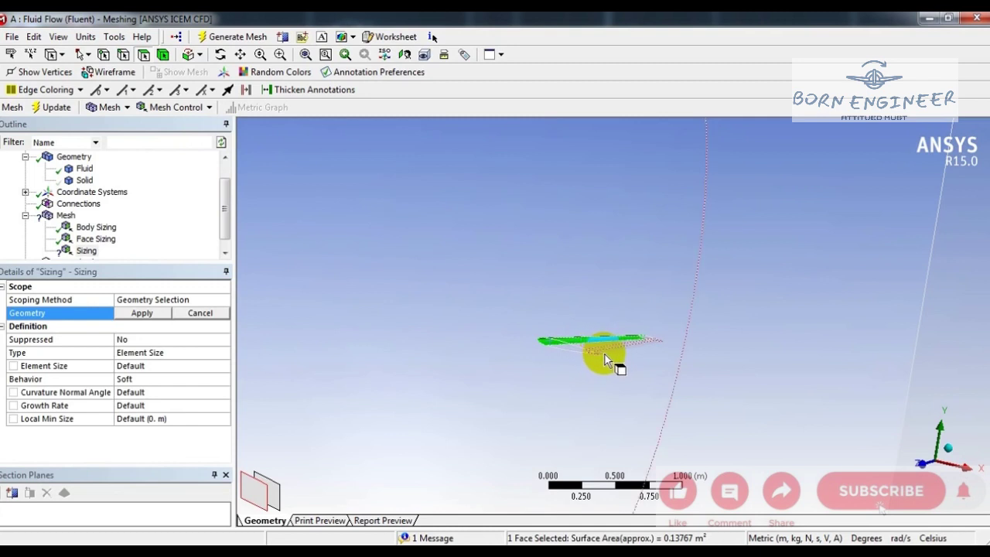
middle_drag(606, 355, 736, 393)
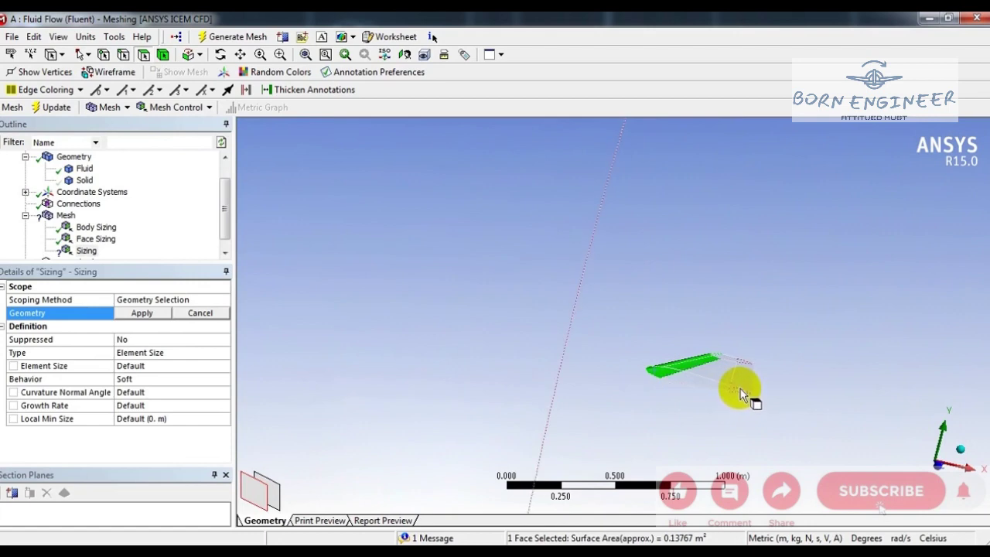
ctrl+click(740, 391)
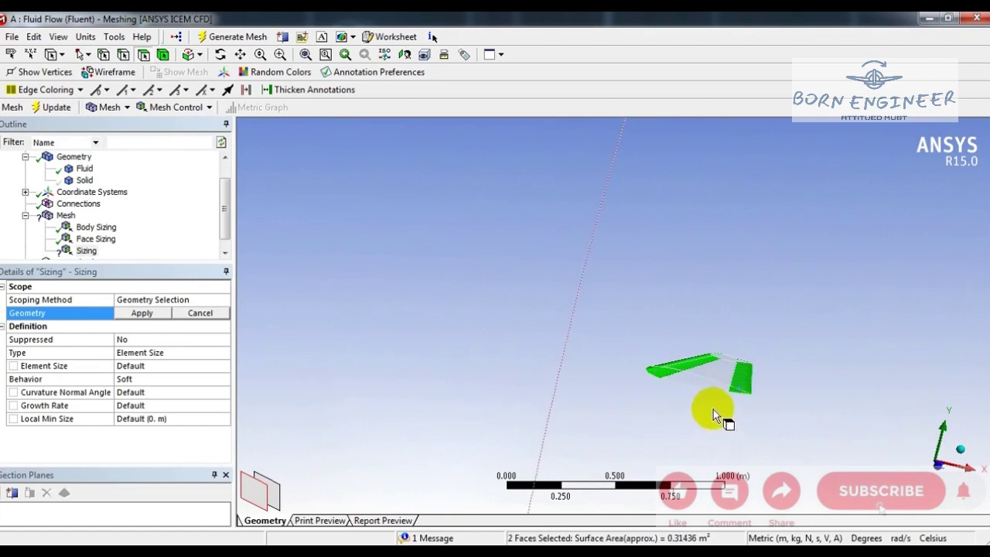
scroll(596, 309, down, 5)
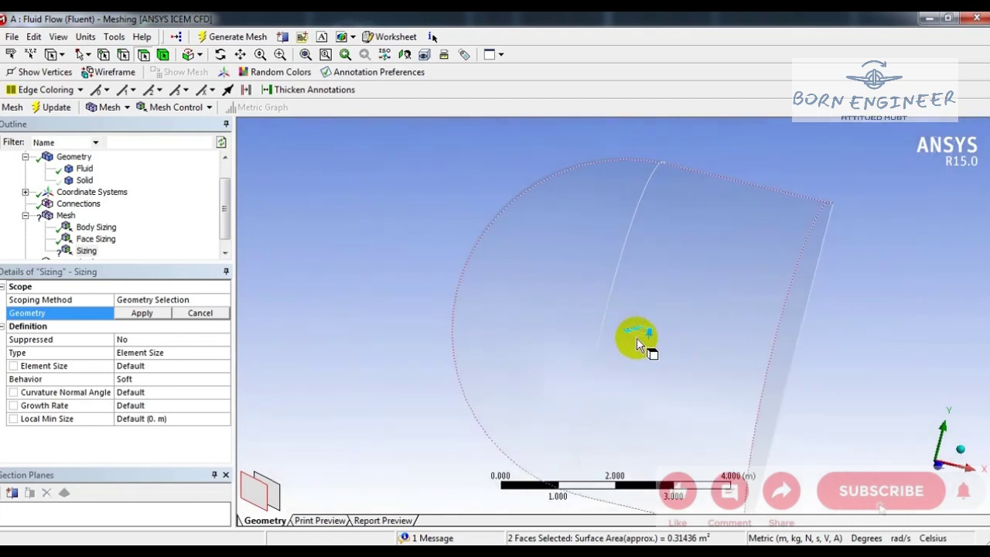
scroll(642, 365, up, 5)
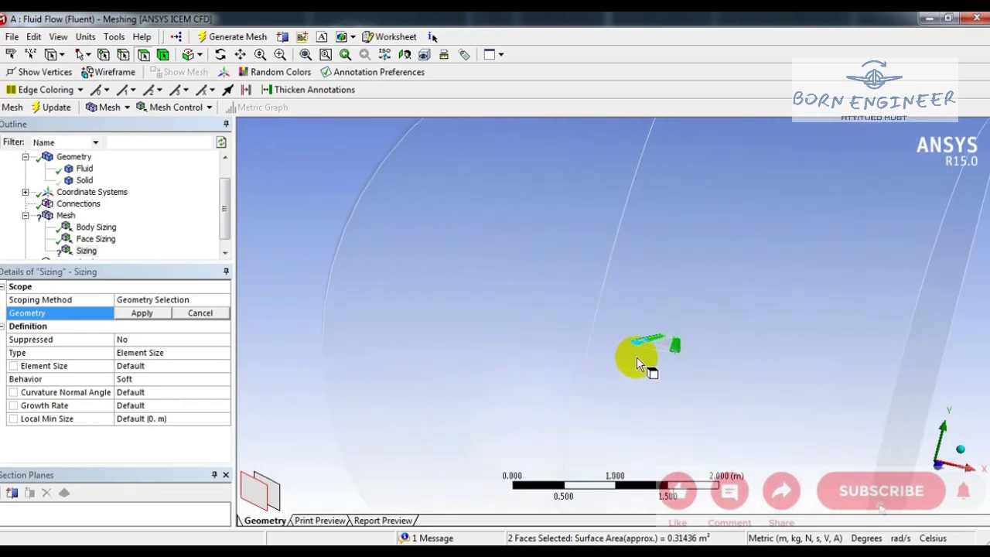
click(148, 314)
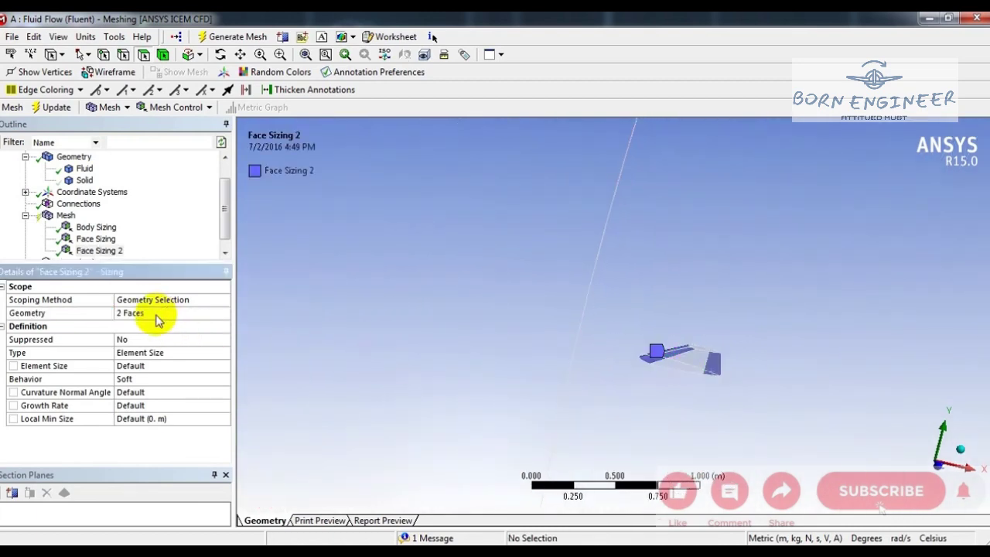
Reselect the wing's trailing-edge and leading-edge faces and reapply them as the scope of the second face sizing
middle_drag(248, 348, 755, 374)
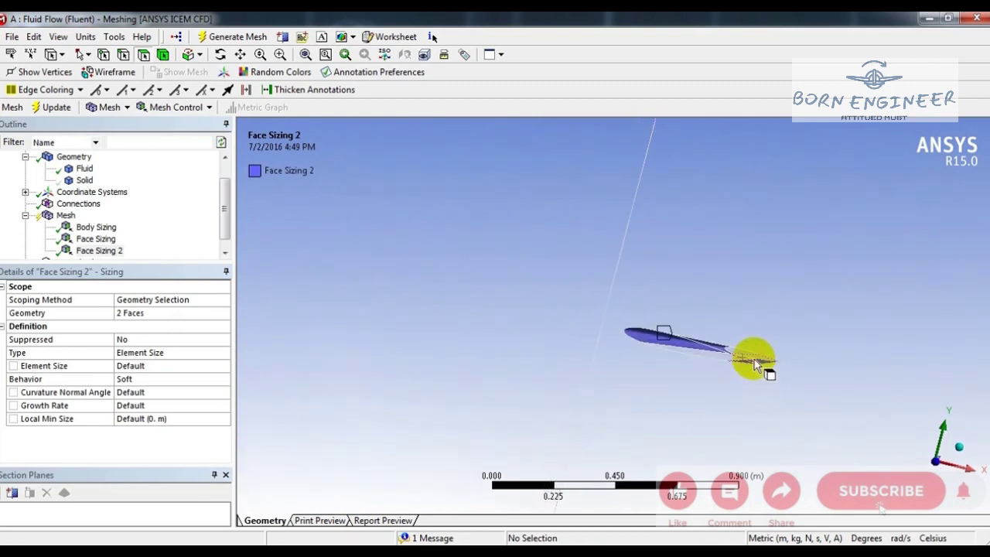
click(755, 361)
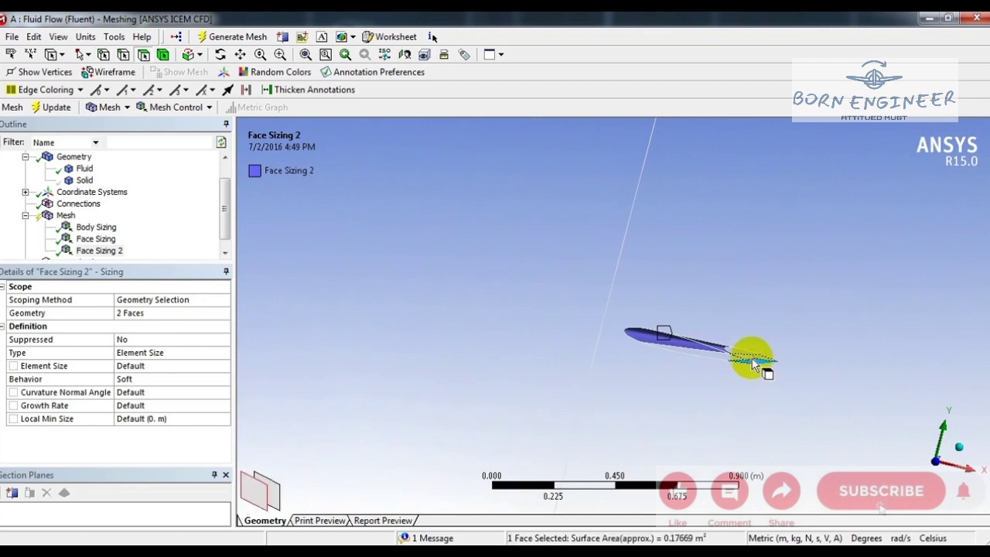
ctrl+click(638, 334)
click(139, 313)
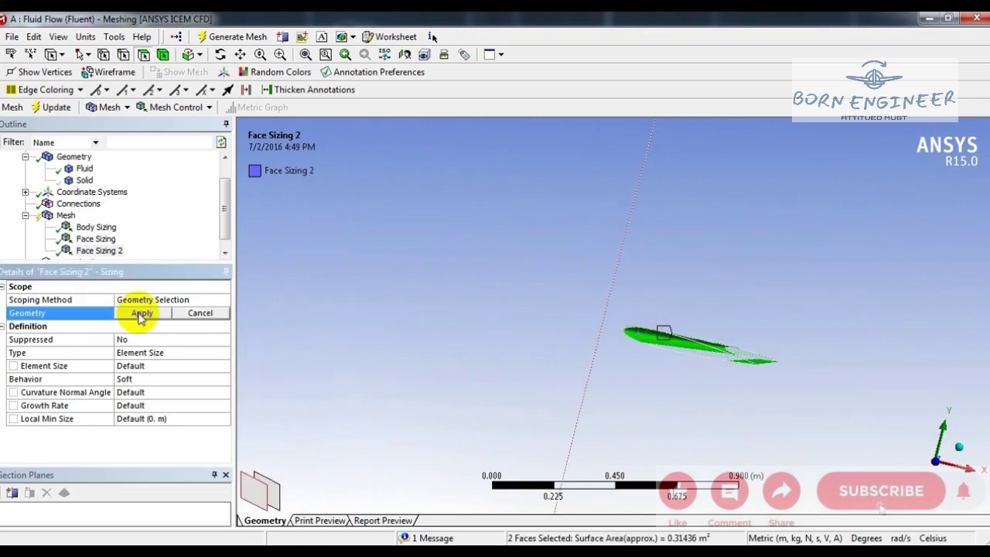
click(140, 312)
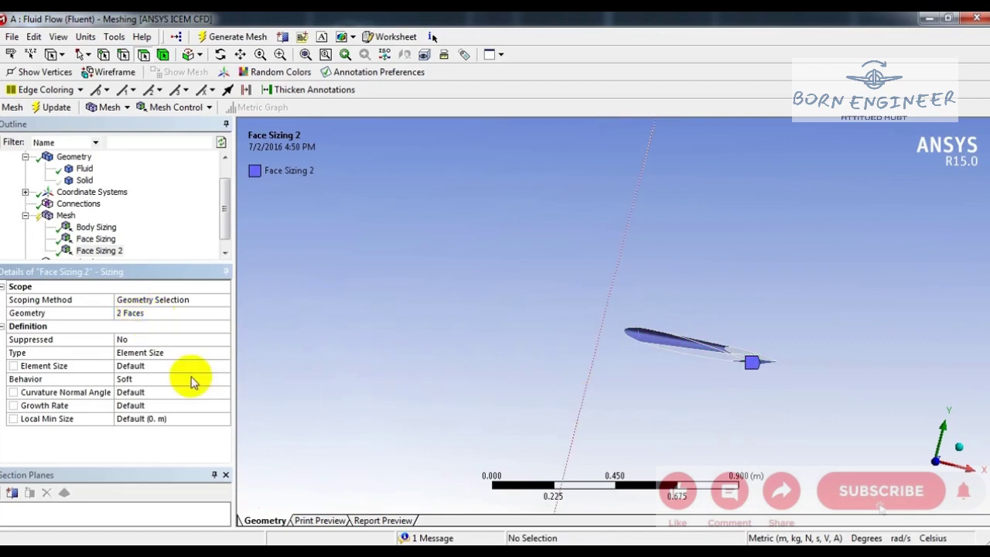
Set the second face sizing's element size to 0.005 m and its behavior to Hard
click(151, 366)
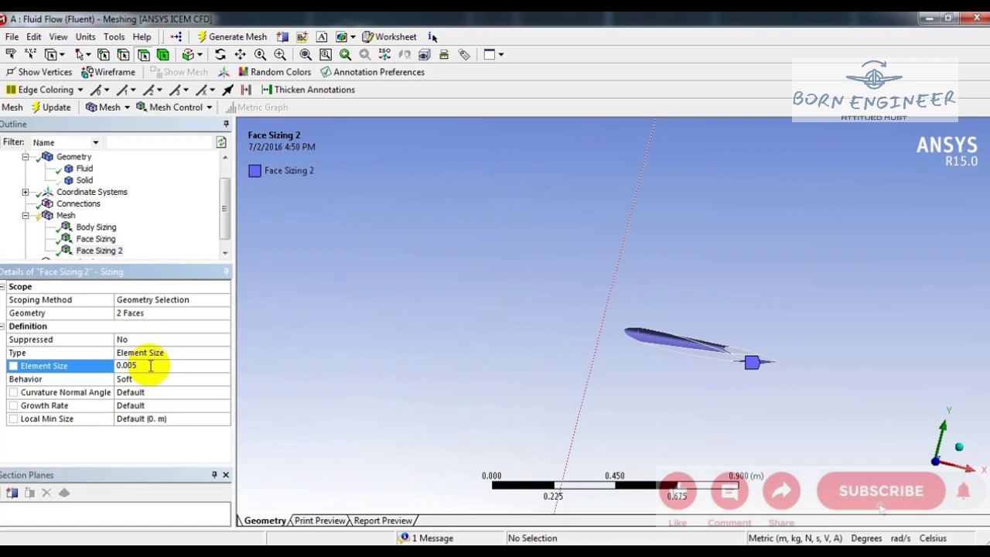
text(0.005)
key(Return)
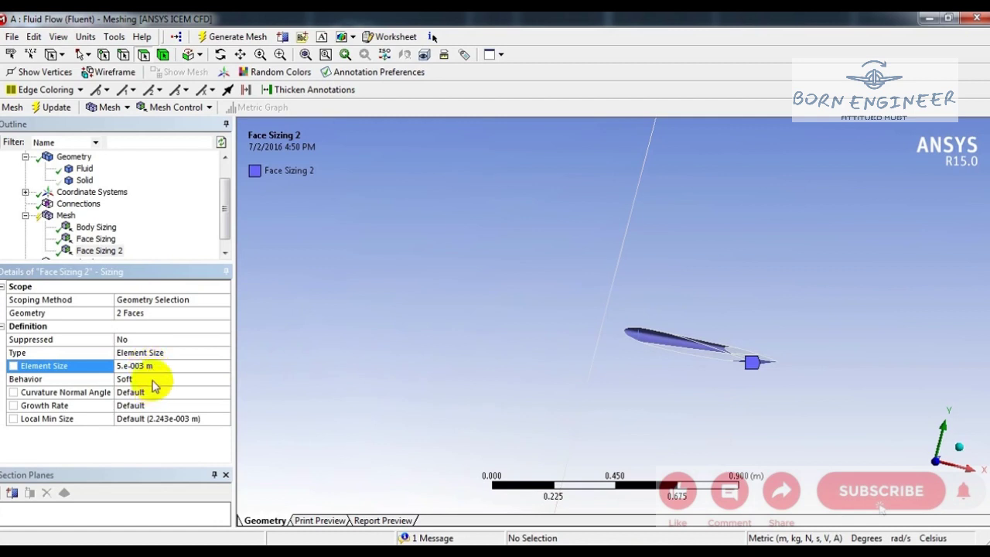
double_click(154, 381)
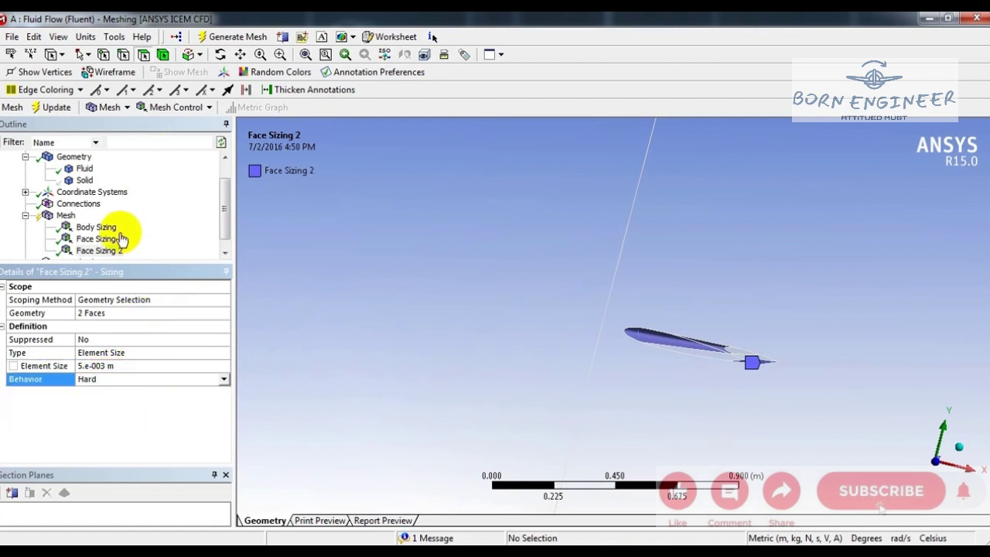
drag(227, 218, 227, 230)
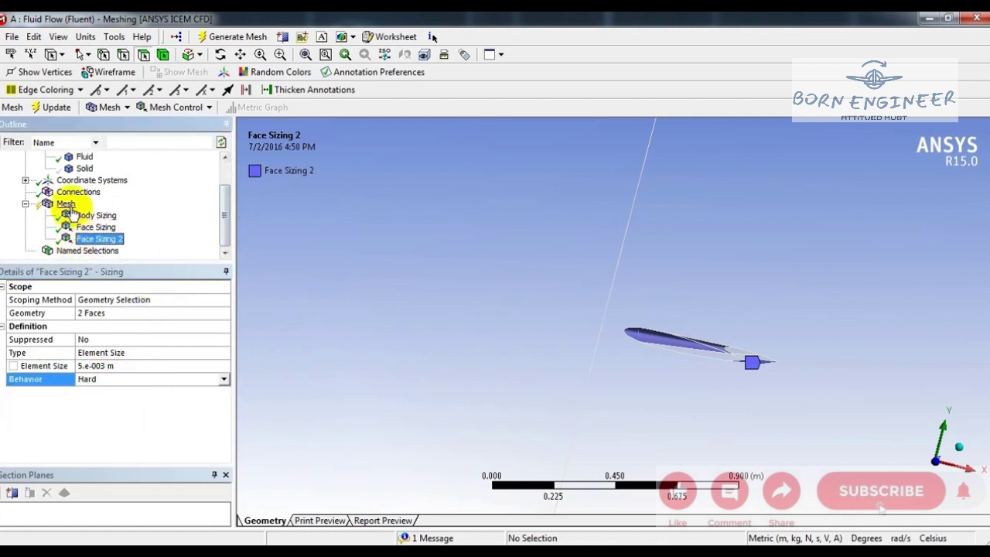
Add an inflation control to the mesh and scope it to the fluid domain body
click(65, 204)
click(172, 108)
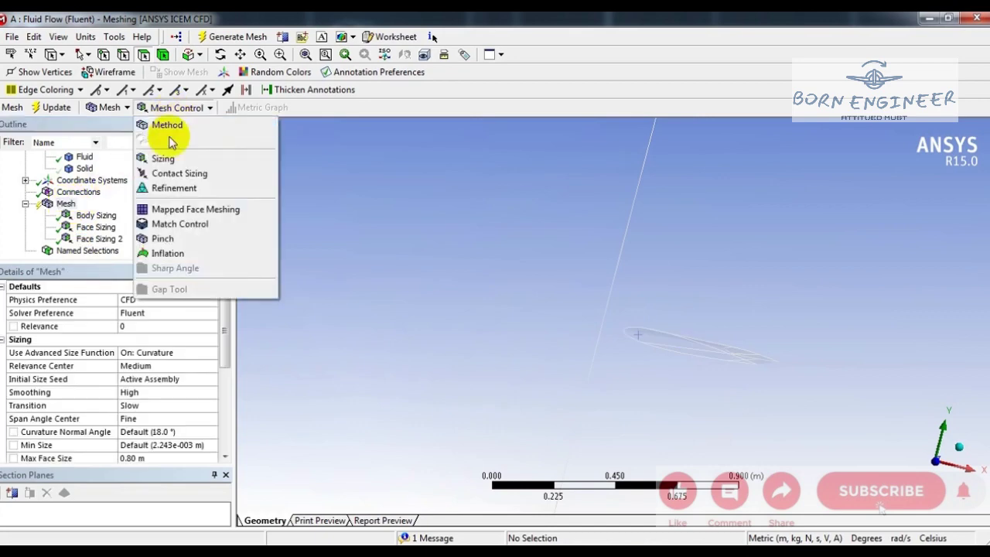
click(166, 251)
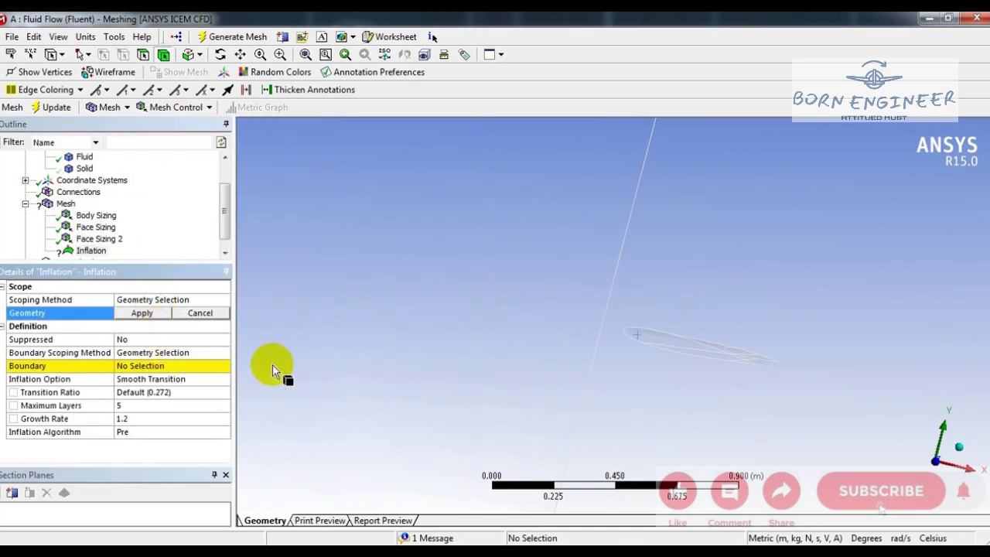
click(446, 258)
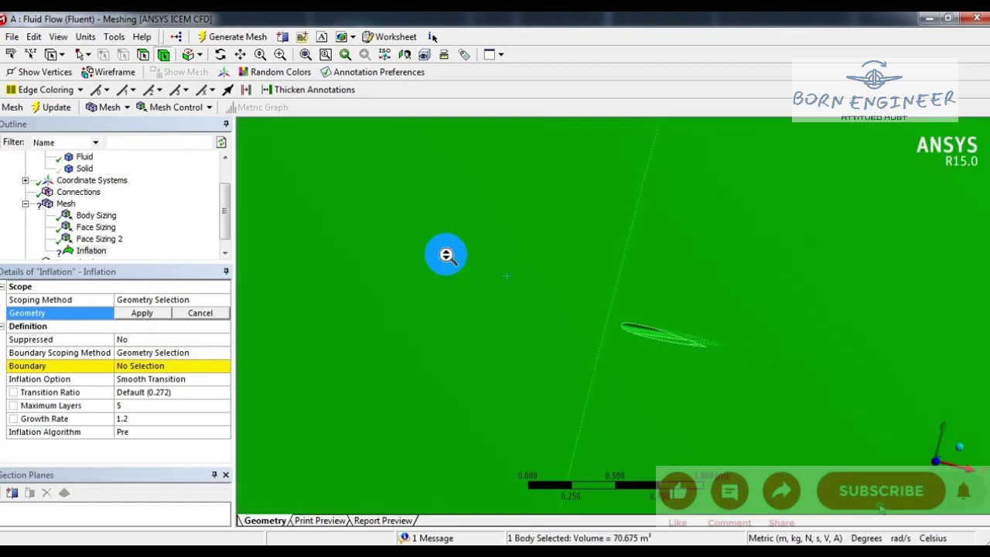
scroll(449, 263, down, 5)
middle_drag(450, 271, 586, 389)
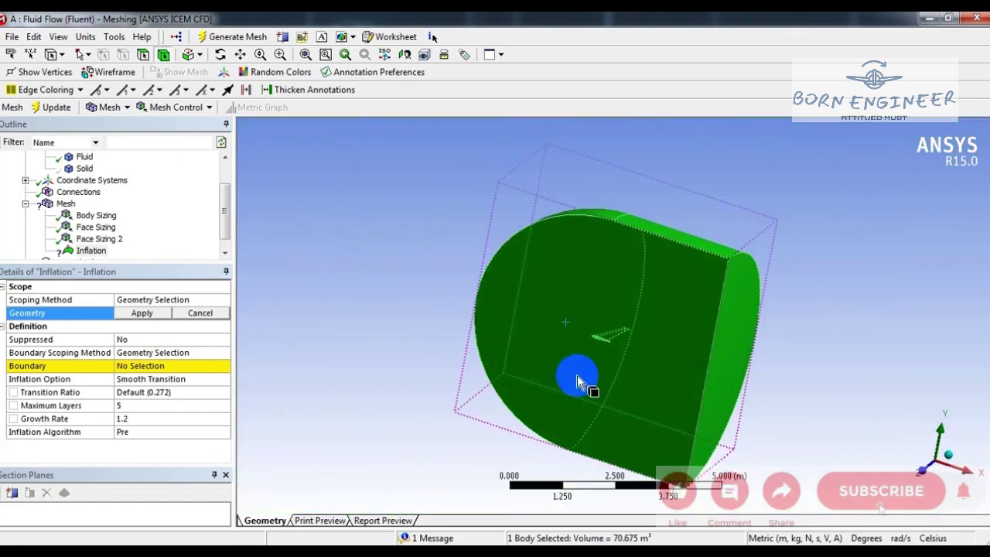
click(153, 315)
Set the inflation boundary to the four wing faces by extending the selection from one wing face to its limits
click(145, 366)
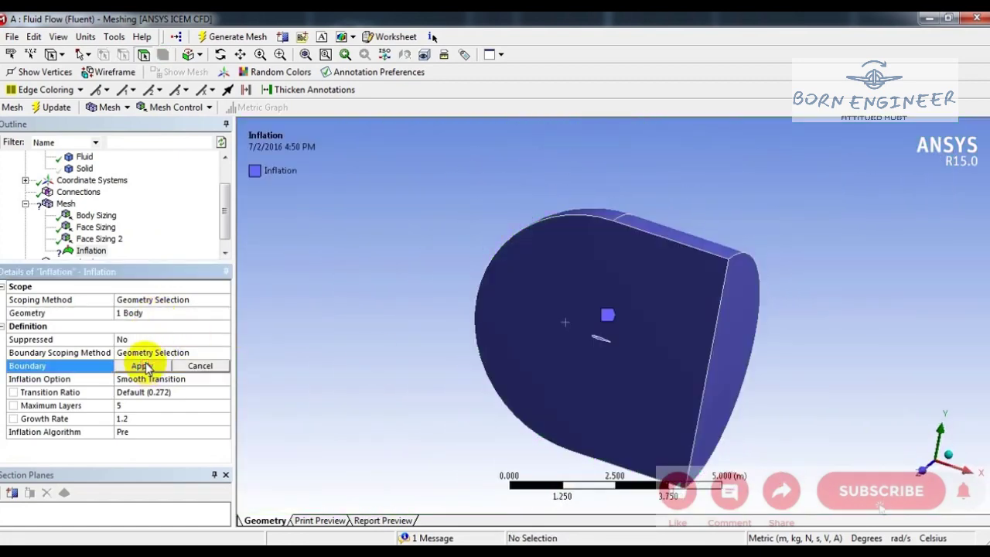
click(608, 354)
scroll(611, 360, up, 5)
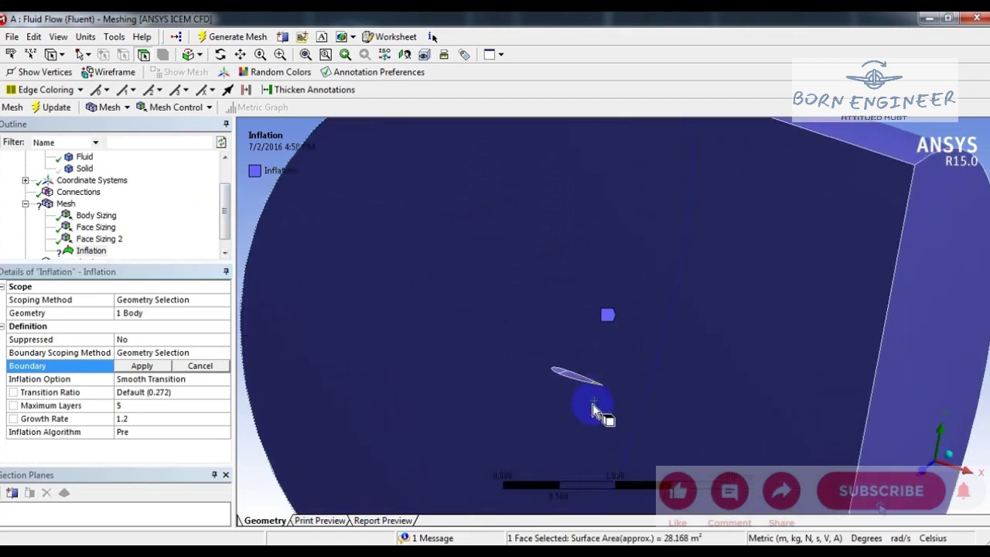
click(574, 377)
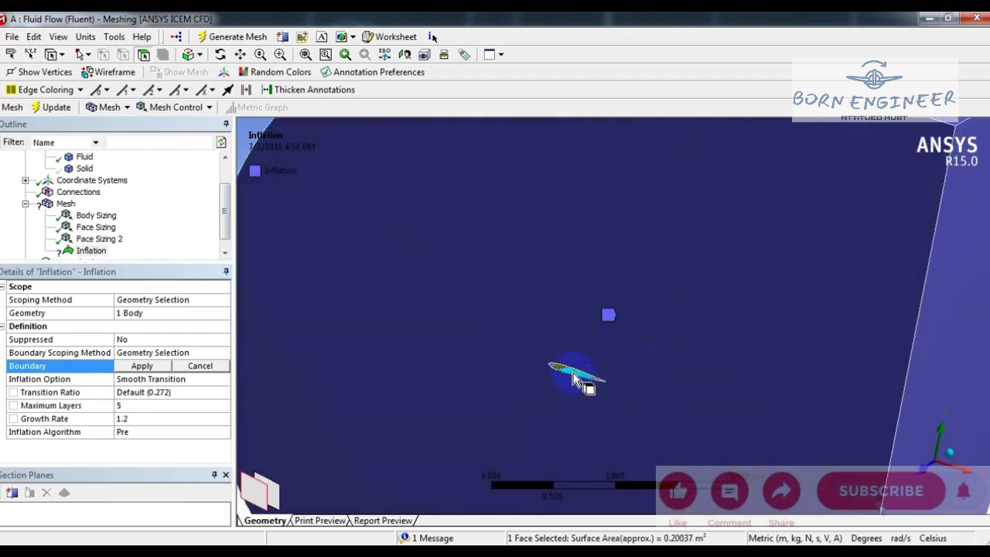
click(194, 54)
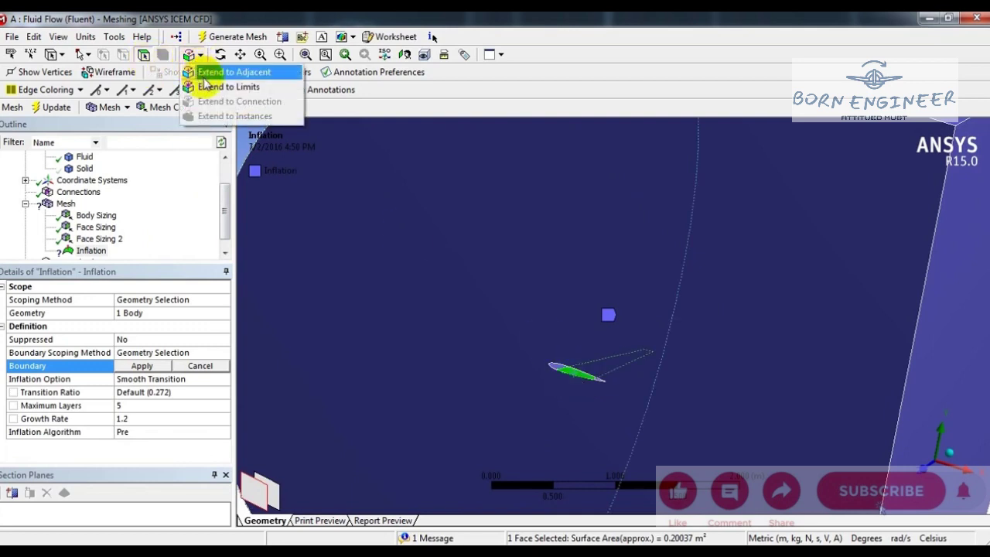
click(228, 86)
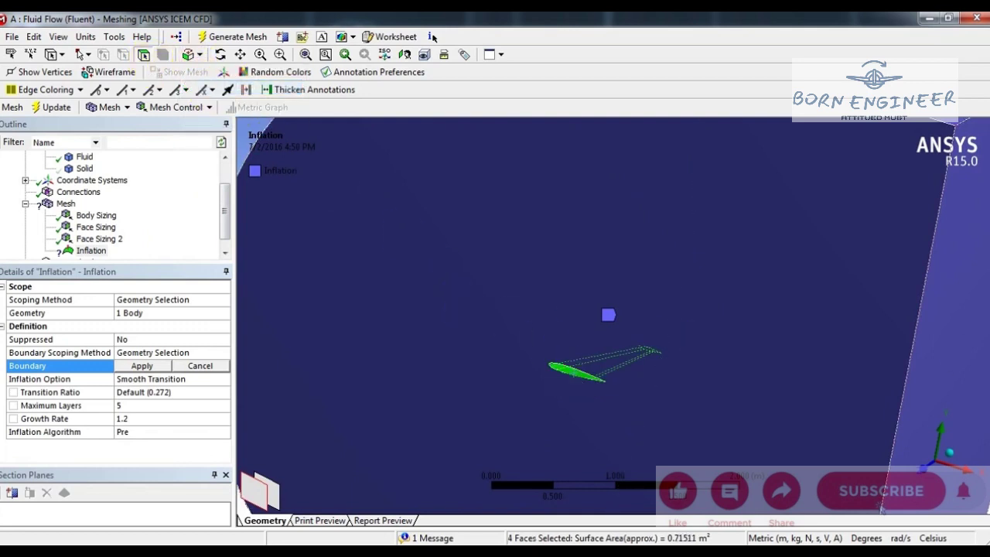
click(133, 364)
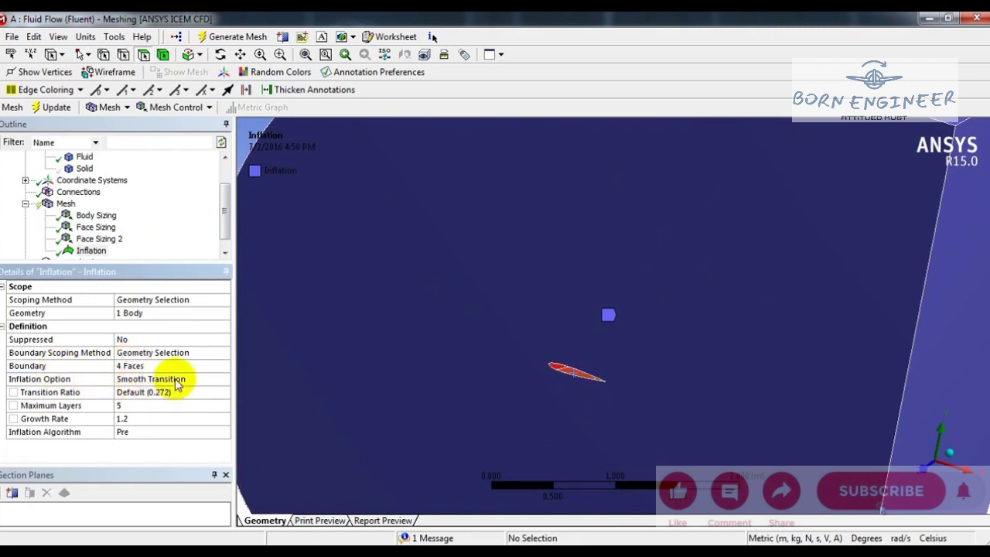
Set the inflation option to Total Thickness with a maximum thickness of 0.008 m, and use the Post inflation algorithm
click(215, 379)
click(222, 381)
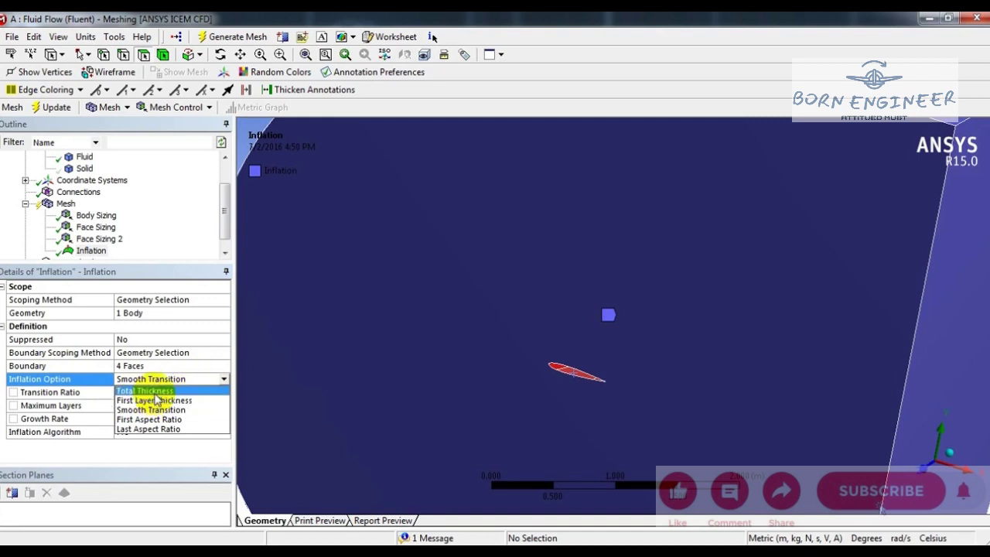
click(155, 393)
click(151, 395)
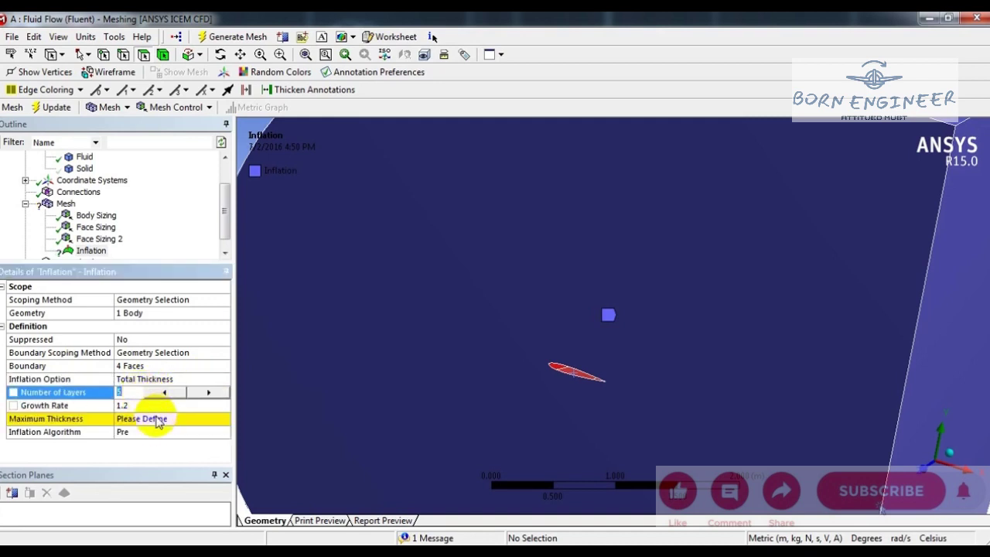
click(155, 419)
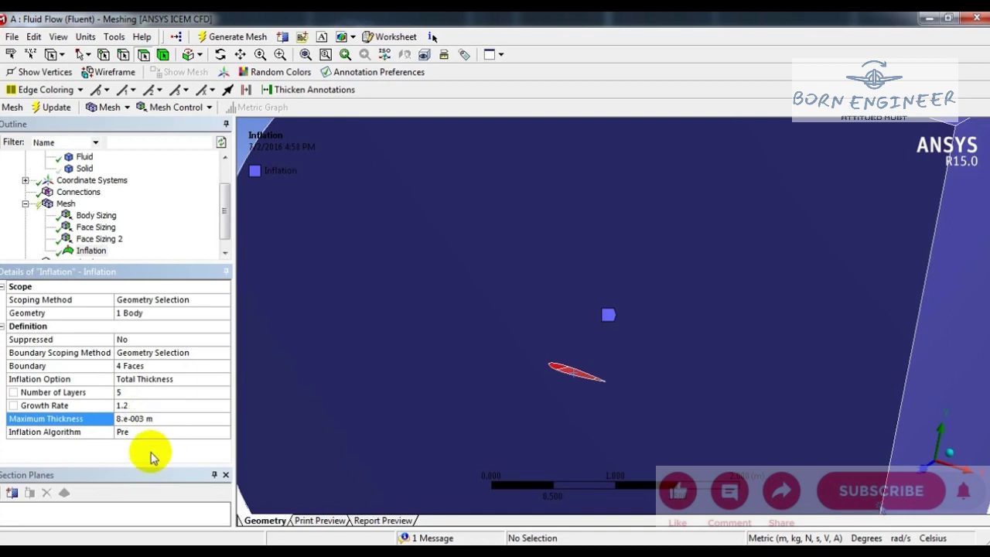
click(212, 431)
click(223, 432)
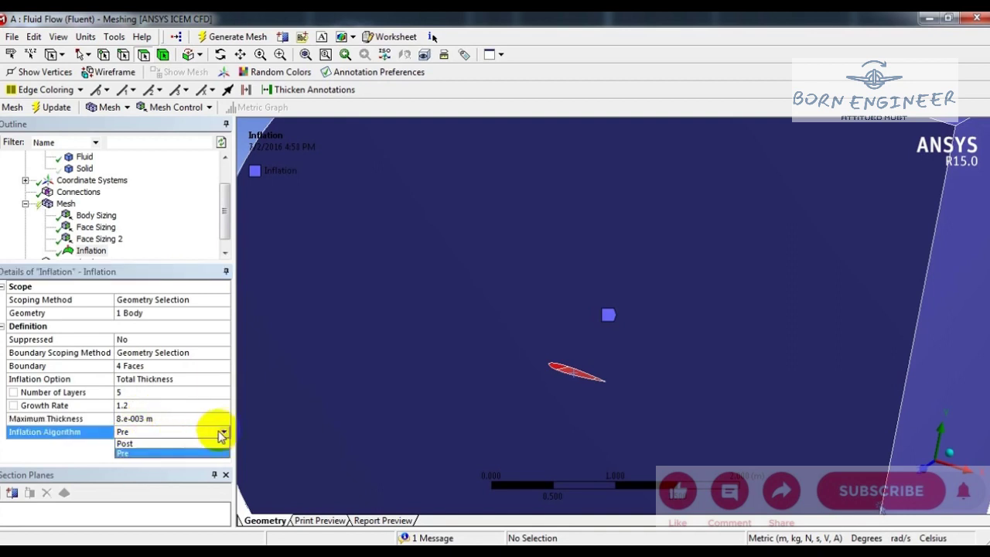
click(137, 444)
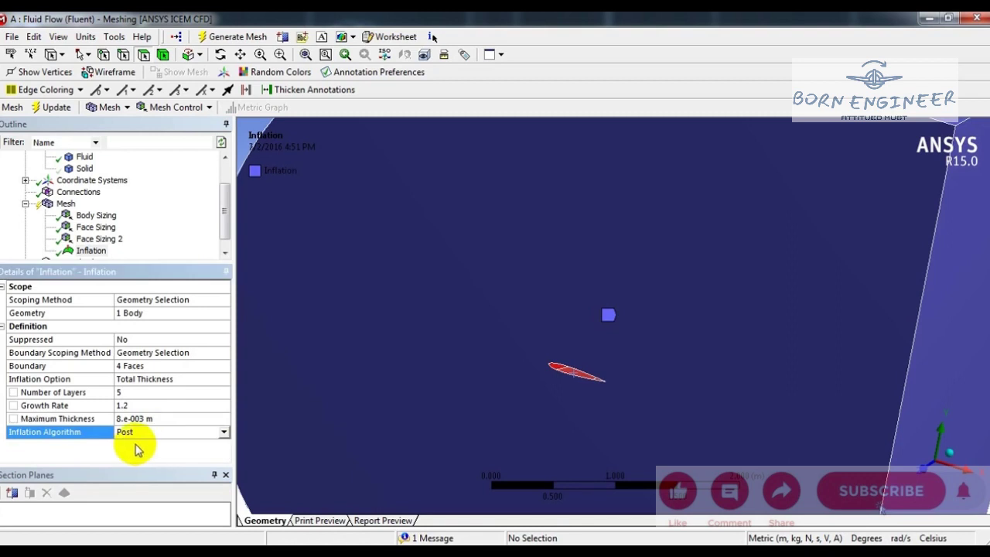
Generate the mesh with the body sizing, face sizings and inflation applied
click(63, 203)
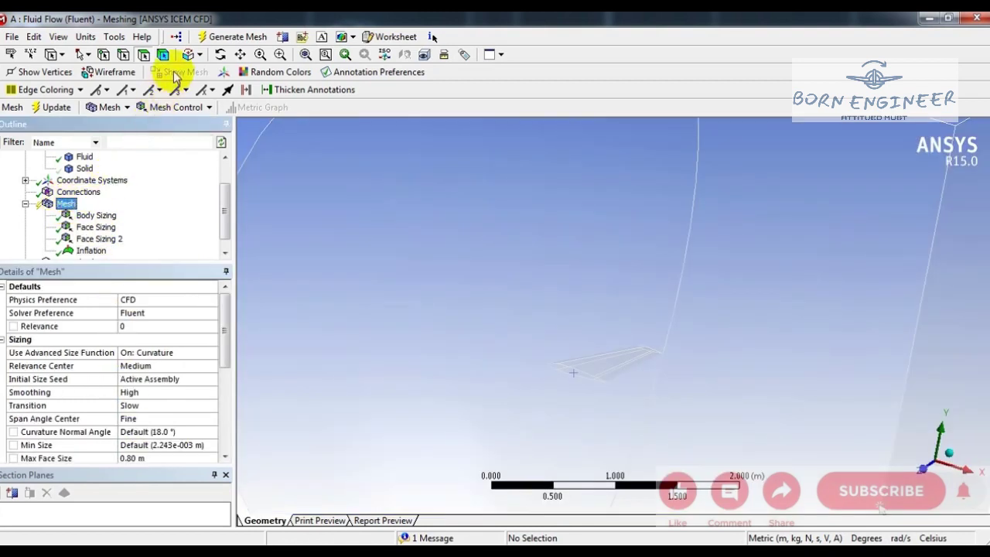
click(224, 37)
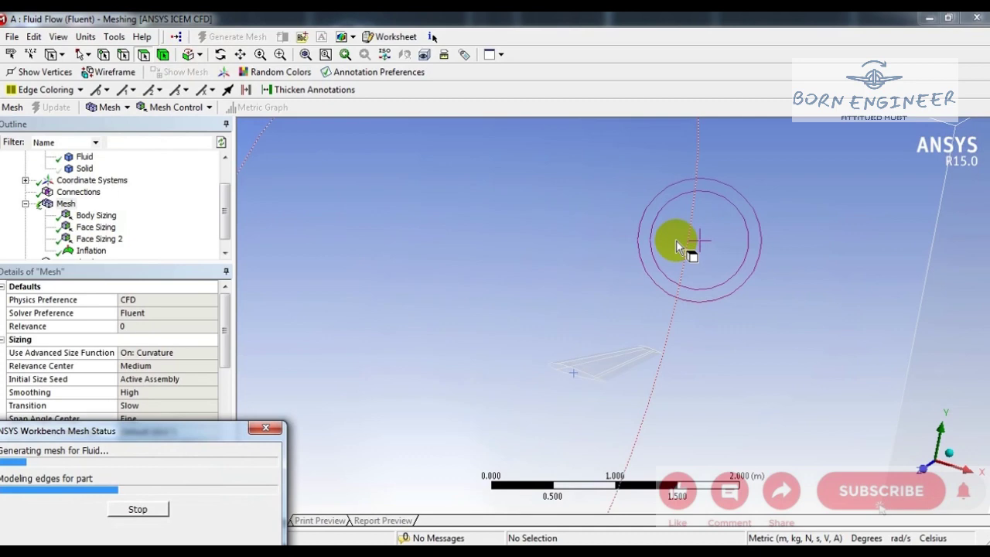
click(951, 458)
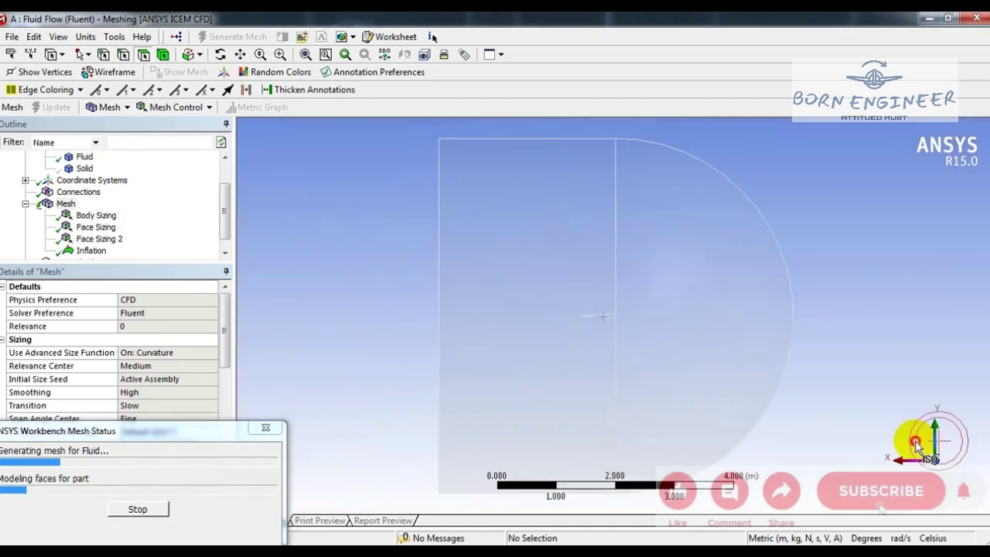
click(915, 445)
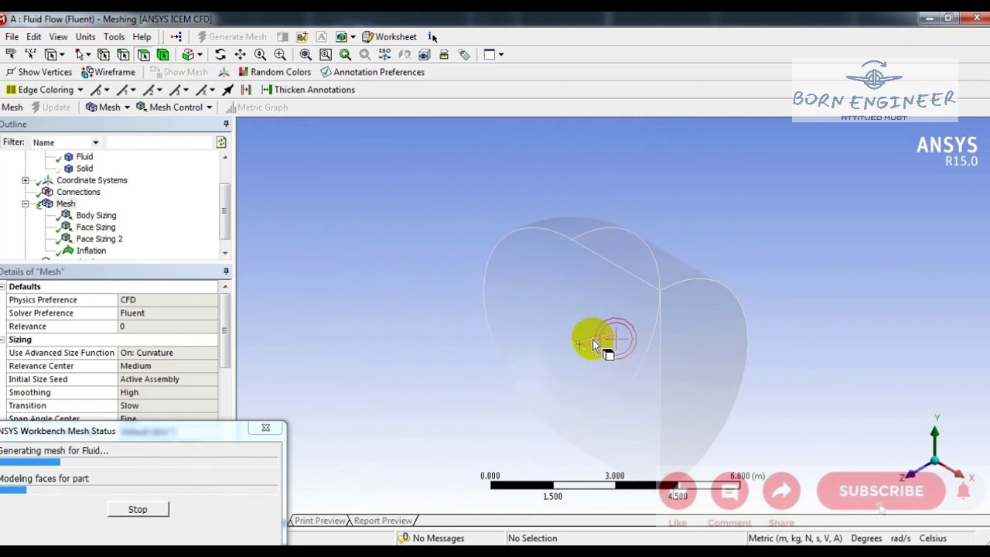
mouse_move(593, 340)
mouse_down()
mouse_move(582, 343)
mouse_move(595, 350)
mouse_move(580, 388)
mouse_move(526, 455)
mouse_move(561, 449)
mouse_up()
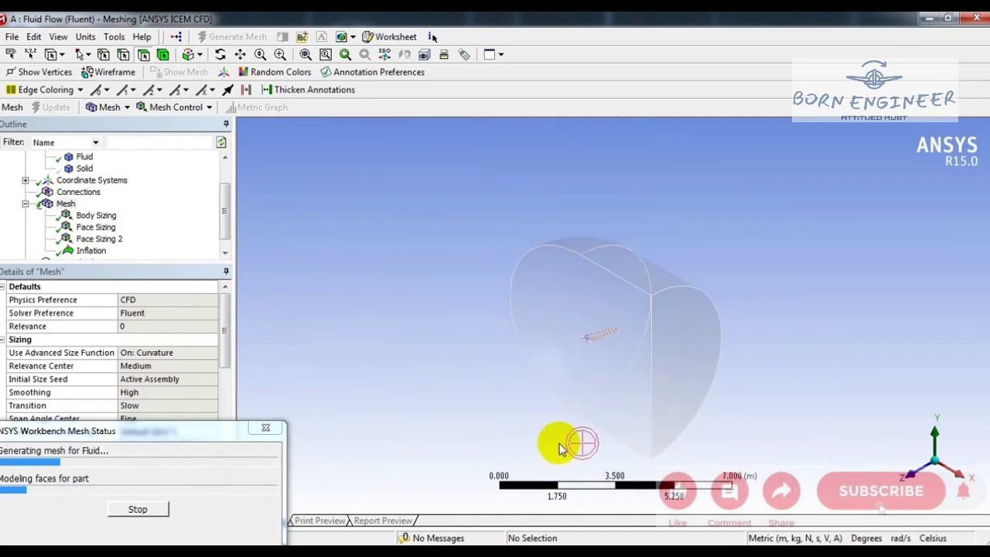
click(66, 204)
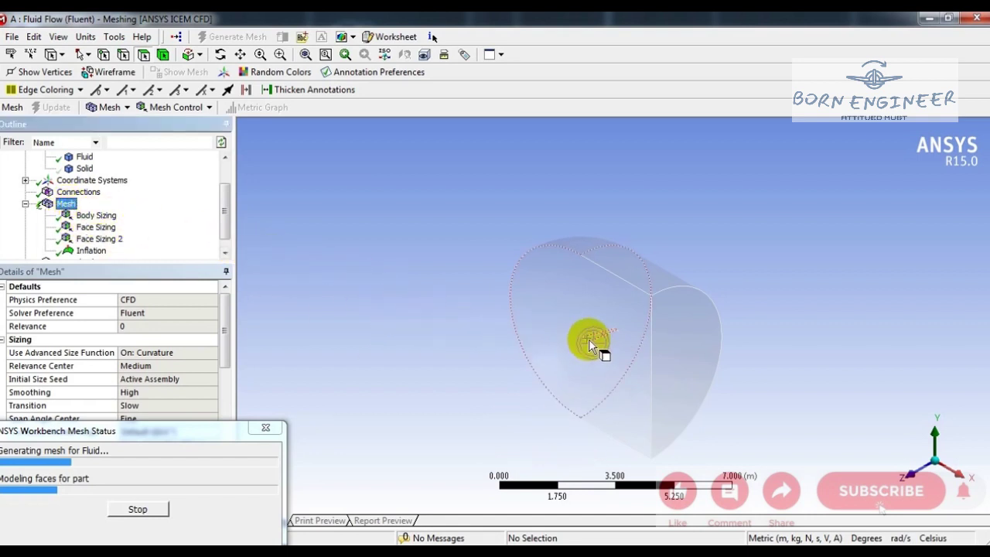
middle_drag(732, 347, 601, 345)
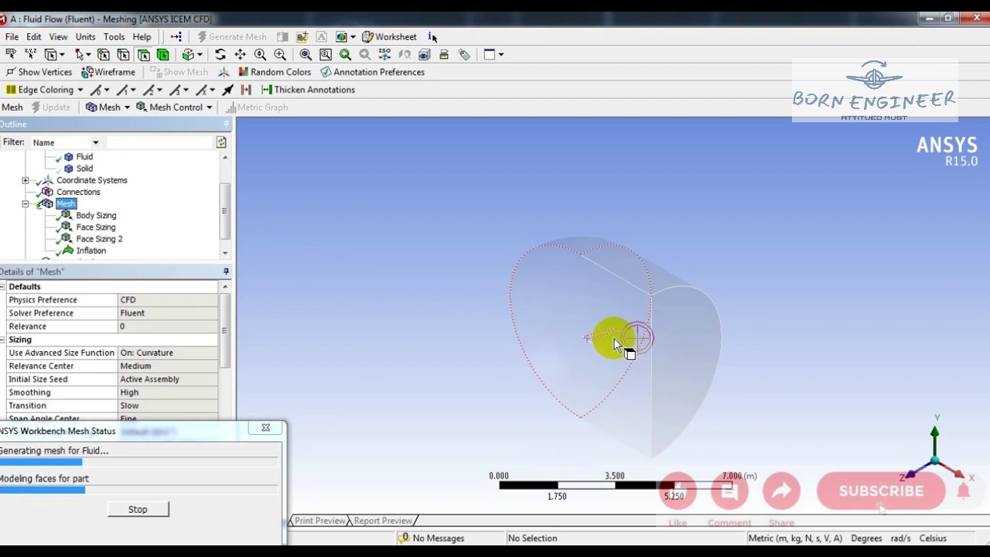
drag(614, 339, 395, 424)
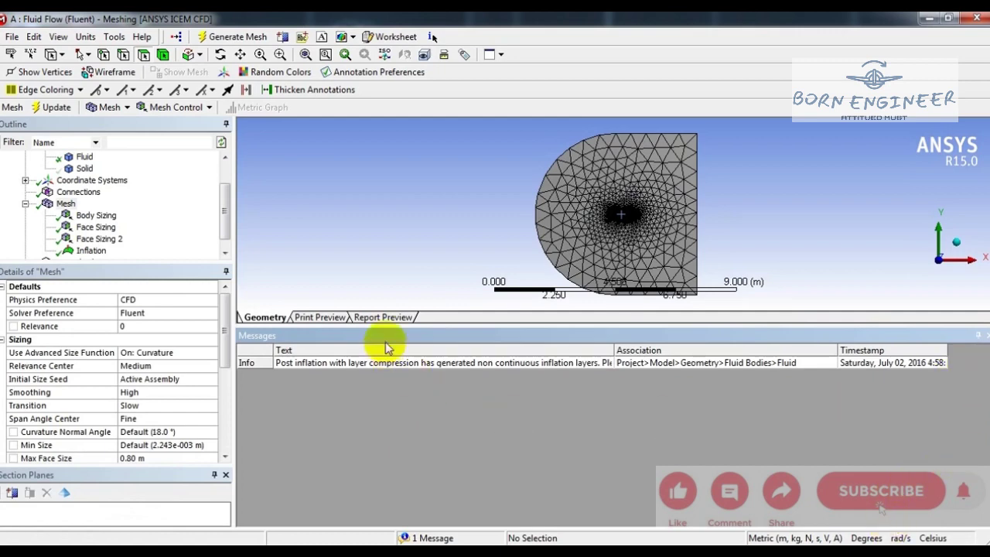
Close the messages pane and examine the generated mesh and inflation layers around the airfoil on the symmetry side
click(978, 335)
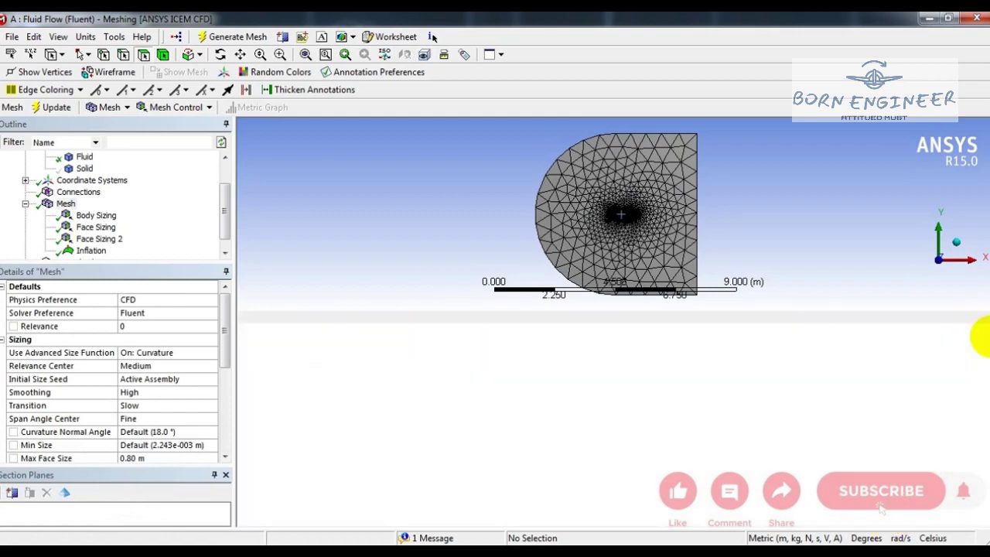
click(280, 54)
click(674, 348)
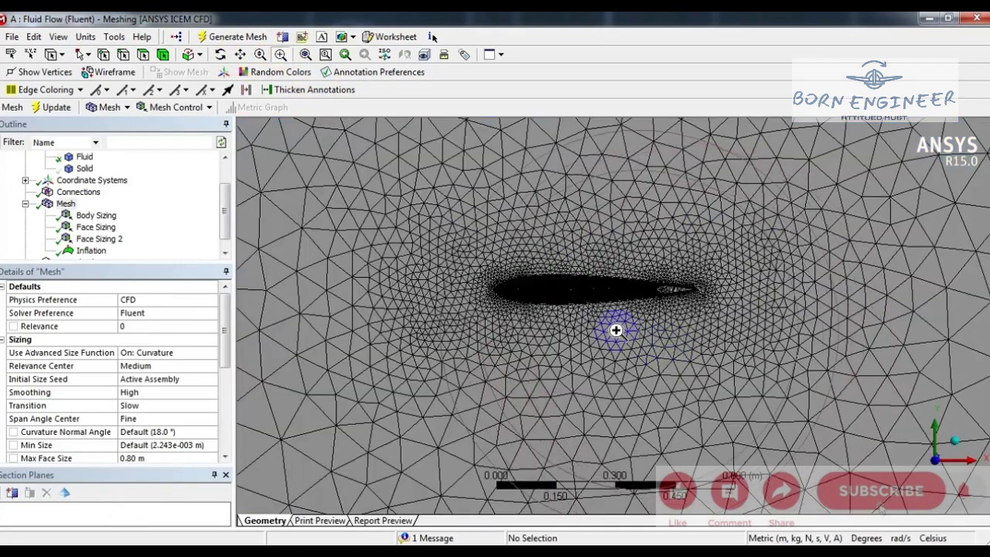
click(724, 331)
click(672, 358)
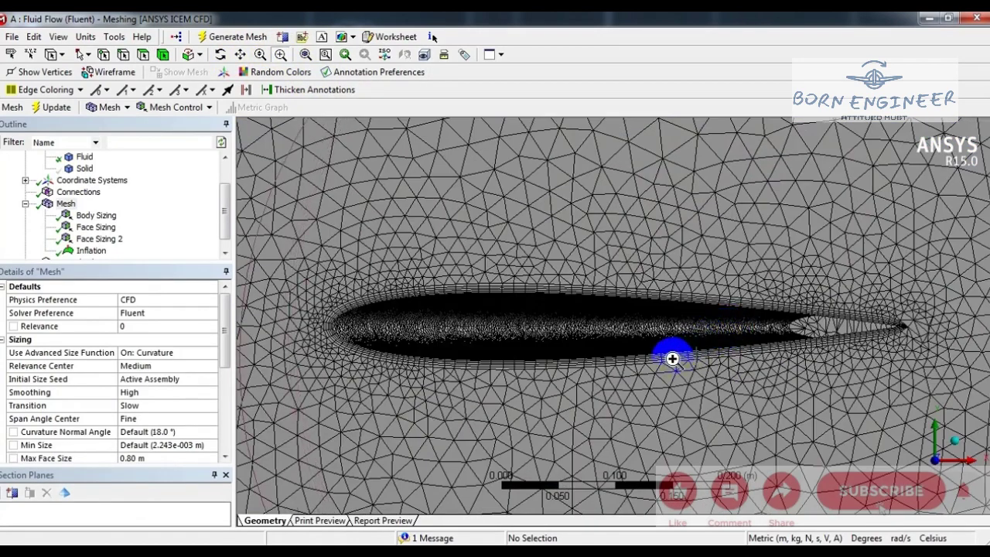
click(686, 334)
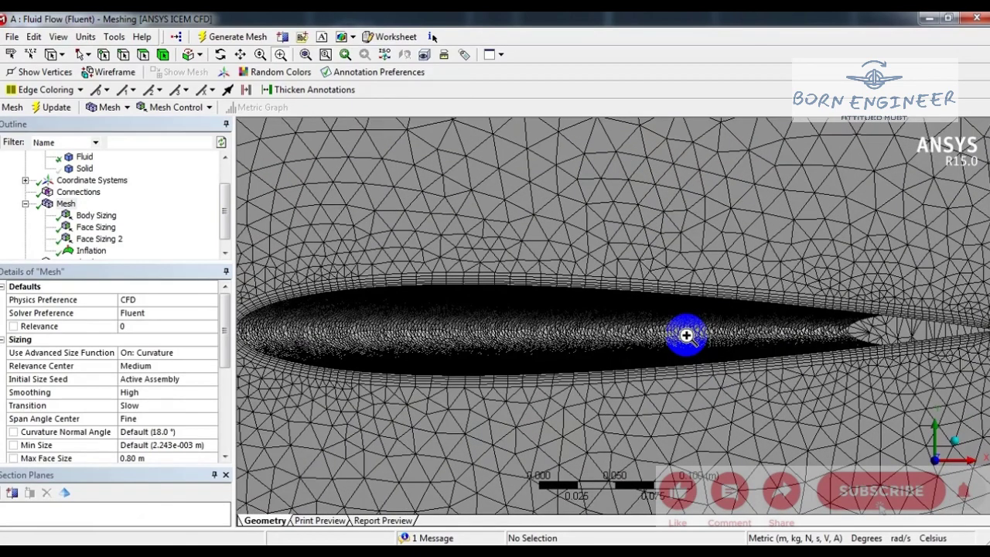
scroll(686, 334, down, 3)
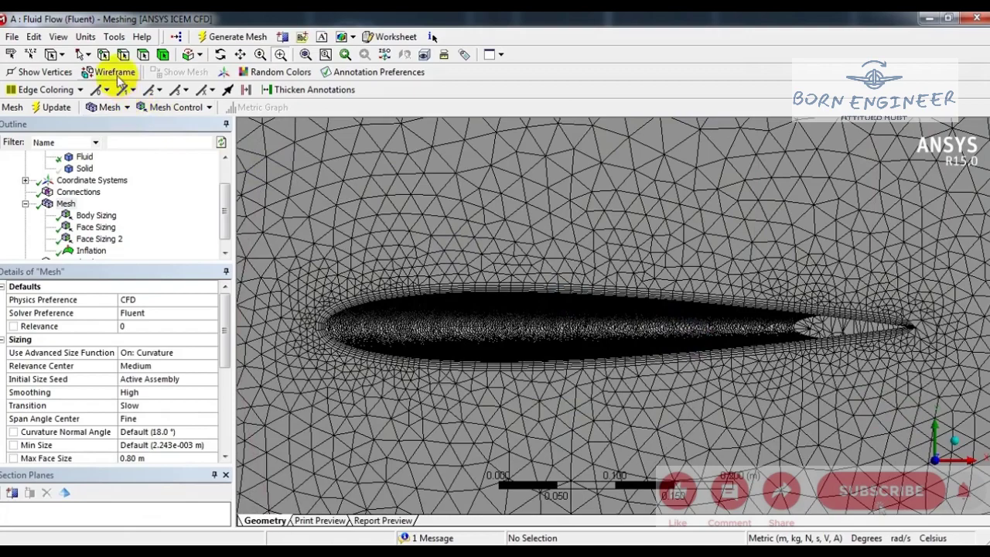
Display the mesh in wireframe and inspect the inflation layers at the leading edge and the refinement around the whole wing
click(115, 71)
drag(487, 317, 604, 375)
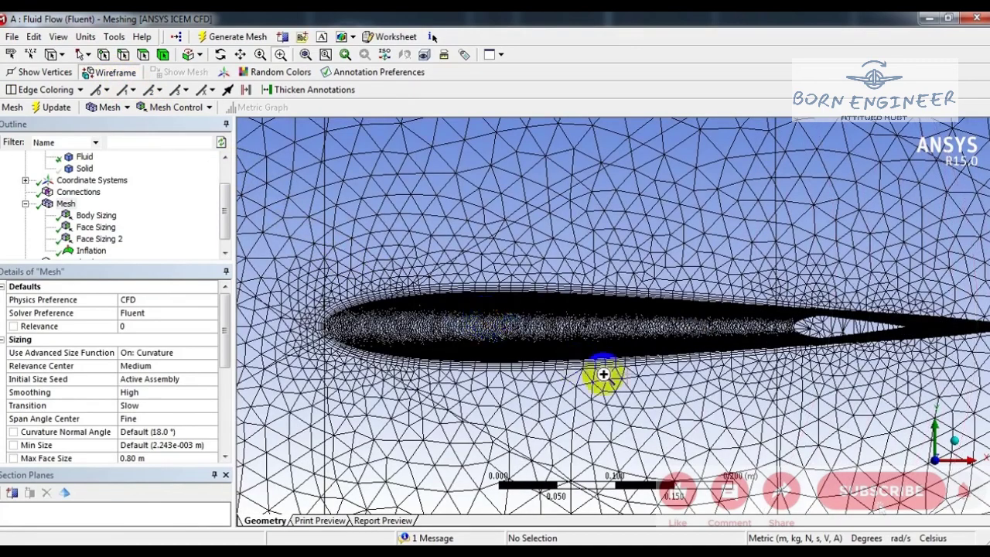
middle_drag(603, 375, 599, 381)
mouse_move(616, 437)
middle_down()
mouse_move(602, 451)
mouse_move(608, 433)
mouse_move(600, 439)
middle_up()
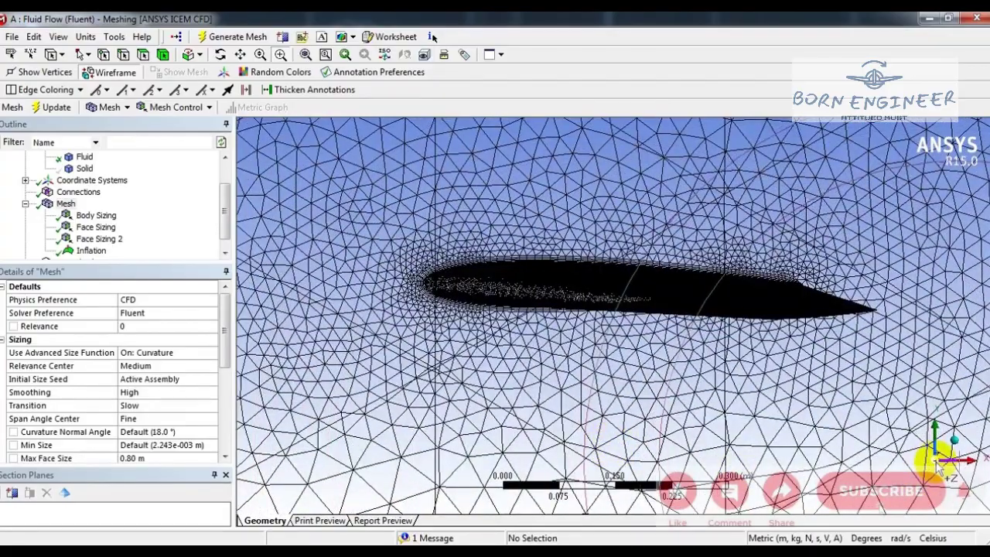
scroll(900, 460, down, 3)
scroll(652, 349, down, 2)
scroll(653, 349, up, 5)
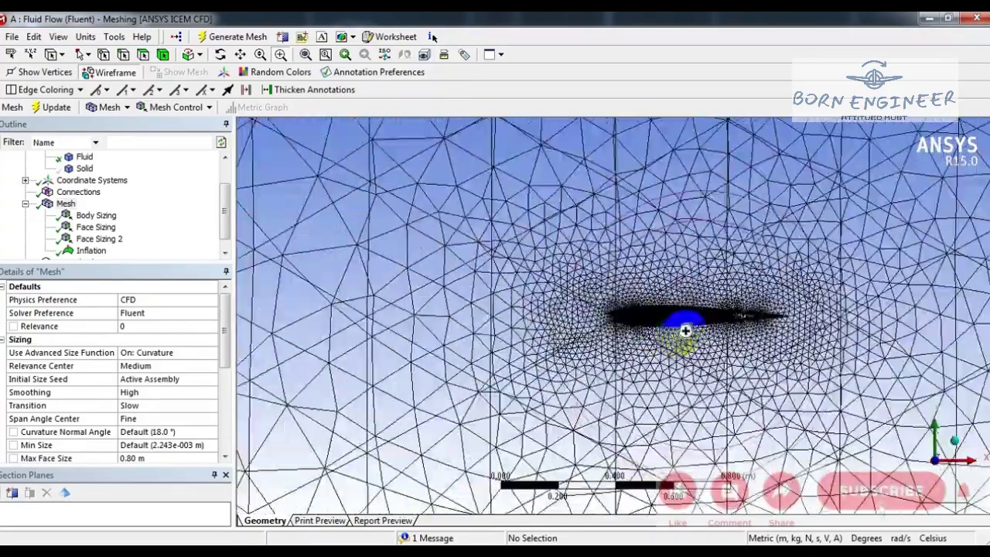
scroll(796, 328, up, 4)
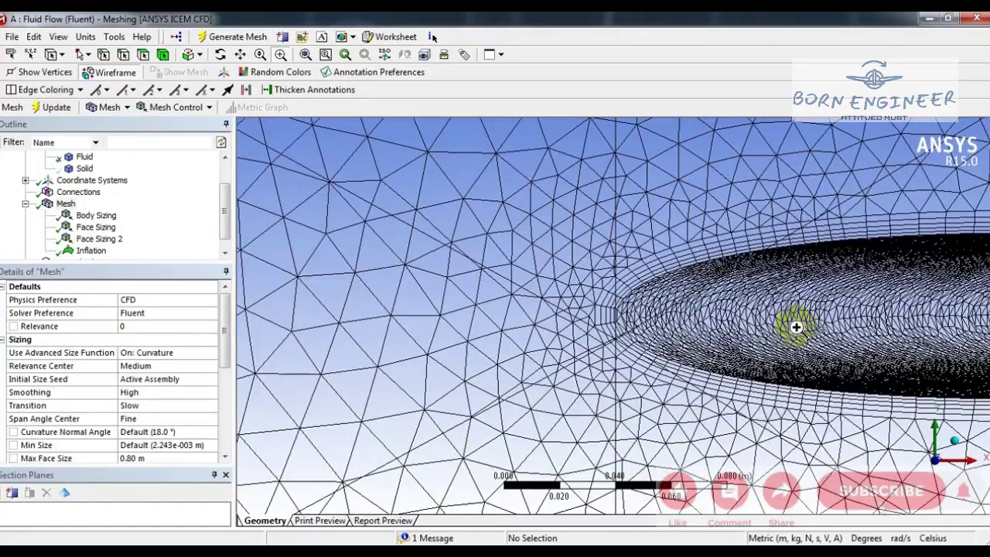
scroll(796, 328, down, 1)
scroll(868, 327, down, 3)
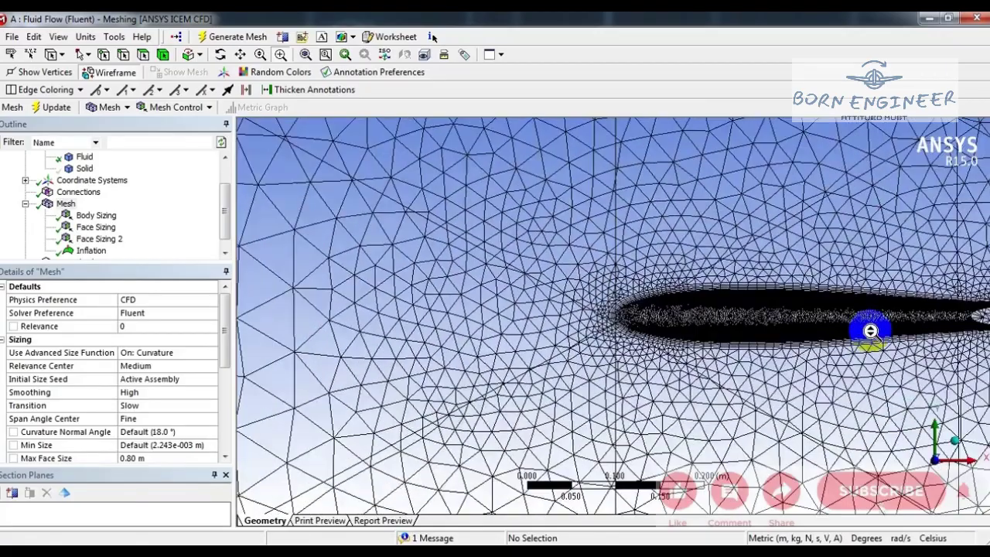
scroll(870, 331, down, 4)
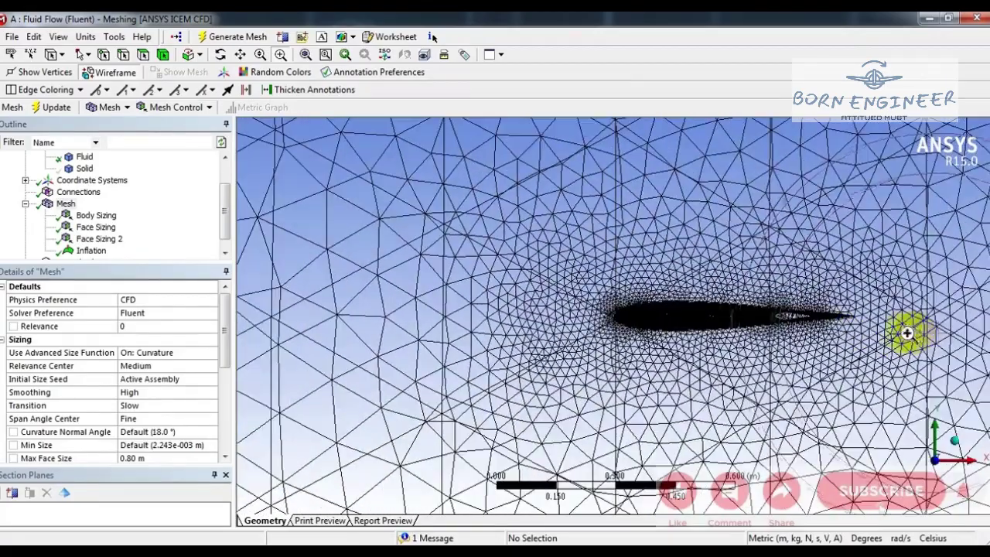
scroll(875, 332, down, 5)
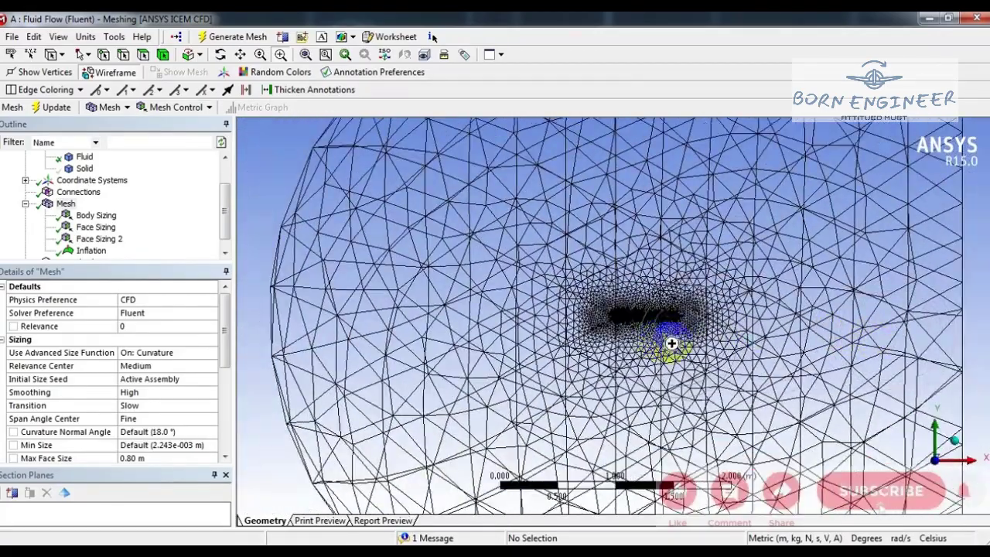
Set the mesh to an isometric view and switch from wireframe back to the shaded display
click(954, 440)
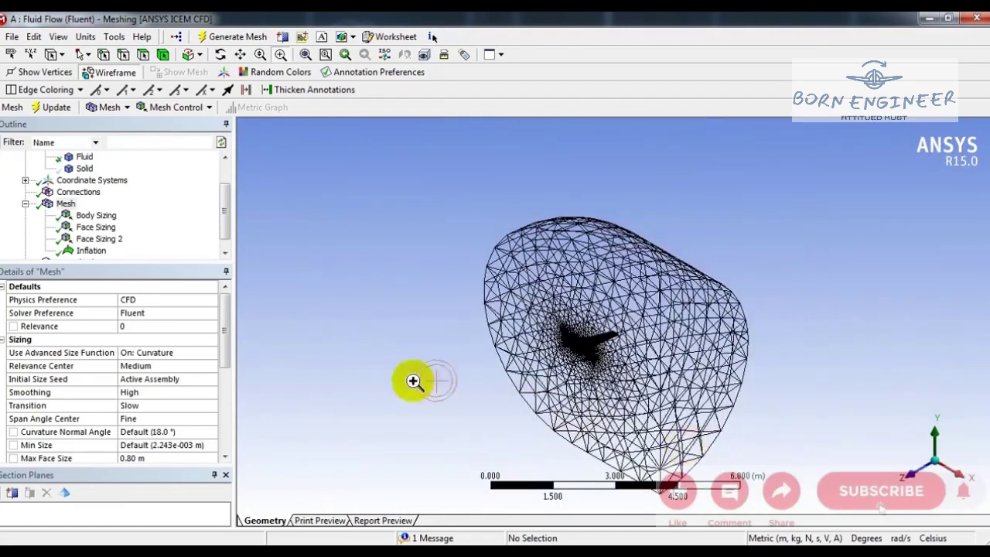
click(110, 71)
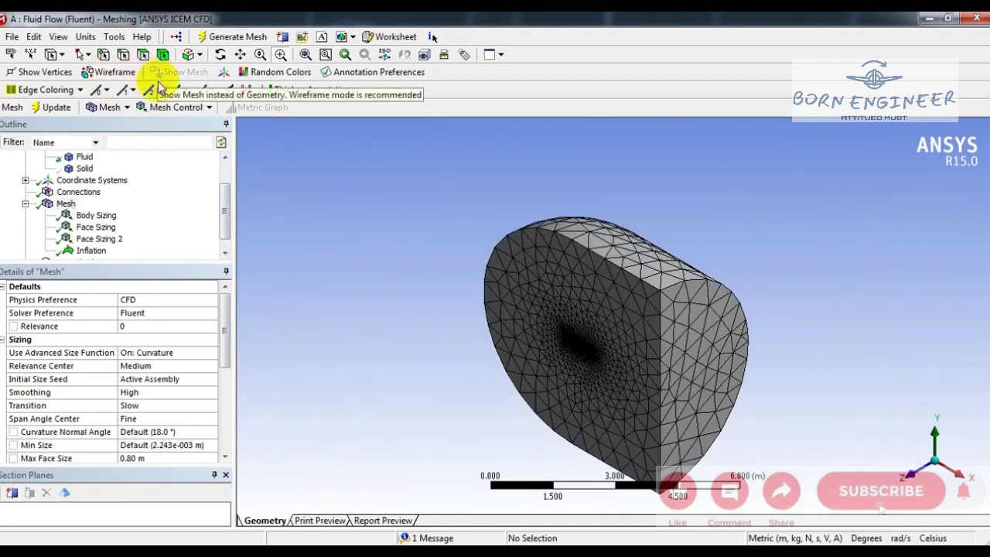
Collapse the mesh sizing details and expand the mesh statistics to check the node and element counts
drag(227, 188, 227, 214)
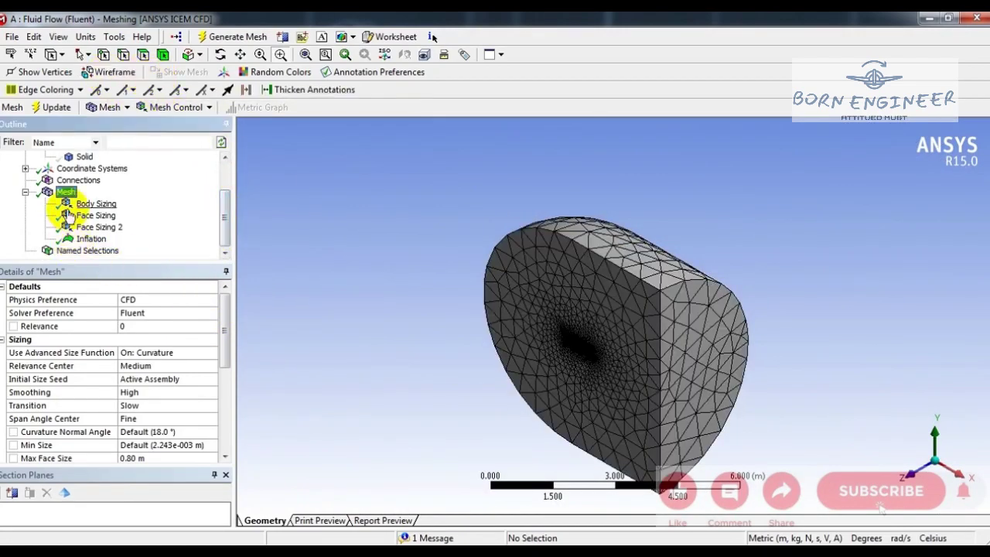
click(234, 283)
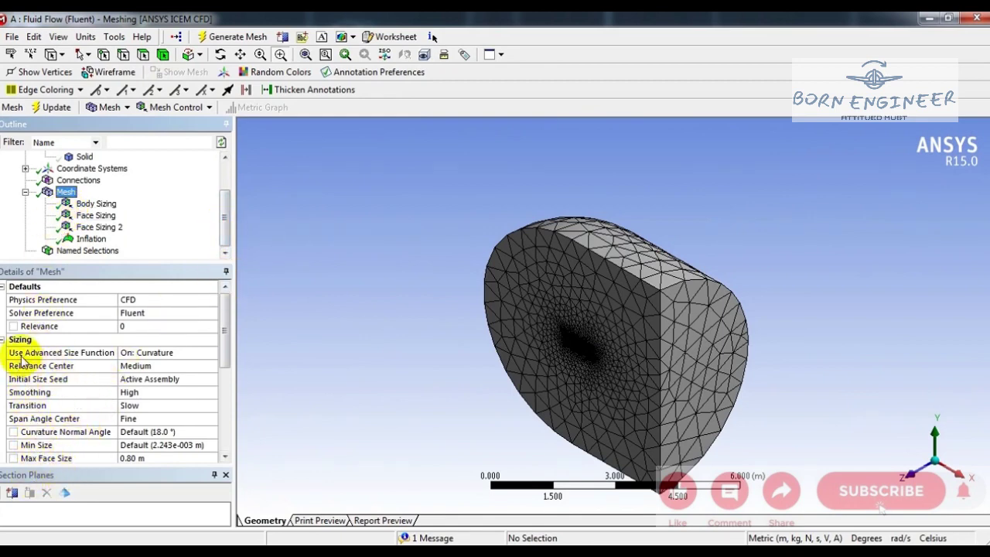
click(3, 339)
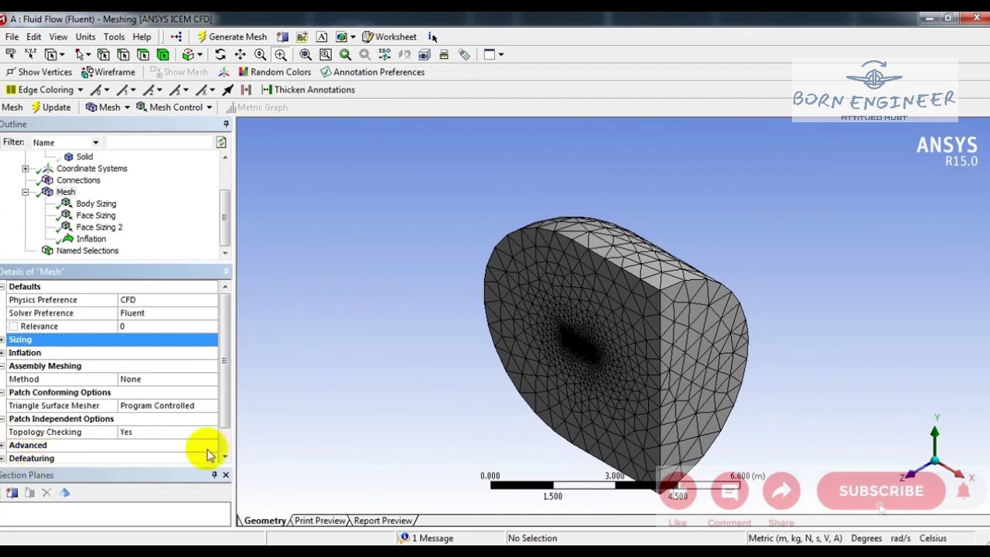
scroll(222, 371, down, 1)
click(3, 446)
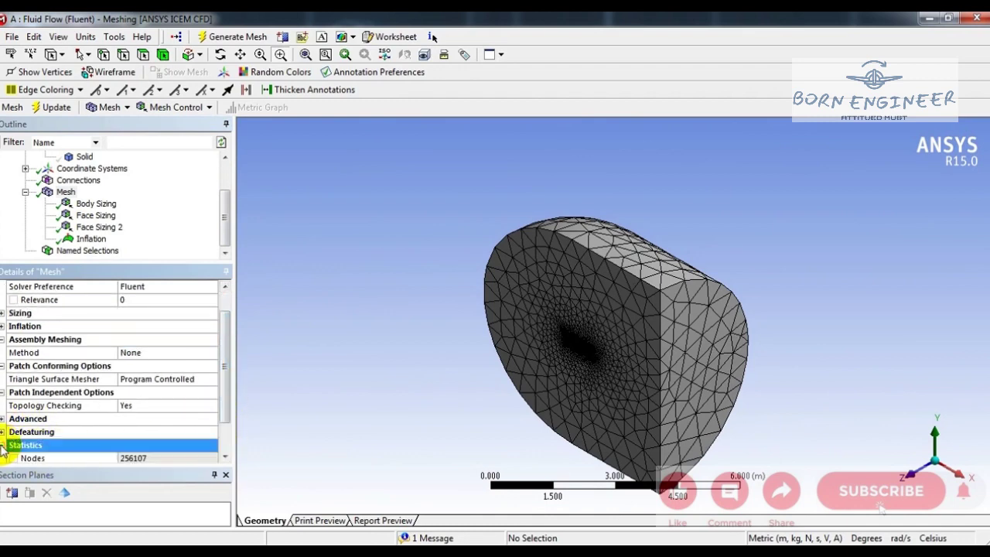
scroll(224, 416, down, 1)
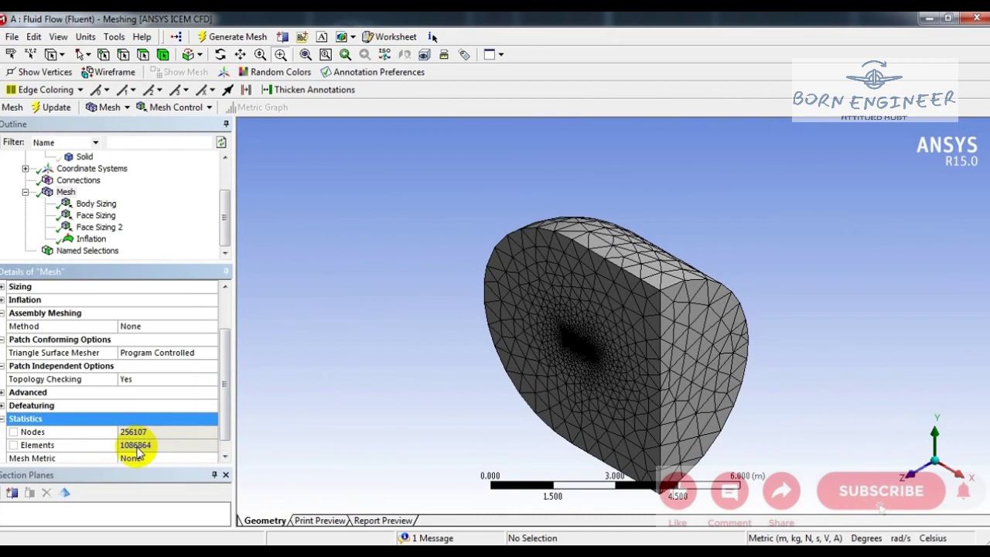
drag(228, 424, 229, 434)
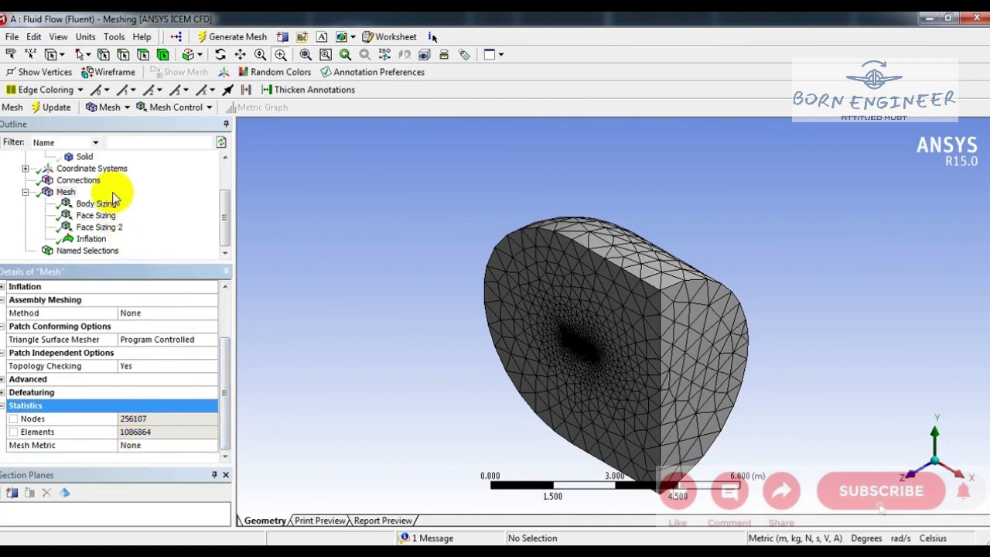
Bring up the available commands for the Solid body under the geometry
right_click(82, 157)
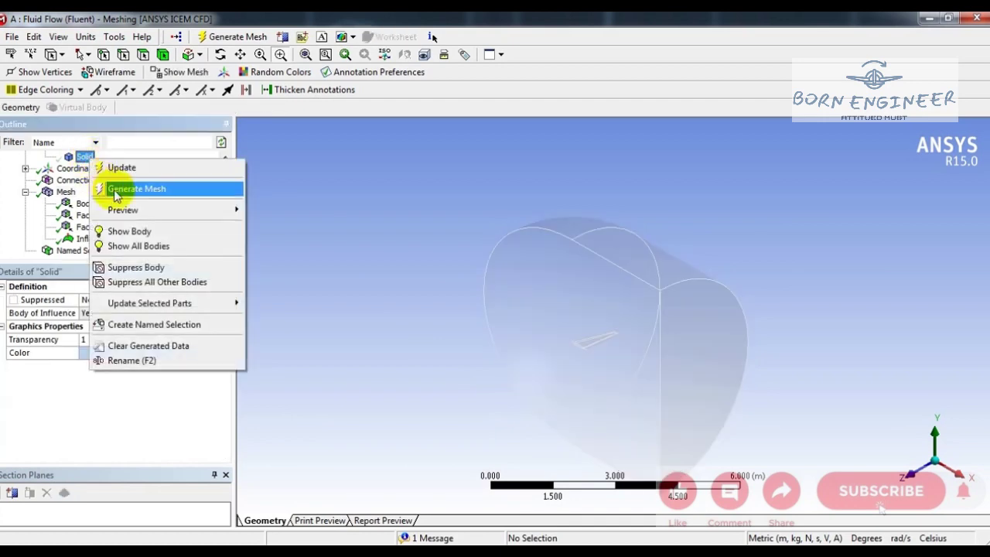